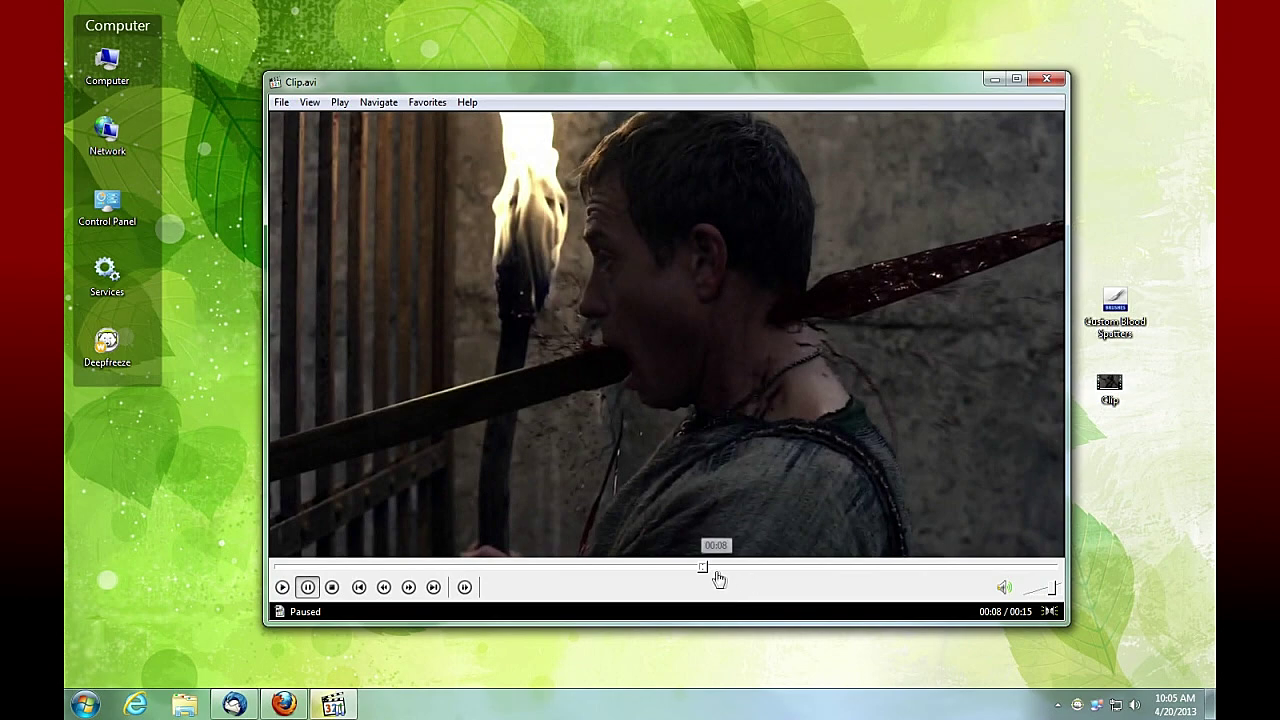
Close the video player showing Clip.avi
left_click(1046, 79)
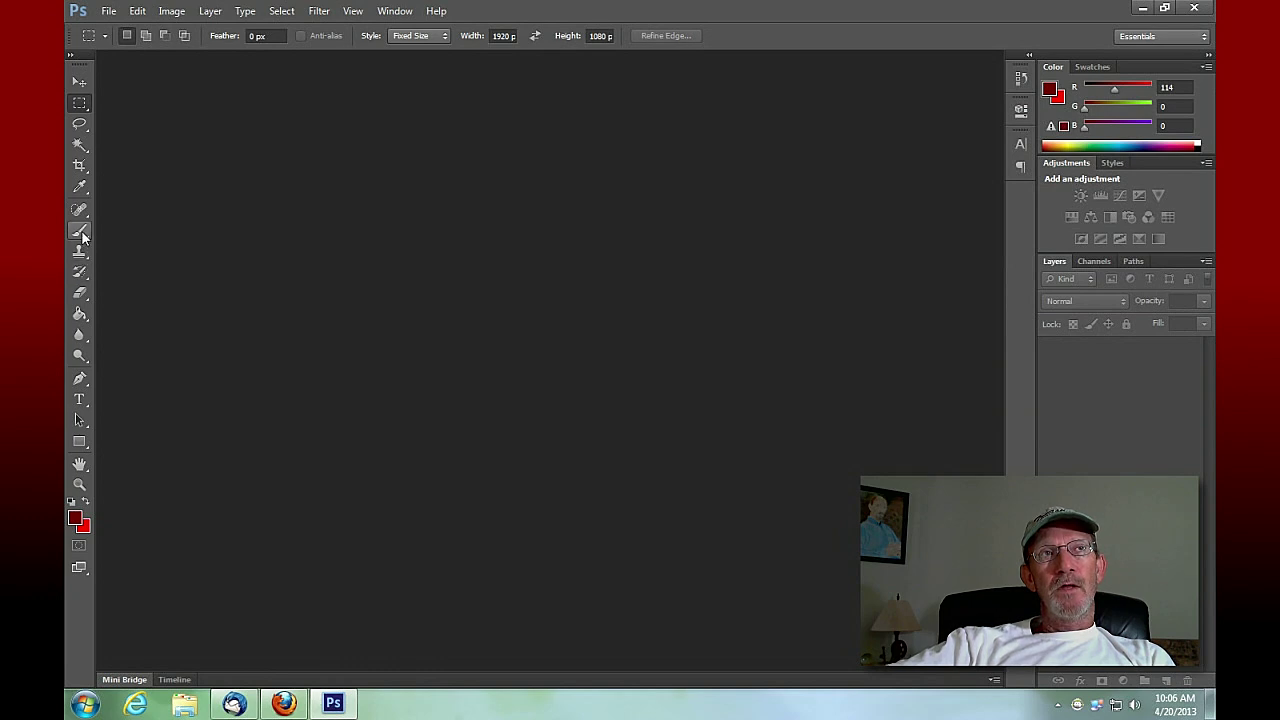
Load the Custom Blood Spatters brush file from the Desktop into the Brush tool's presets and view the end of the preset list
left_click(81, 237)
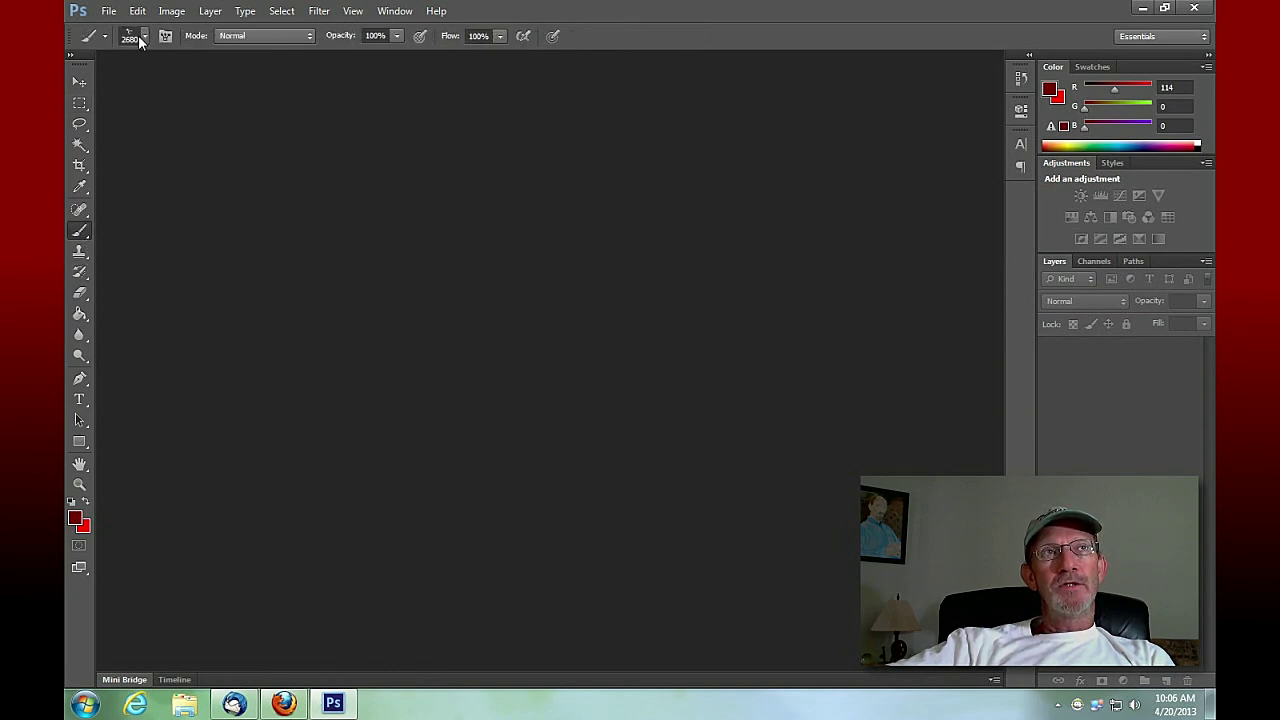
left_click(144, 36)
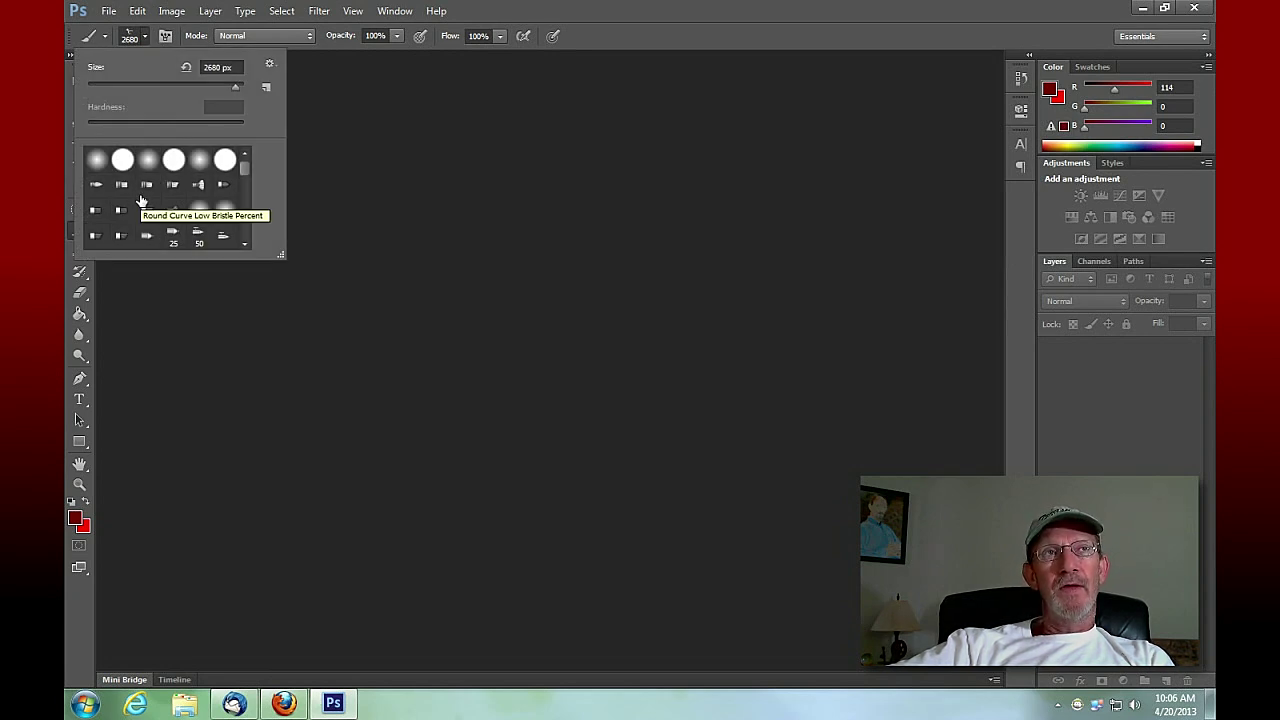
left_click(368, 392)
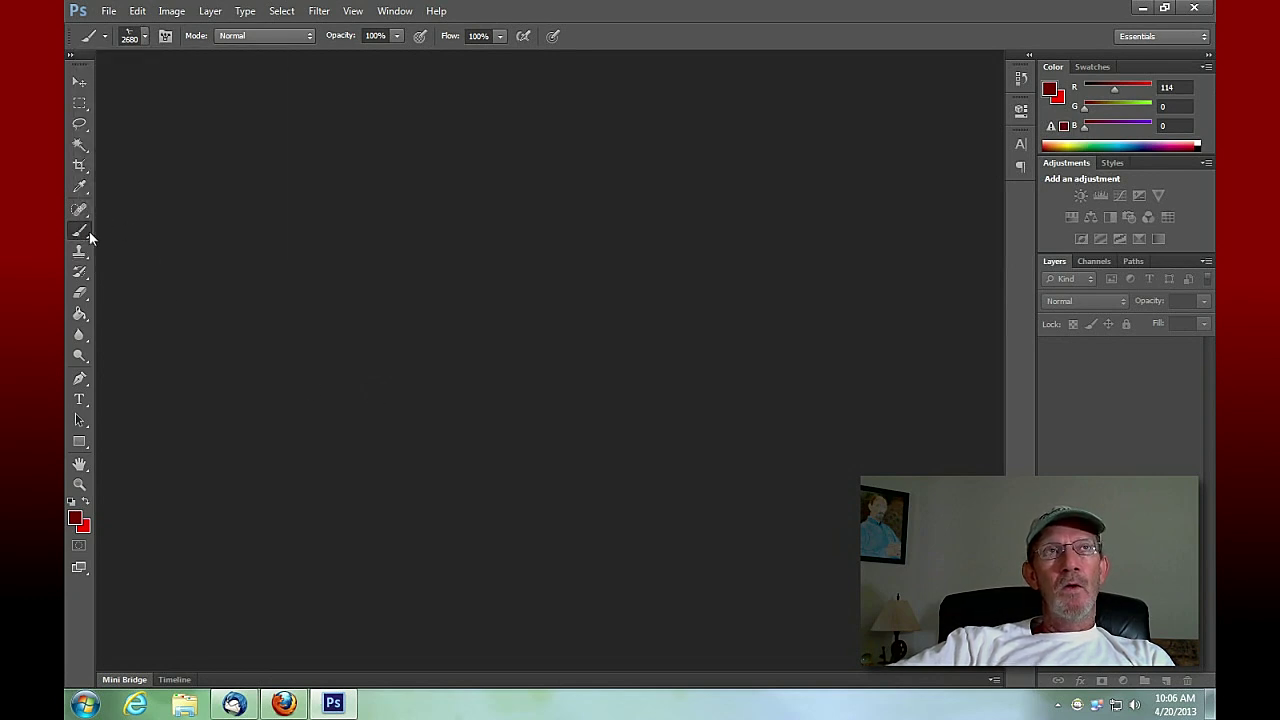
left_click(145, 38)
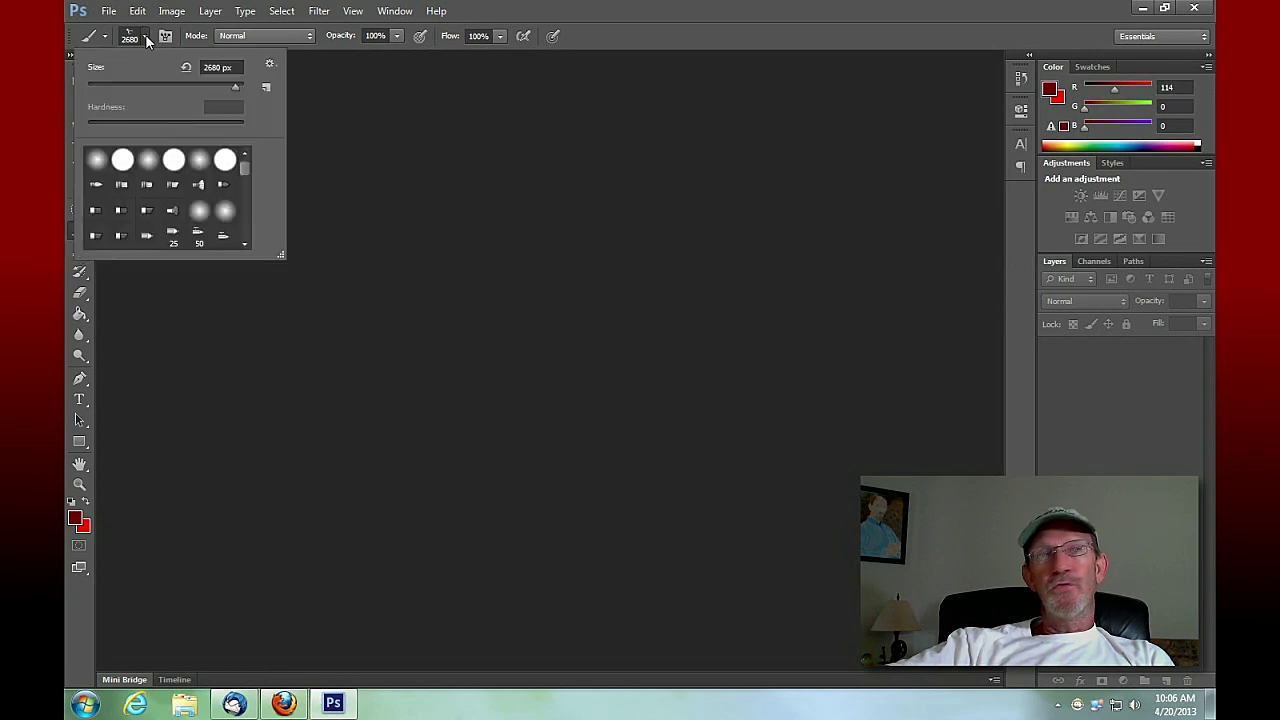
left_click(270, 65)
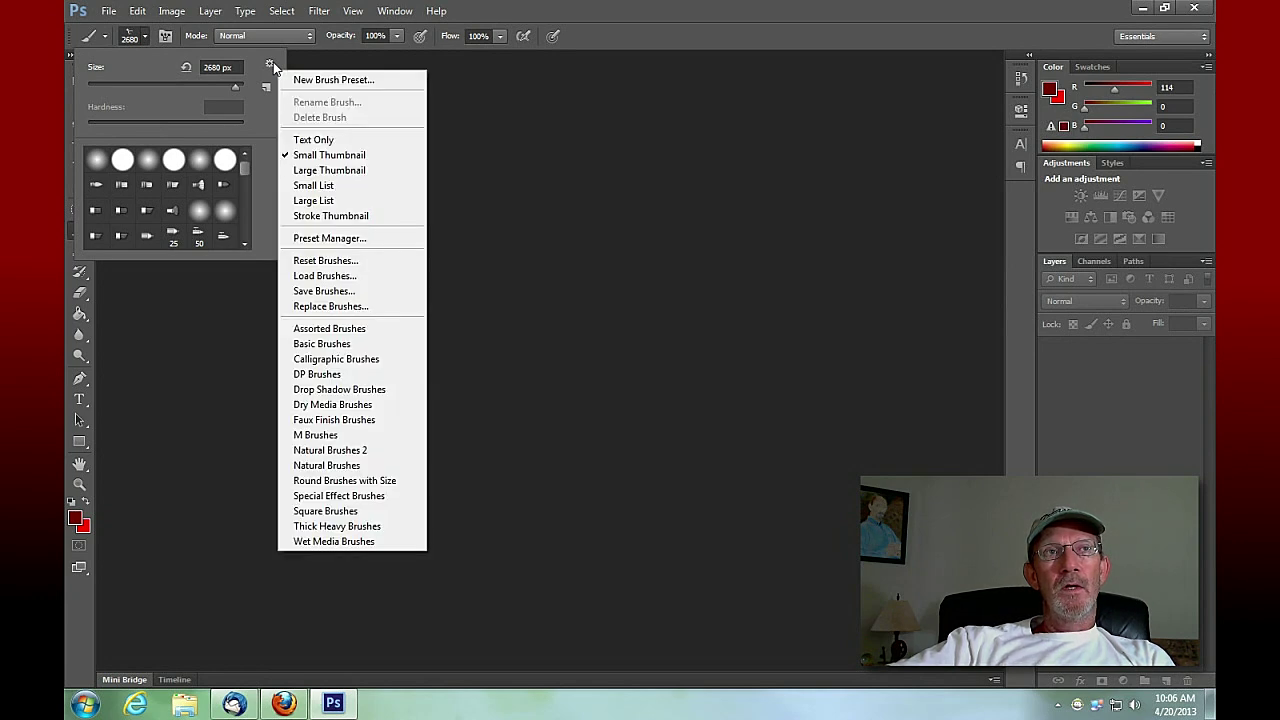
left_click(334, 279)
left_click(465, 242)
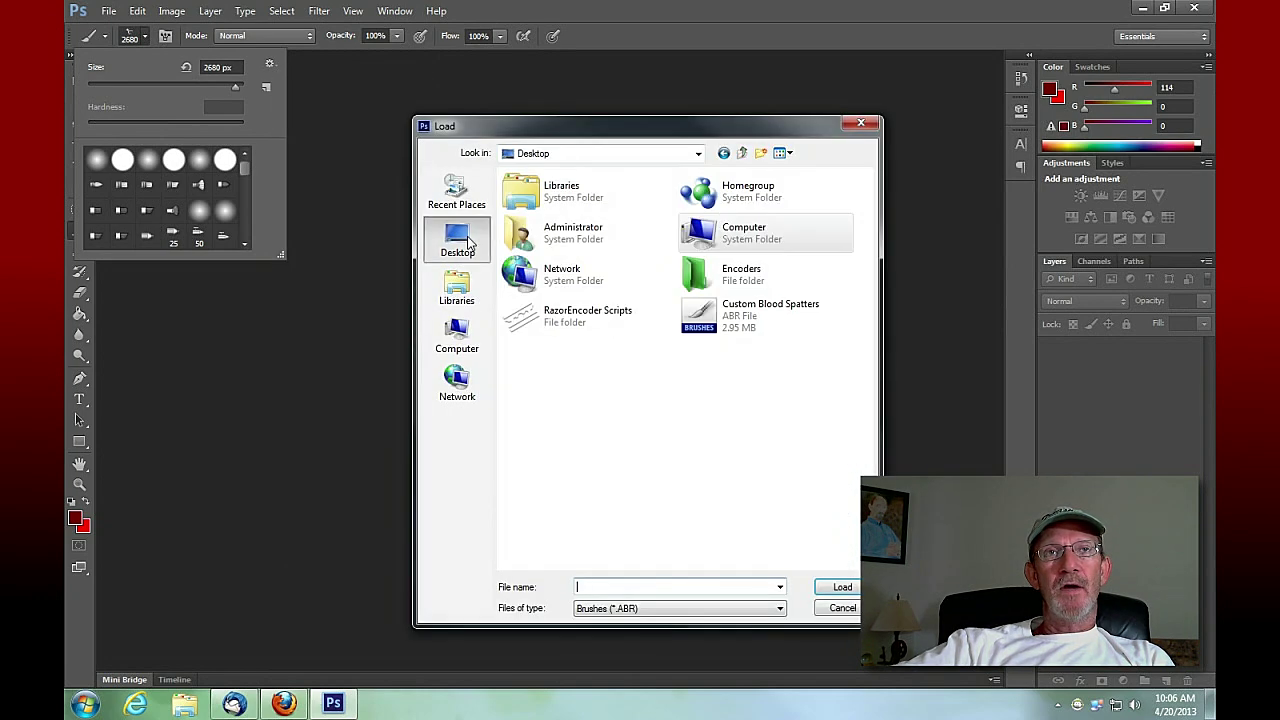
left_click(746, 322)
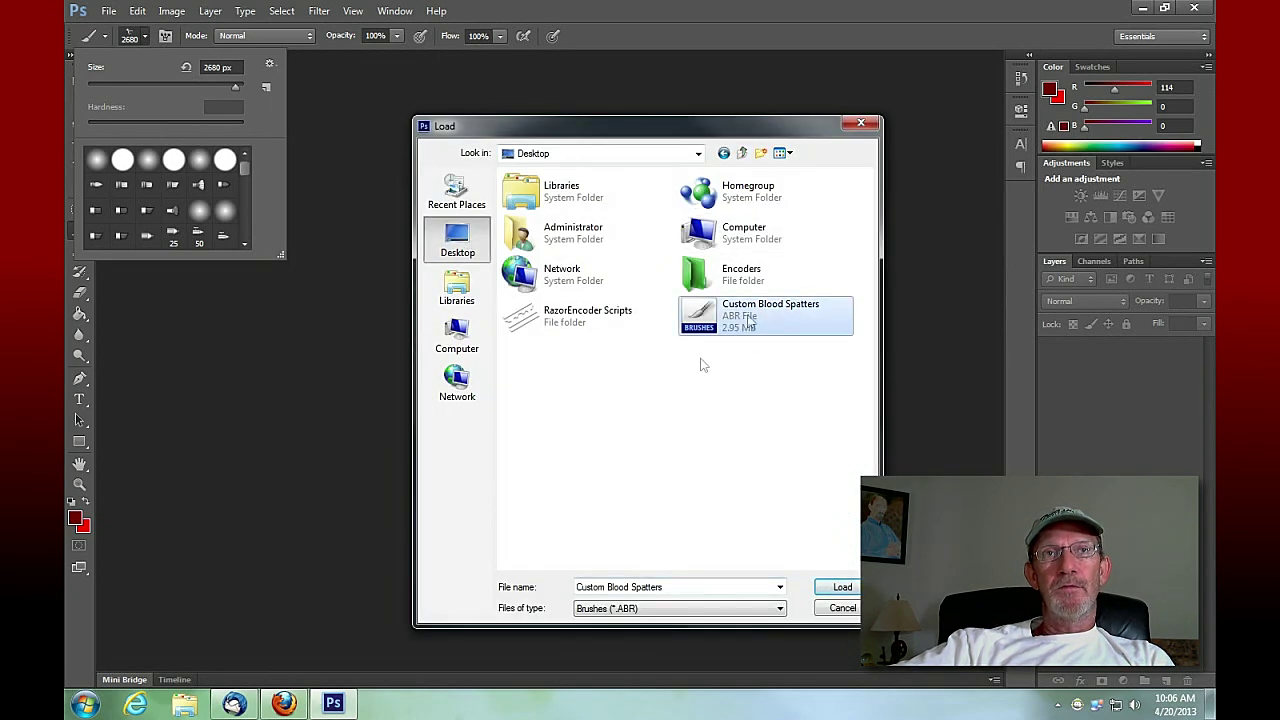
left_click(845, 589)
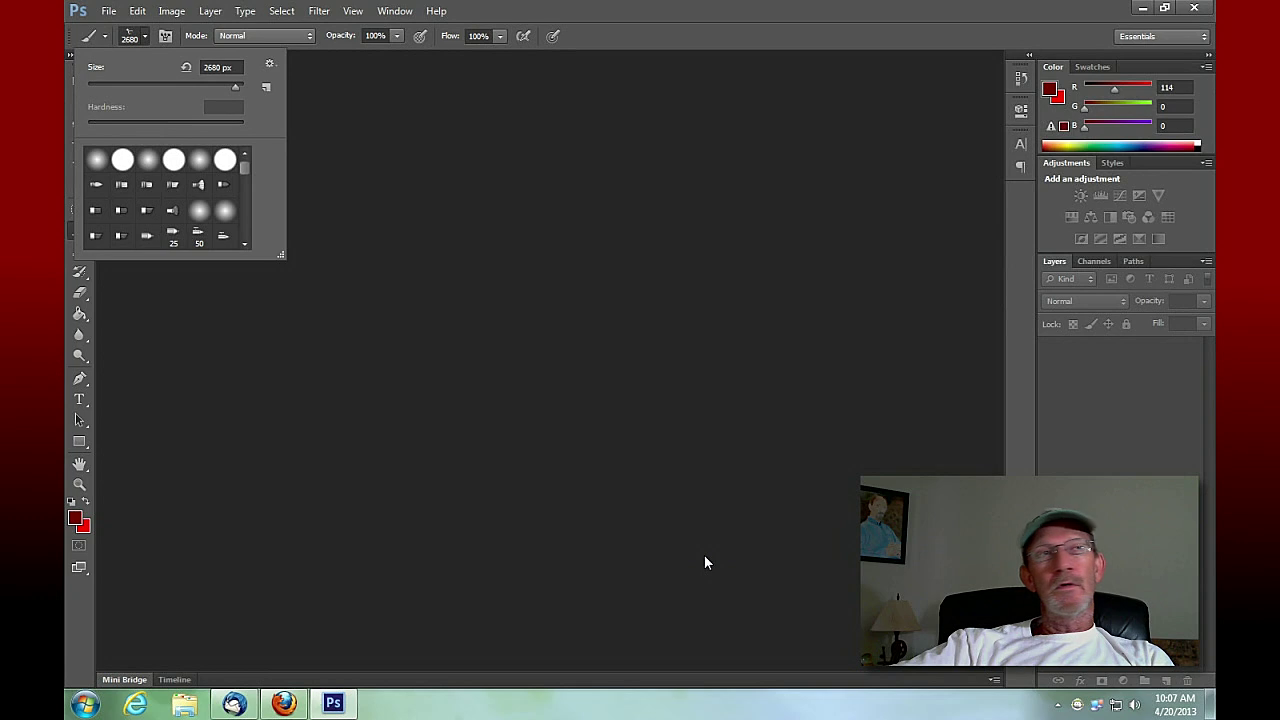
left_click_drag(244, 167, 248, 236)
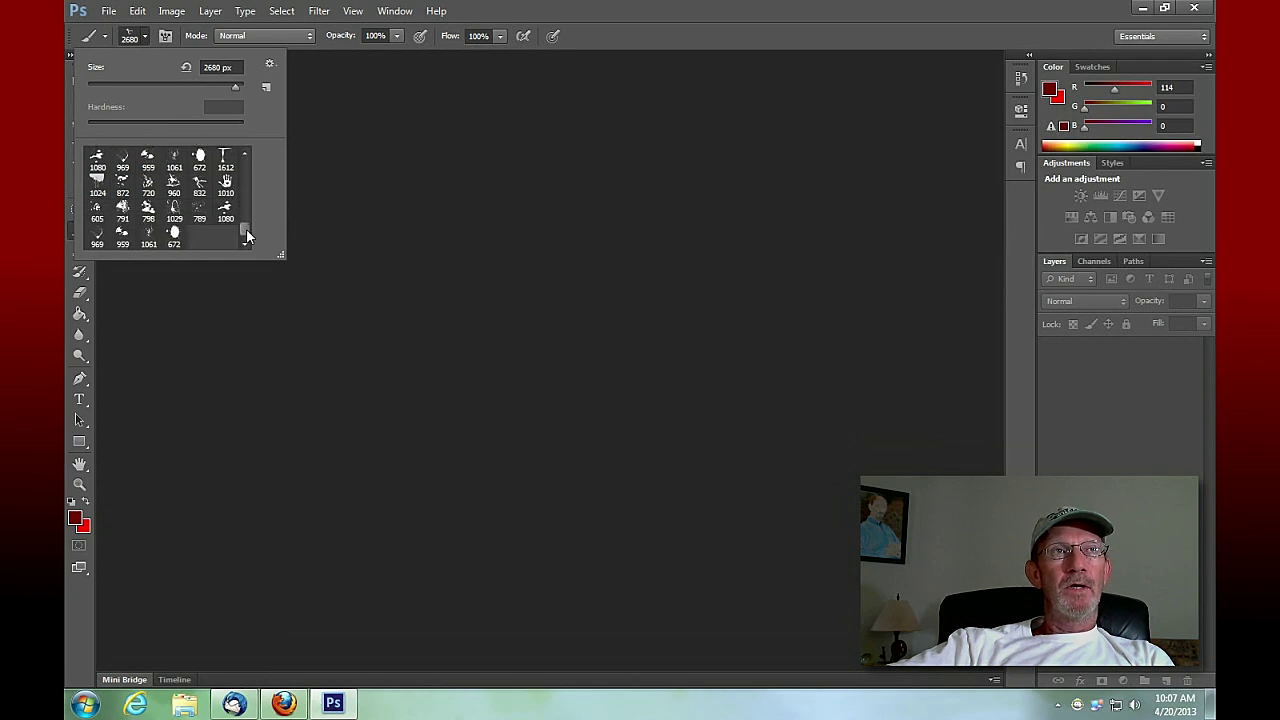
left_click(418, 228)
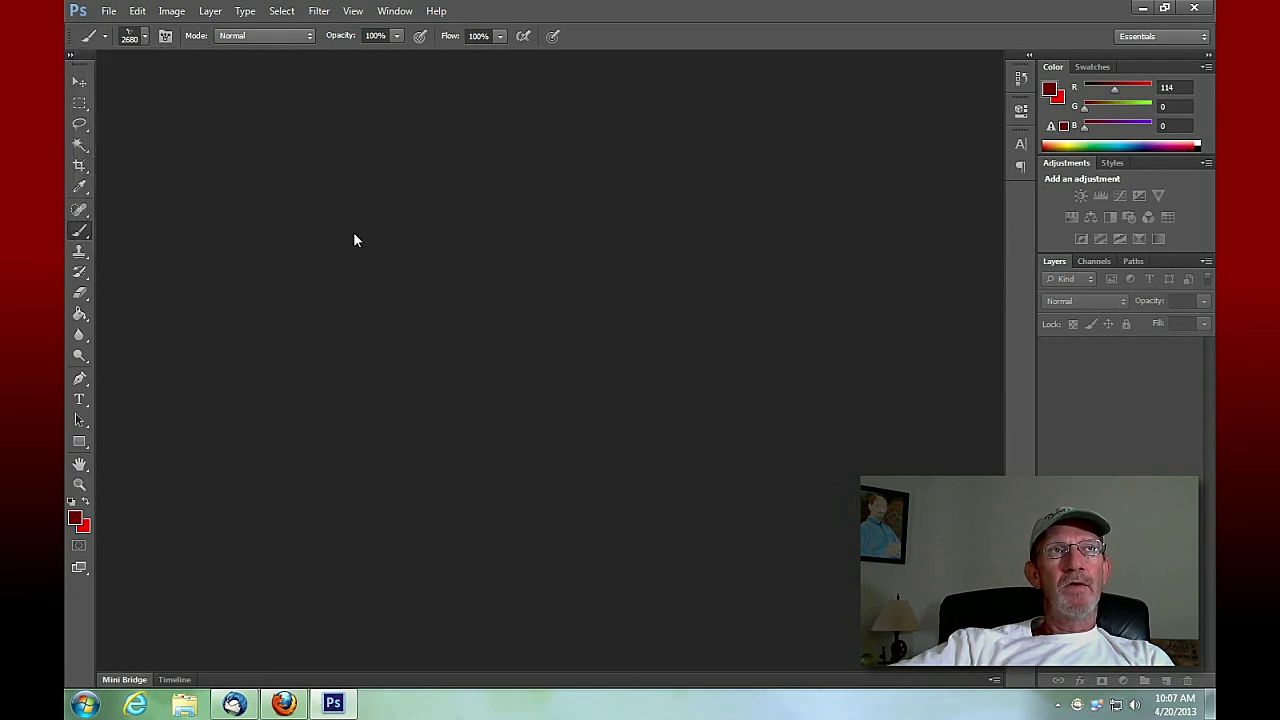
left_click(108, 12)
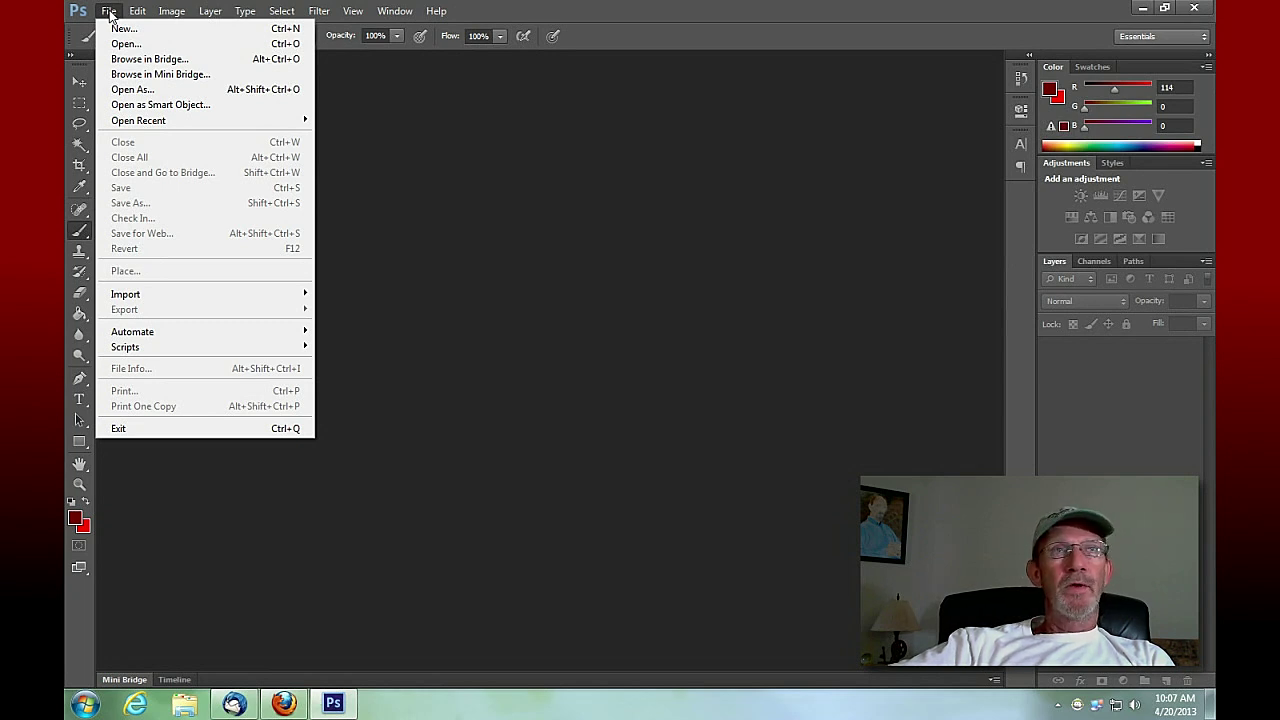
left_click(124, 28)
left_click(592, 232)
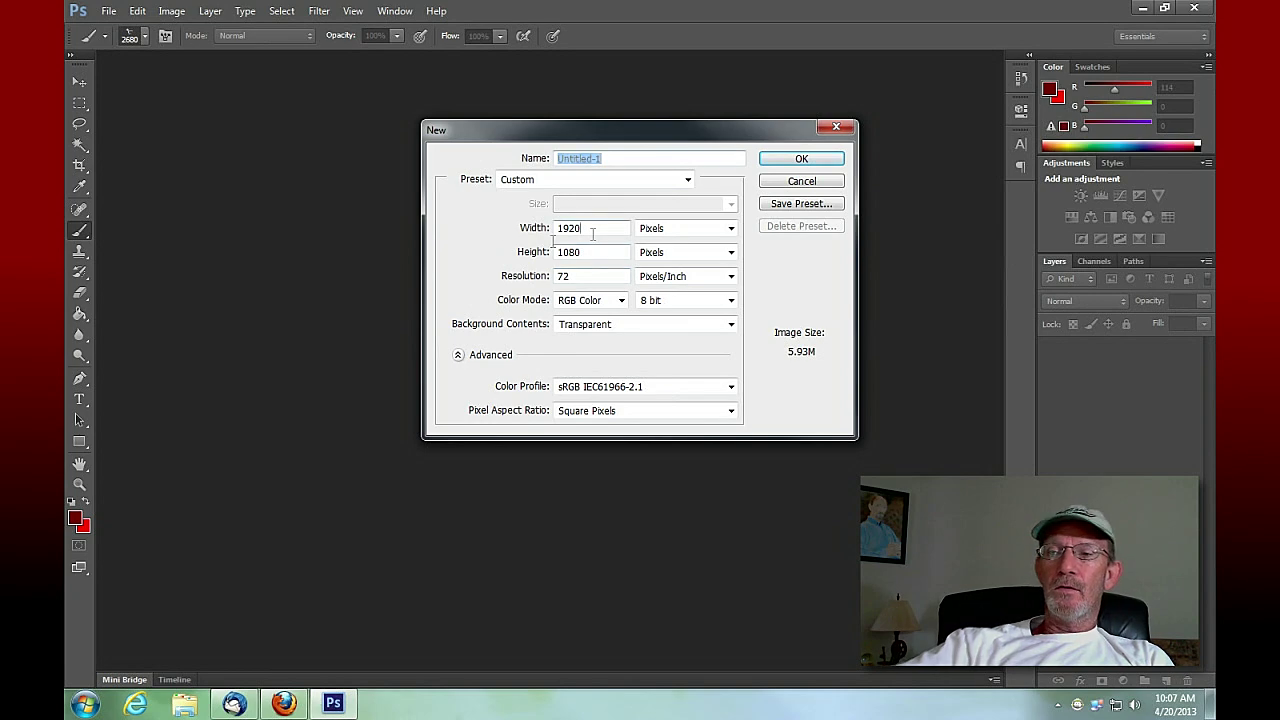
double_click(592, 233)
type("128")
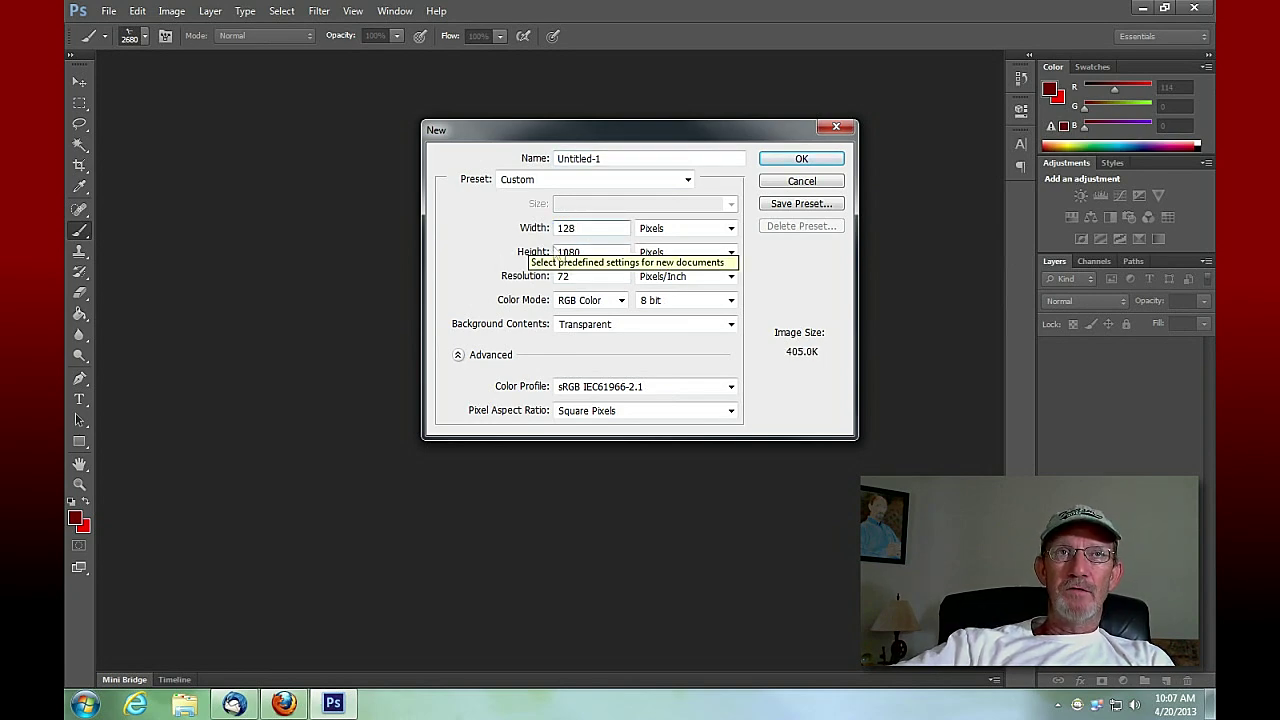
key("Tab")
type("720")
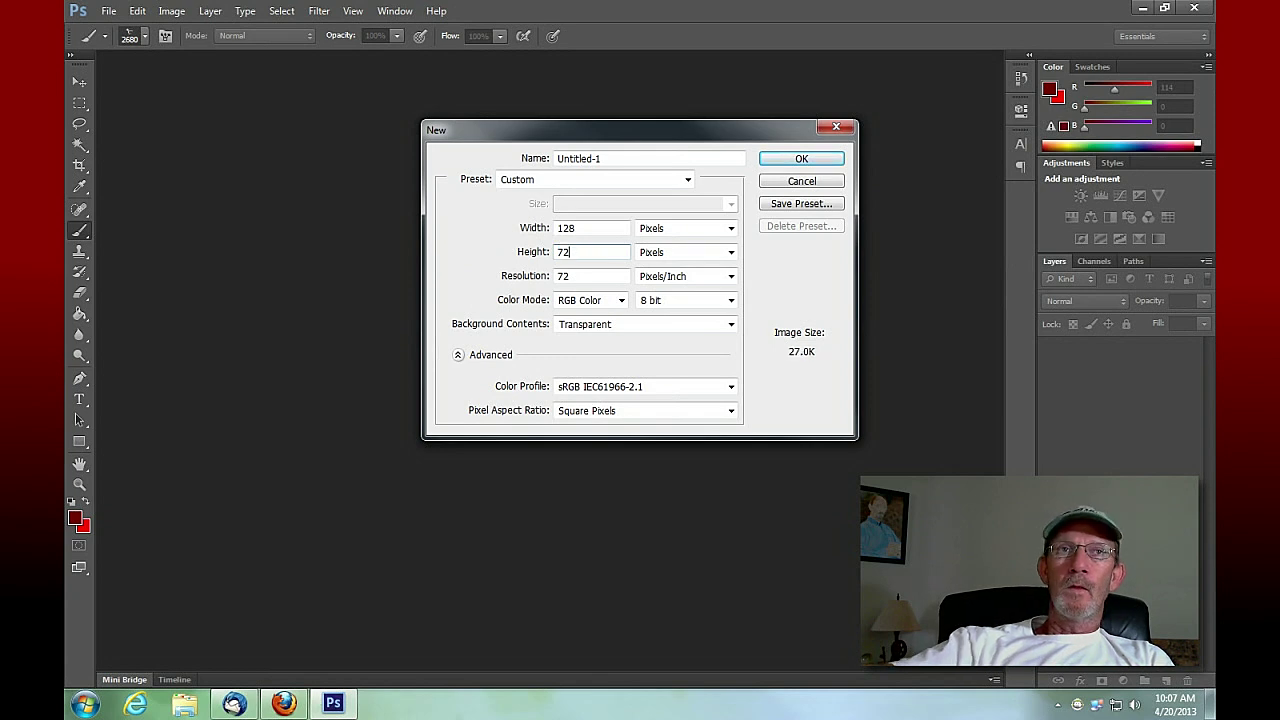
left_click(802, 160)
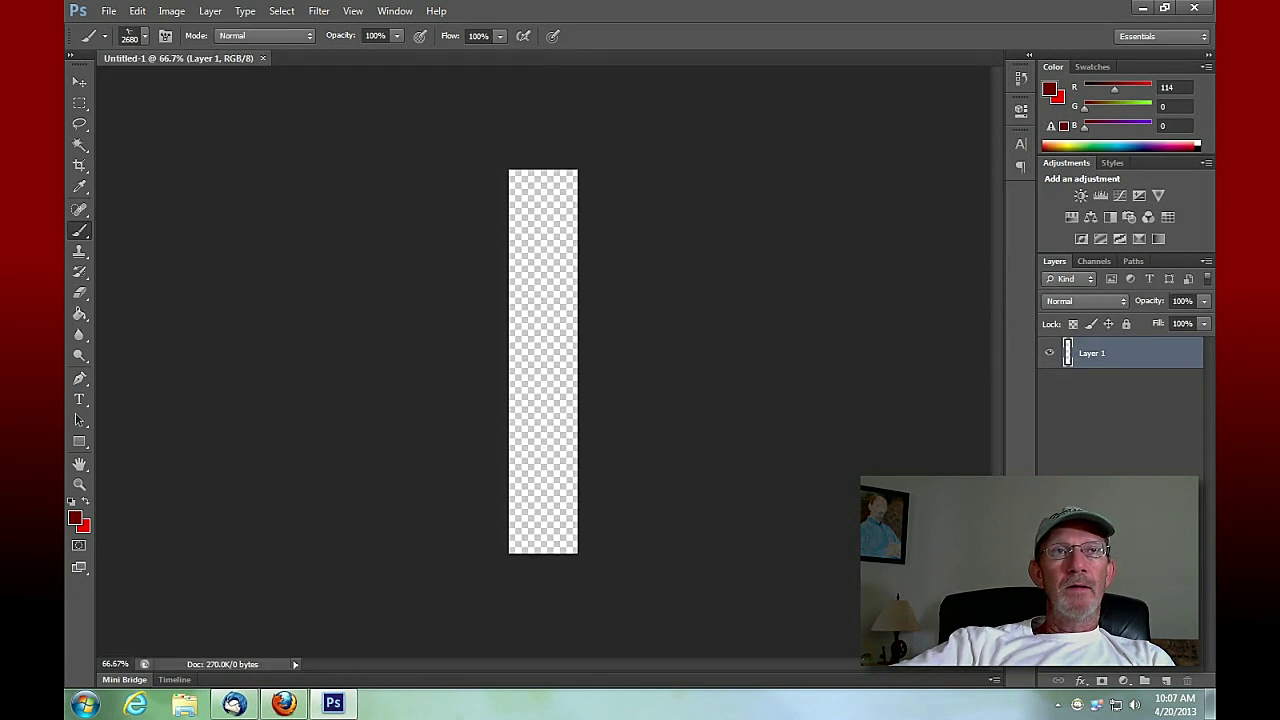
left_click(109, 12)
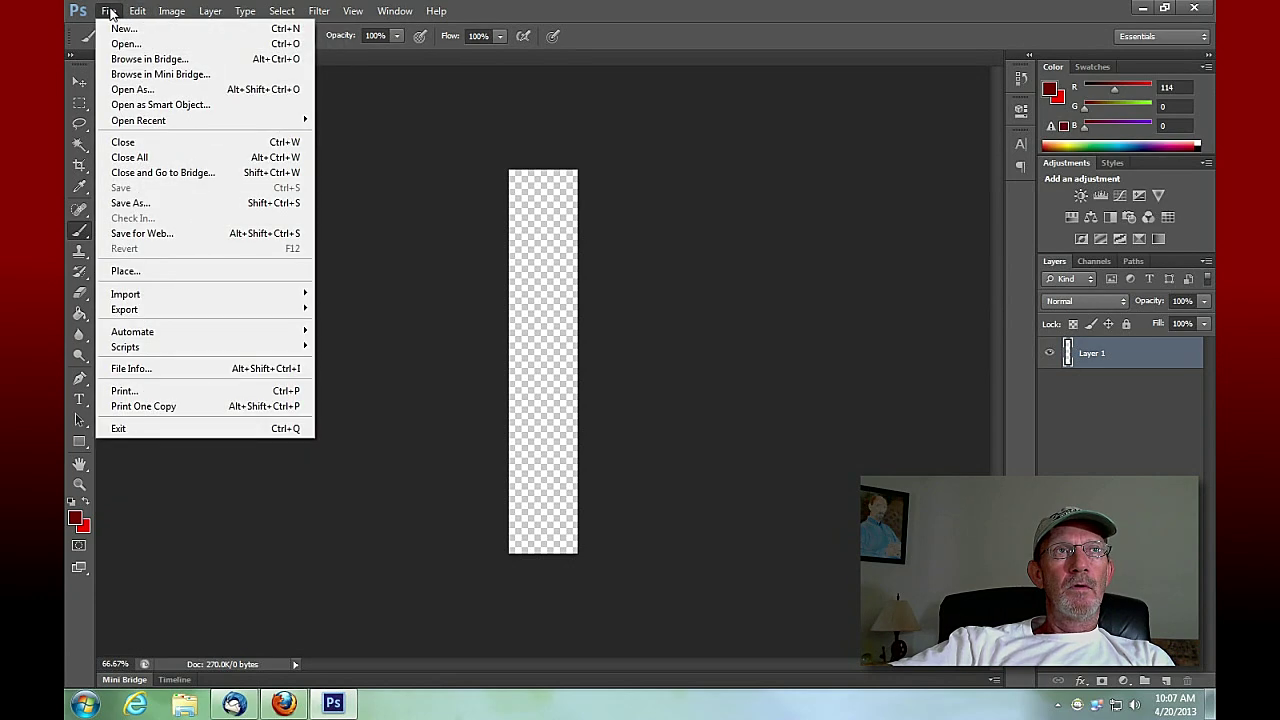
left_click(123, 142)
Create a new transparent document 1280 pixels wide and 720 pixels high
left_click(109, 12)
left_click(115, 29)
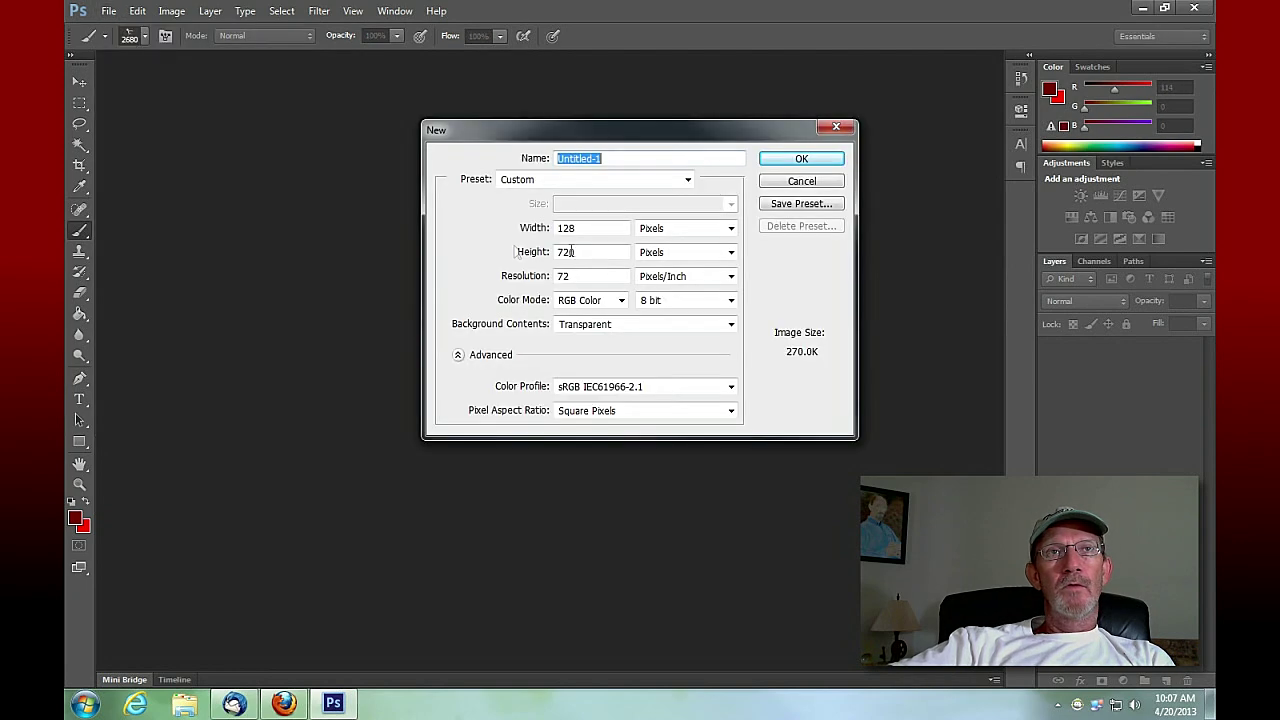
double_click(598, 232)
type("1")
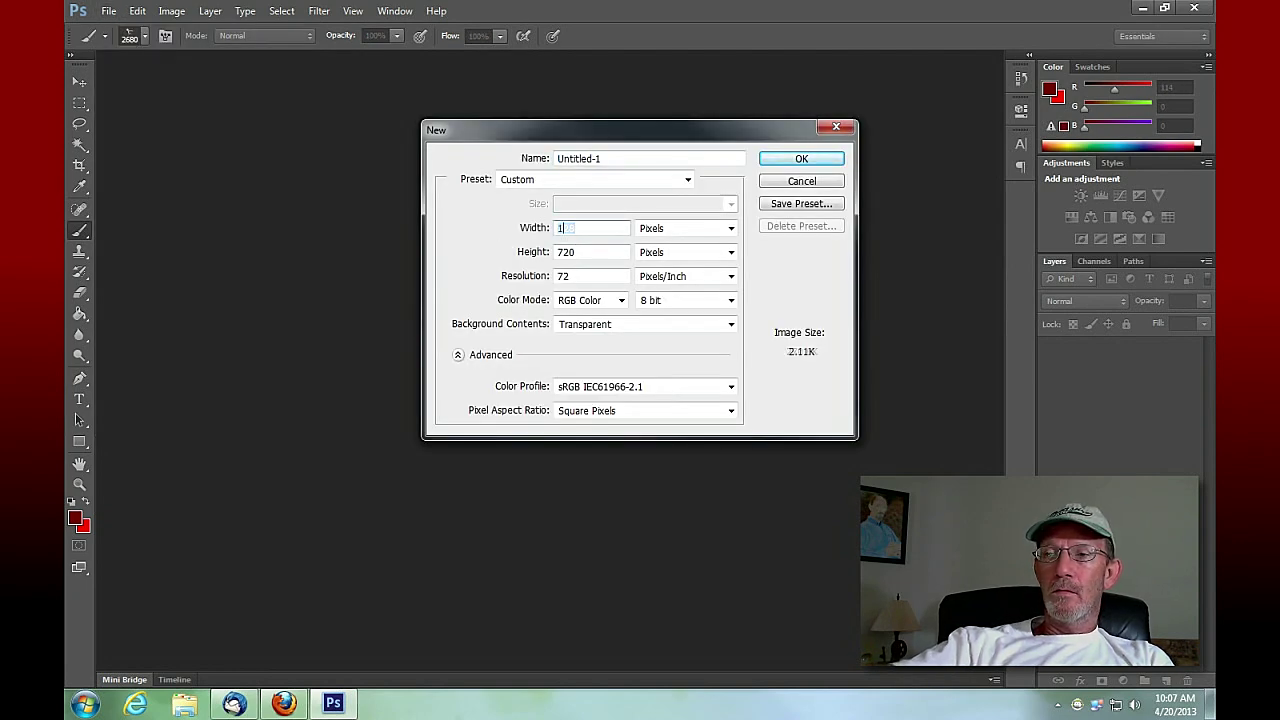
type("280")
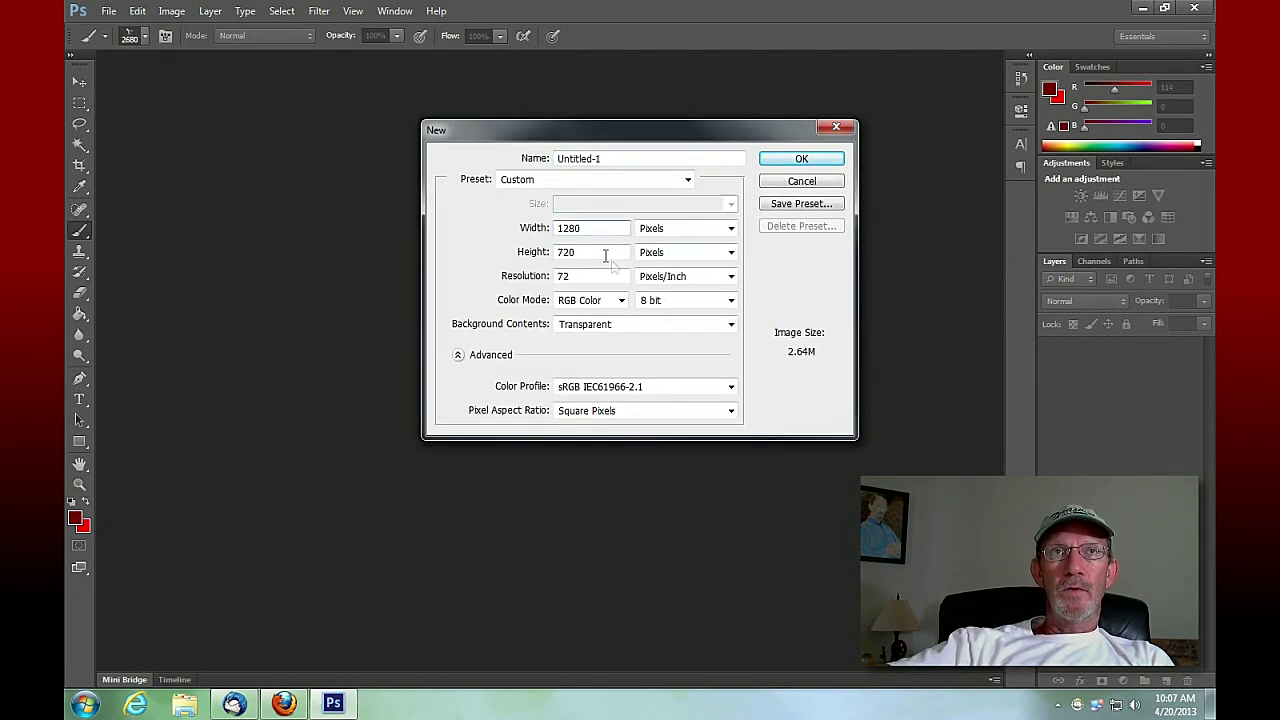
left_click(795, 162)
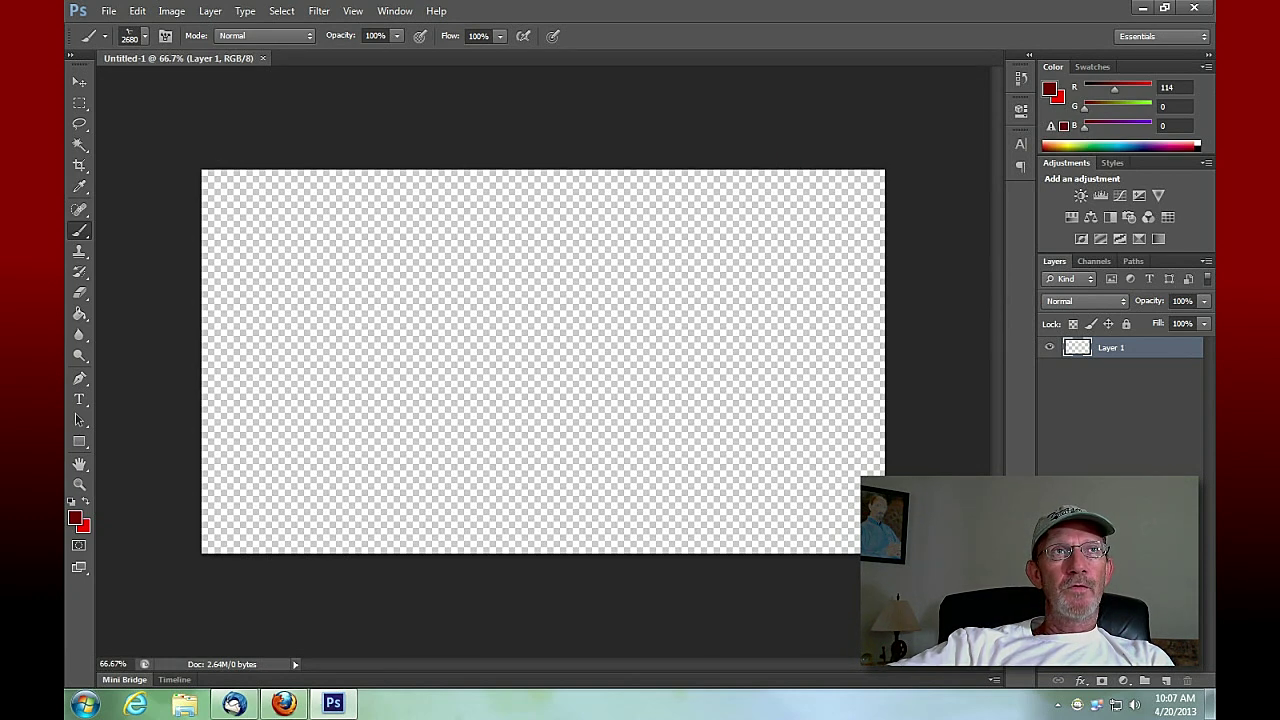
Reduce the current brush's size to 825 px
left_click(145, 36)
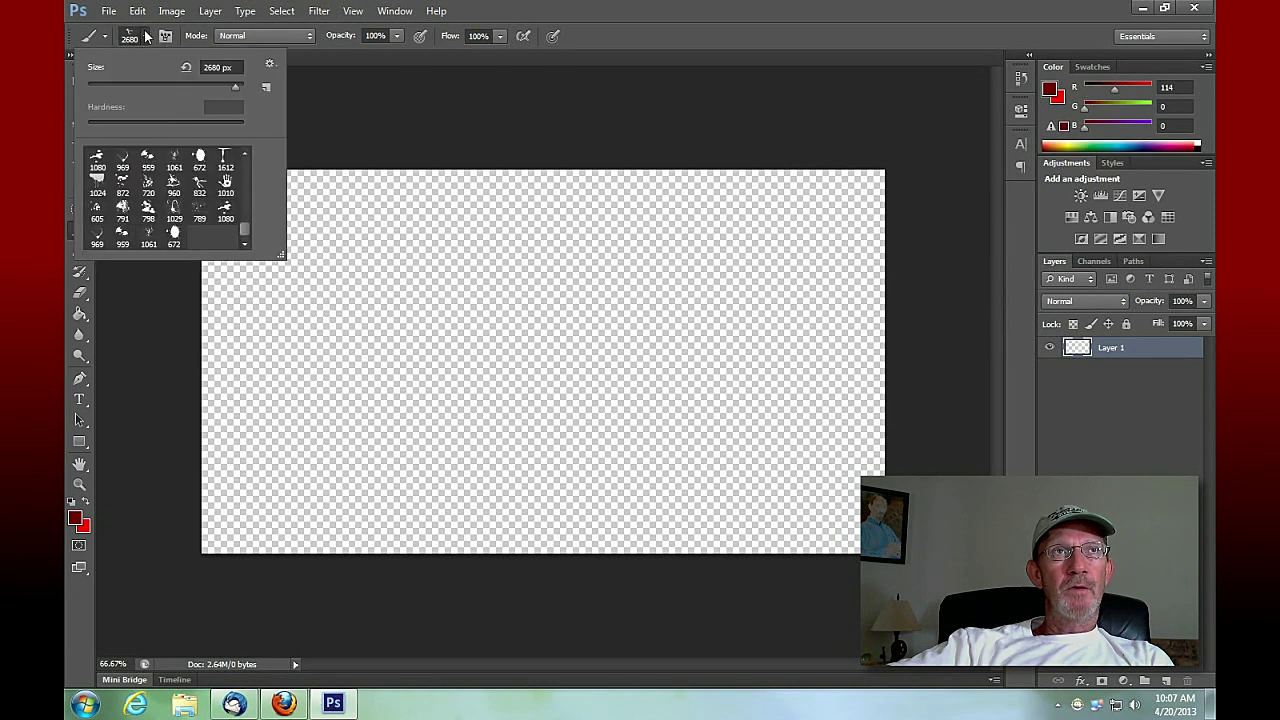
left_click_drag(236, 91, 231, 89)
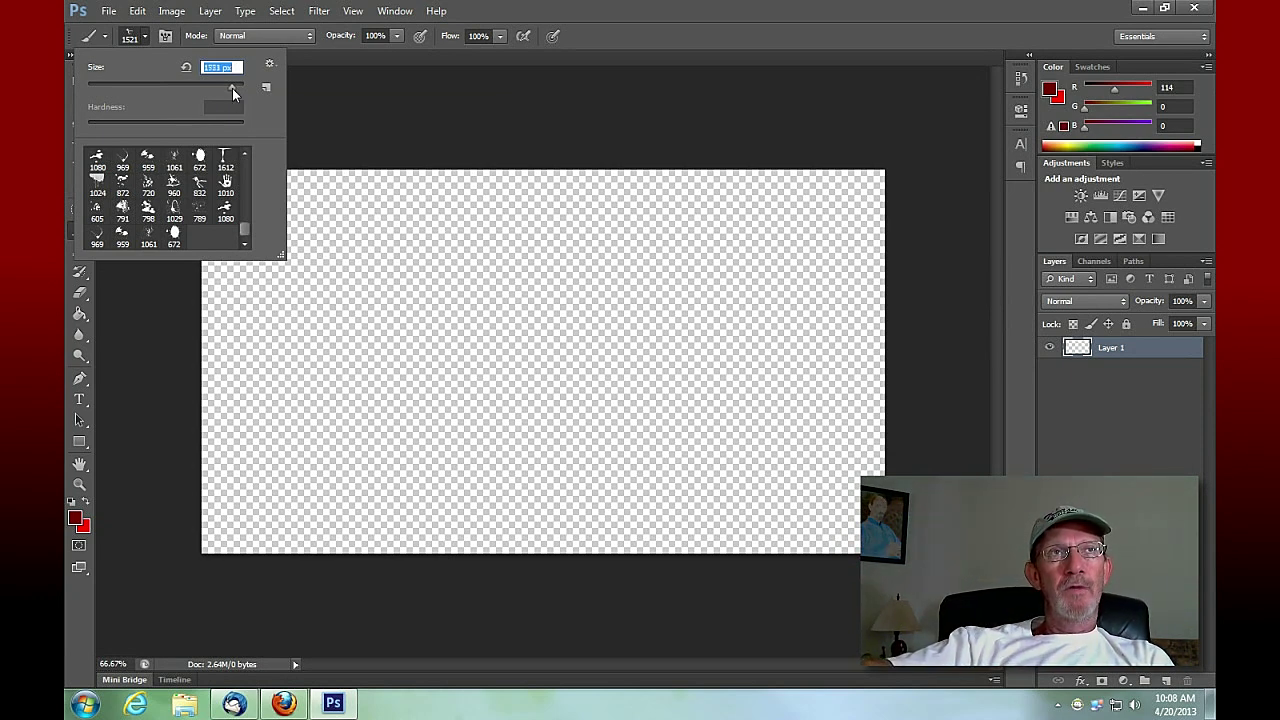
left_click_drag(234, 93, 229, 88)
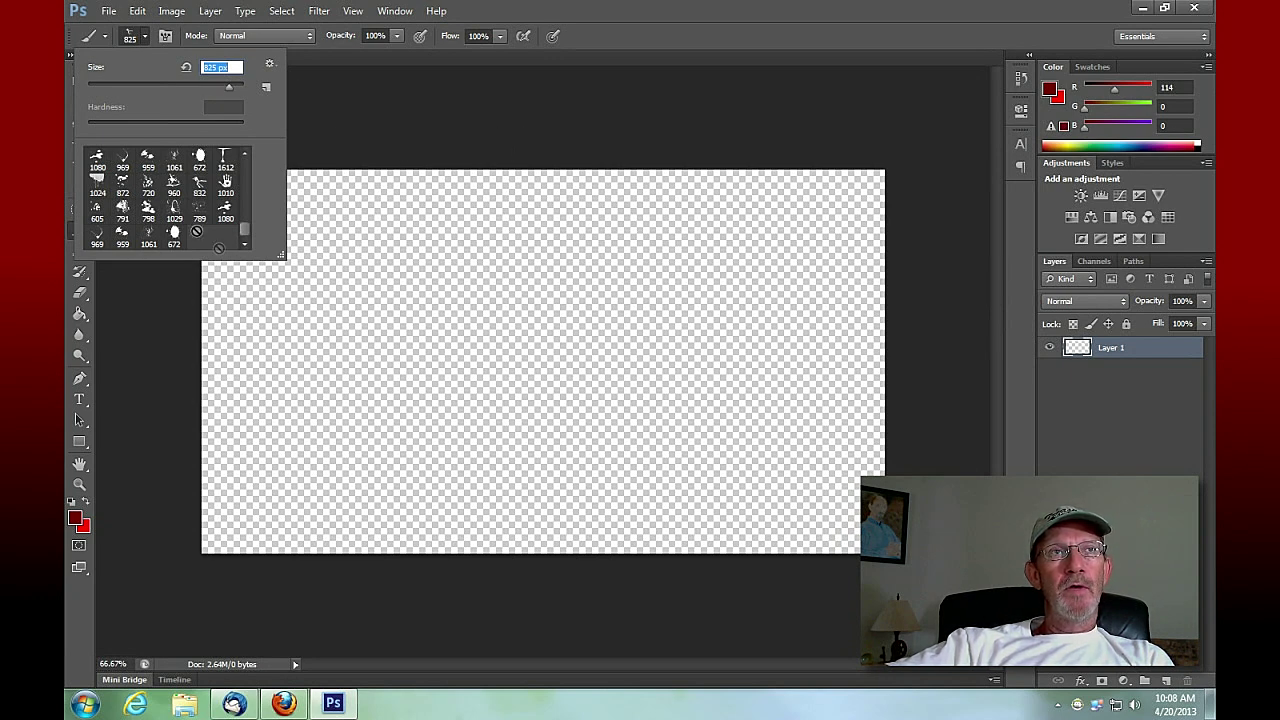
Try out the 798, 789, 605 and 872 px blood spatter brush presets
left_click(148, 210)
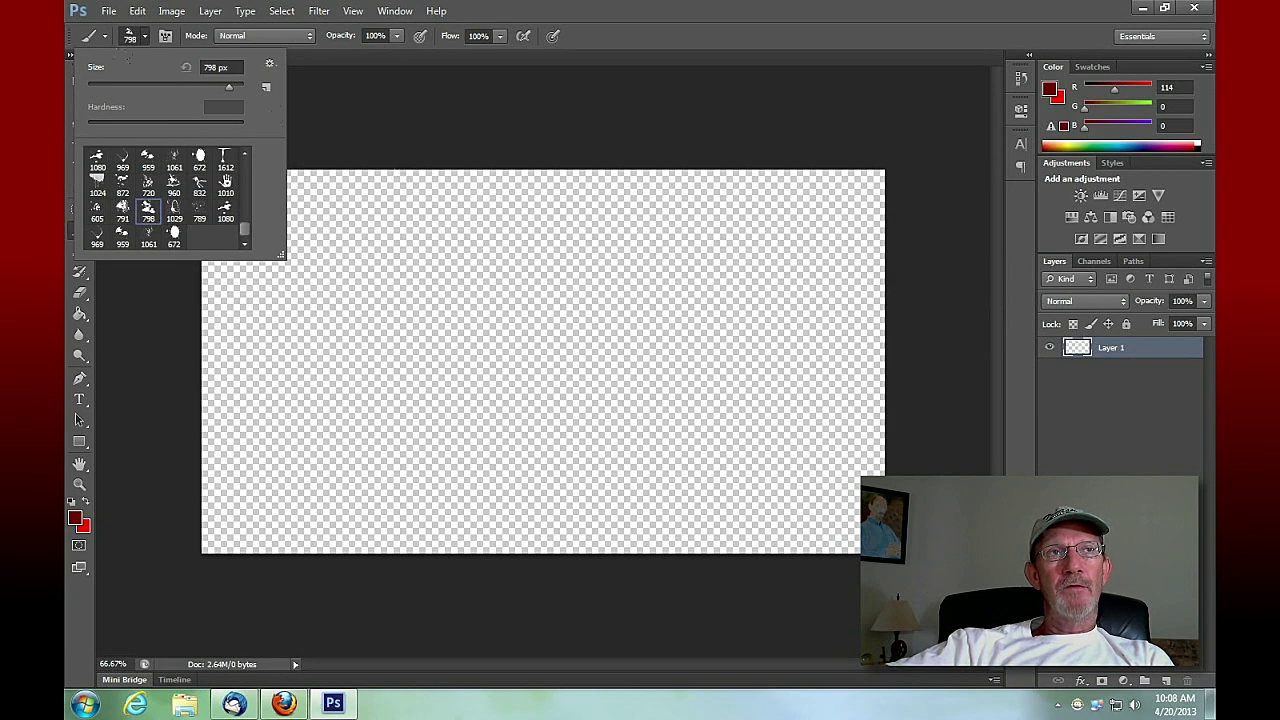
left_click(200, 211)
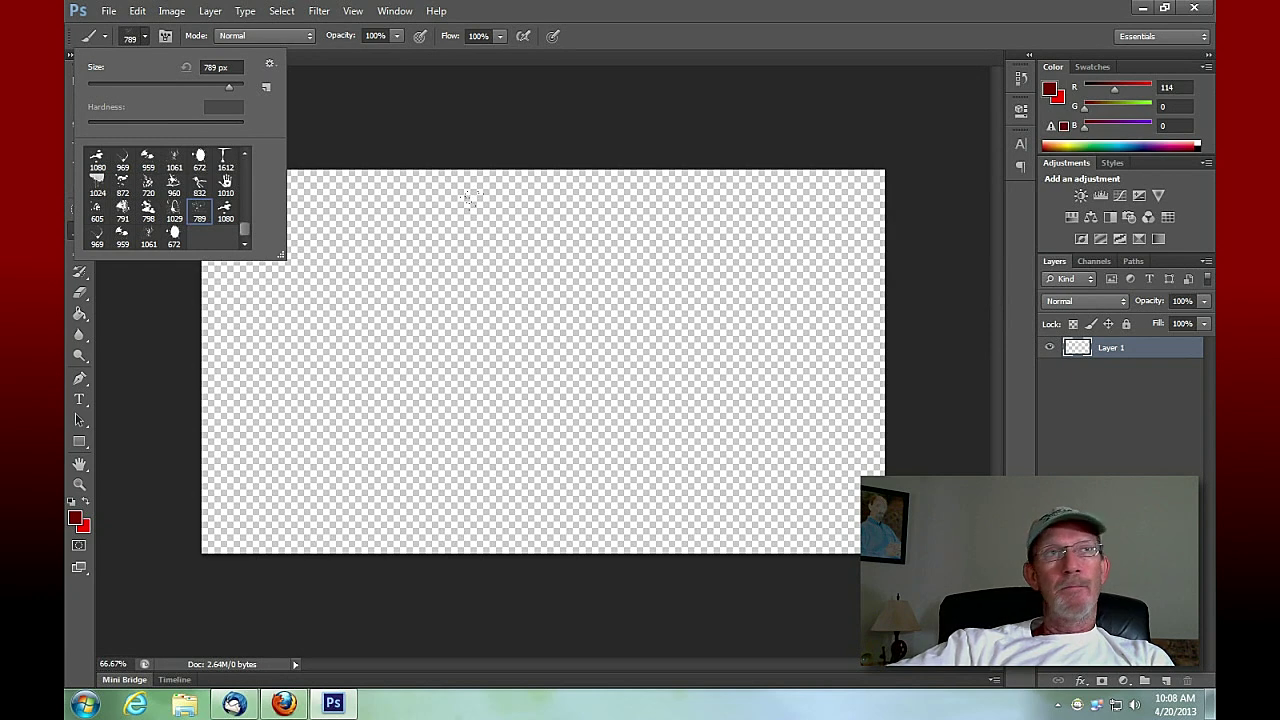
left_click(97, 210)
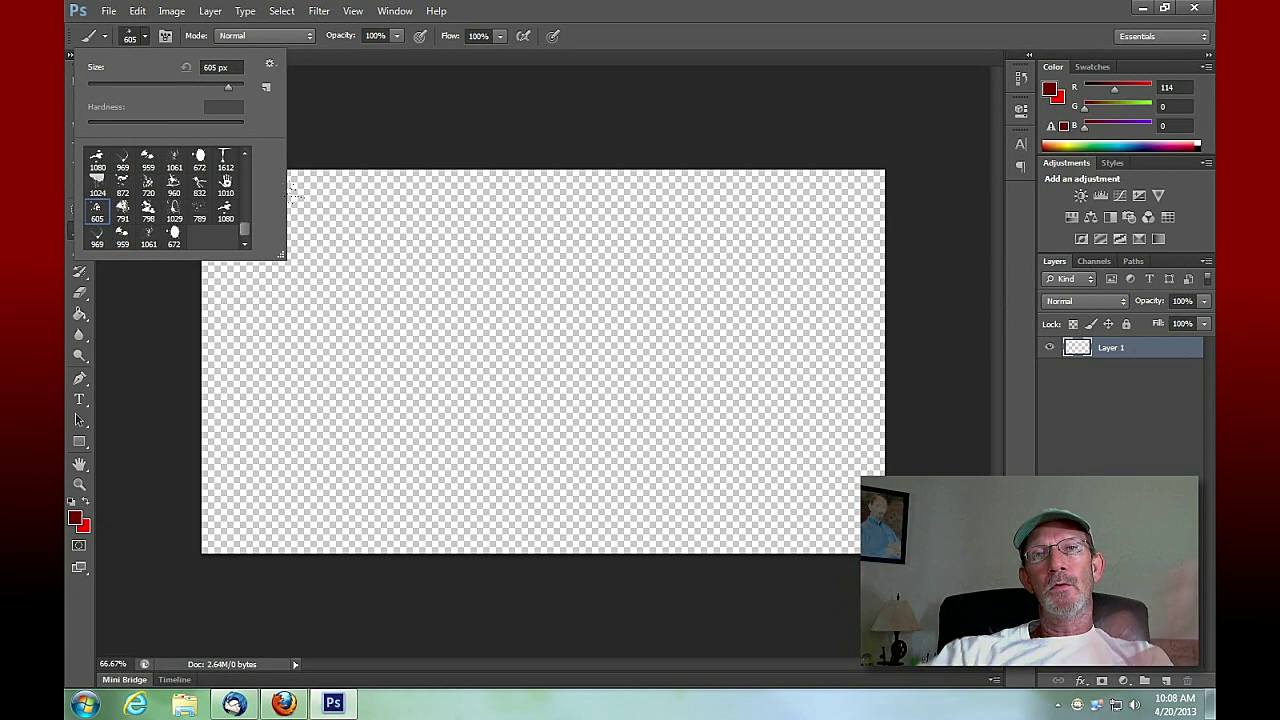
left_click(122, 186)
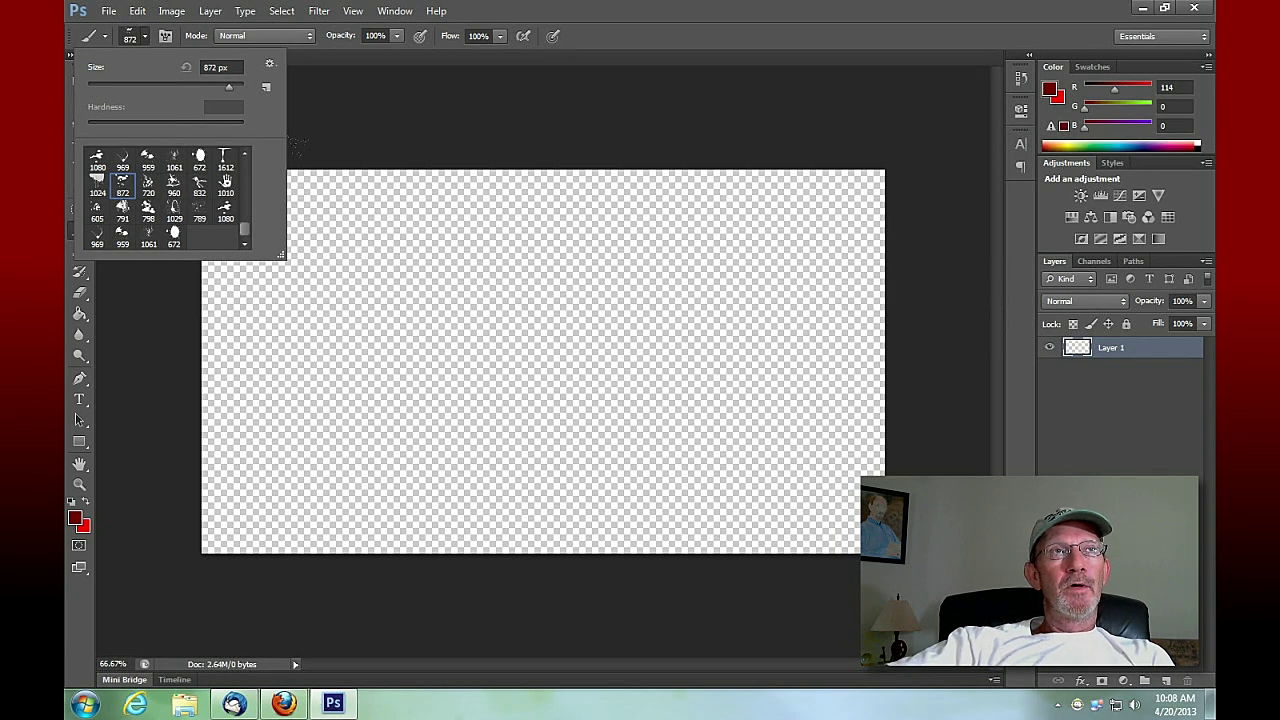
Choose the 832 px blood spatter brush and set its size to 900 px
left_click(200, 184)
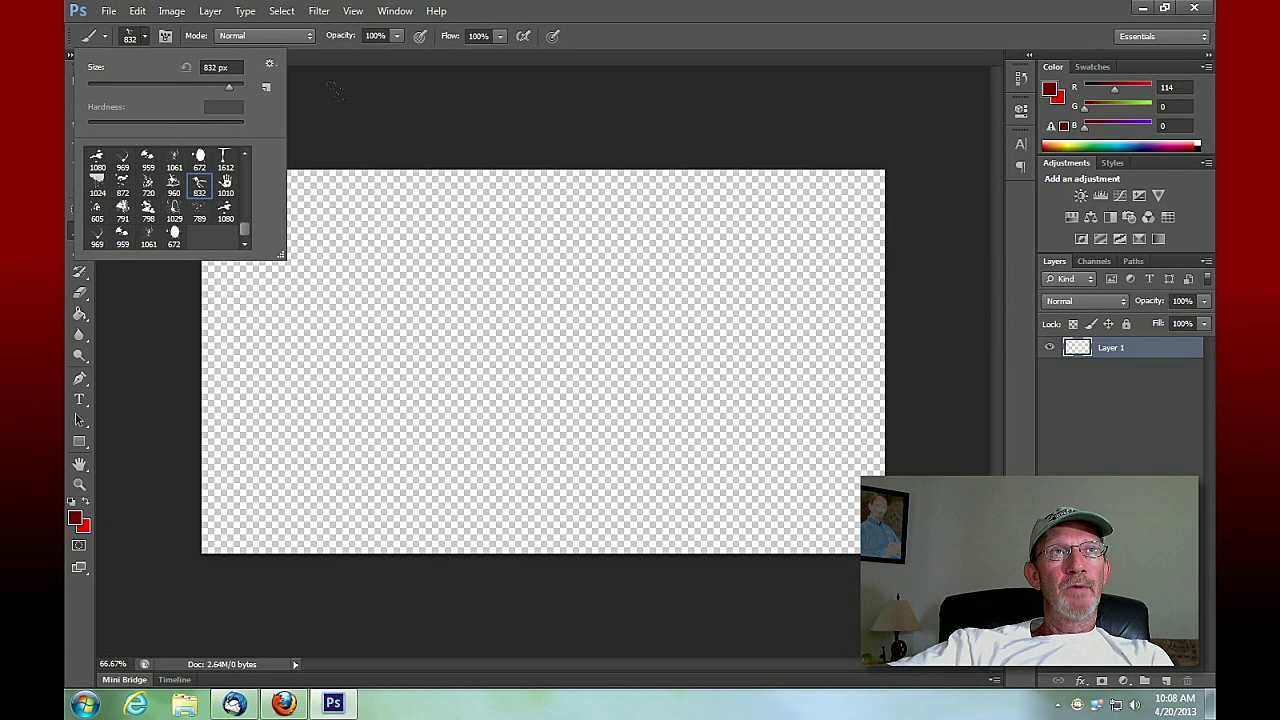
left_click(138, 70)
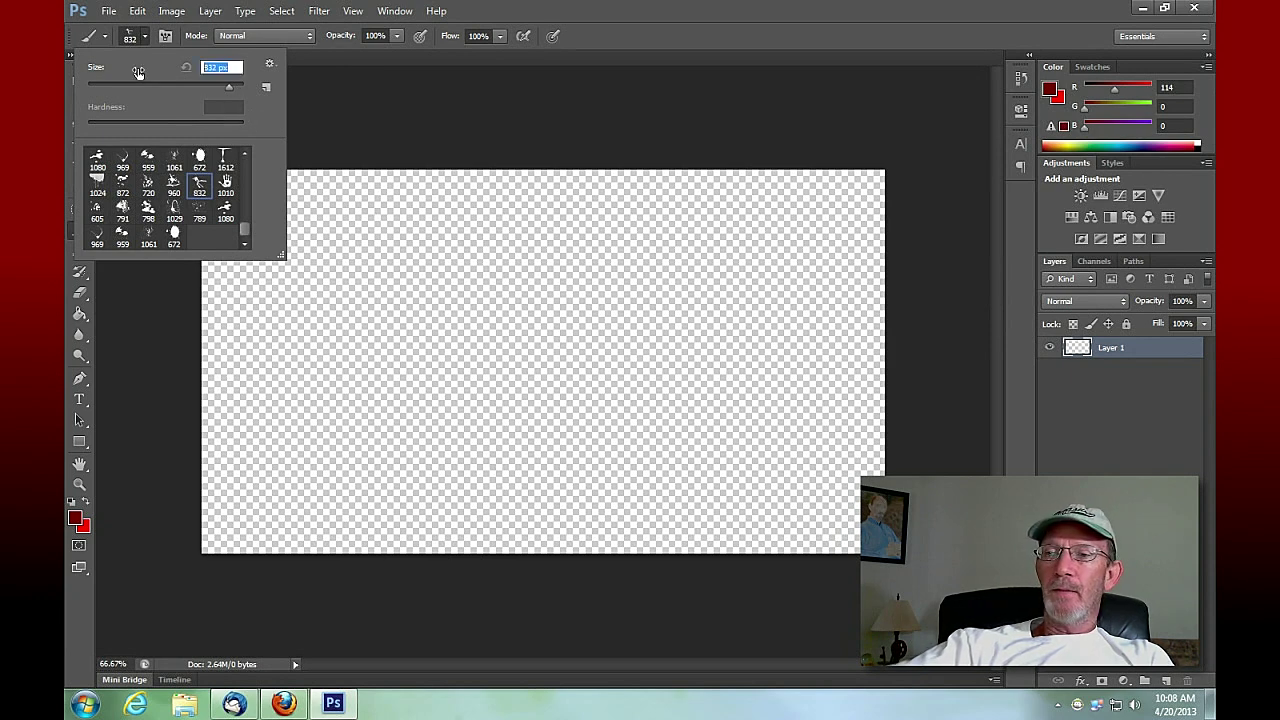
type("900")
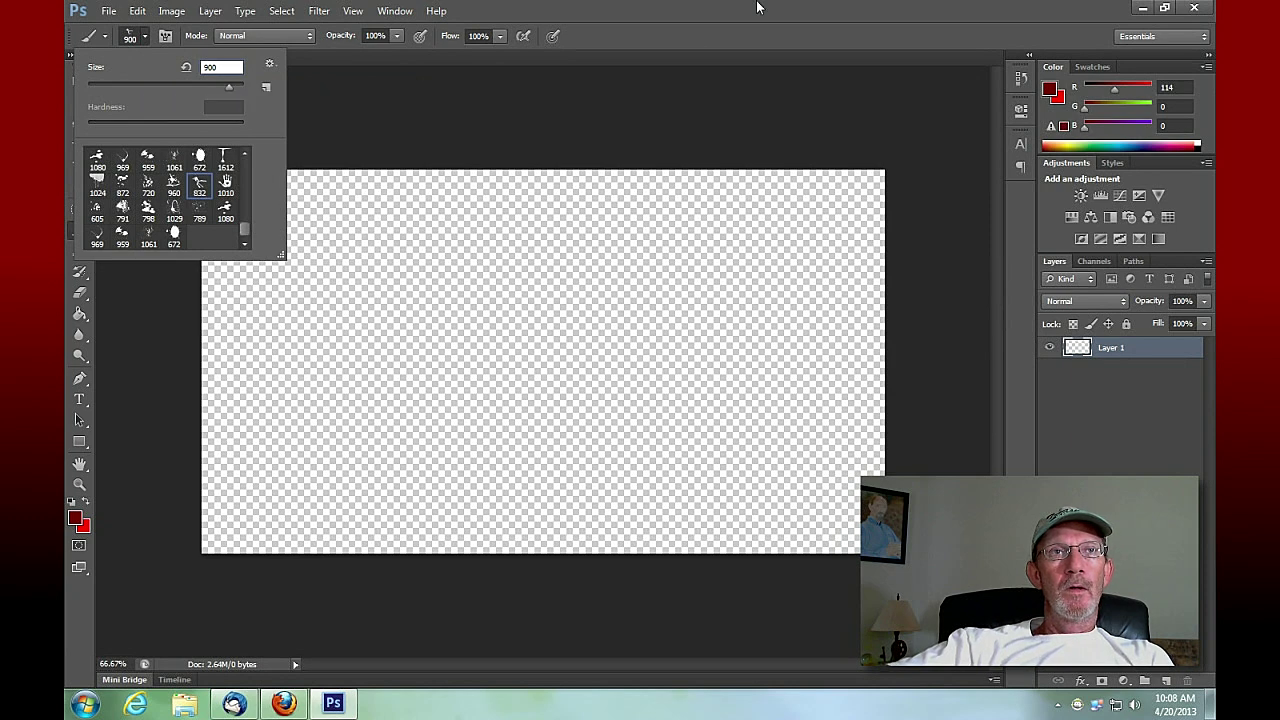
key("Return")
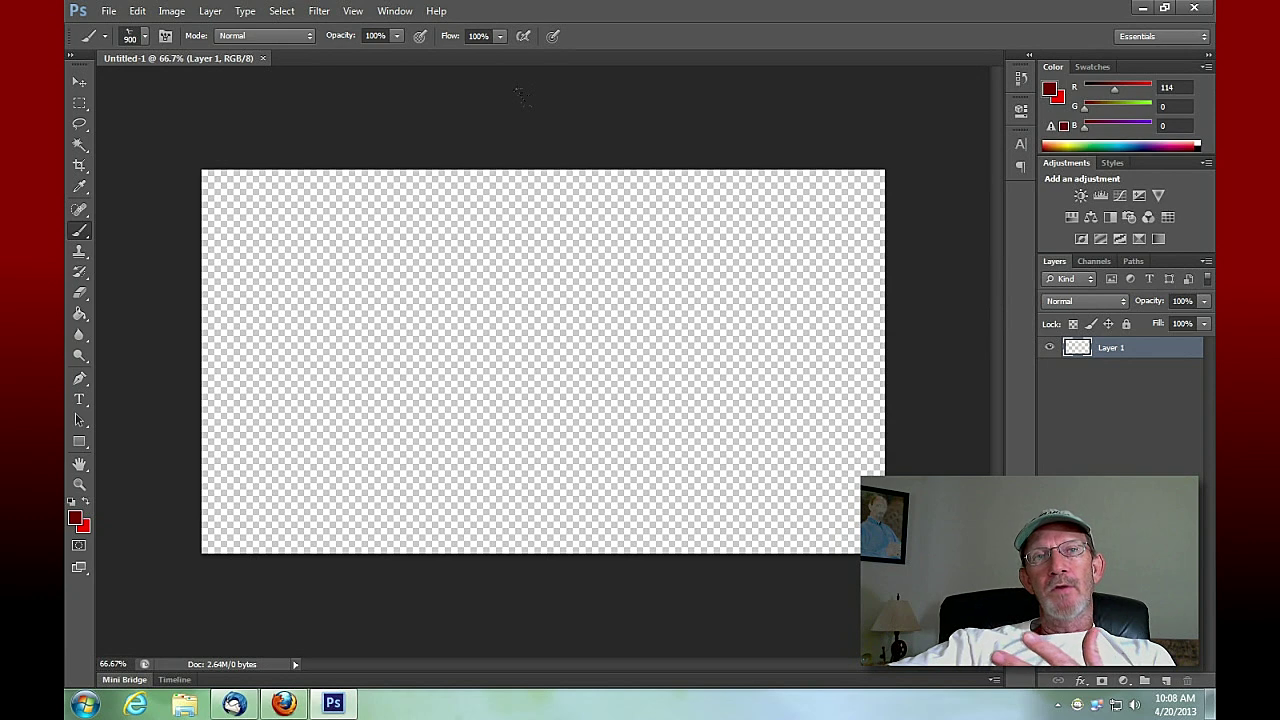
Set the foreground colour to the dark red 4d0000
left_click(83, 519)
type("255")
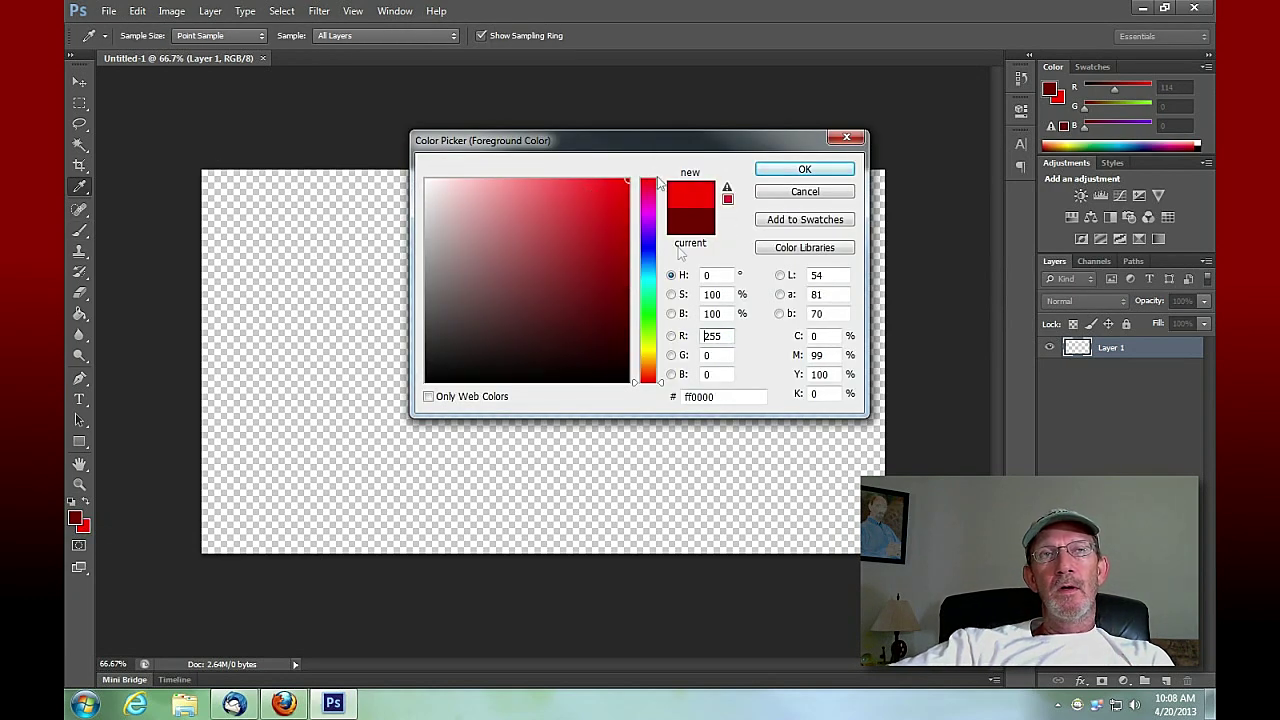
left_click(631, 307)
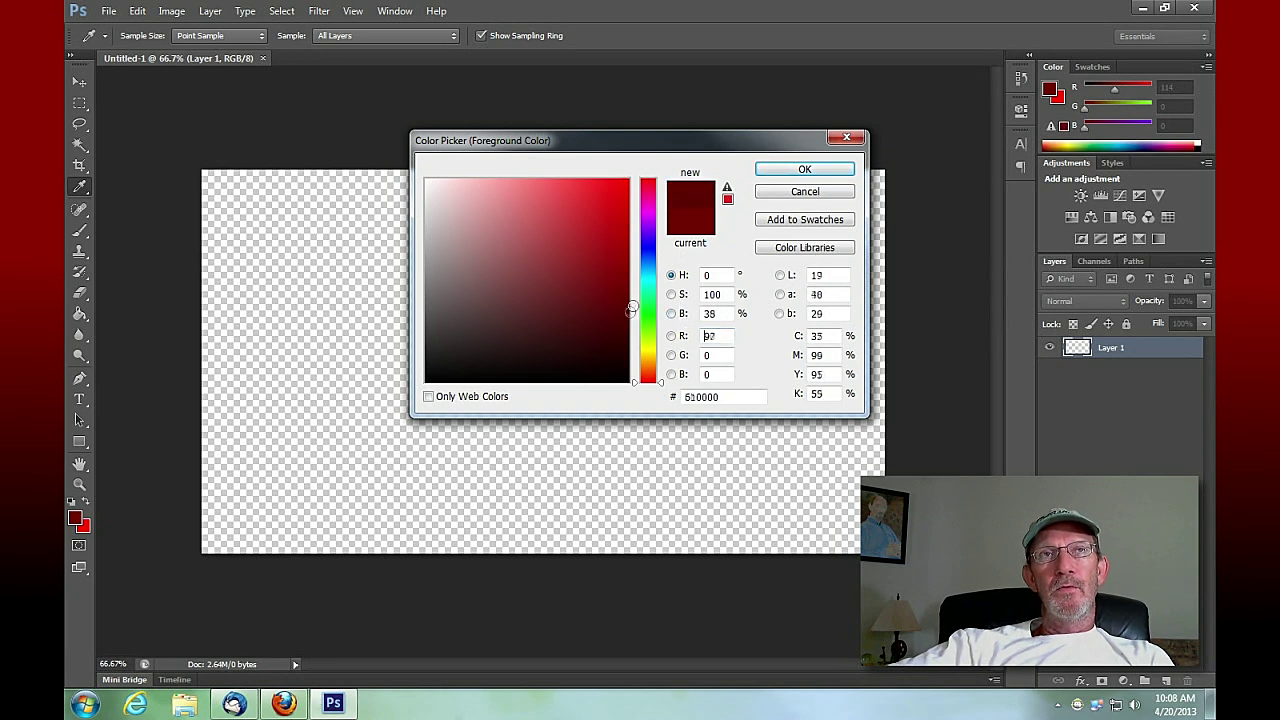
left_click(627, 315)
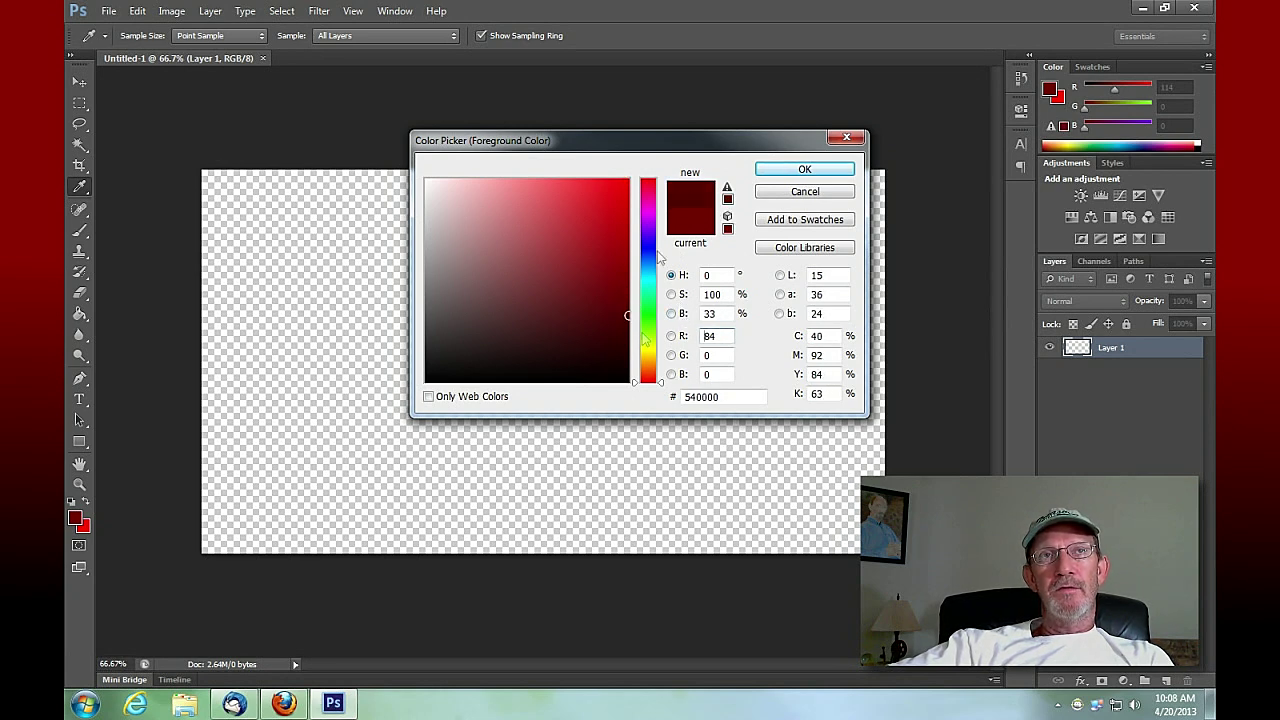
left_click_drag(632, 309, 630, 321)
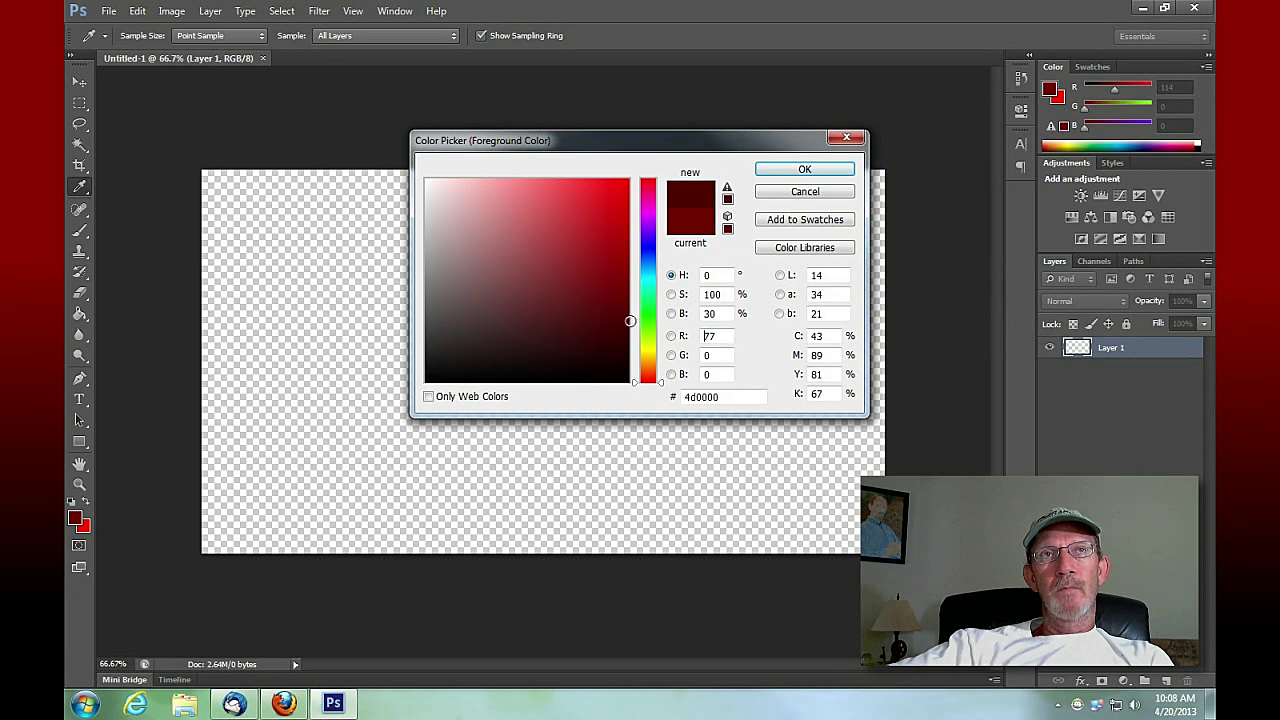
left_click(804, 169)
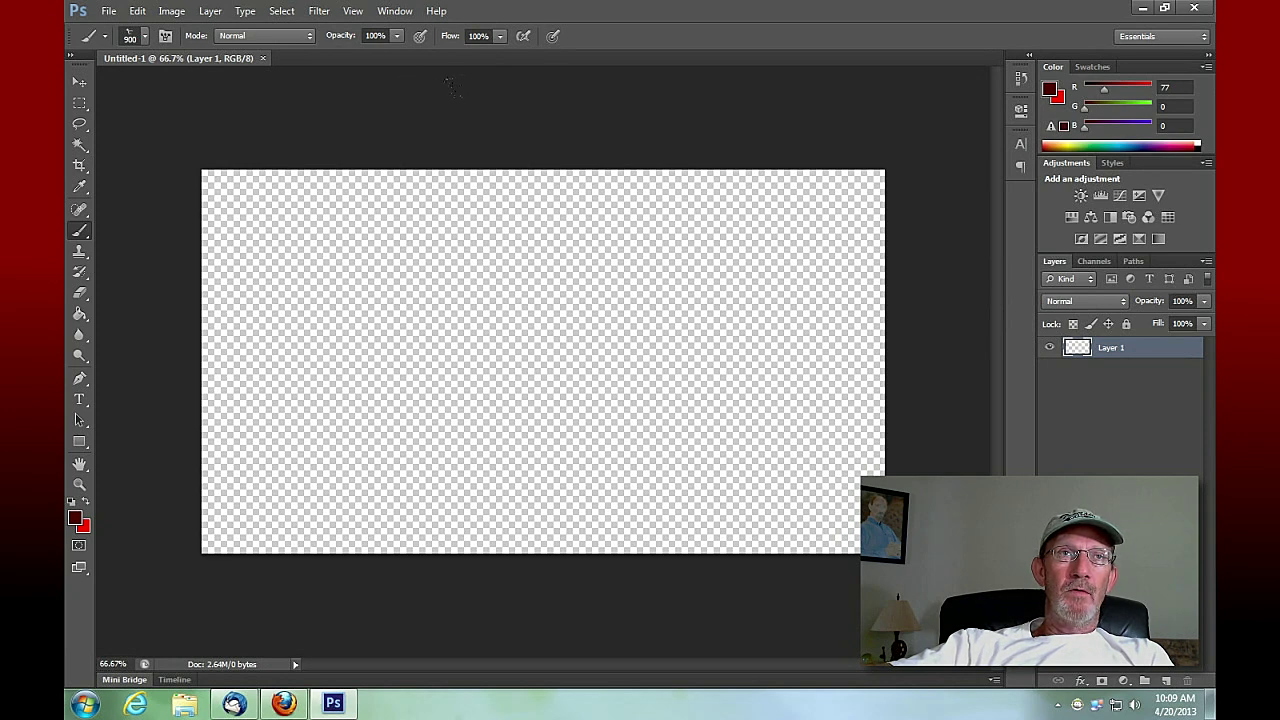
Stamp the blood spatter once, slightly right of the canvas centre, and add a new empty layer above it
left_click(645, 360)
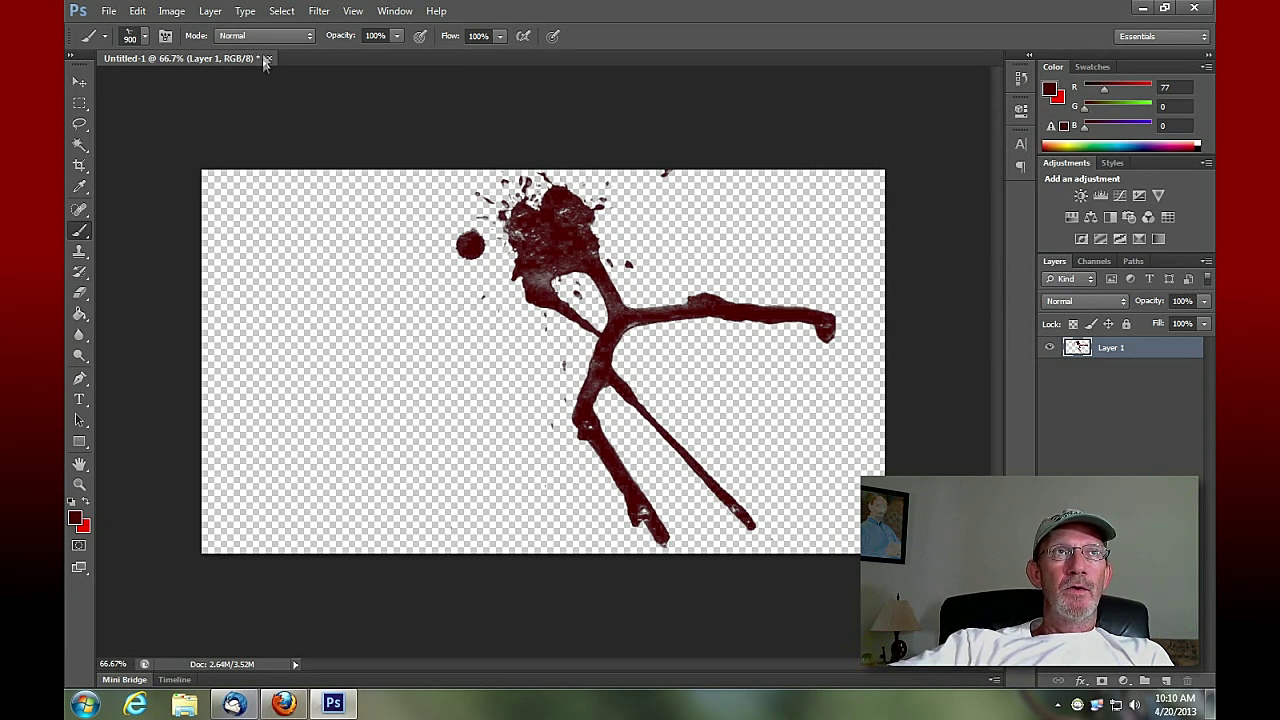
left_click(208, 11)
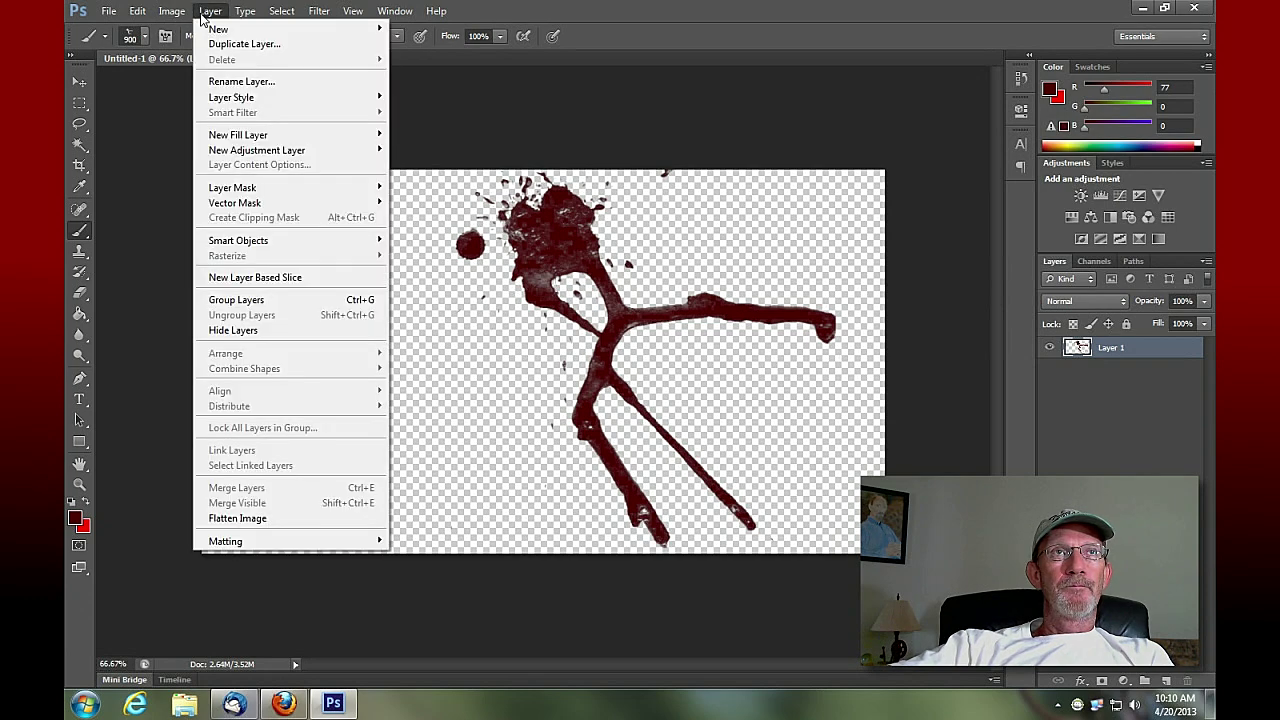
mouse_move(220, 28)
left_click(414, 28)
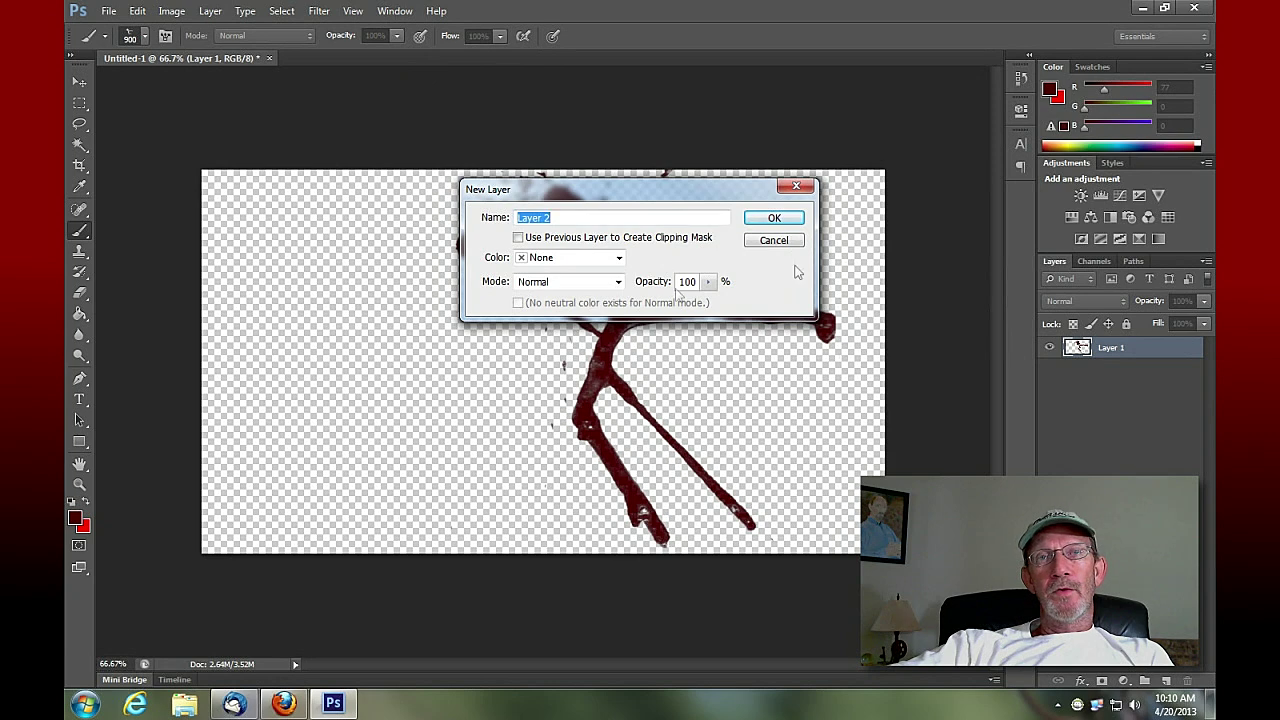
left_click(774, 218)
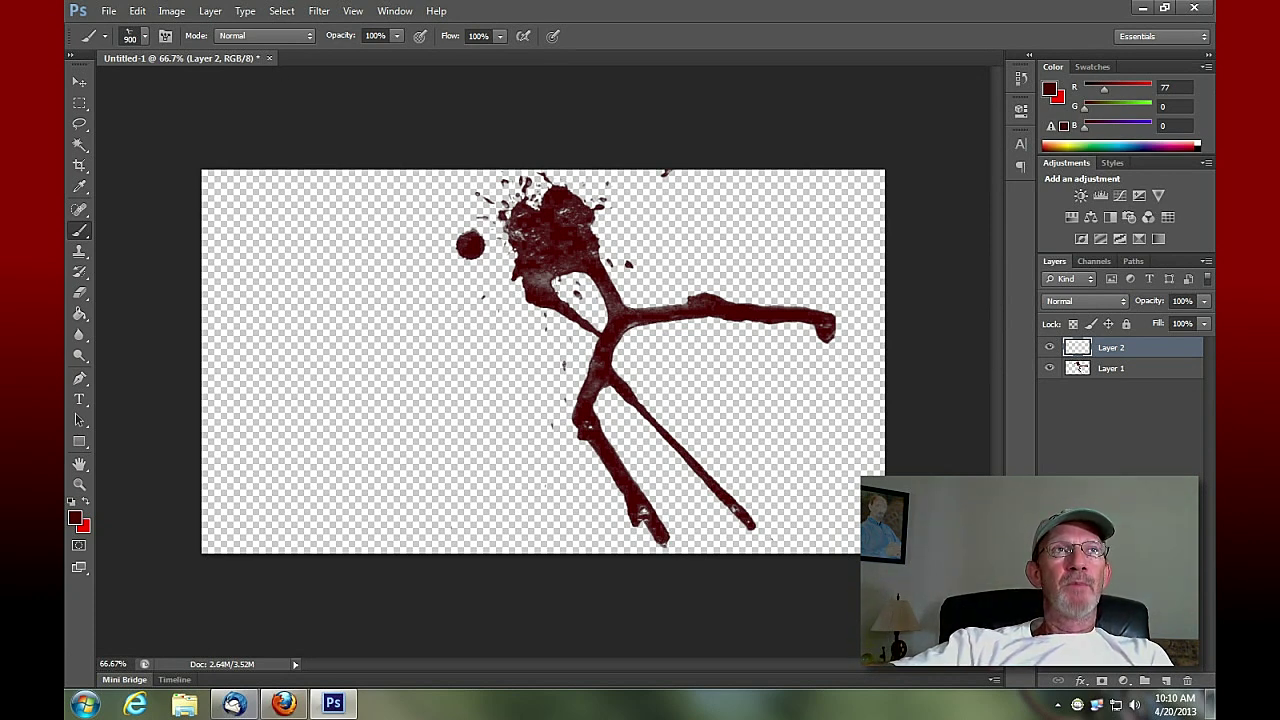
Choose the 789 px blood spatter brush preset and set its size to 2216 px
left_click(145, 36)
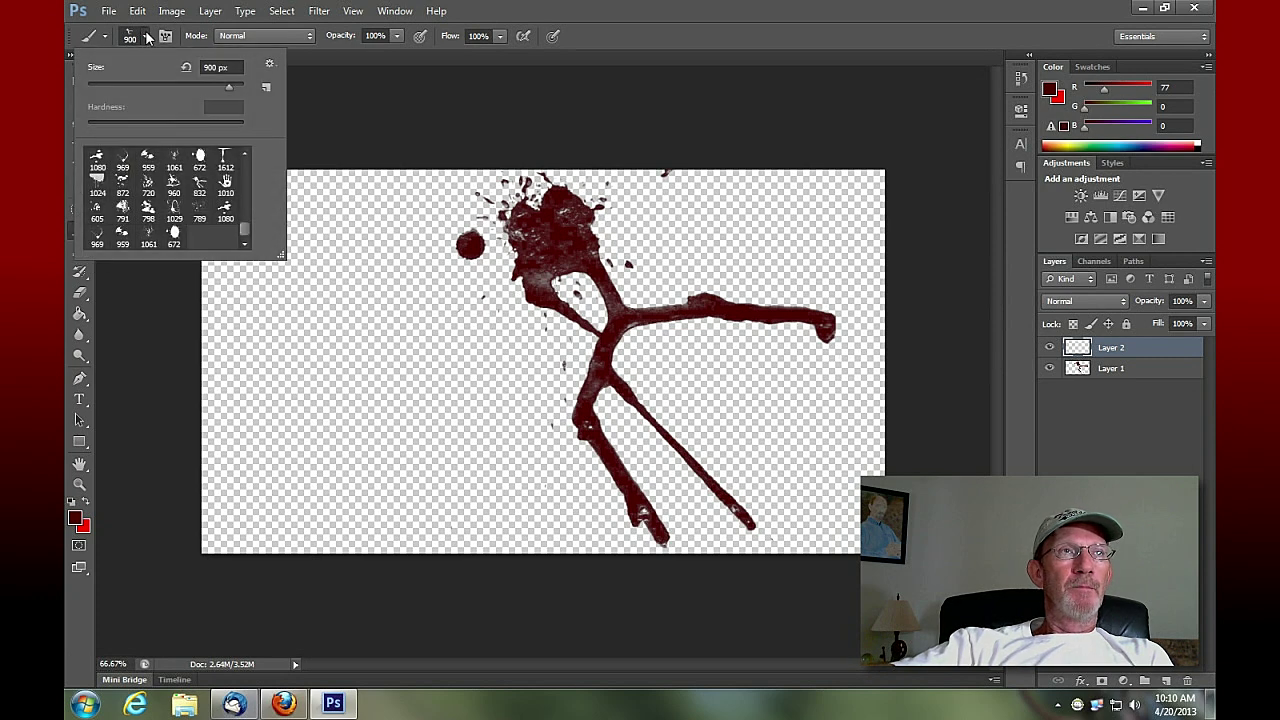
left_click(97, 210)
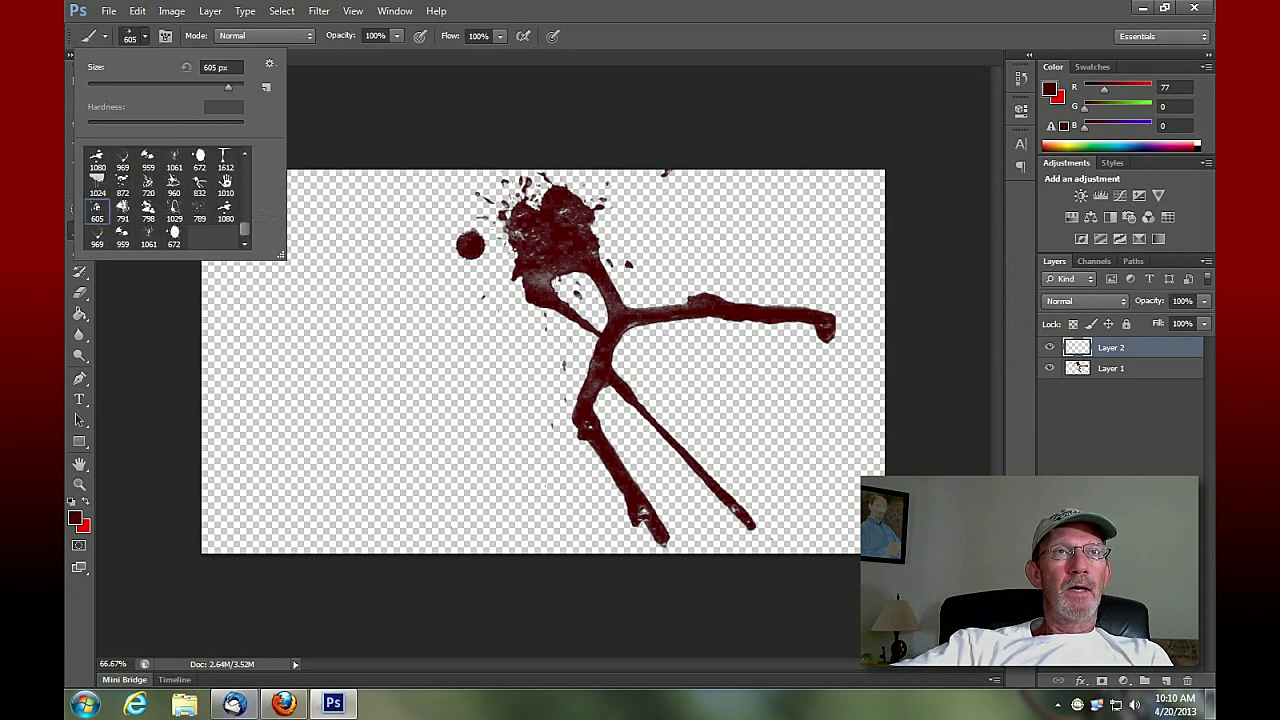
left_click(199, 210)
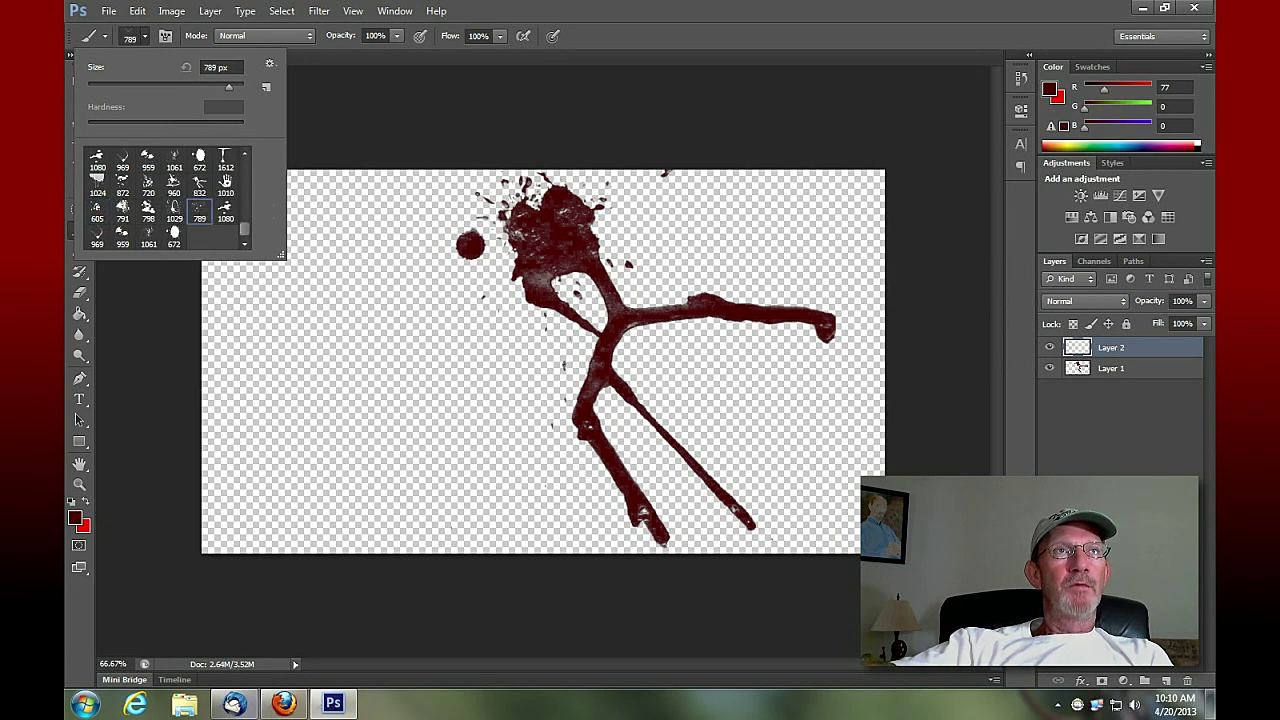
left_click_drag(234, 85, 234, 85)
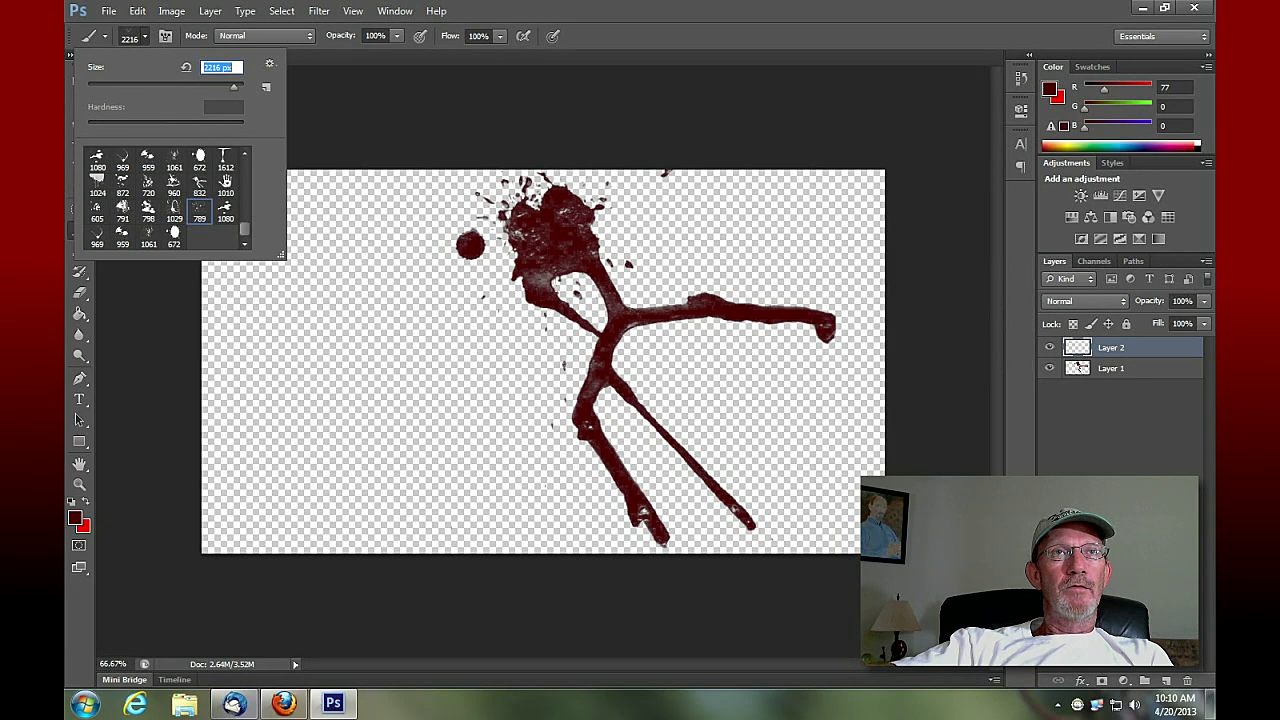
Stamp the enlarged droplet brush repeatedly at the canvas centre on Layer 2 to build up dense dark red drops
left_click(543, 361)
left_click(543, 361)
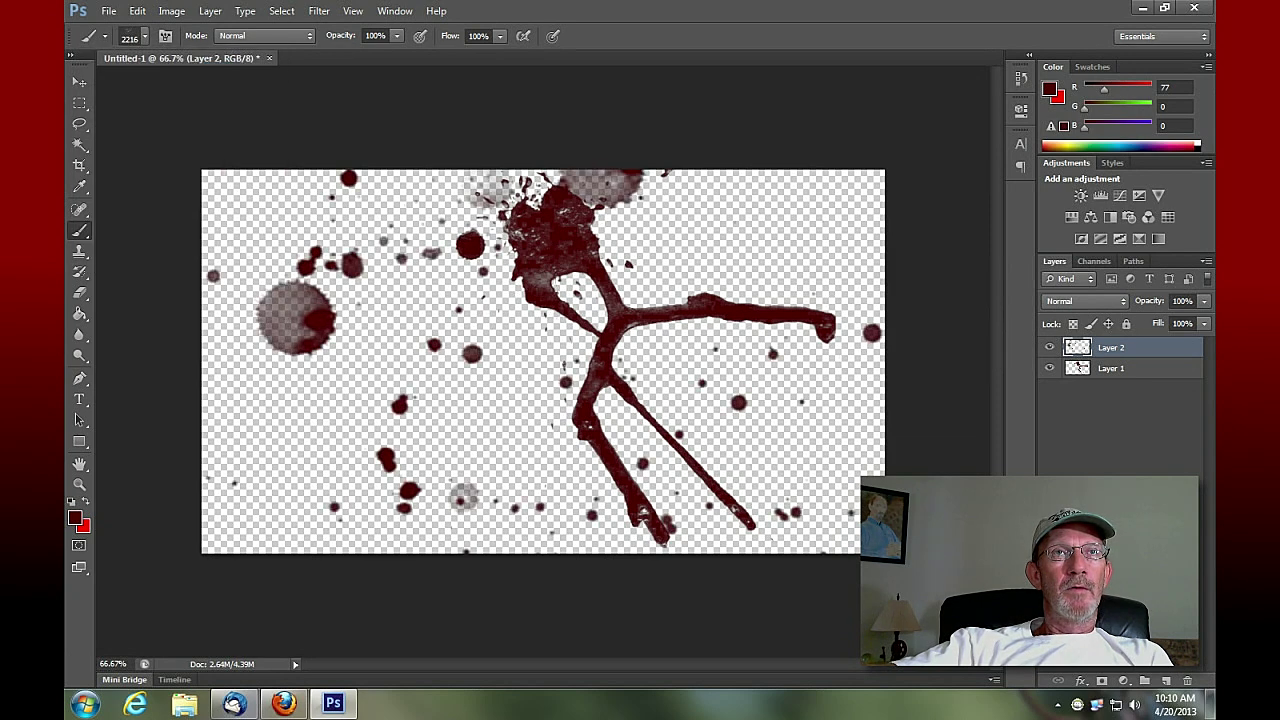
left_click(543, 361)
left_click(543, 361)
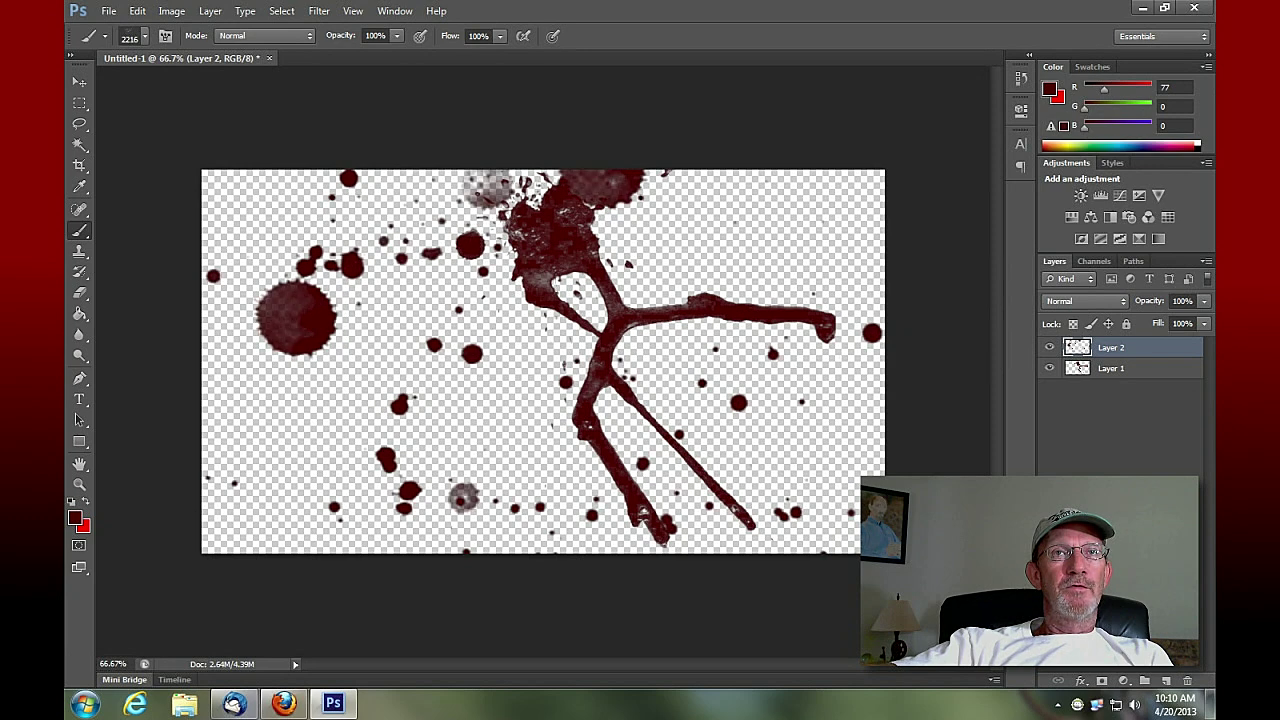
left_click(543, 361)
left_click(543, 361)
left_click(543, 361)
left_click(543, 361)
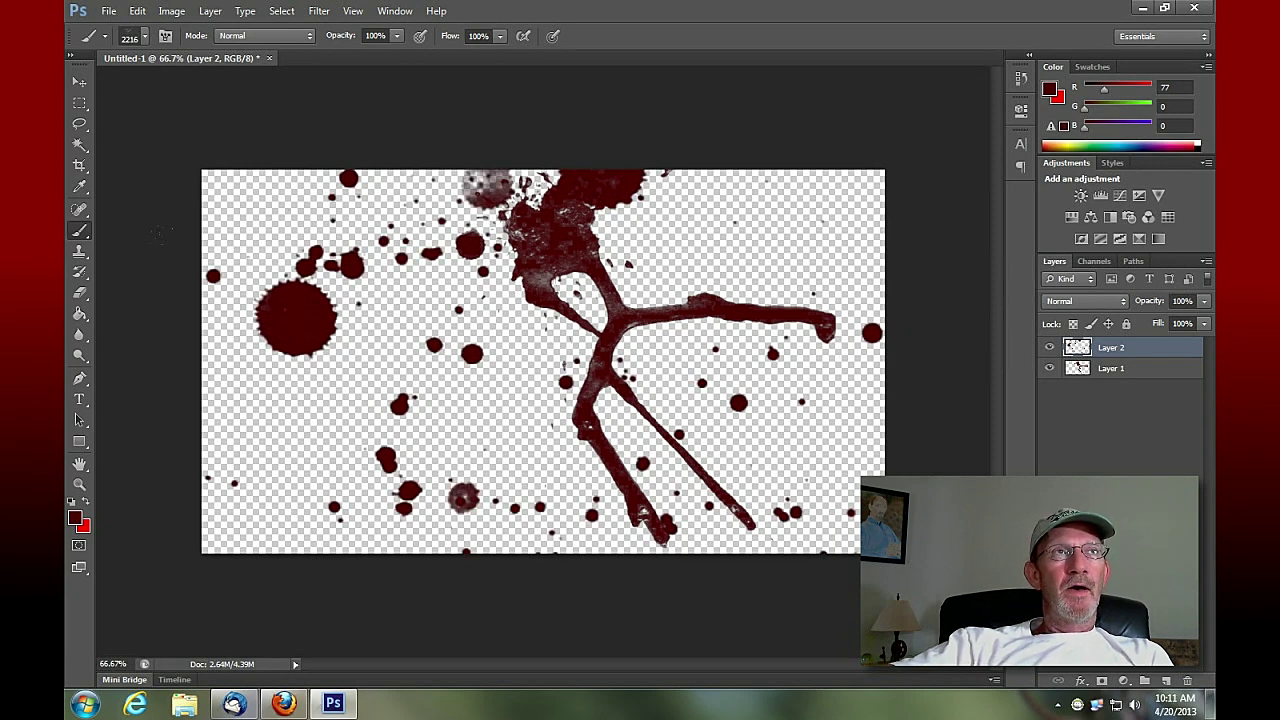
Switch the Brush tool to the first soft round preset with 0% hardness and set its size to 10 px
left_click(77, 127)
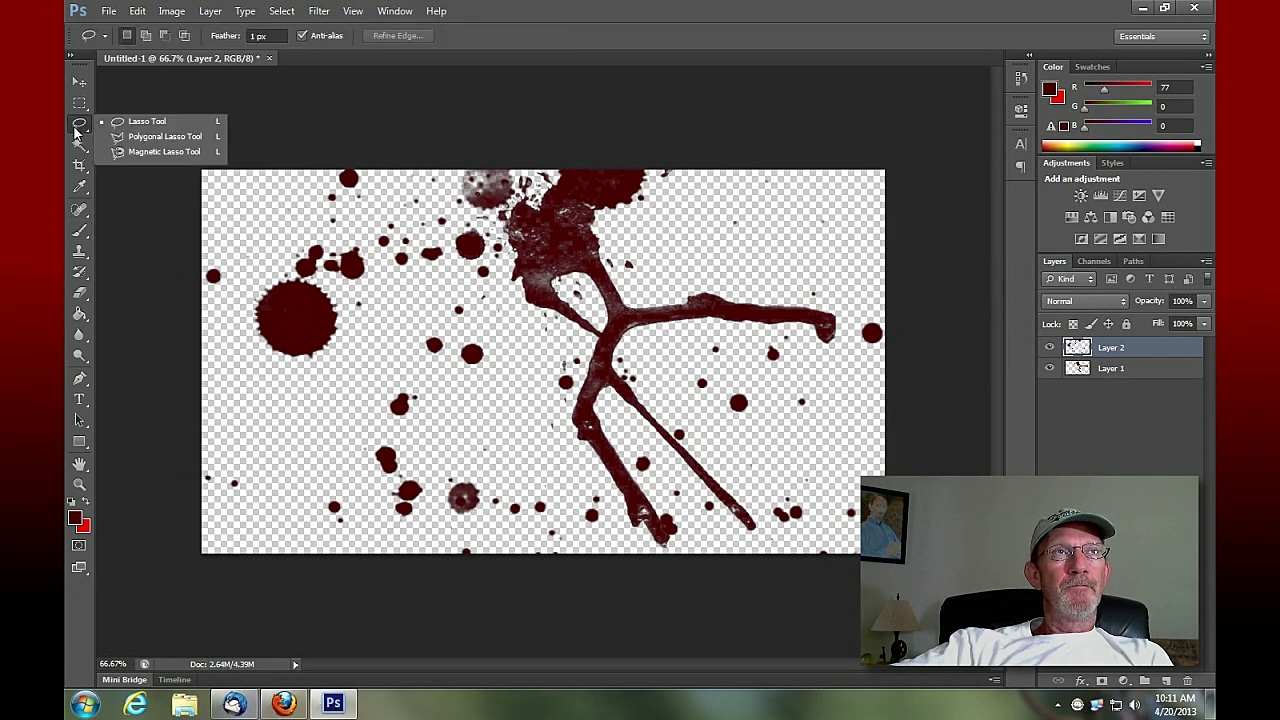
left_click(130, 122)
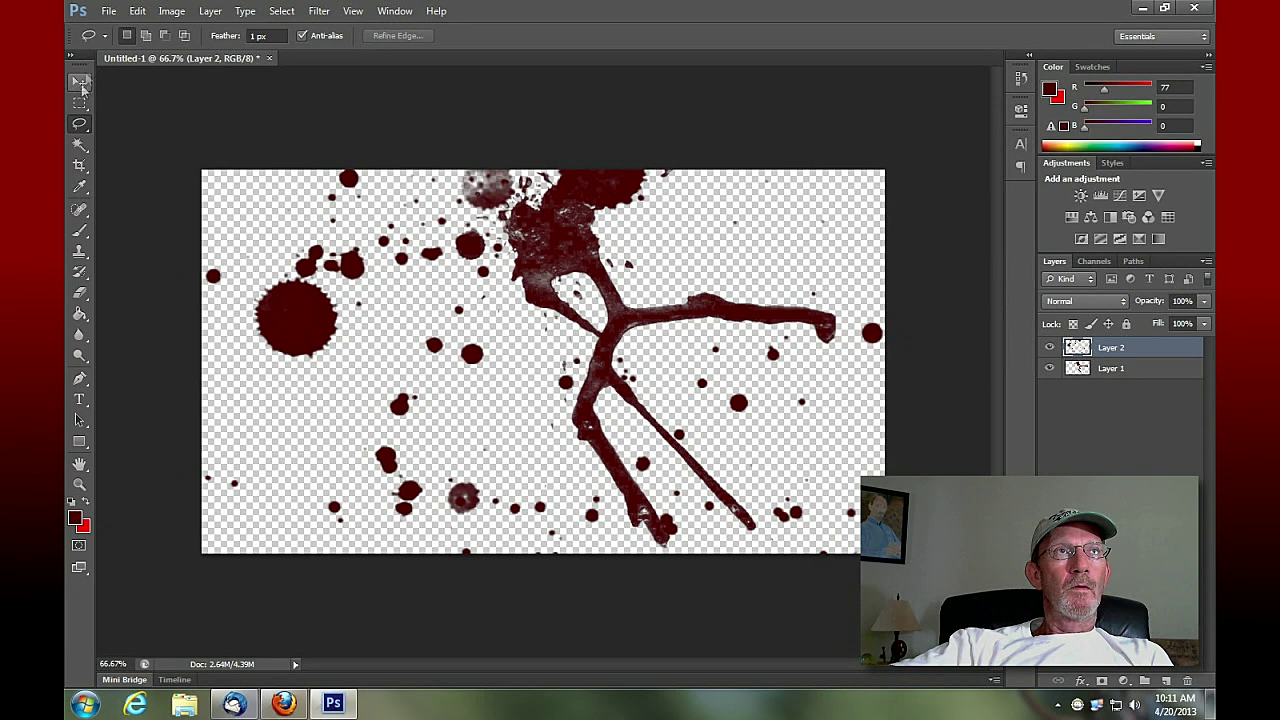
left_click(84, 231)
left_click(144, 36)
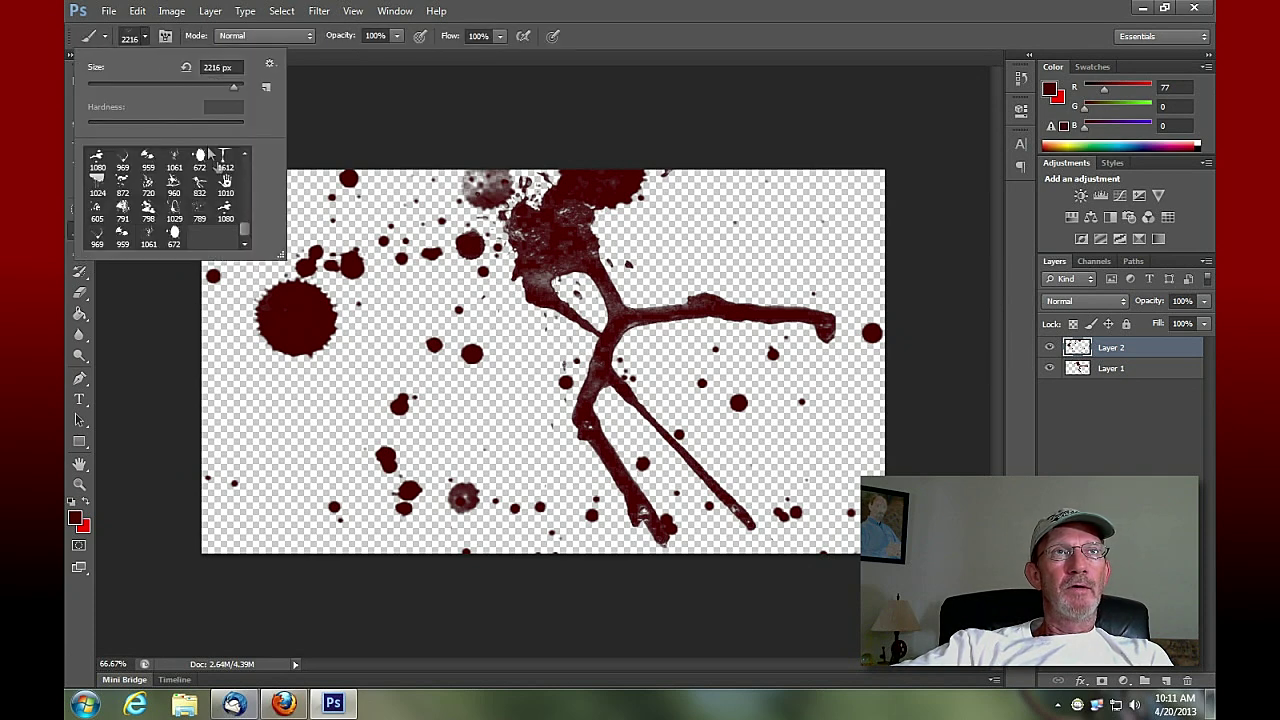
left_click_drag(245, 229, 245, 160)
left_click(97, 162)
left_click_drag(233, 86, 95, 87)
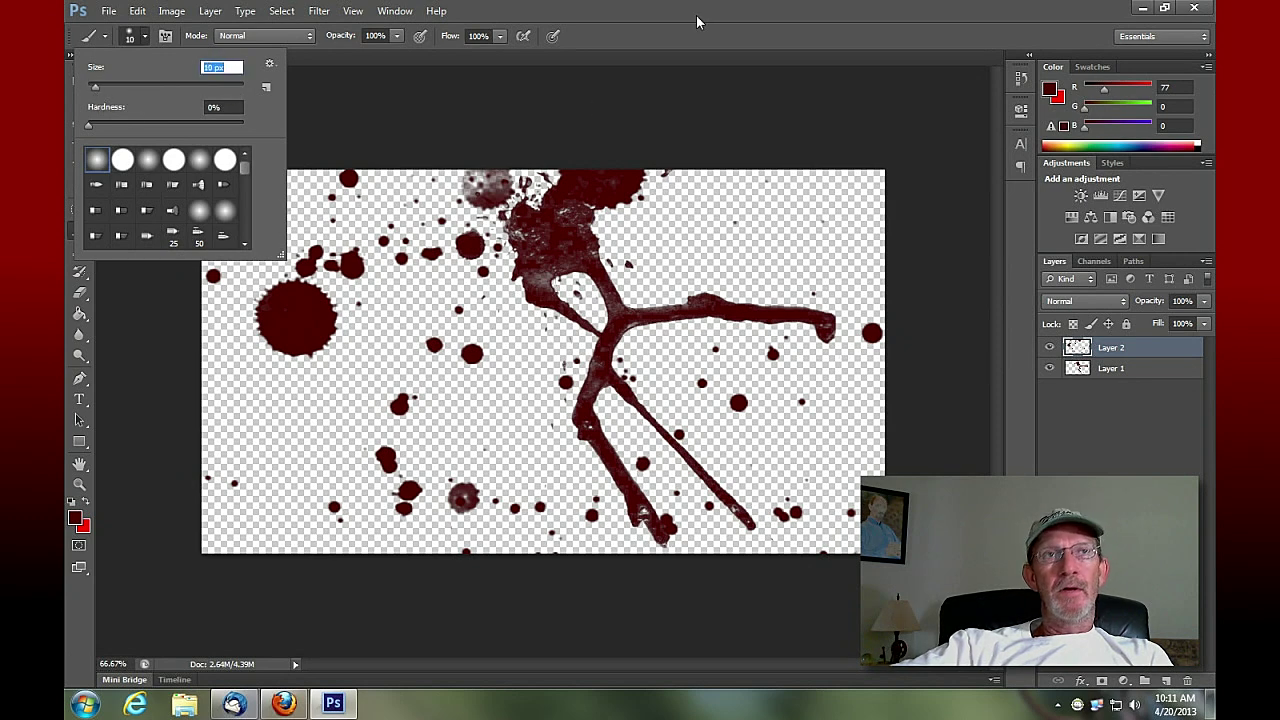
key("Return")
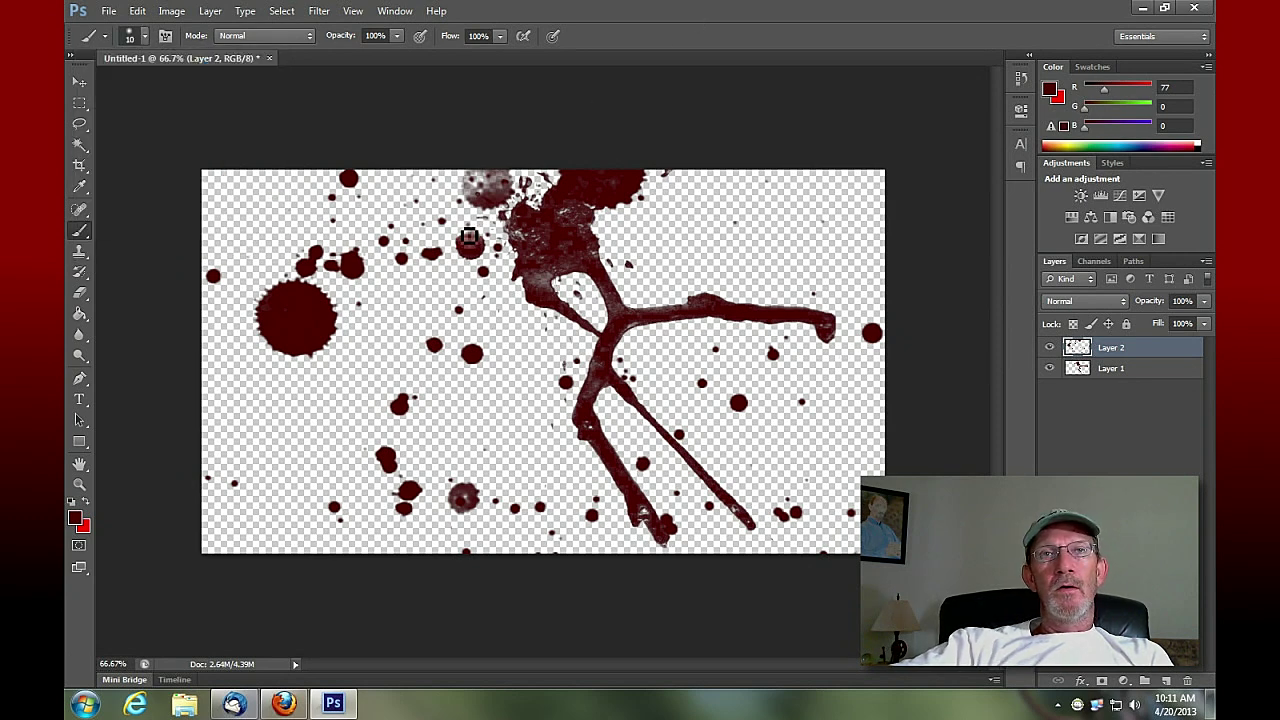
Hide and show Layer 2 to check it, and save the document to the Desktop as seq.psd with Maximize Compatibility on
left_click(1052, 348)
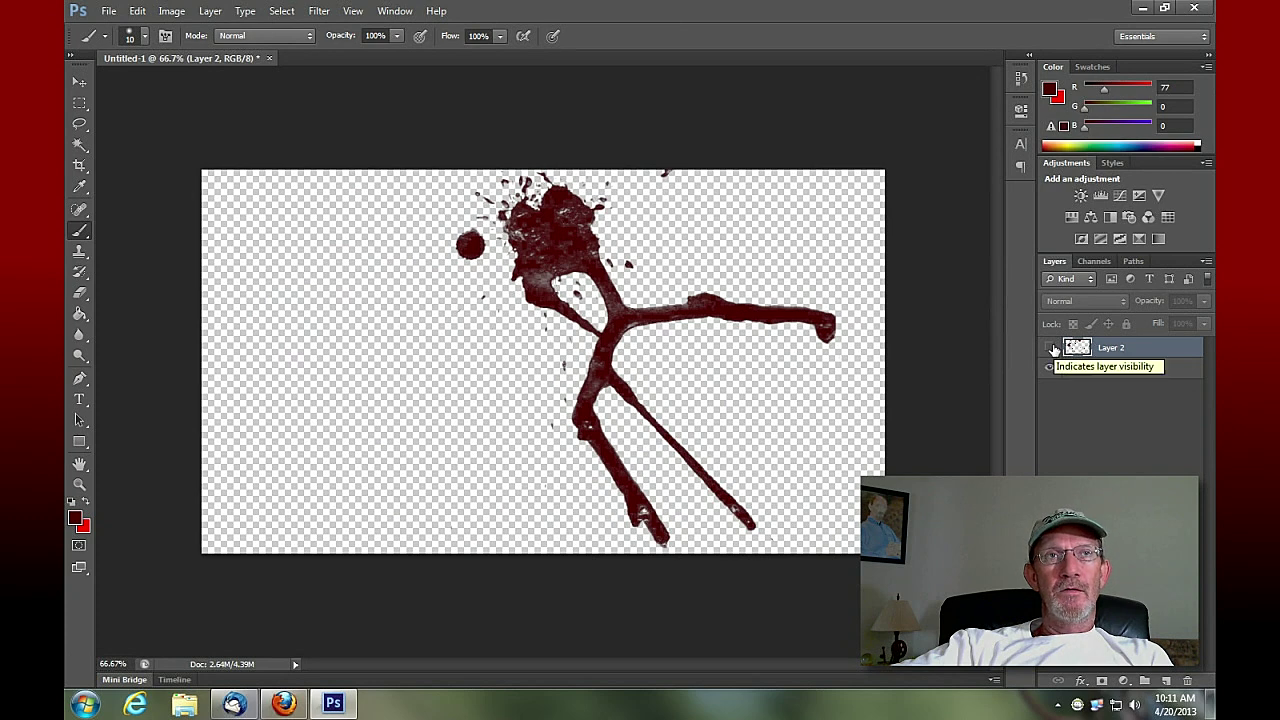
left_click(1052, 348)
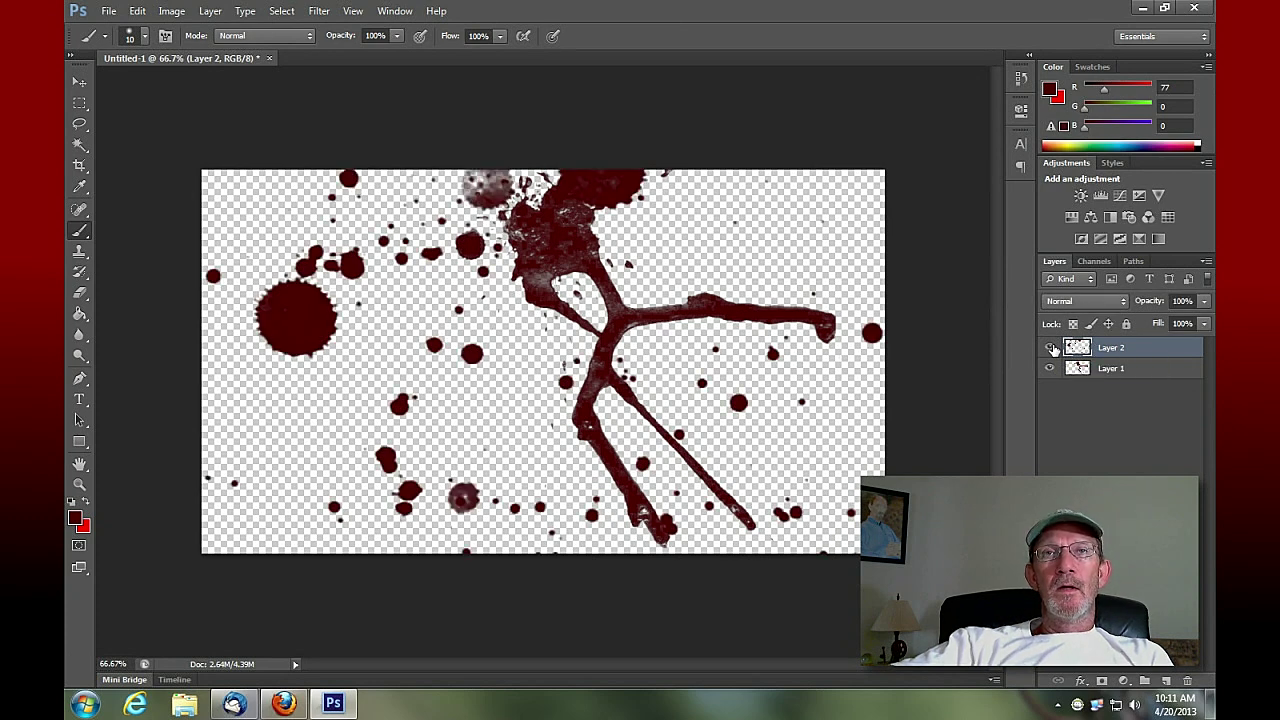
left_click(108, 11)
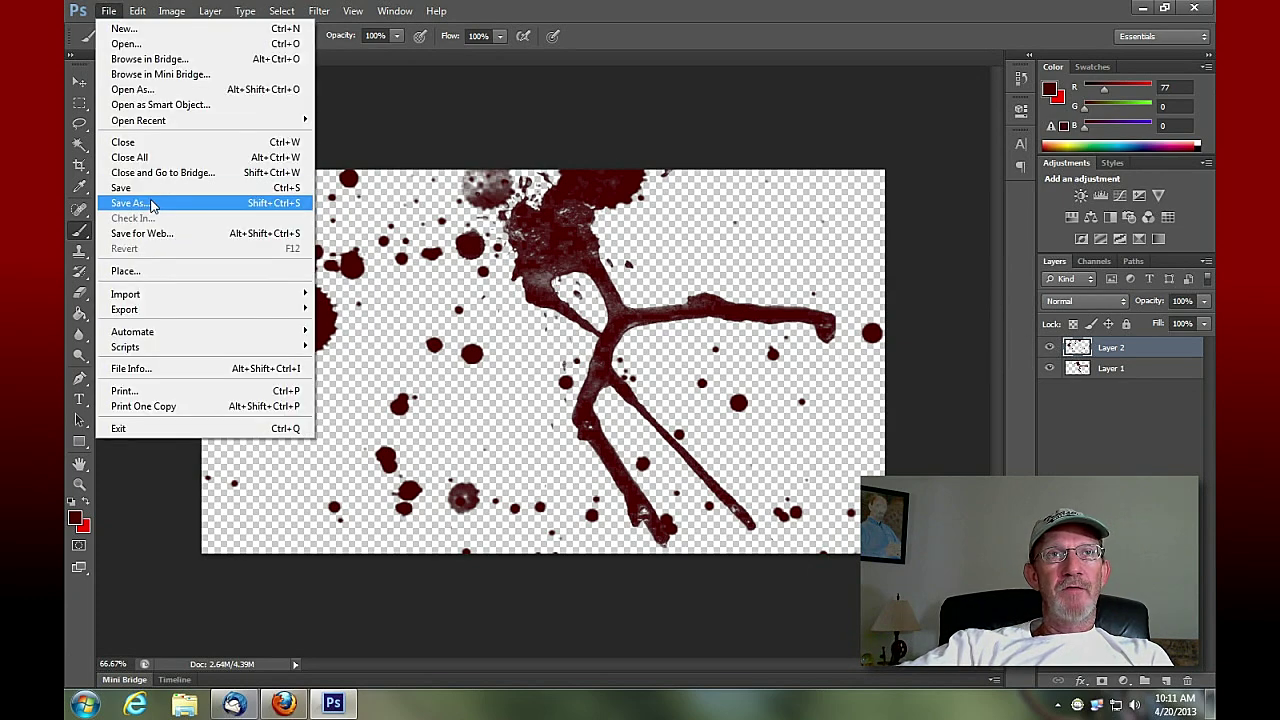
left_click(130, 203)
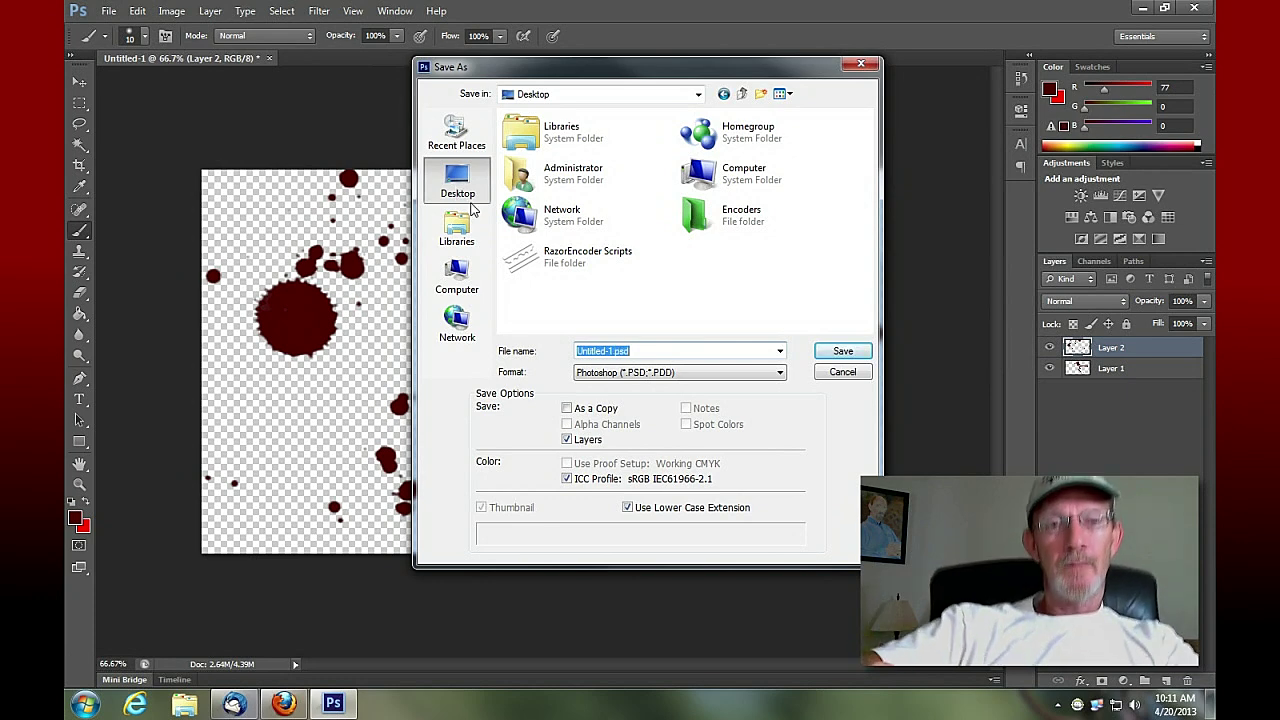
type("se")
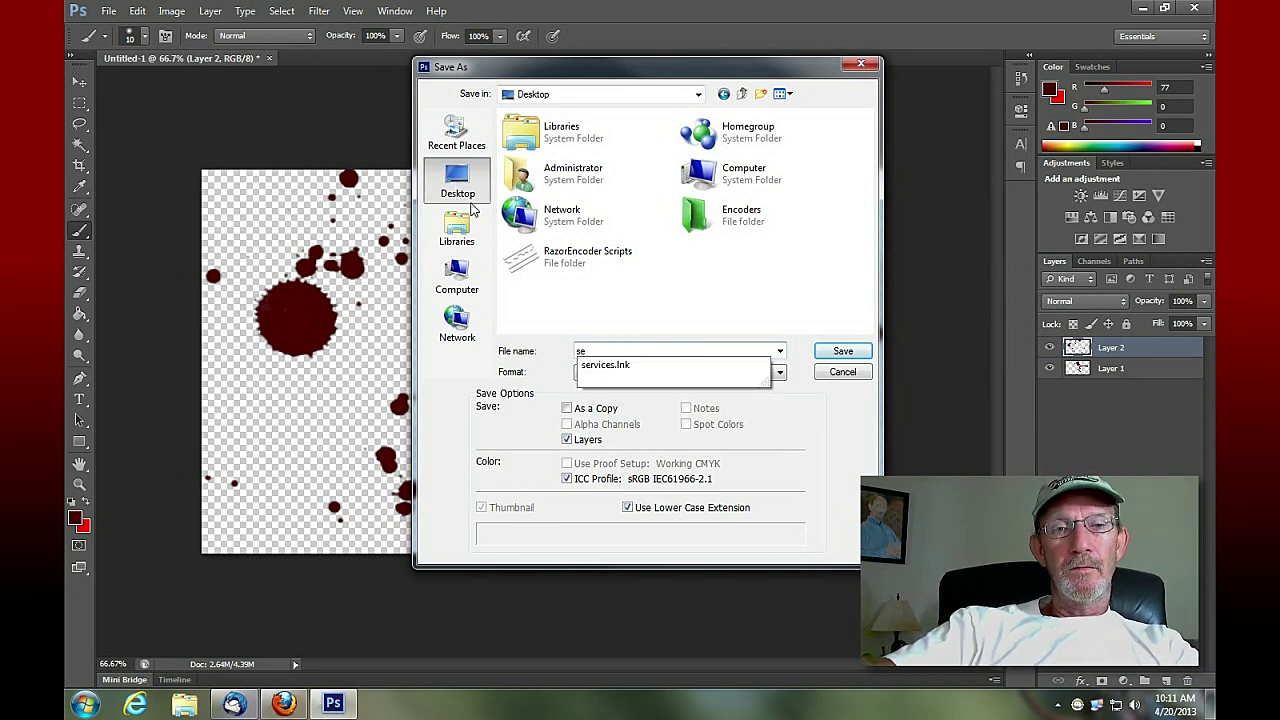
type("q")
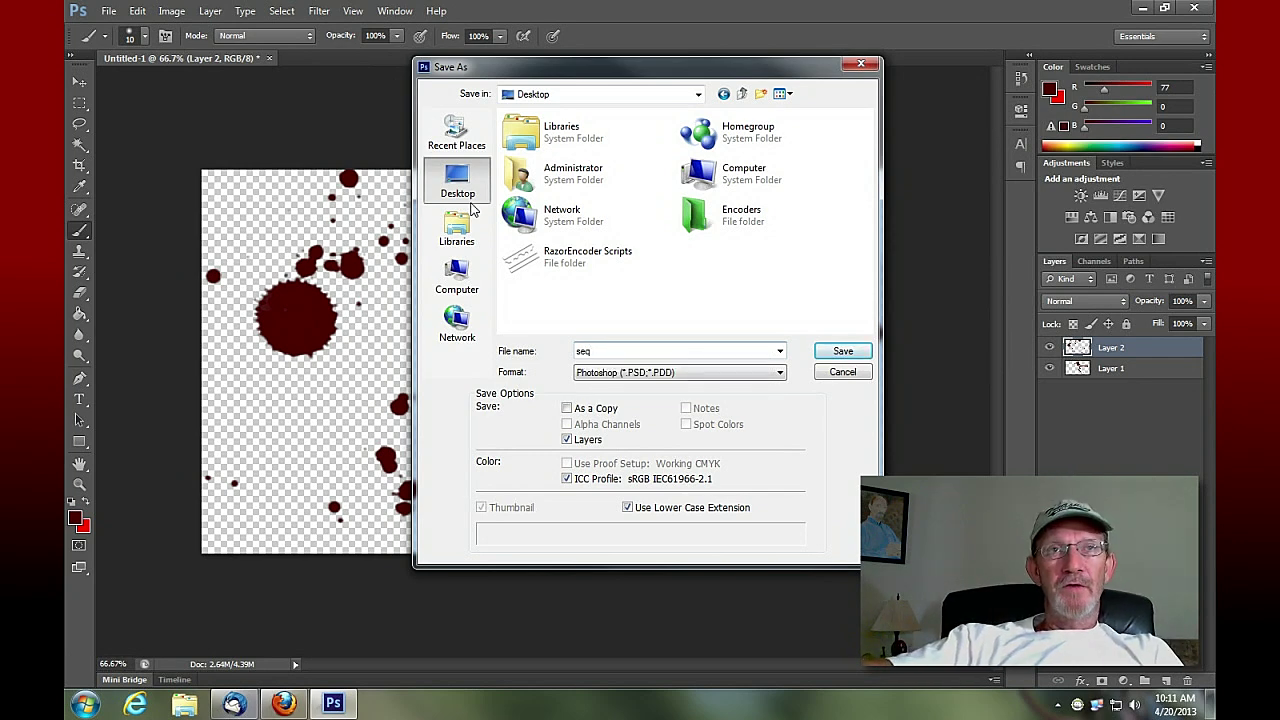
left_click(855, 355)
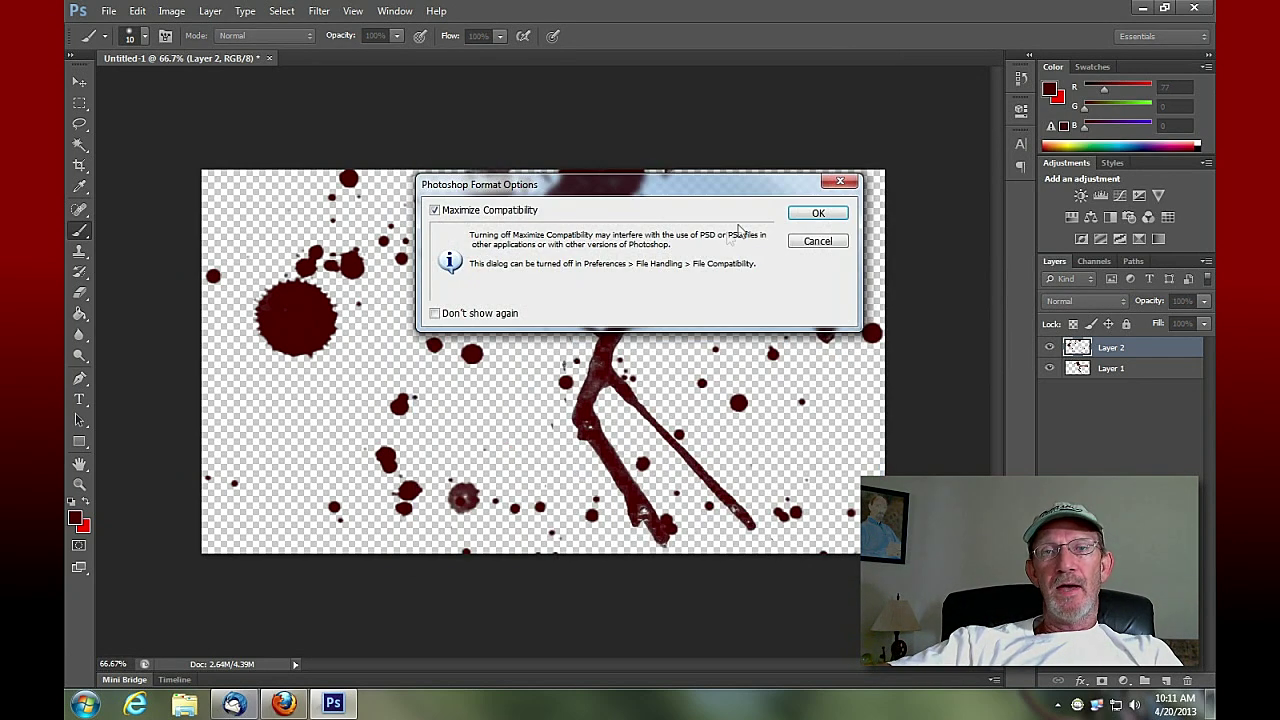
left_click(818, 215)
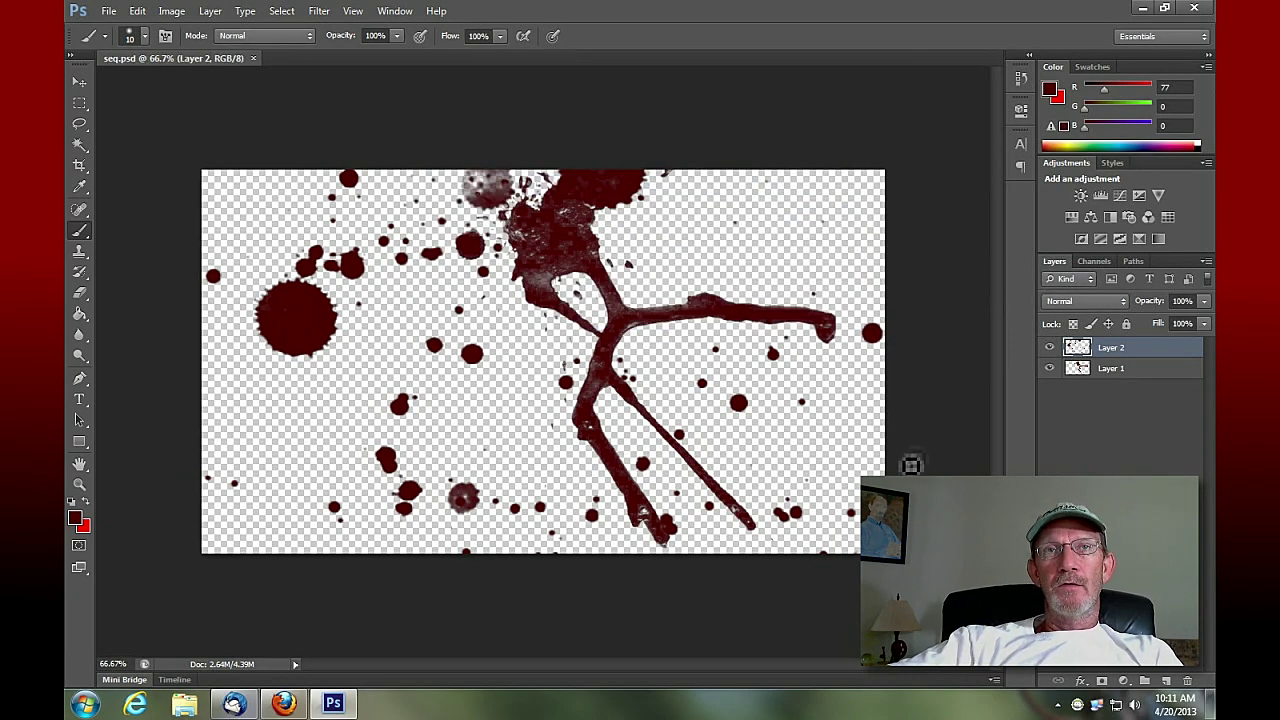
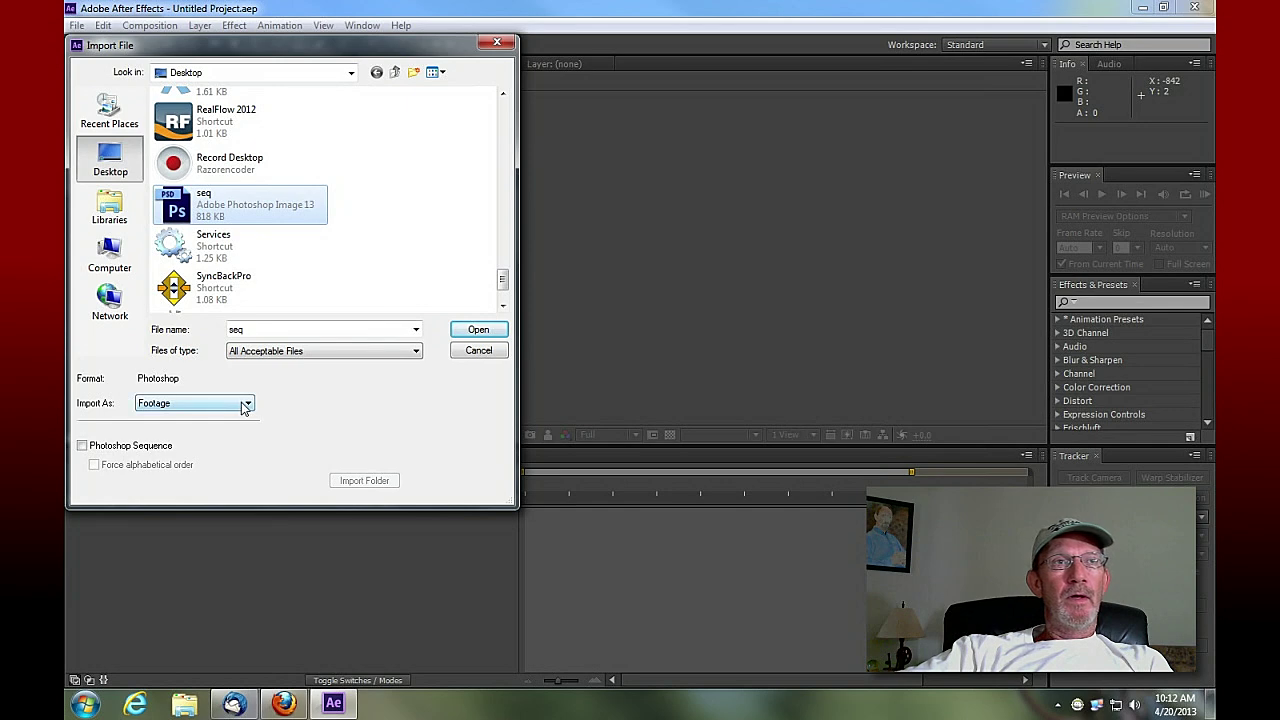
In After Effects, import seq.psd from the Desktop as Composition - Retain Layer Sizes with Editable Layer Styles
left_click(215, 438)
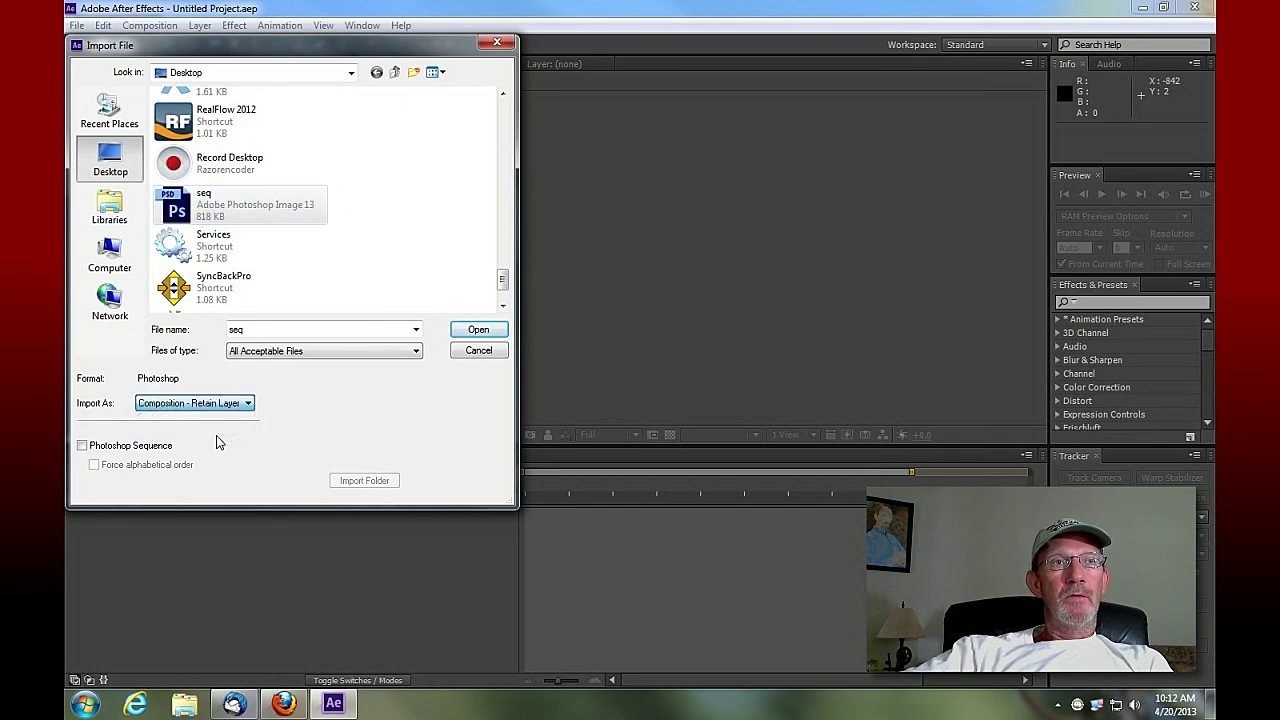
left_click(478, 330)
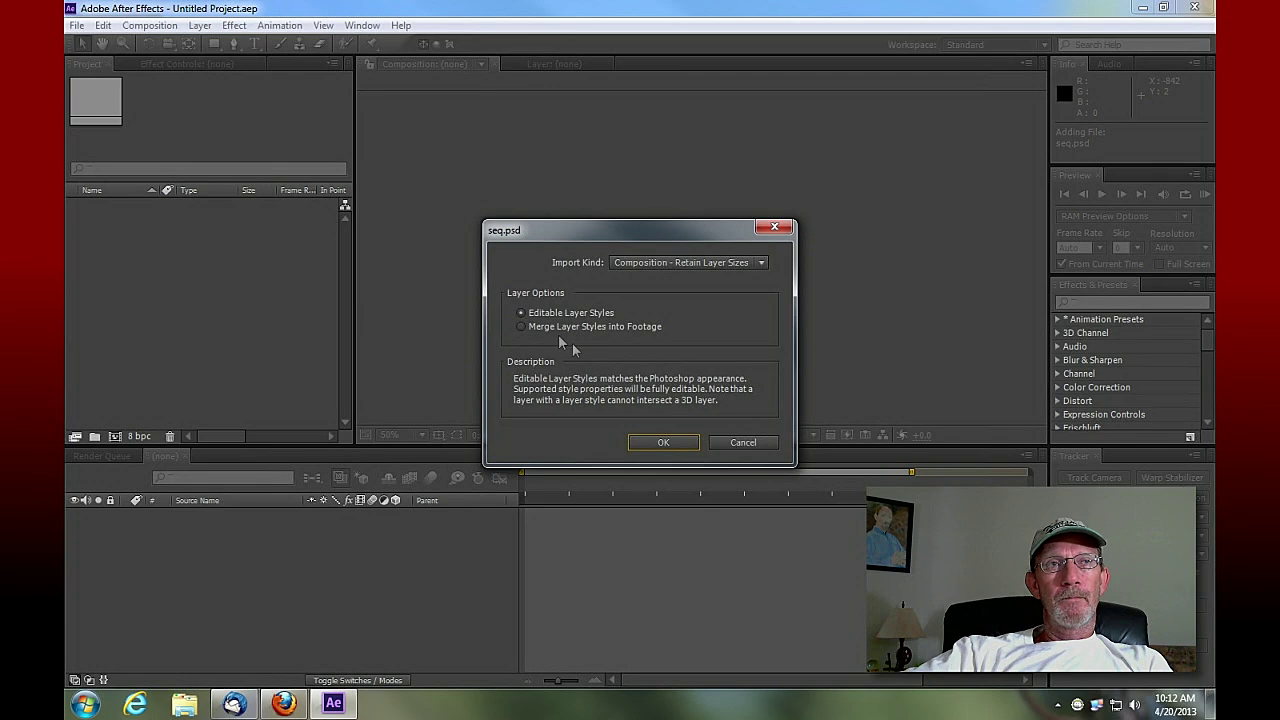
left_click(660, 442)
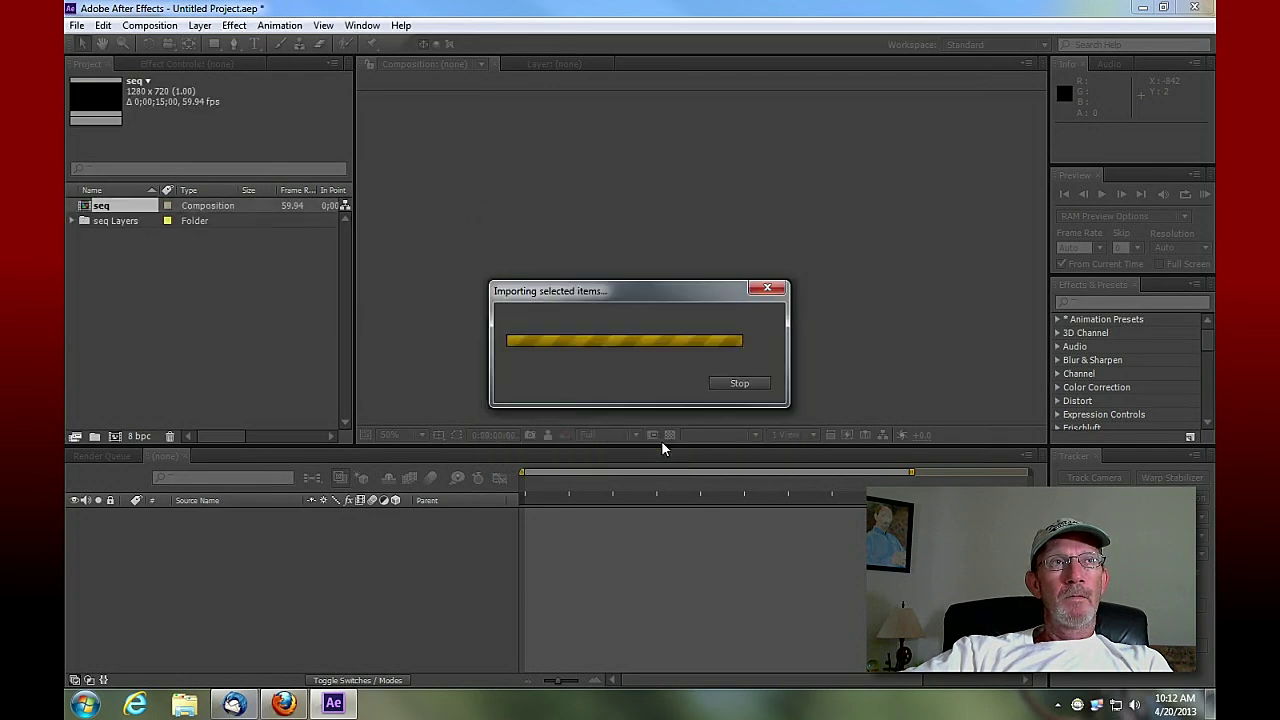
Expand the seq Layers folder and look at the imported Layer 1 and Layer 2 footage items
left_click(72, 220)
left_click(138, 236)
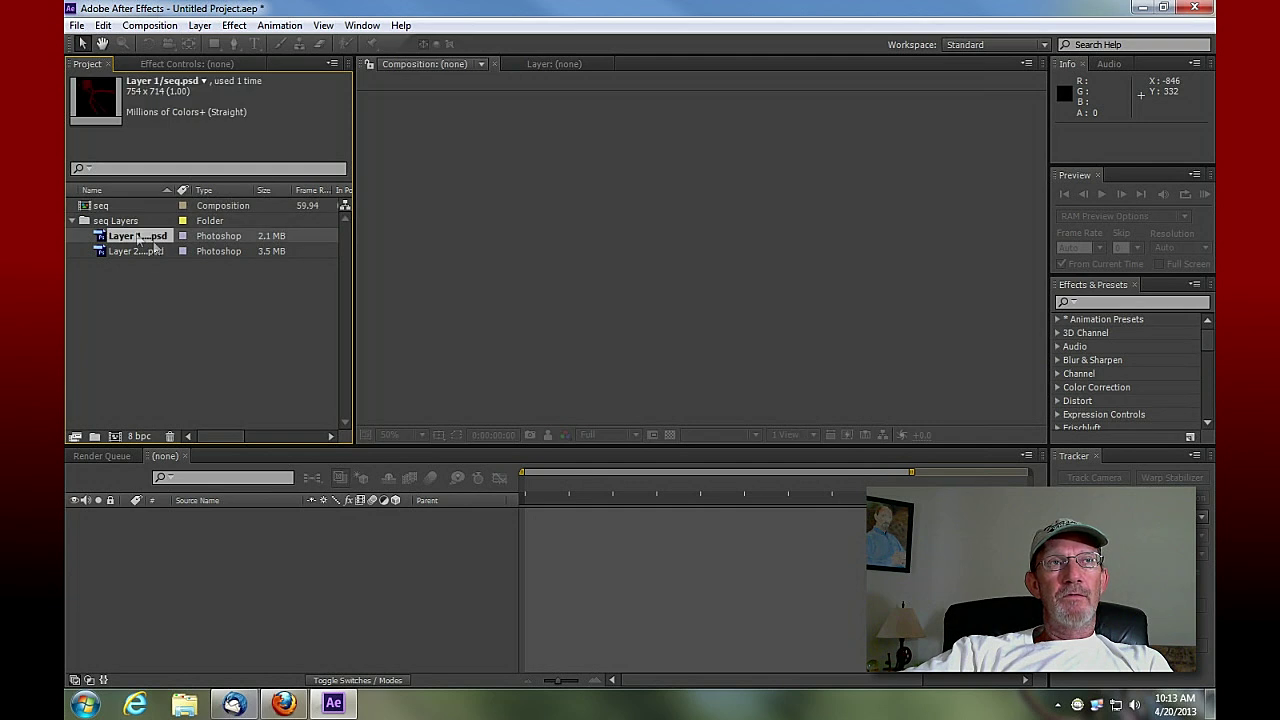
left_click(148, 251)
left_click(148, 237)
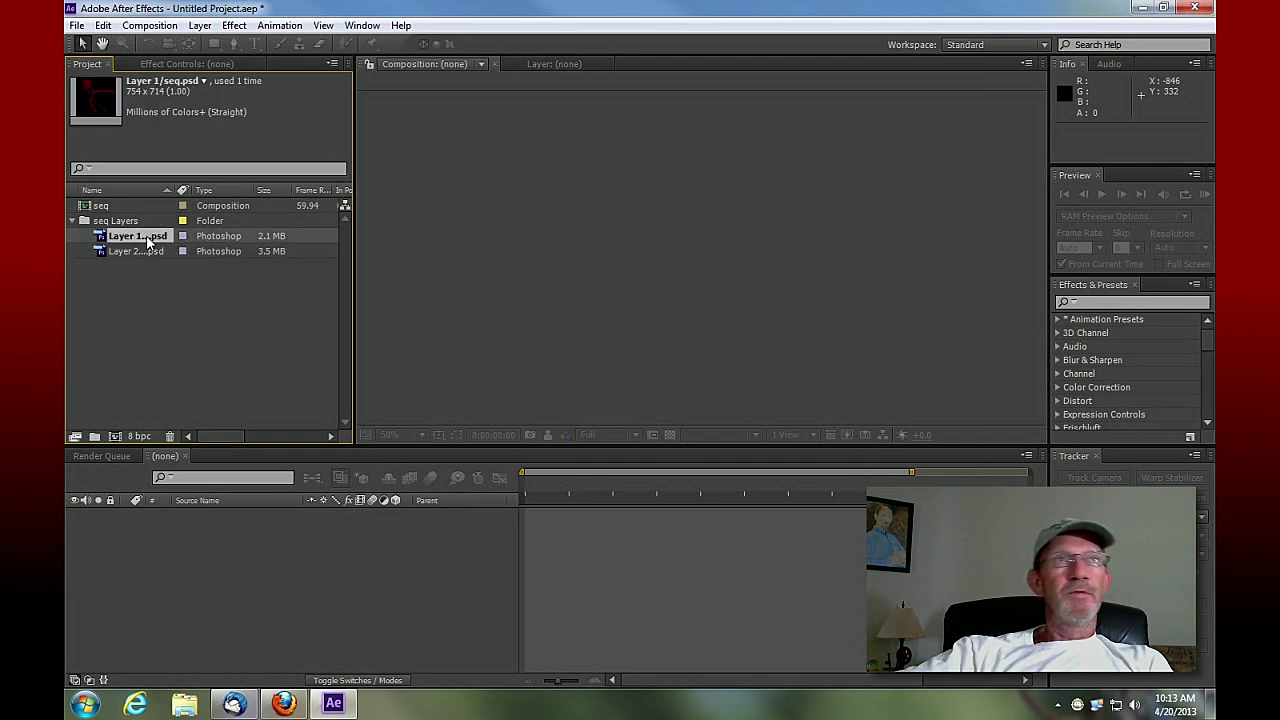
Open the seq composition and look over its composition settings and its two layers
left_click(170, 27)
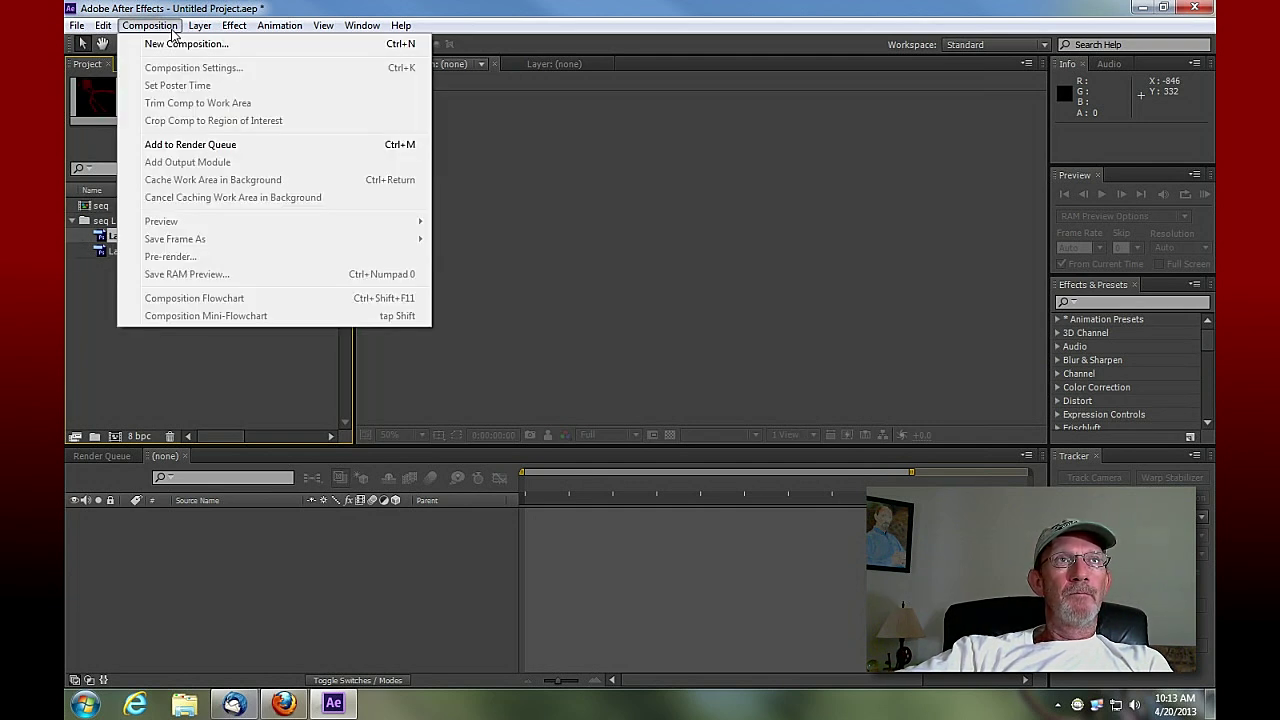
left_click(172, 27)
double_click(105, 206)
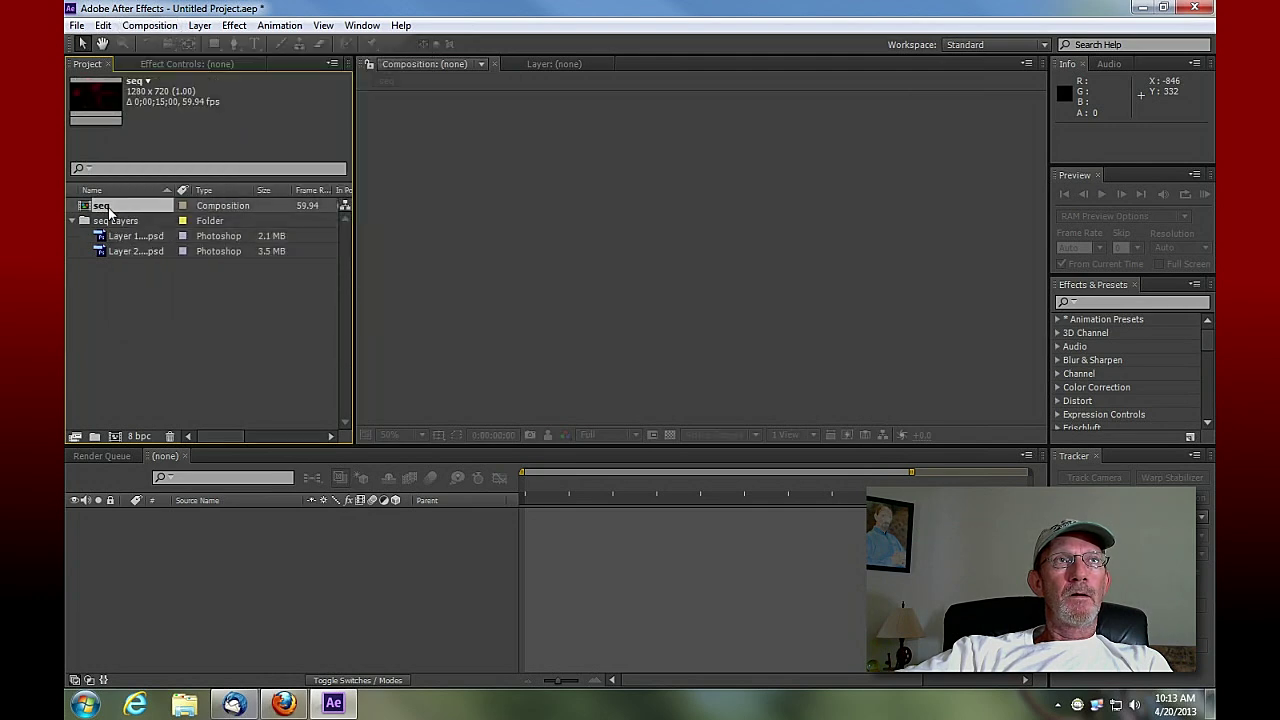
left_click(170, 27)
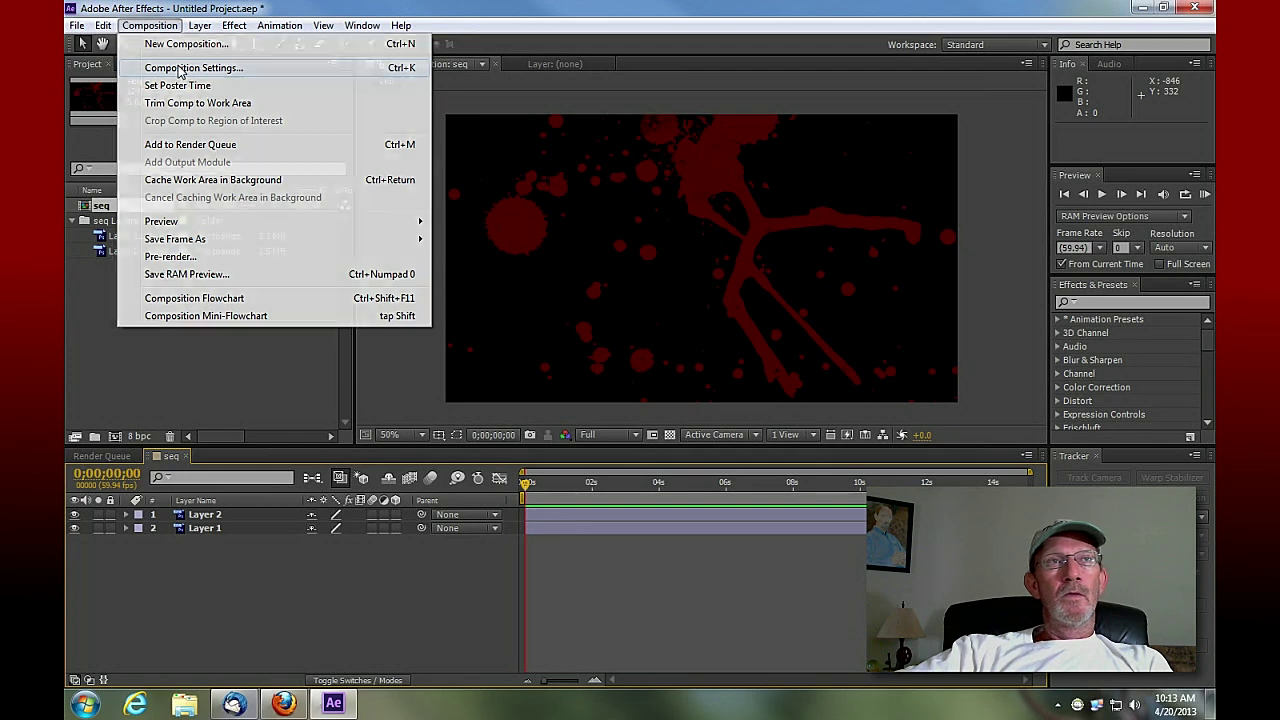
left_click(175, 63)
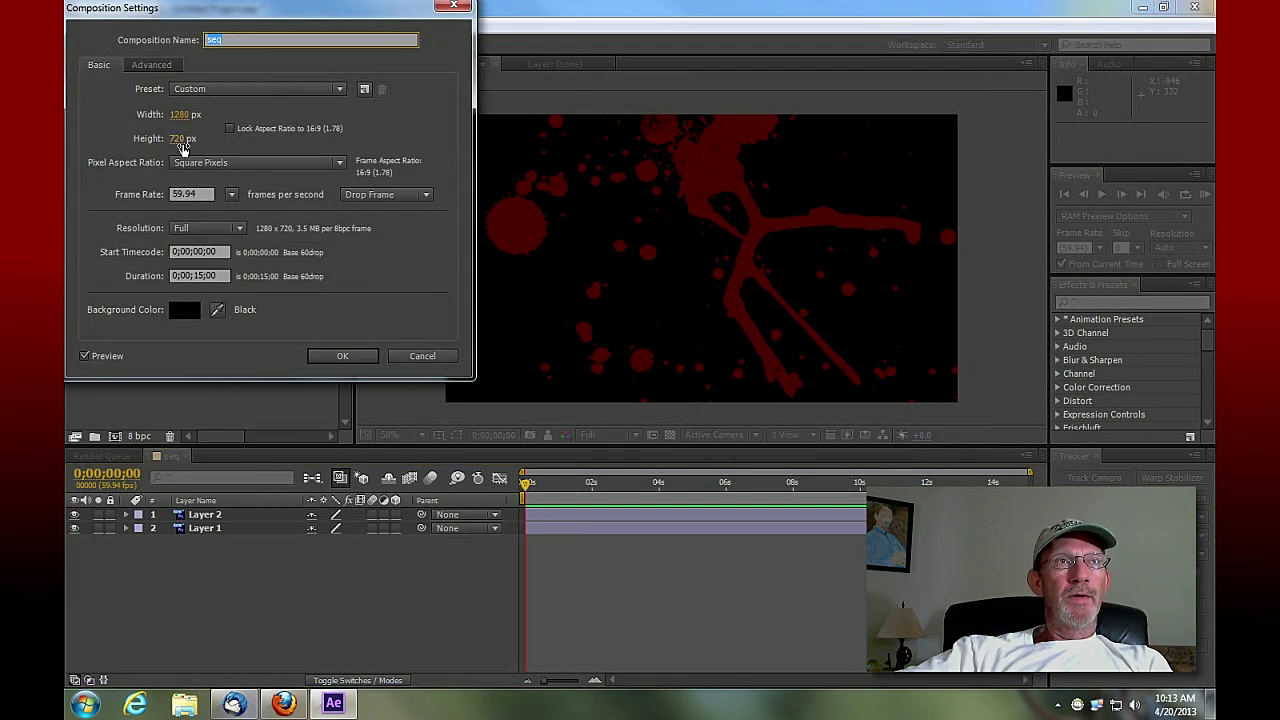
left_click(336, 357)
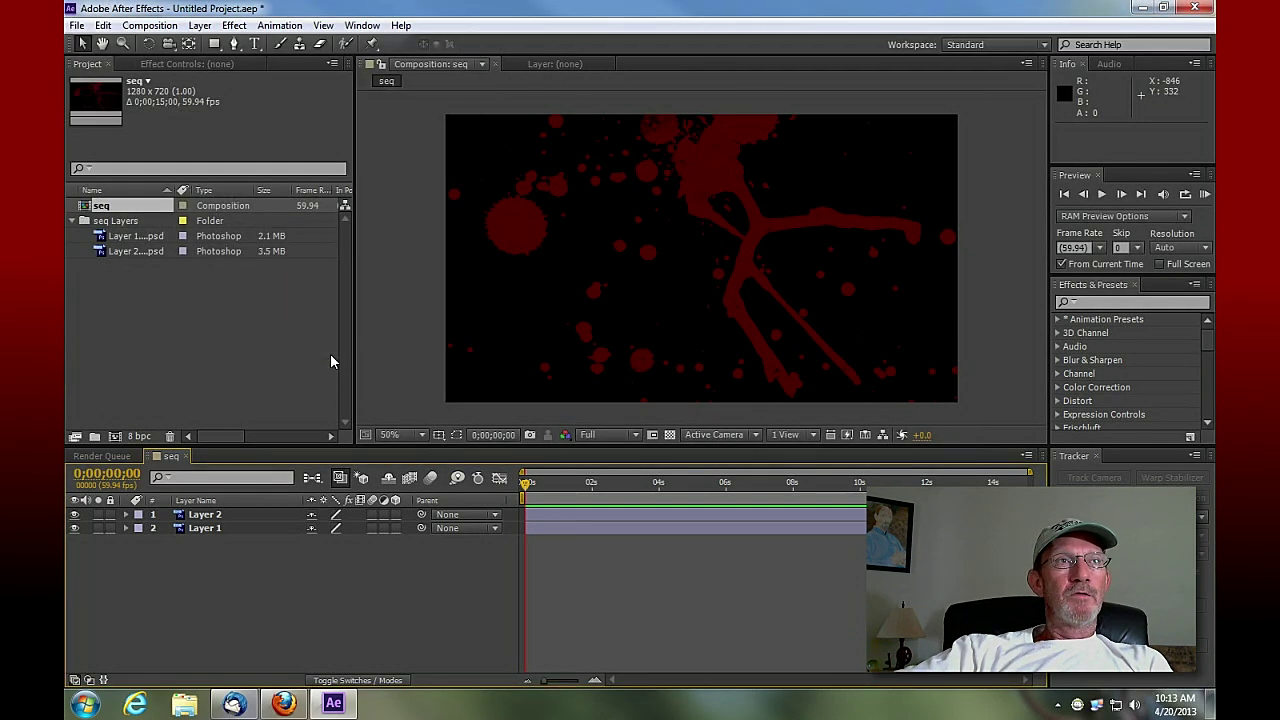
left_click(205, 515)
left_click(214, 528)
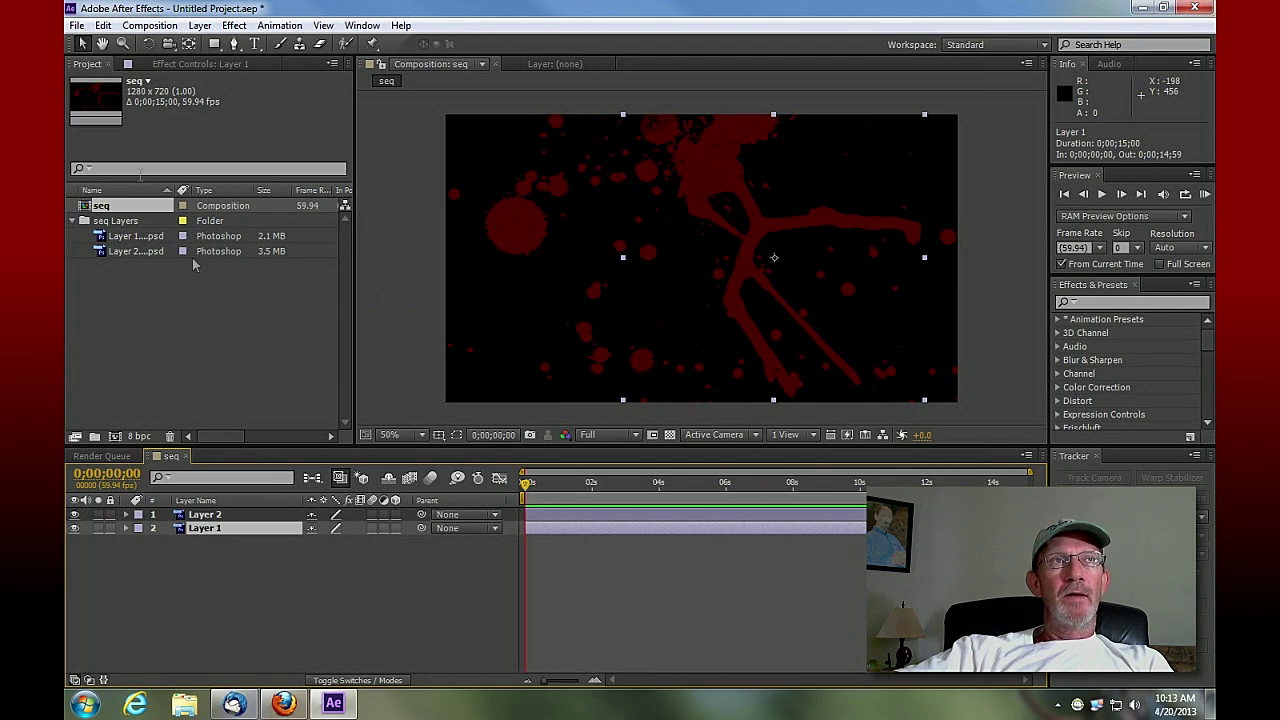
Import the Clip video from the Desktop and place it beneath Layer 1 in the seq composition
left_click(76, 25)
mouse_move(122, 234)
left_click(340, 233)
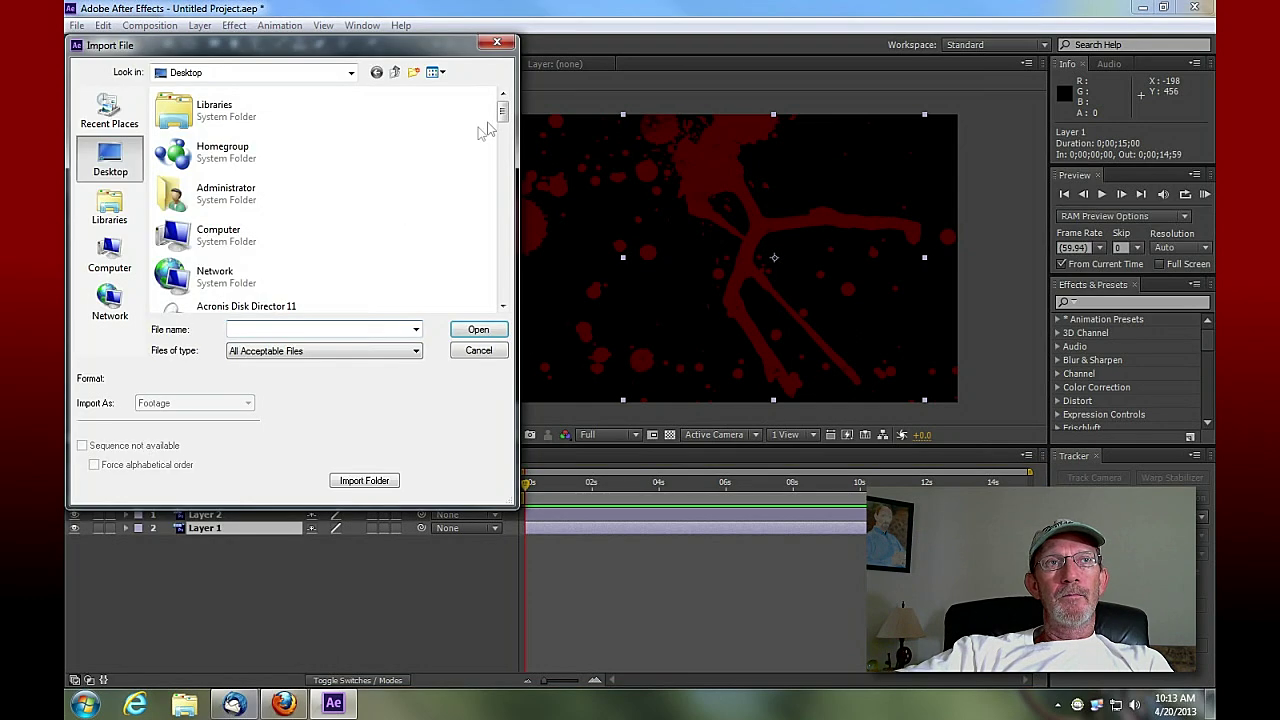
left_click_drag(503, 118, 505, 214)
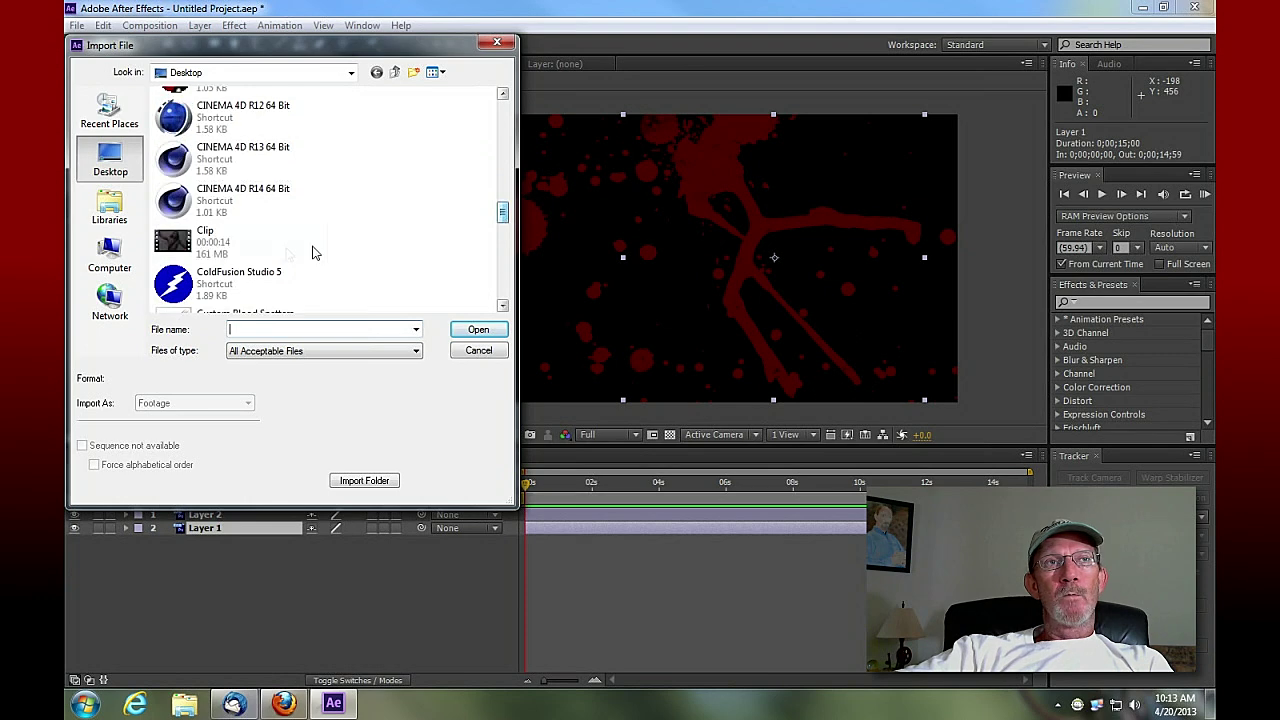
left_click(212, 241)
left_click(479, 331)
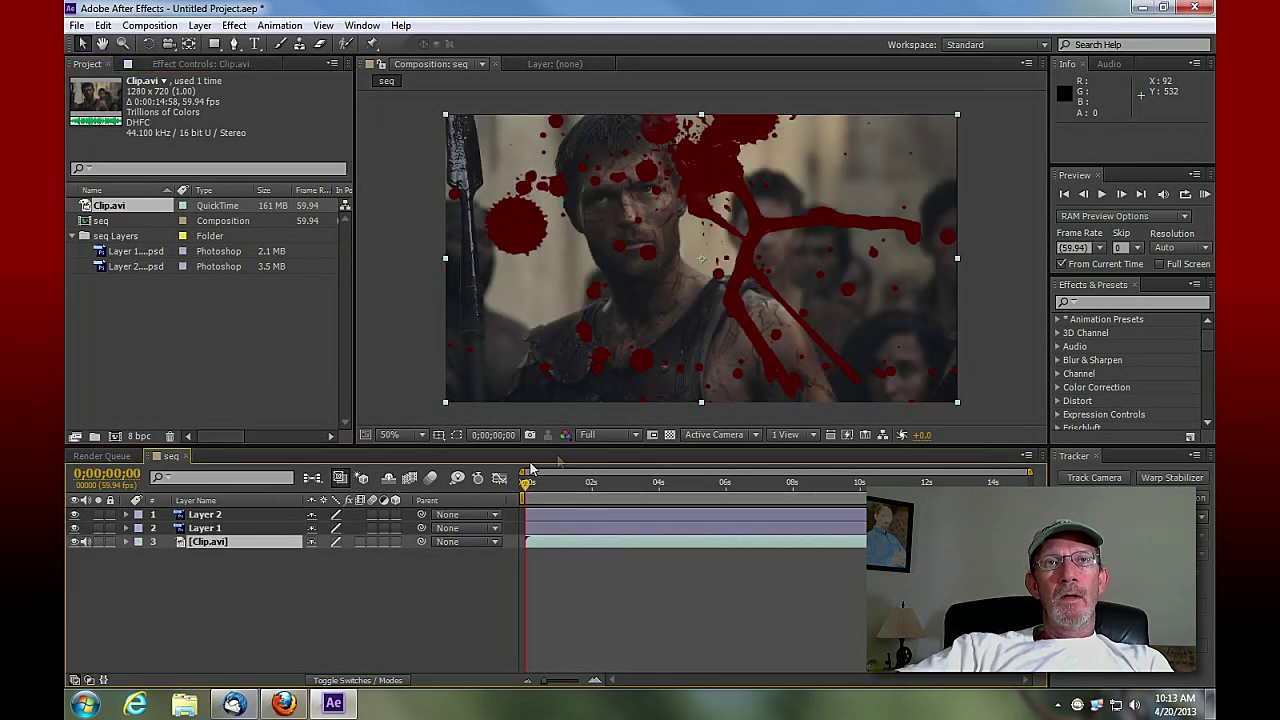
Go to 0;00;02;00 and apply the Channel Mixer effect to Layer 2 with Red-Red set to 50
left_click_drag(527, 488, 594, 492)
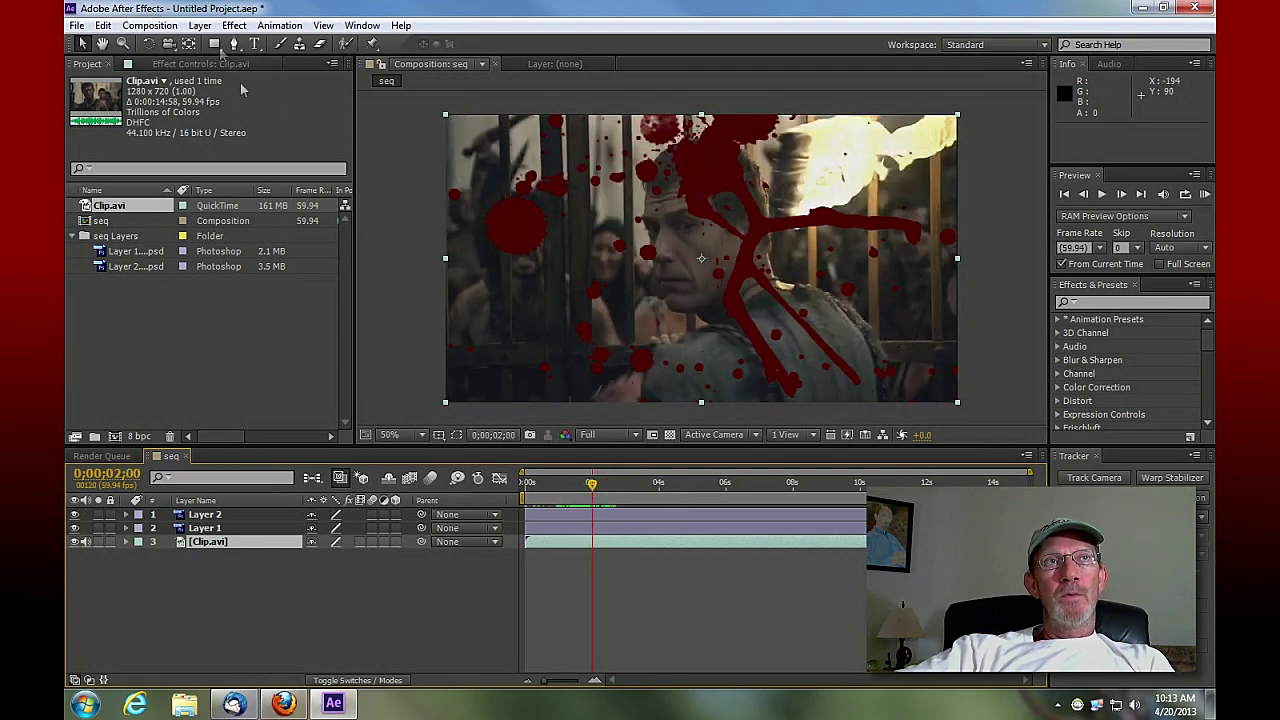
left_click(234, 25)
left_click(130, 366)
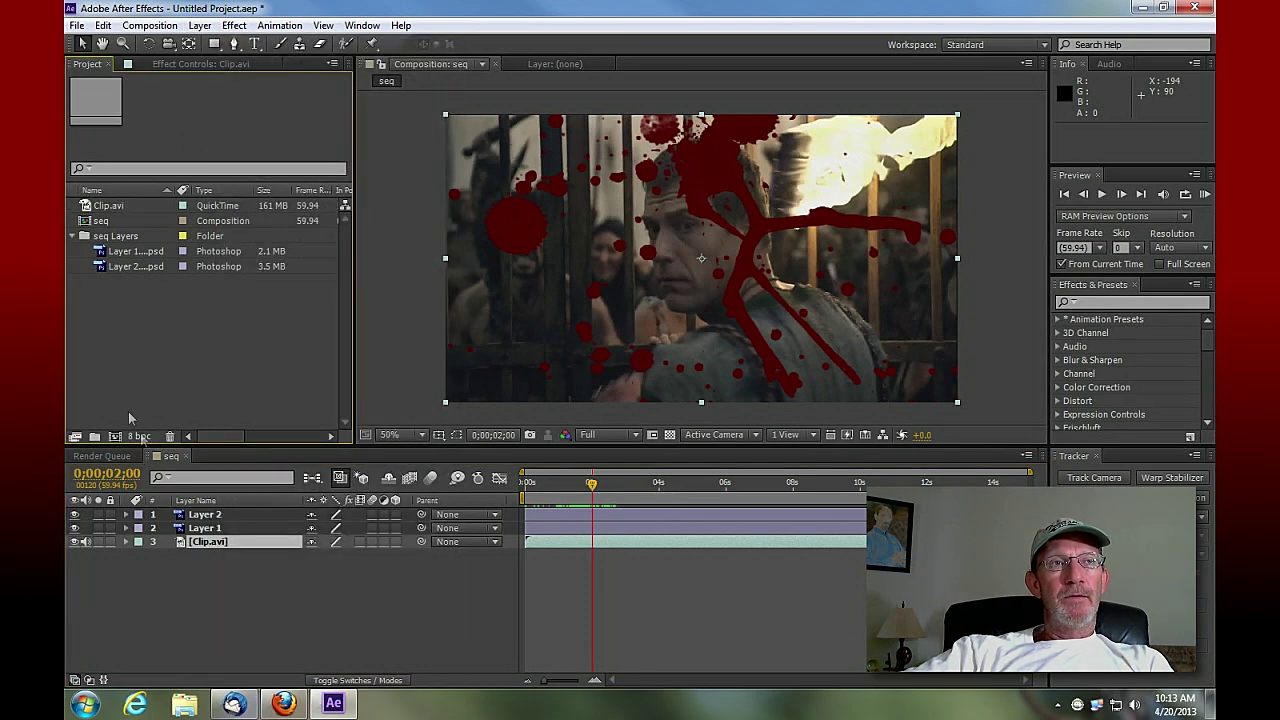
left_click(204, 530)
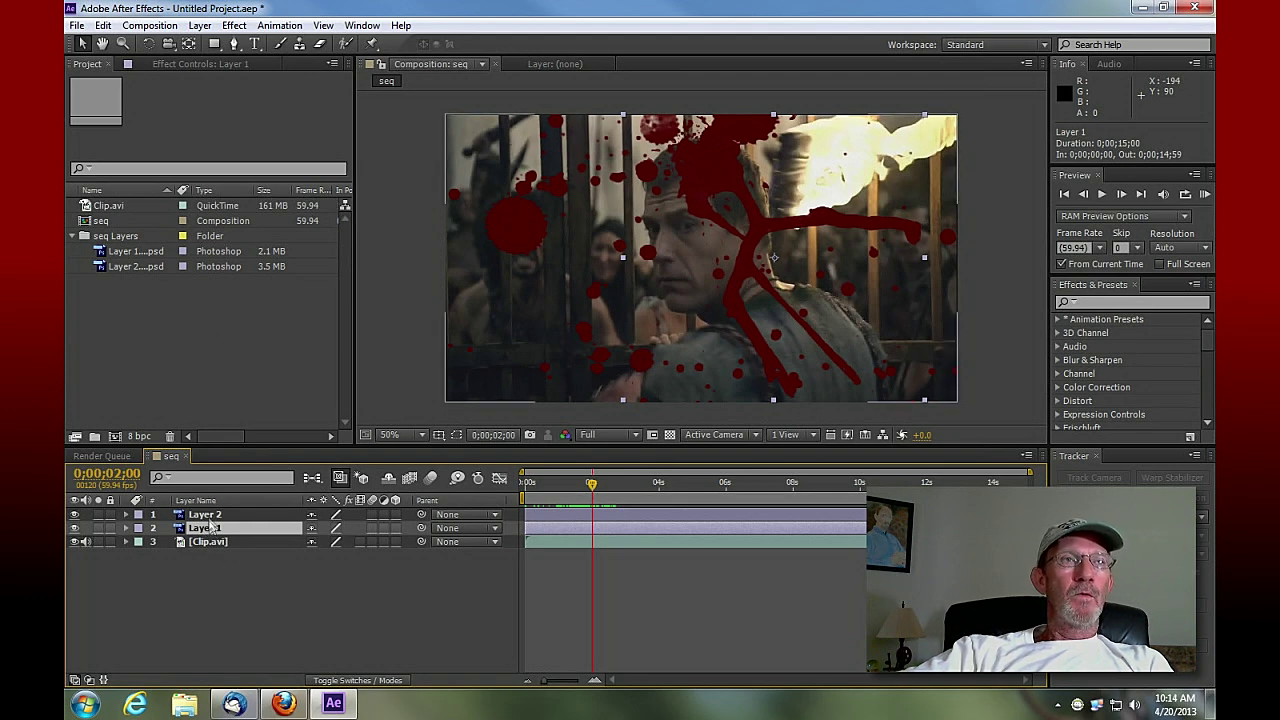
left_click(208, 515)
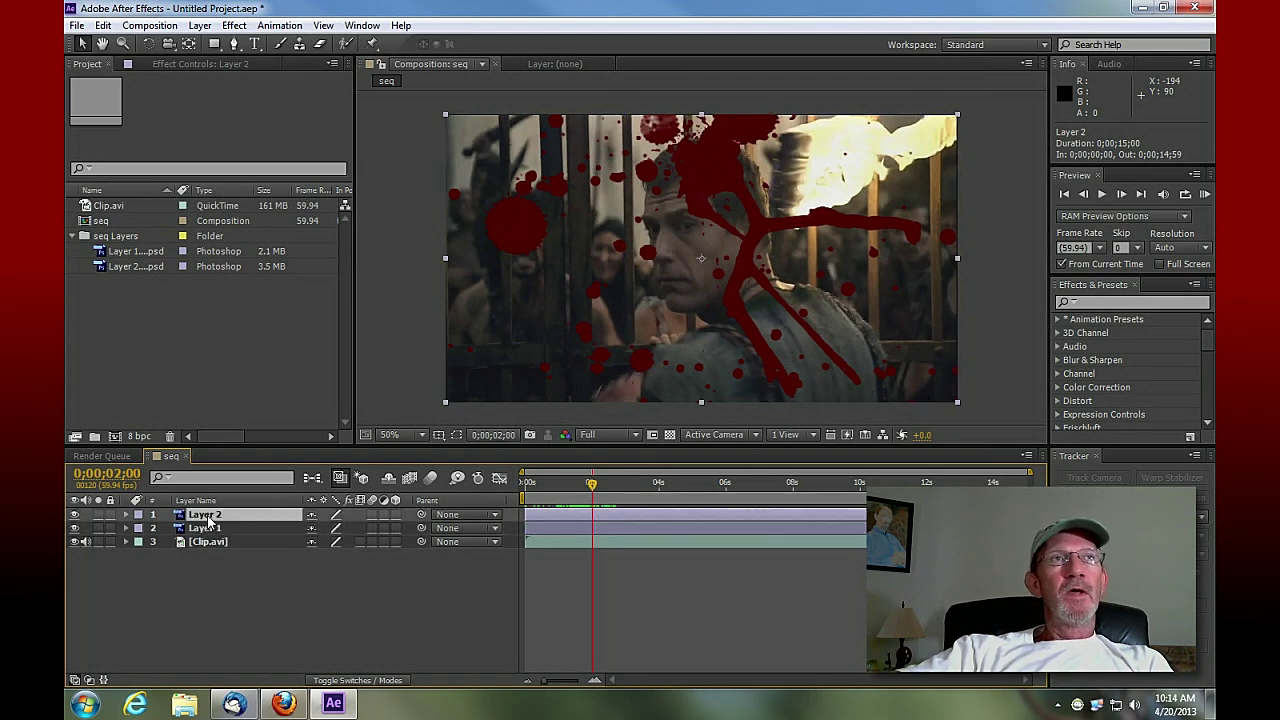
left_click(199, 26)
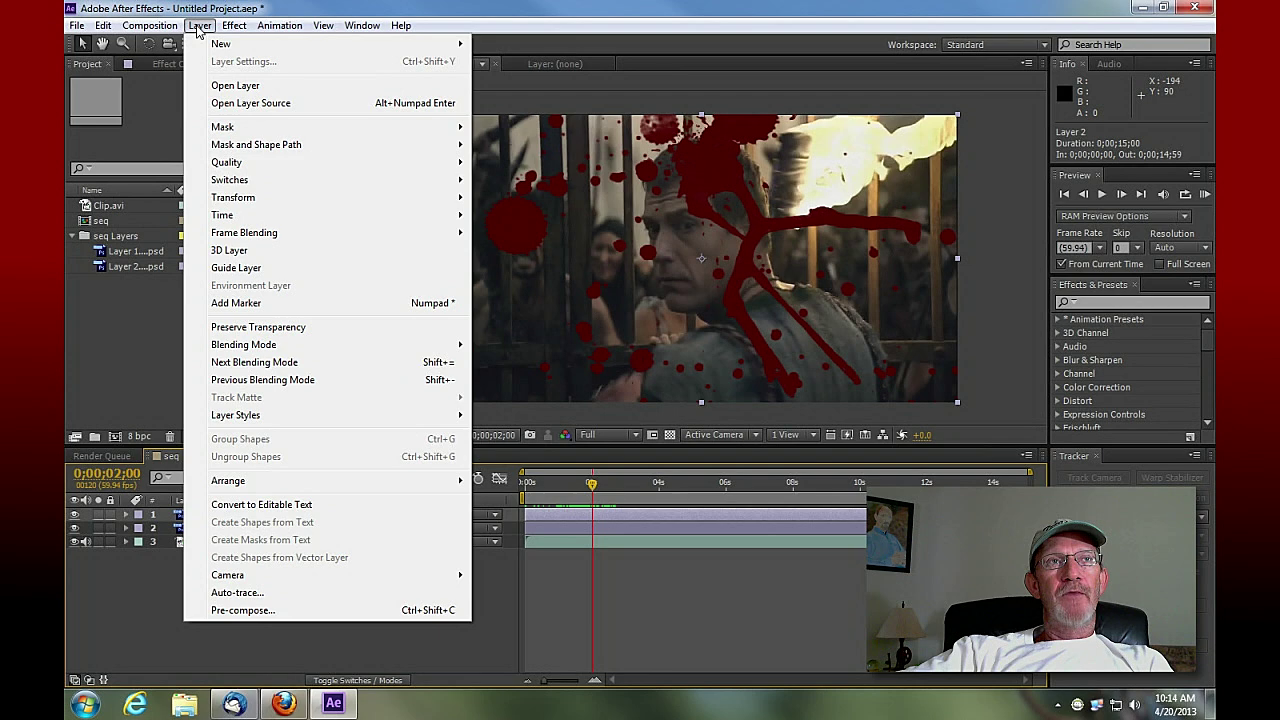
mouse_move(226, 30)
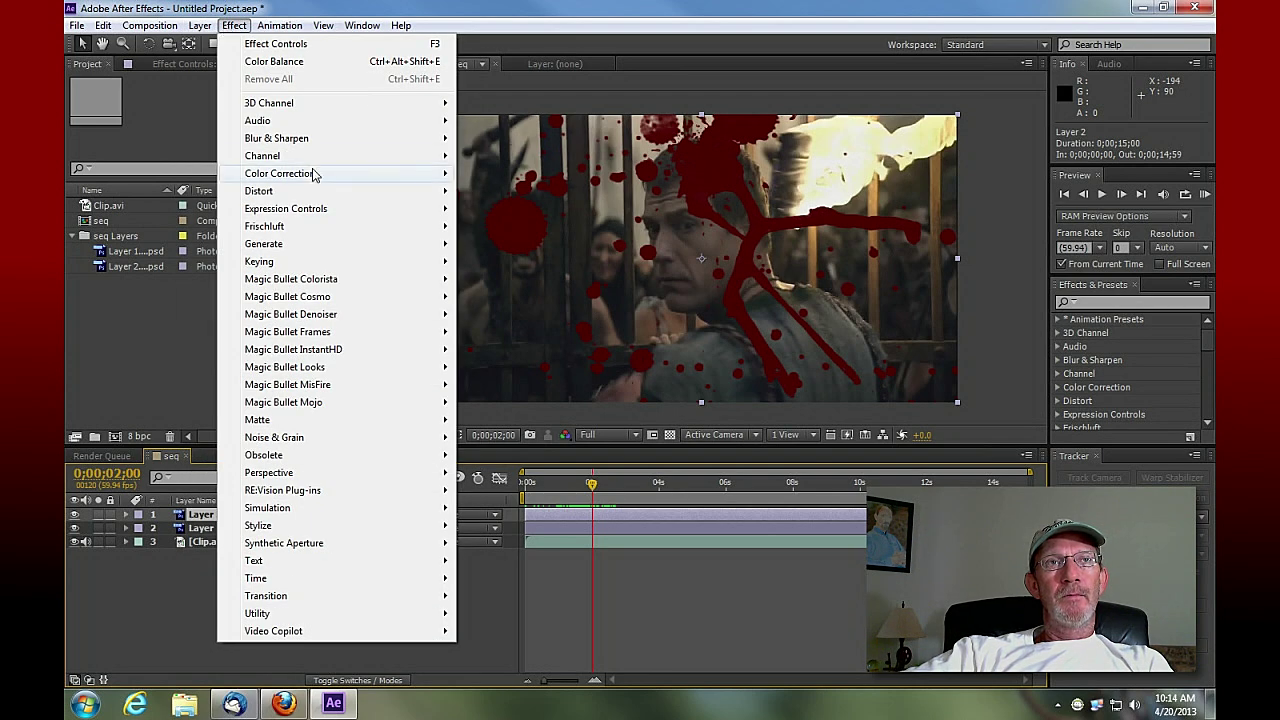
mouse_move(314, 175)
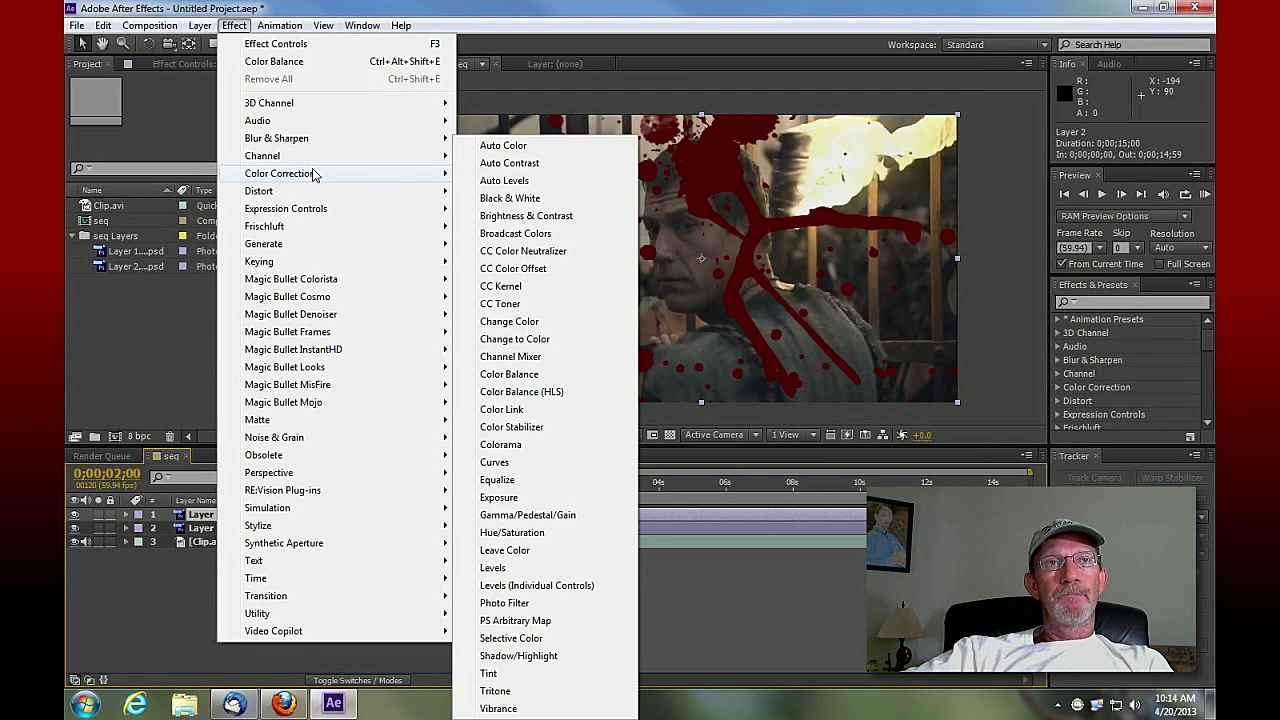
left_click(535, 360)
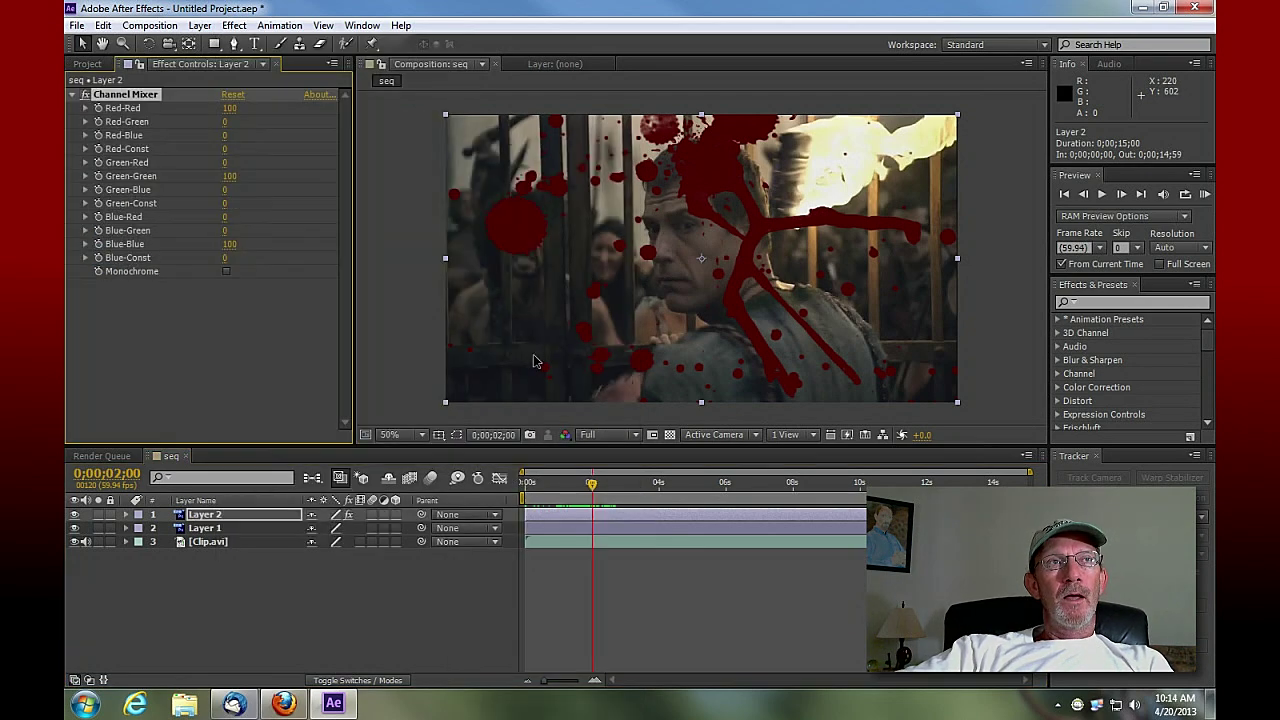
left_click_drag(230, 110, 193, 112)
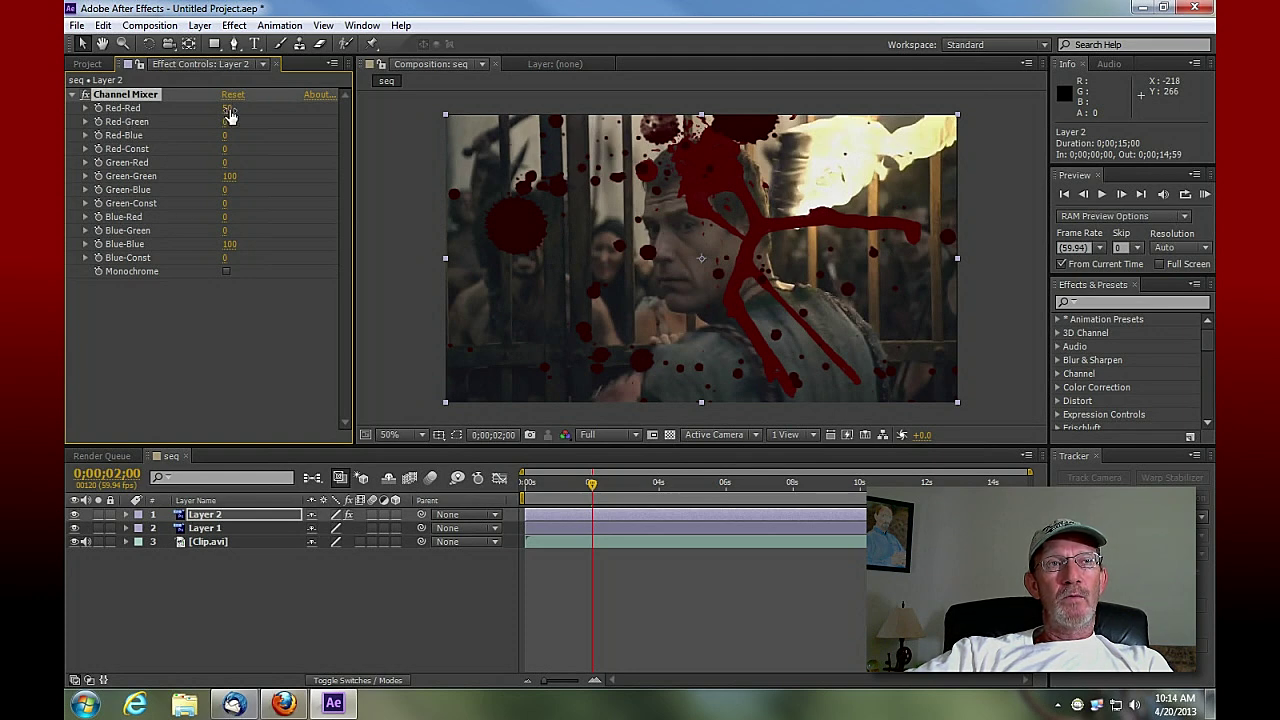
Apply the Channel Mixer effect to Layer 1 and set its Red-Red value to 50
left_click(201, 528)
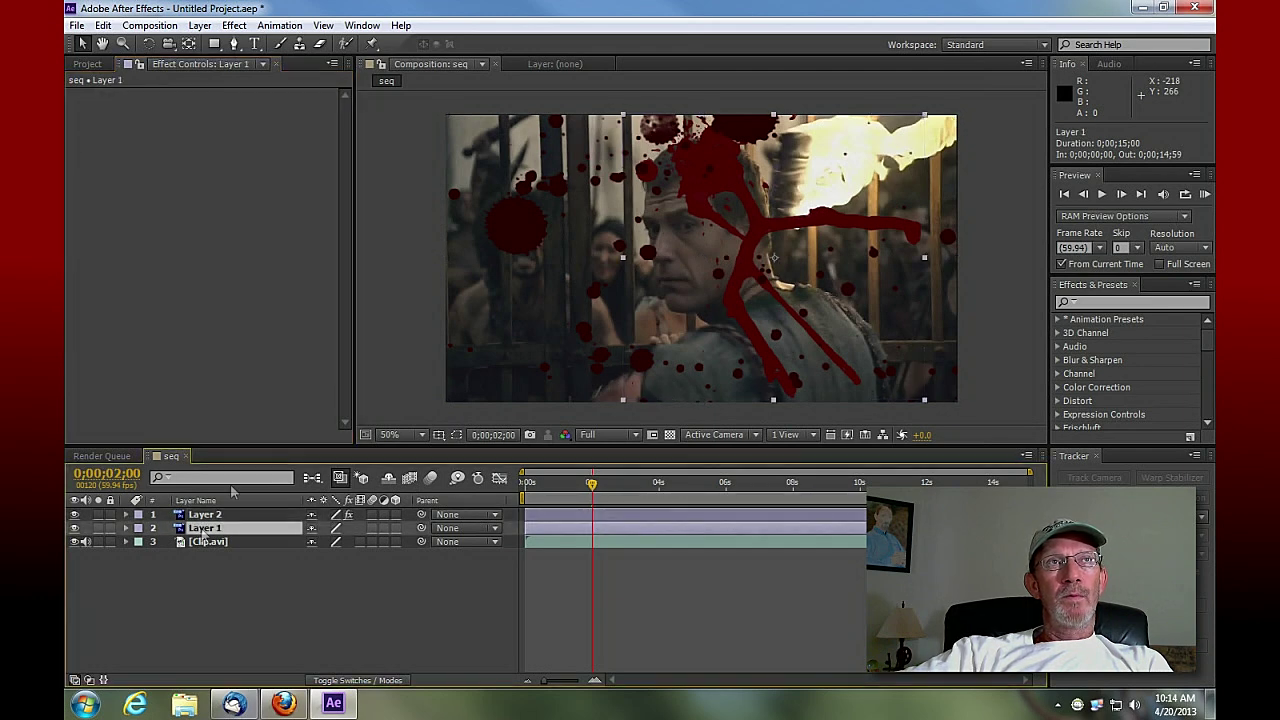
left_click(234, 26)
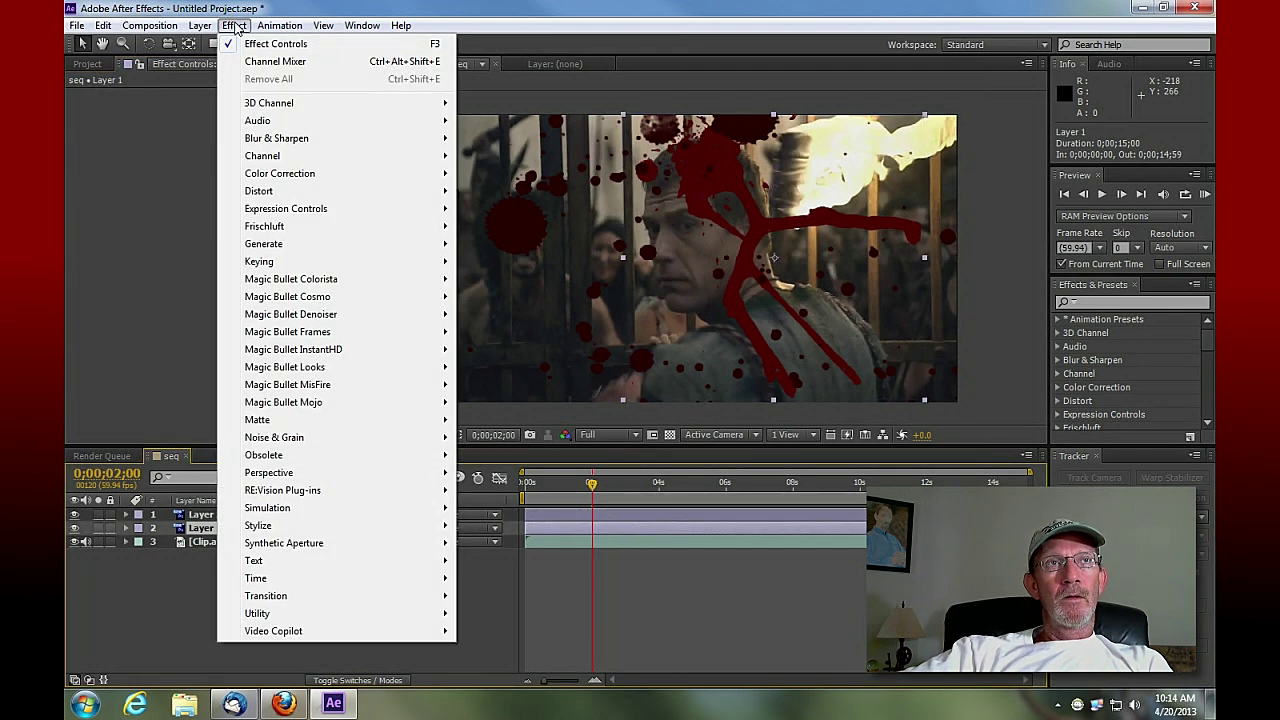
mouse_move(293, 175)
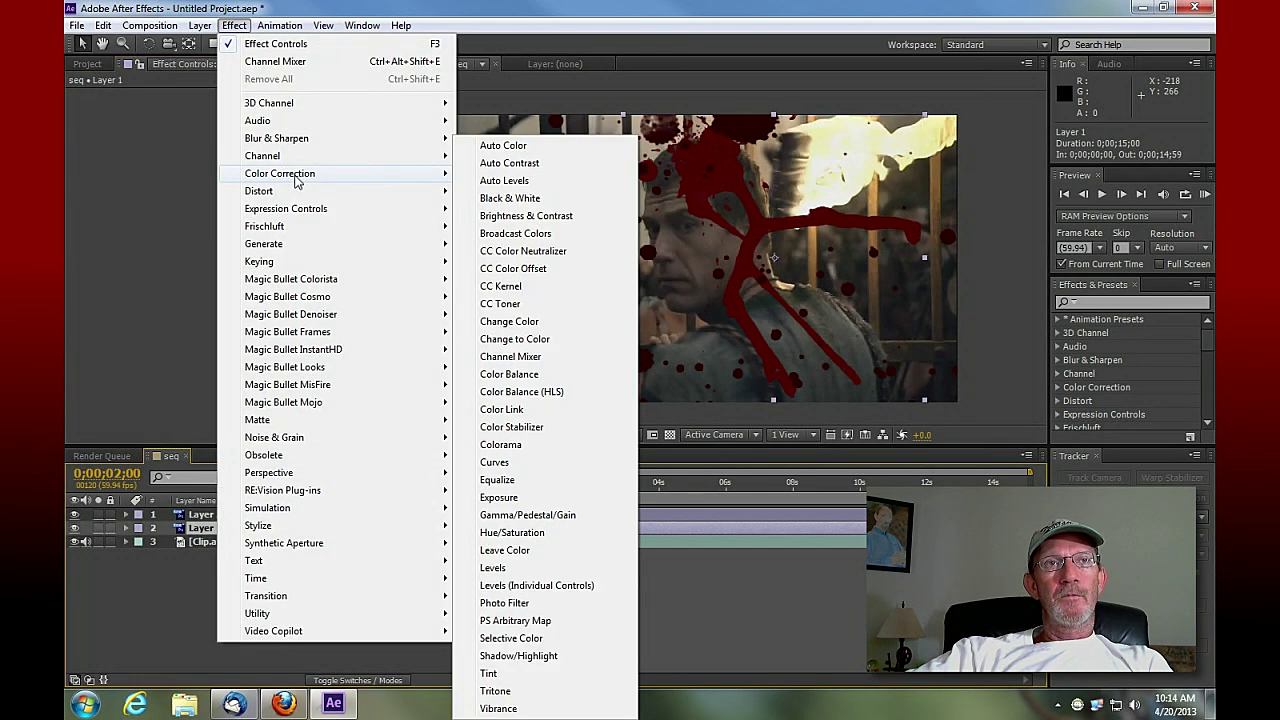
left_click(525, 357)
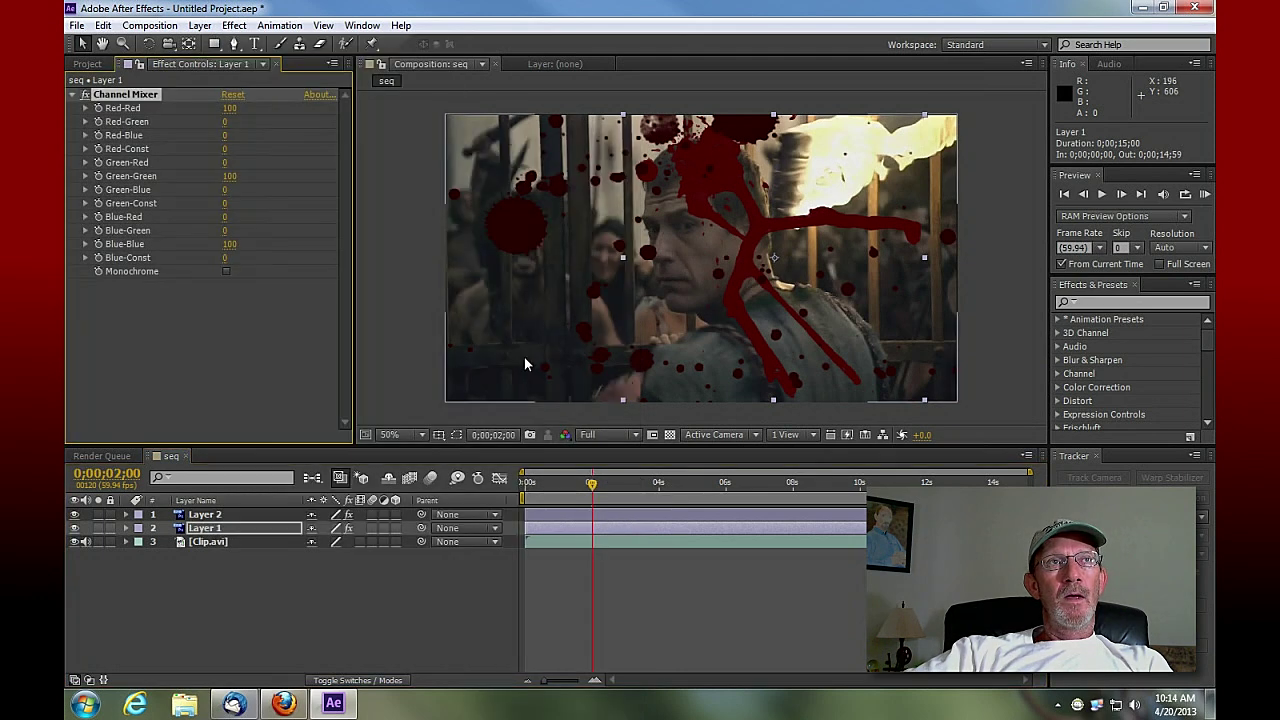
left_click(231, 108)
type("50")
key("Return")
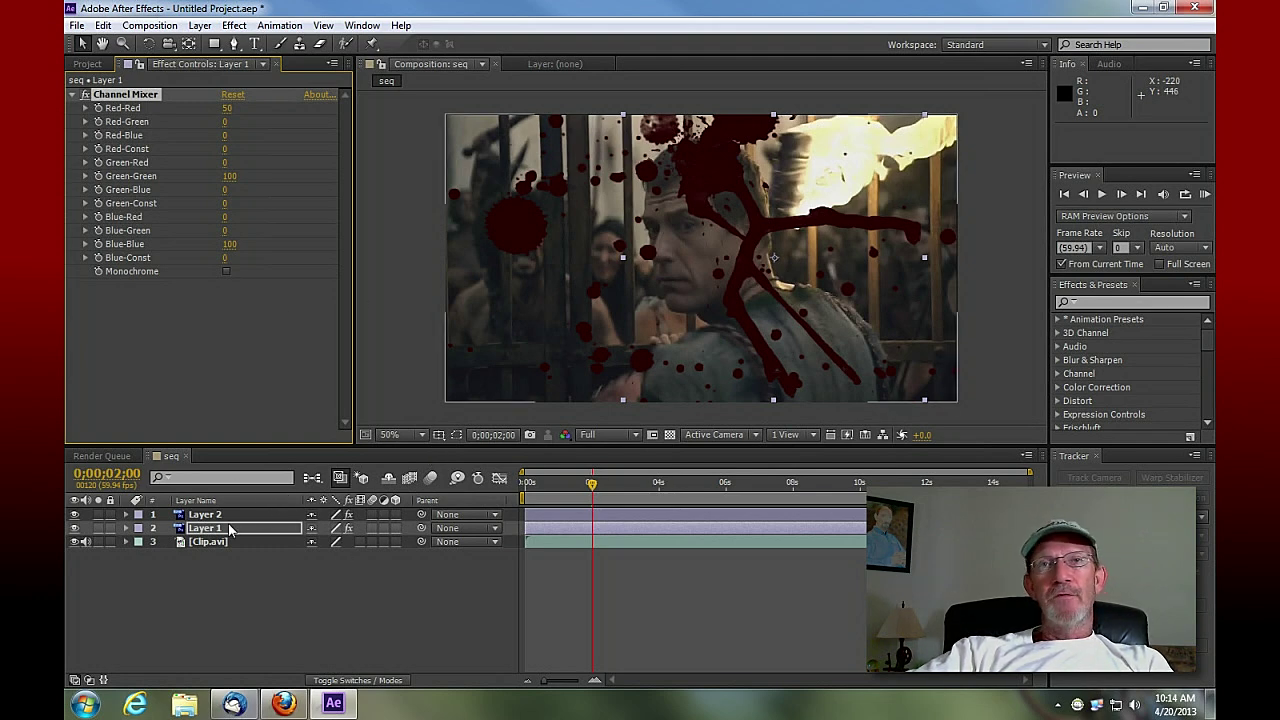
Search the effects for "fast" and apply Fast Blur to Layer 1 with Blurriness at about 18
left_click(1130, 303)
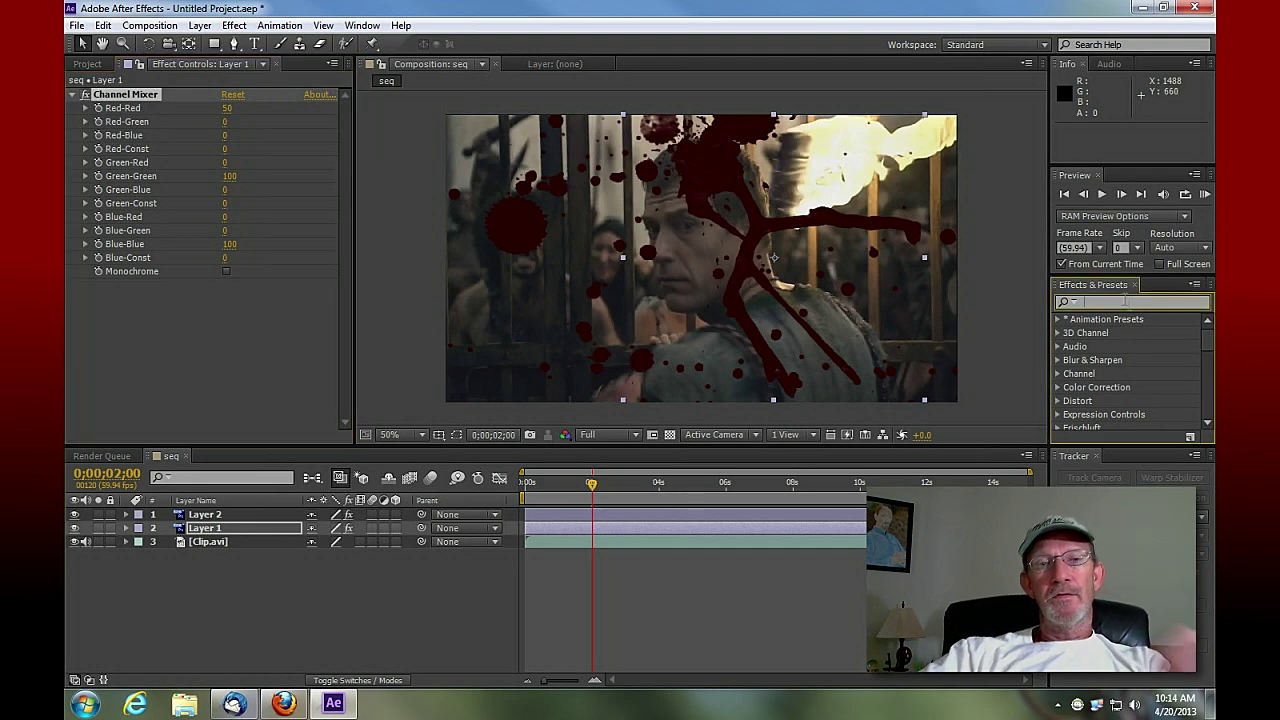
type("f")
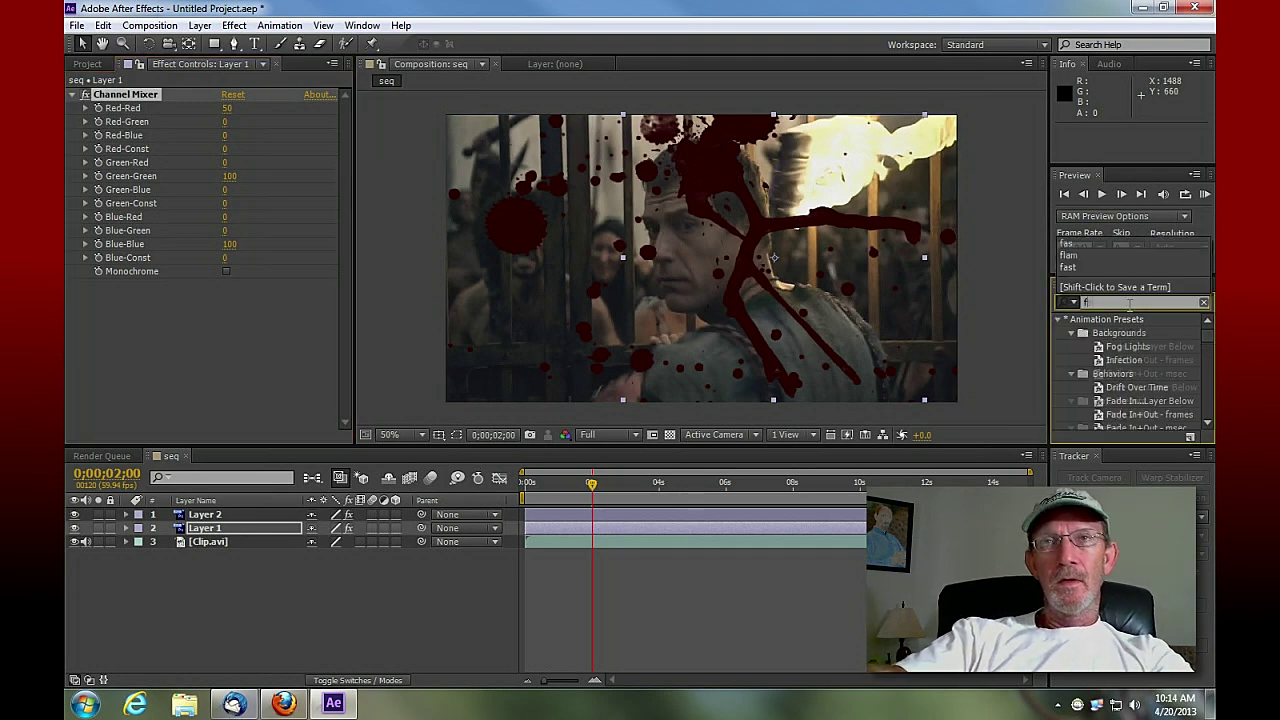
type("ast")
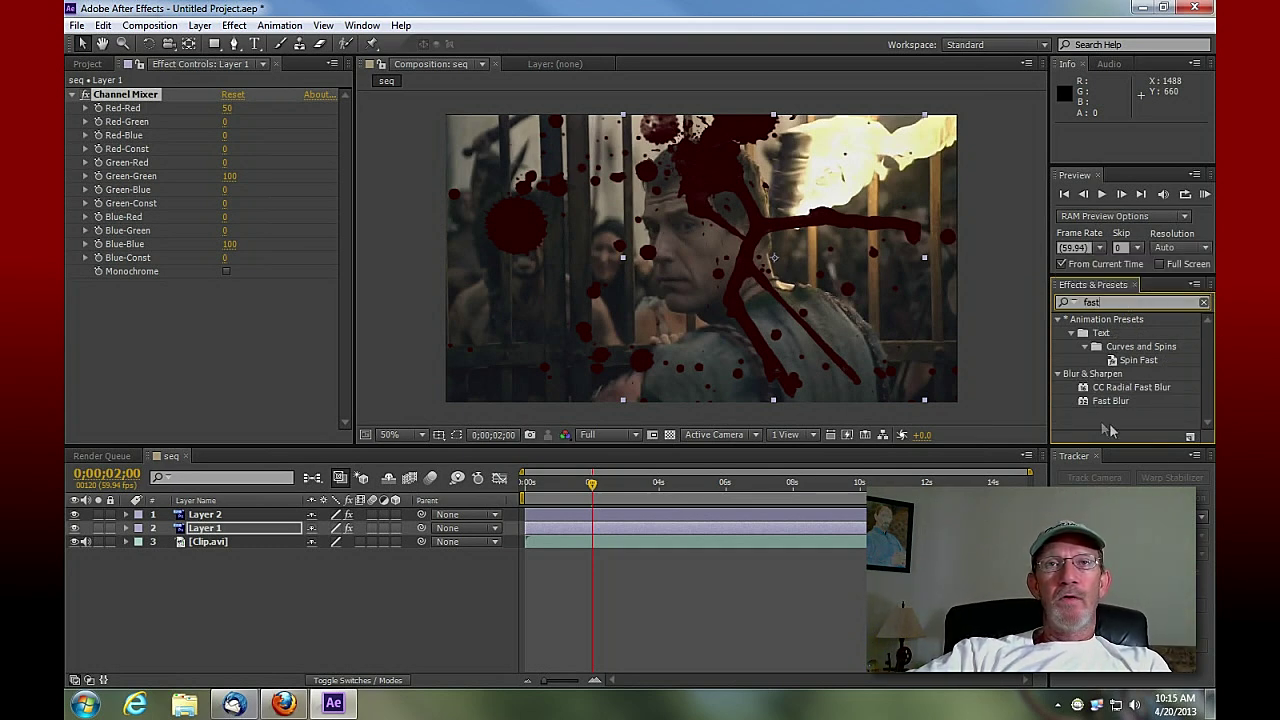
left_click_drag(1097, 400, 220, 533)
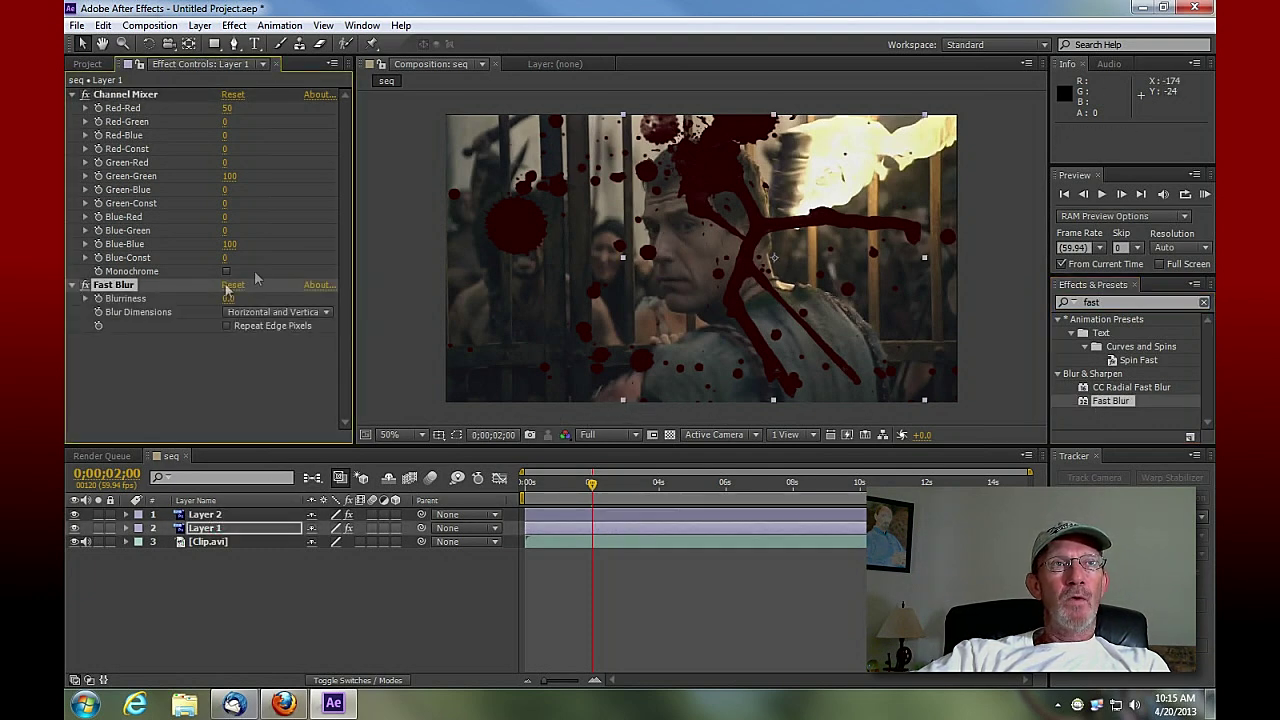
left_click_drag(231, 301, 250, 301)
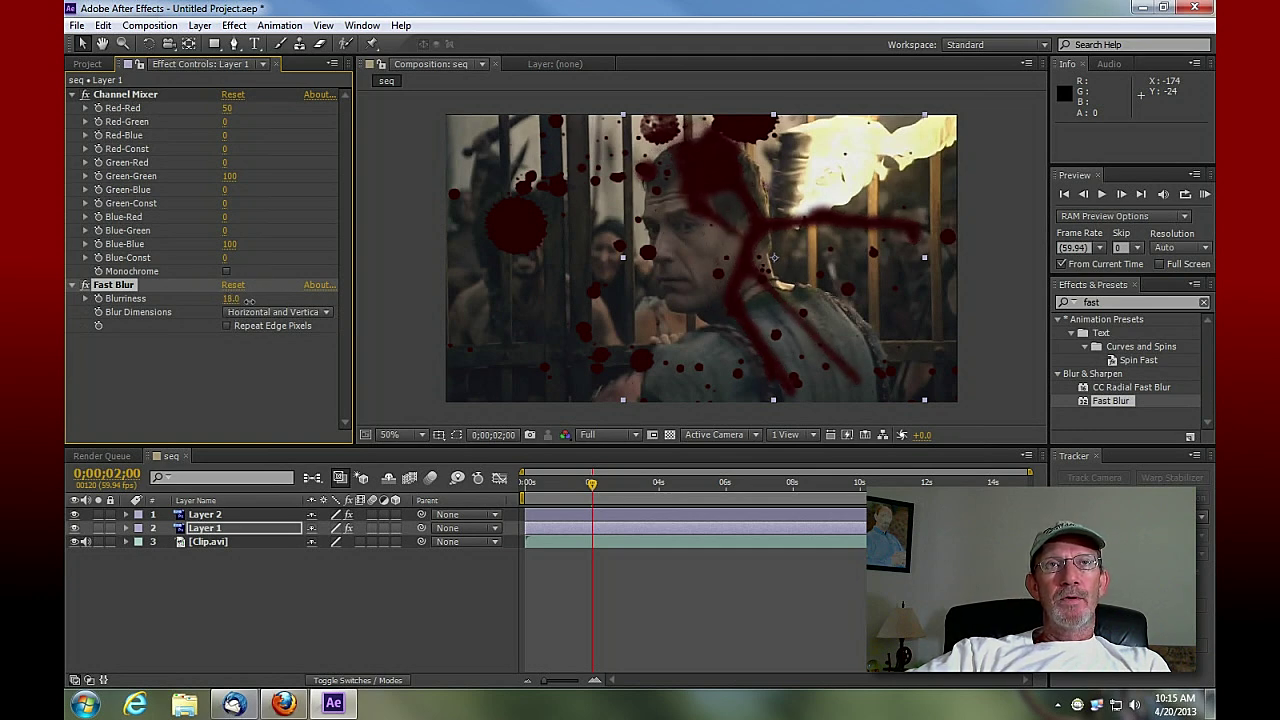
Apply Fast Blur to Layer 2 and set its Blurriness to 20
left_click(236, 515)
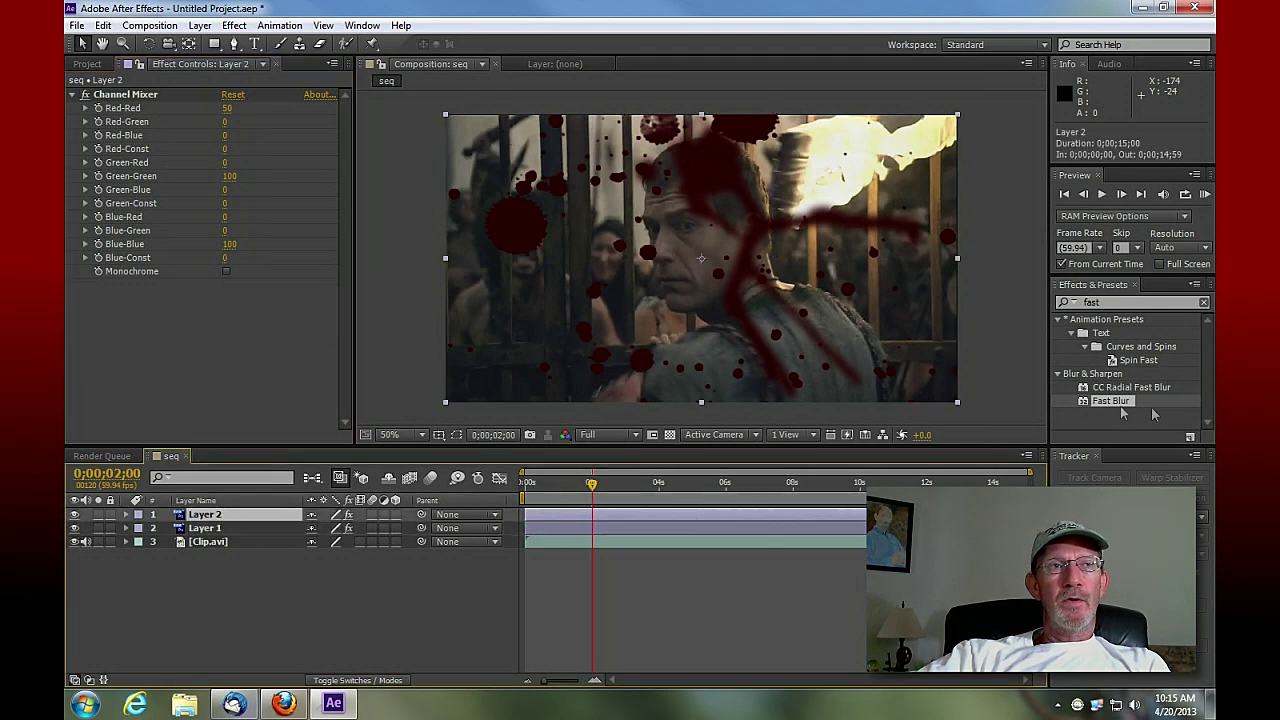
left_click_drag(1112, 402, 253, 516)
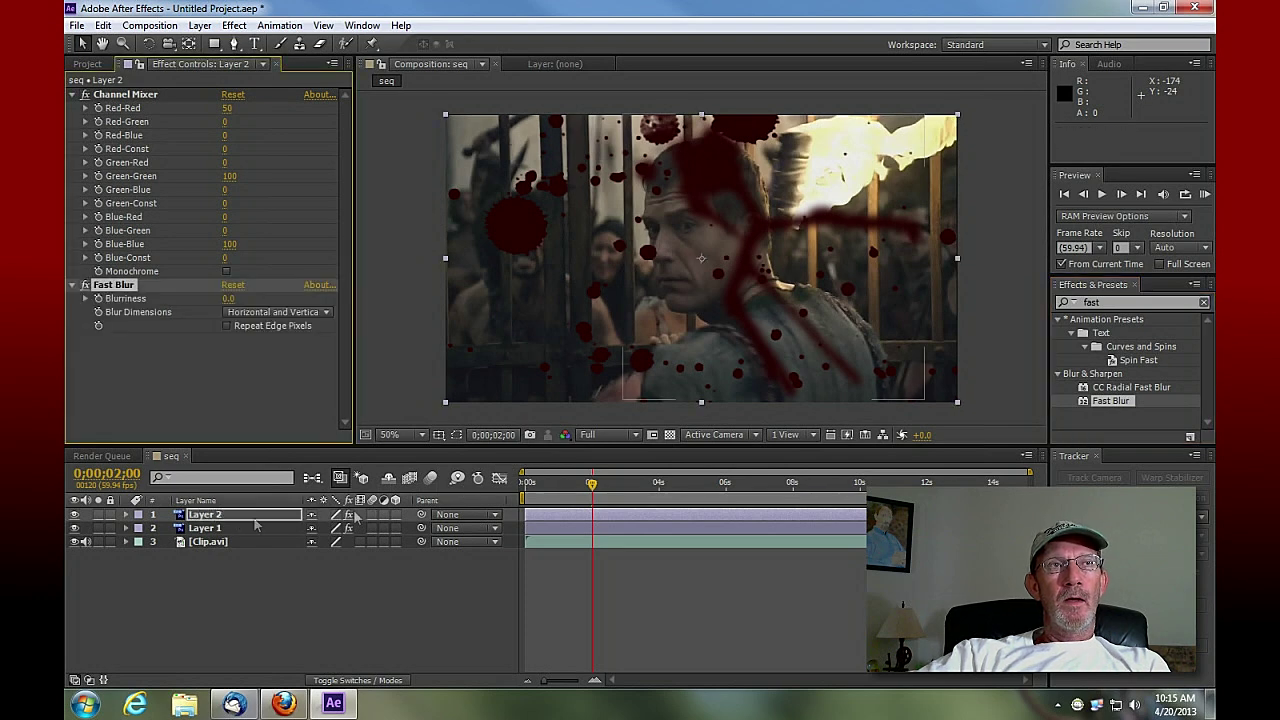
left_click_drag(228, 298, 253, 302)
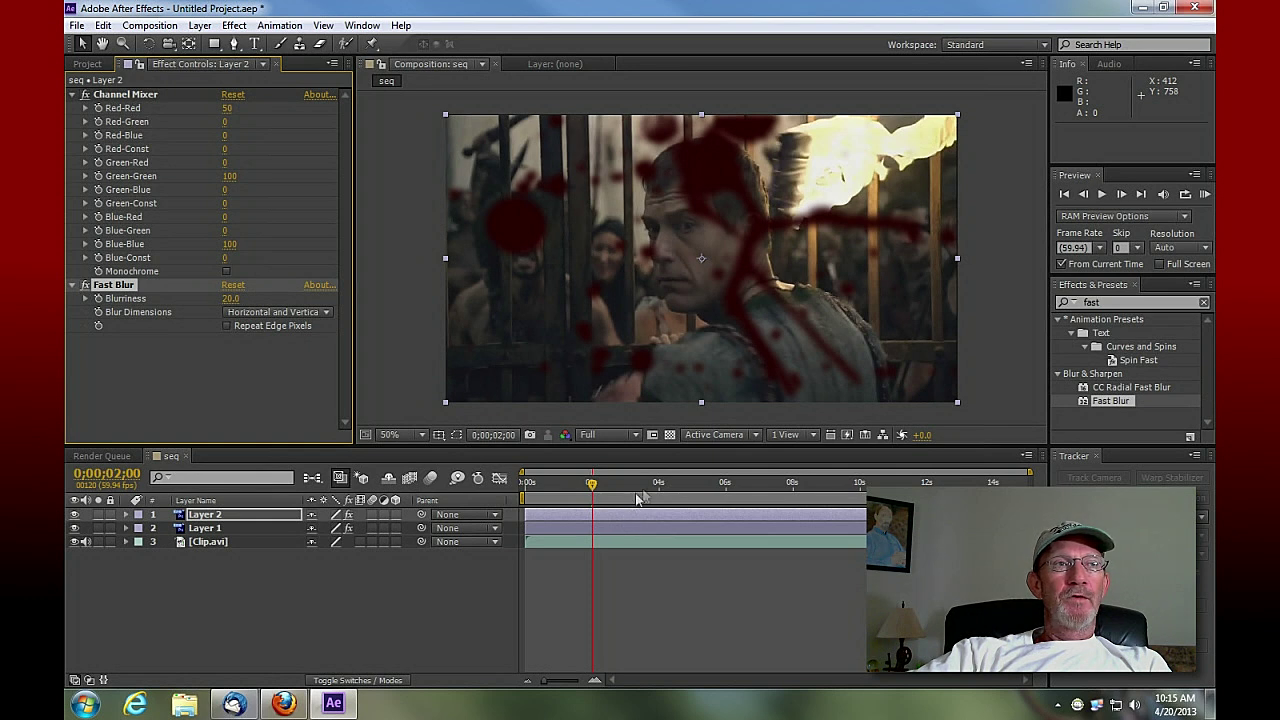
Hide Layer 2 and reset its Fast Blur effect to the default values
left_click(75, 515)
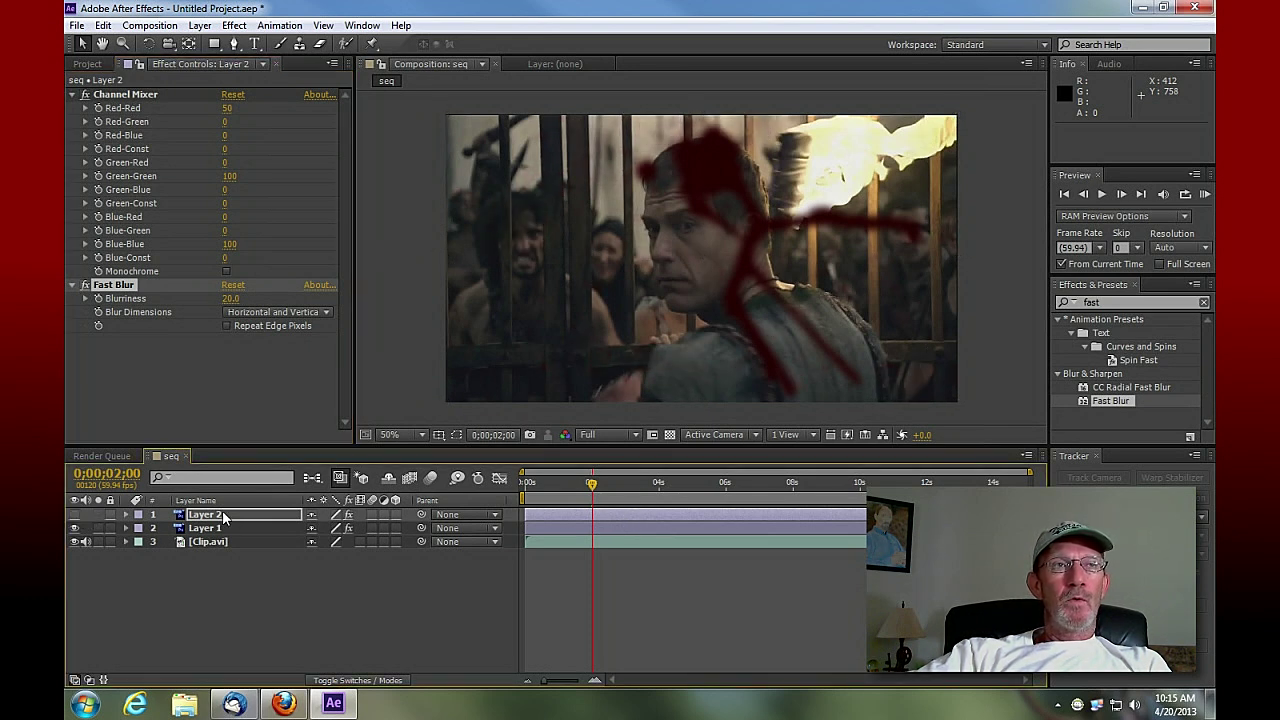
left_click(265, 514)
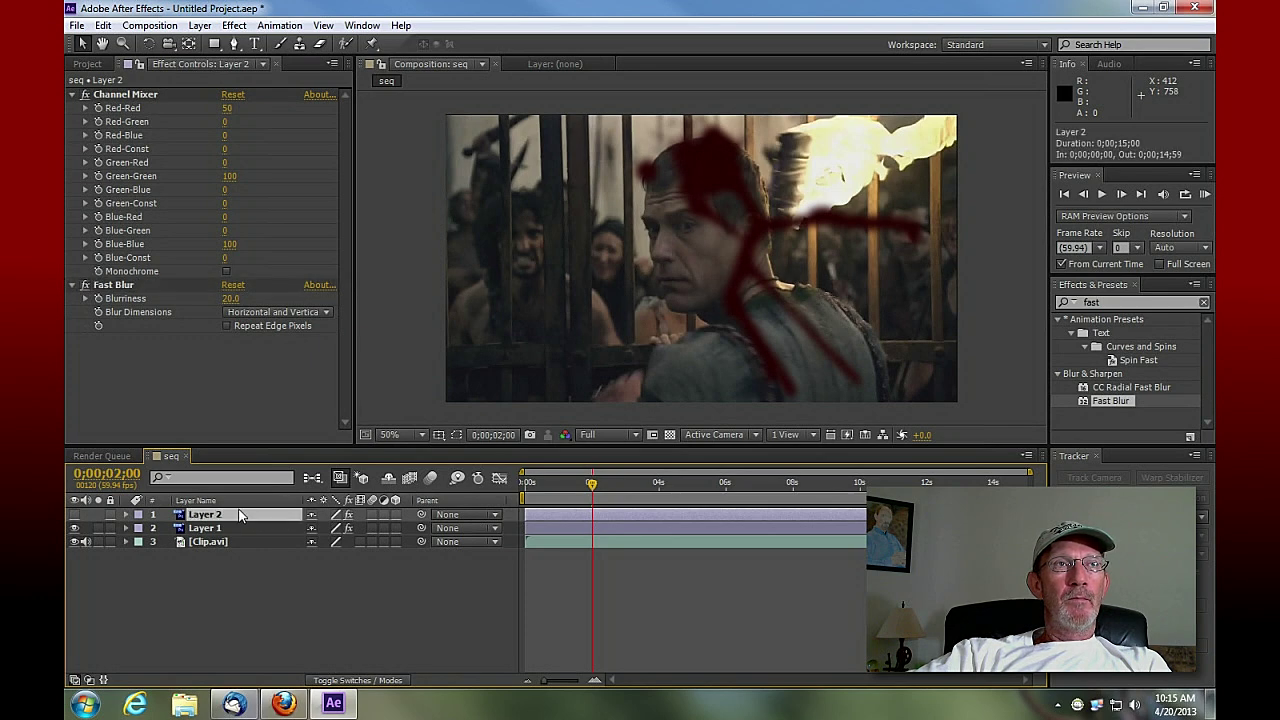
left_click(233, 287)
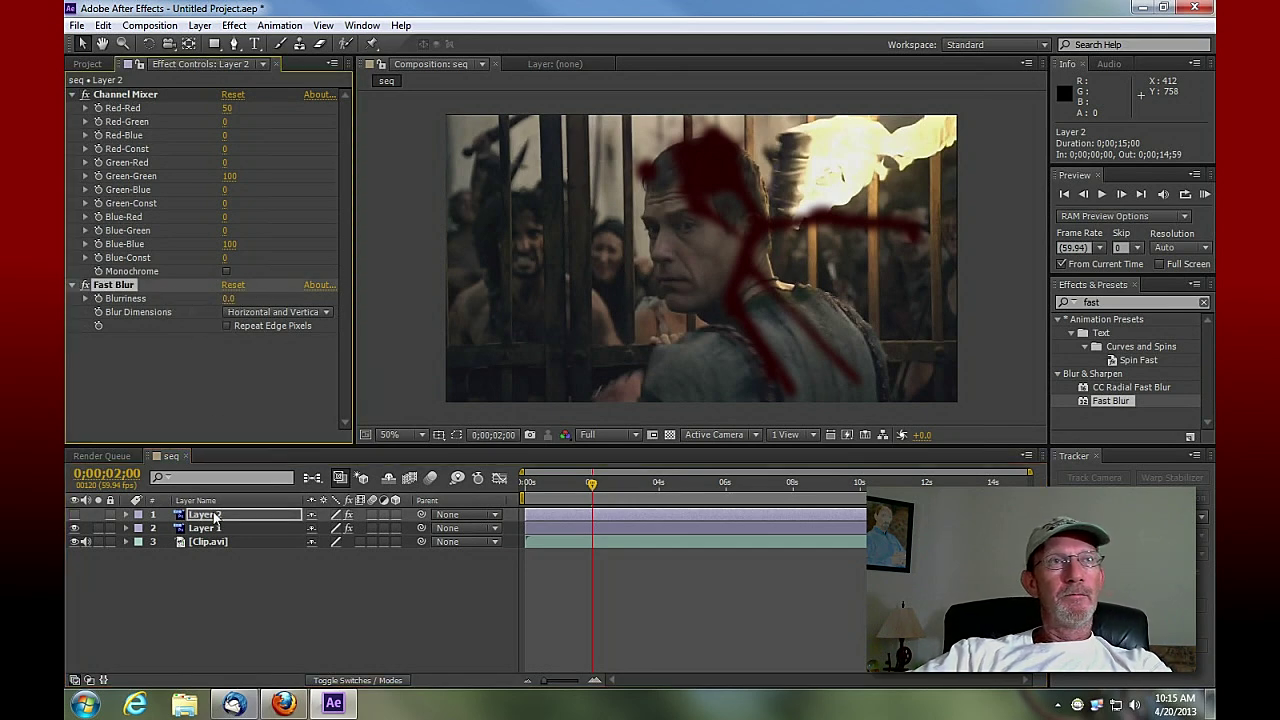
left_click(230, 300)
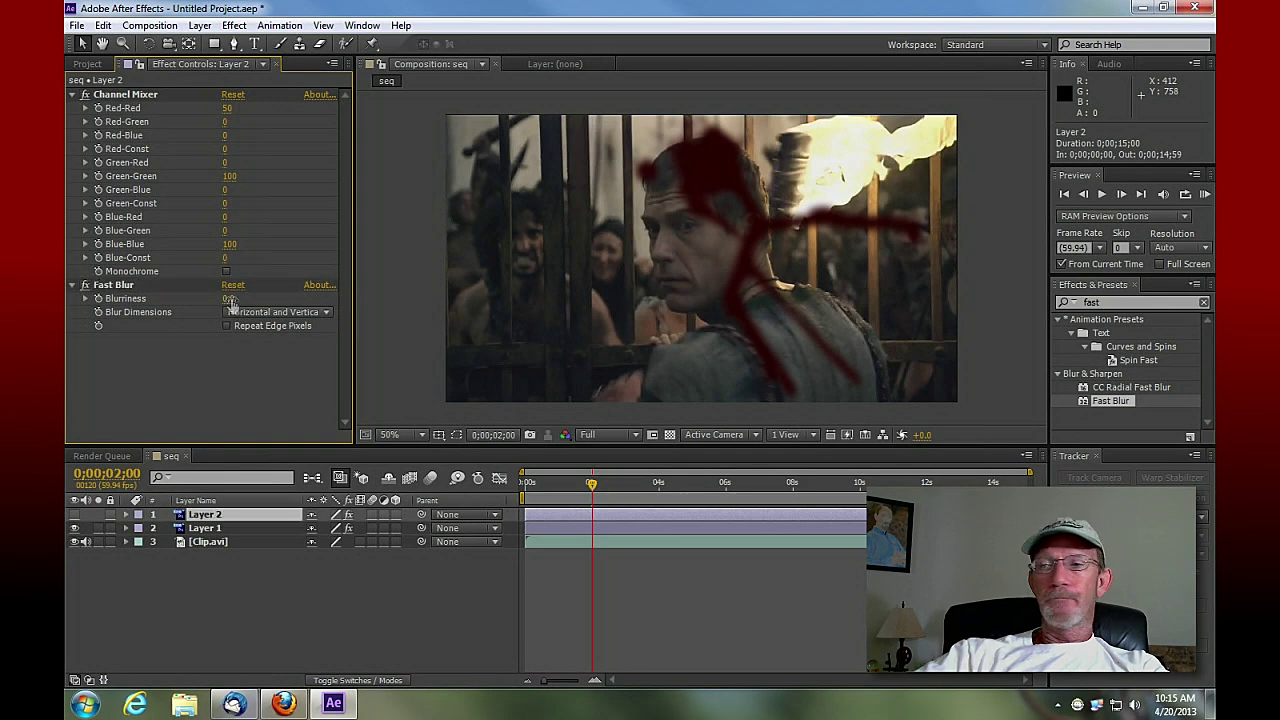
Set the Fast Blur Blurriness to 50 on Layer 2 and to 0 on Layer 1
type("50")
key("Return")
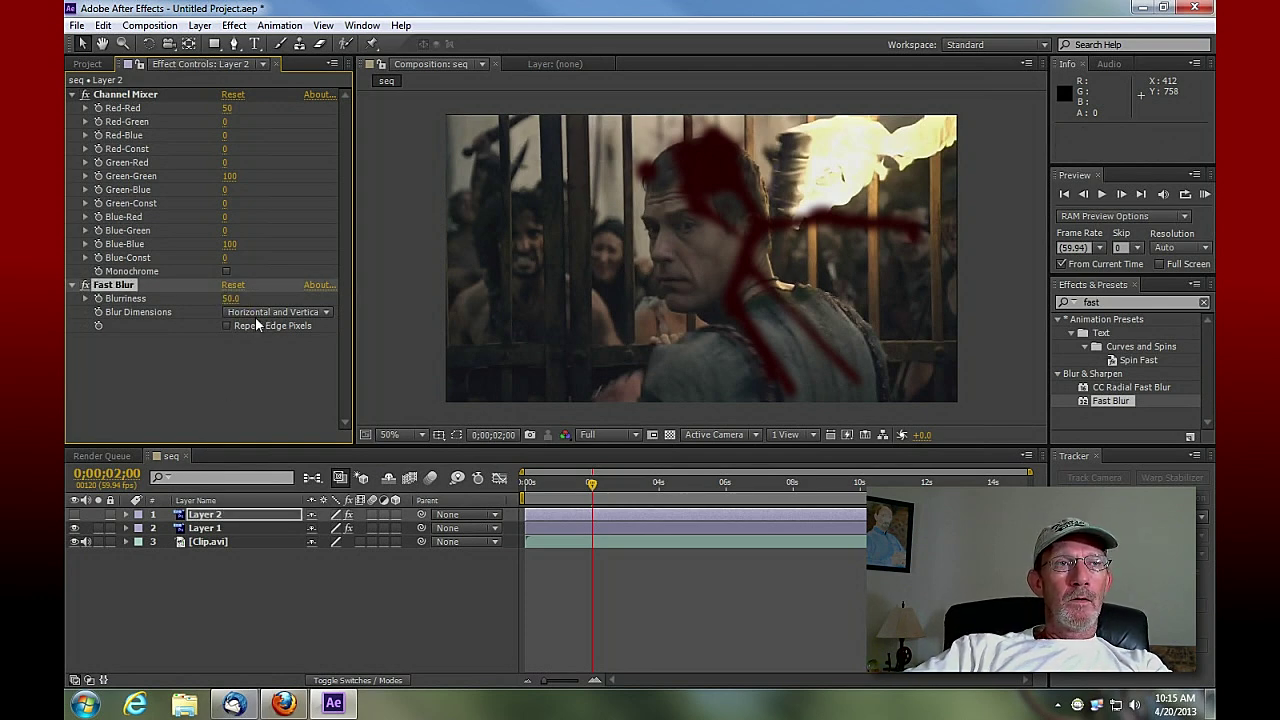
left_click(209, 529)
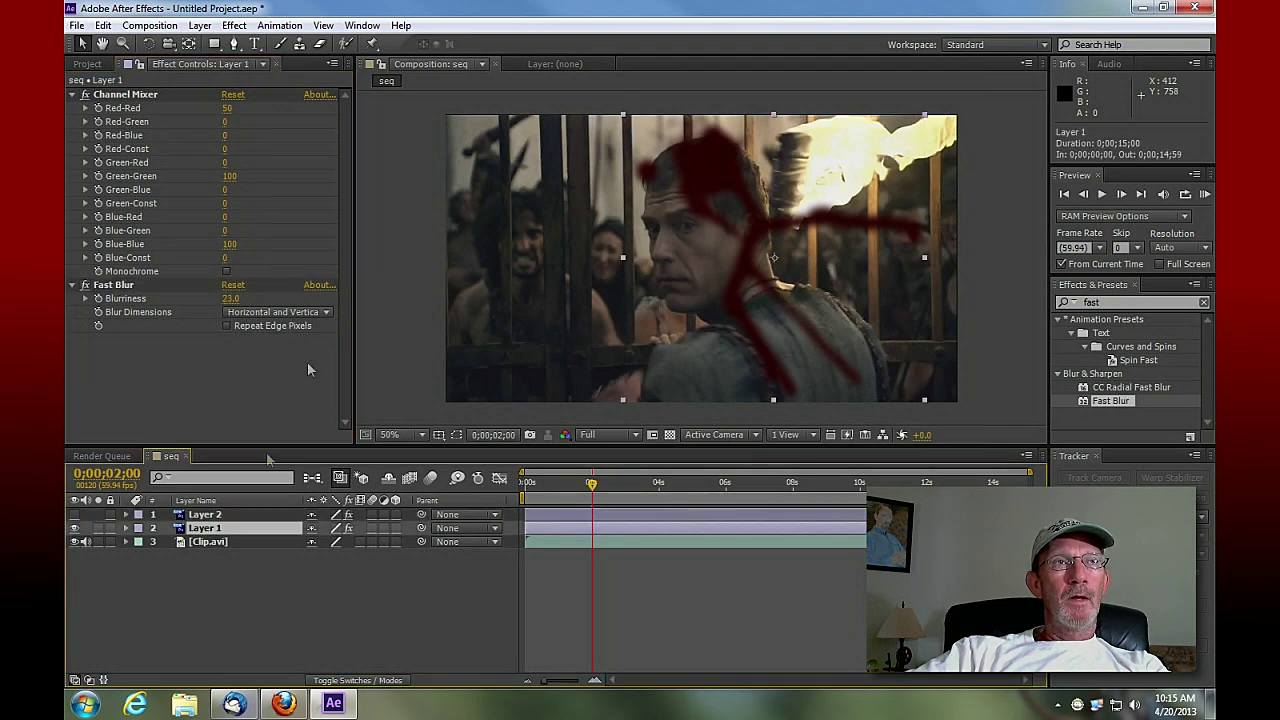
left_click_drag(225, 302, 208, 301)
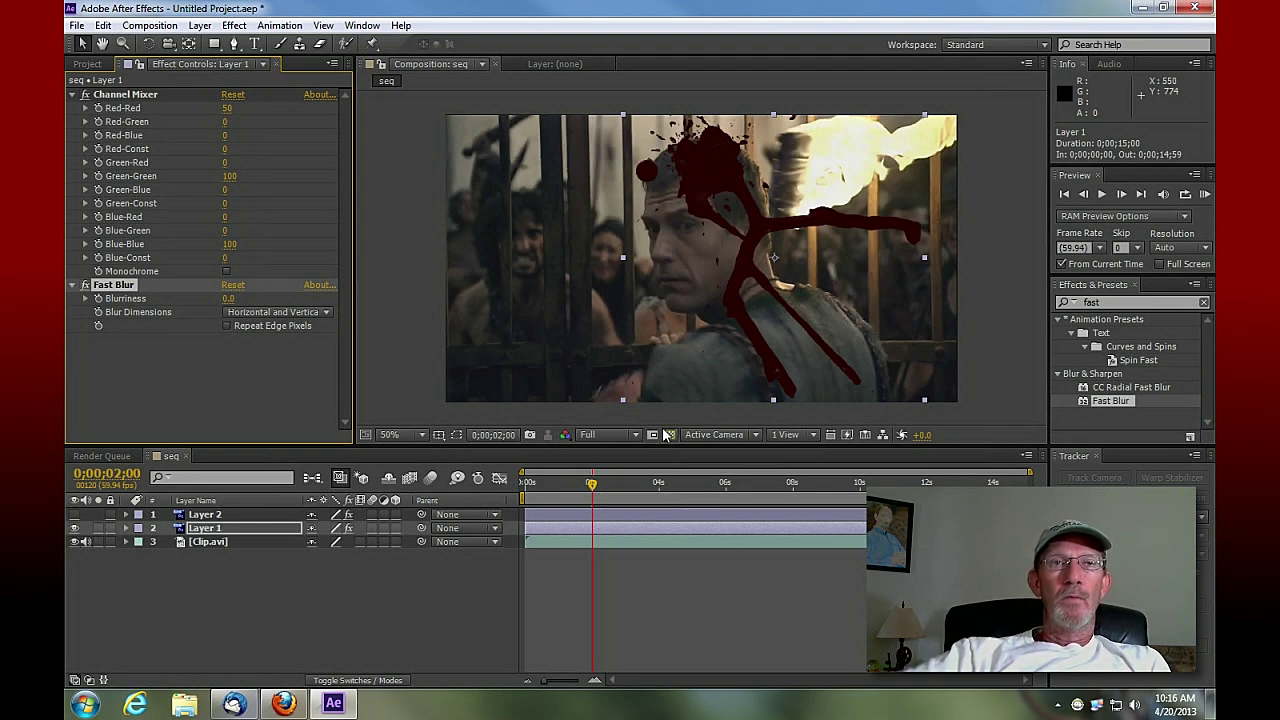
Find the impact frame at 0;00;07;47 and slide Layer 1 and Layer 2 together to start at 0;00;07;53
left_click_drag(592, 490, 738, 500)
left_click_drag(753, 495, 781, 497)
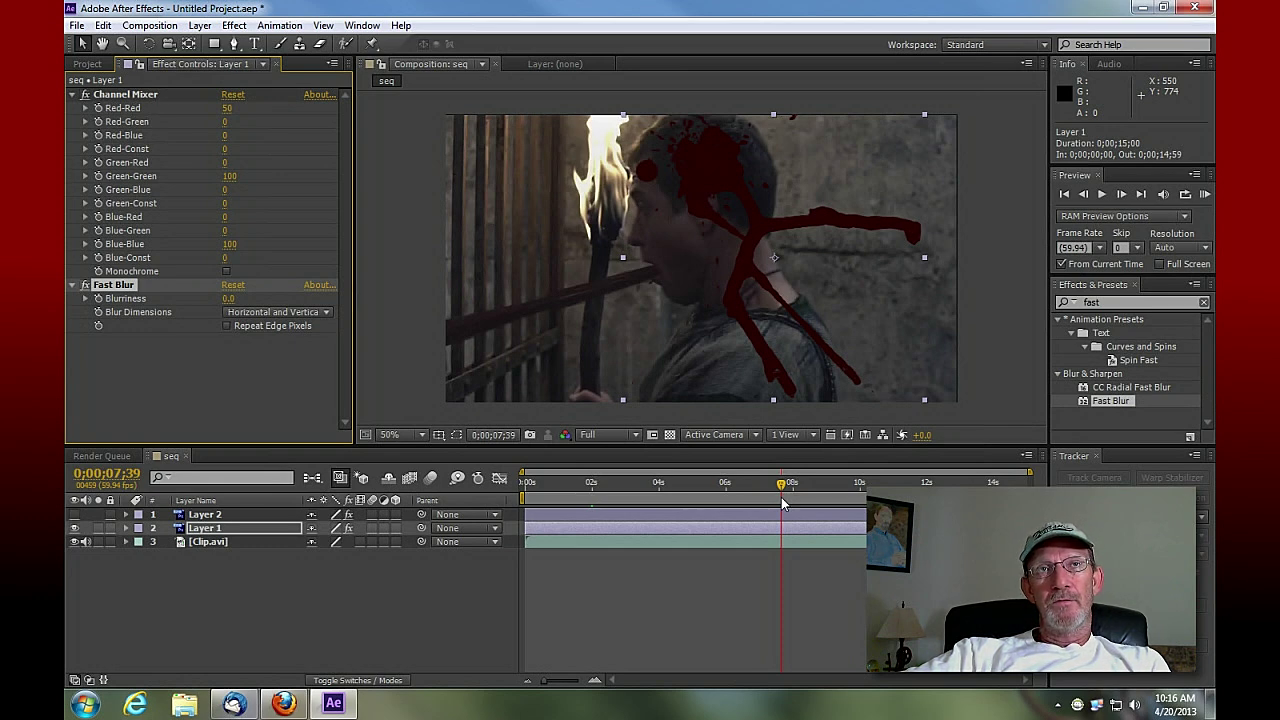
left_click_drag(781, 497, 783, 495)
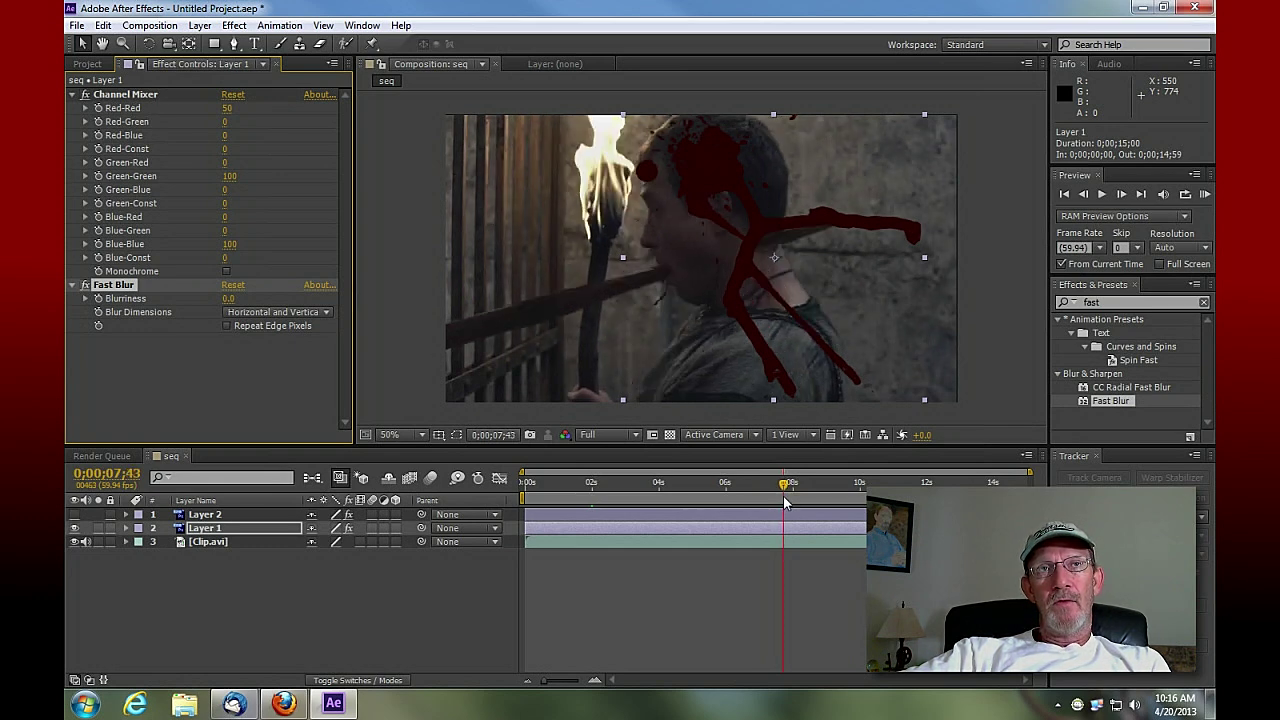
left_click_drag(784, 498, 787, 499)
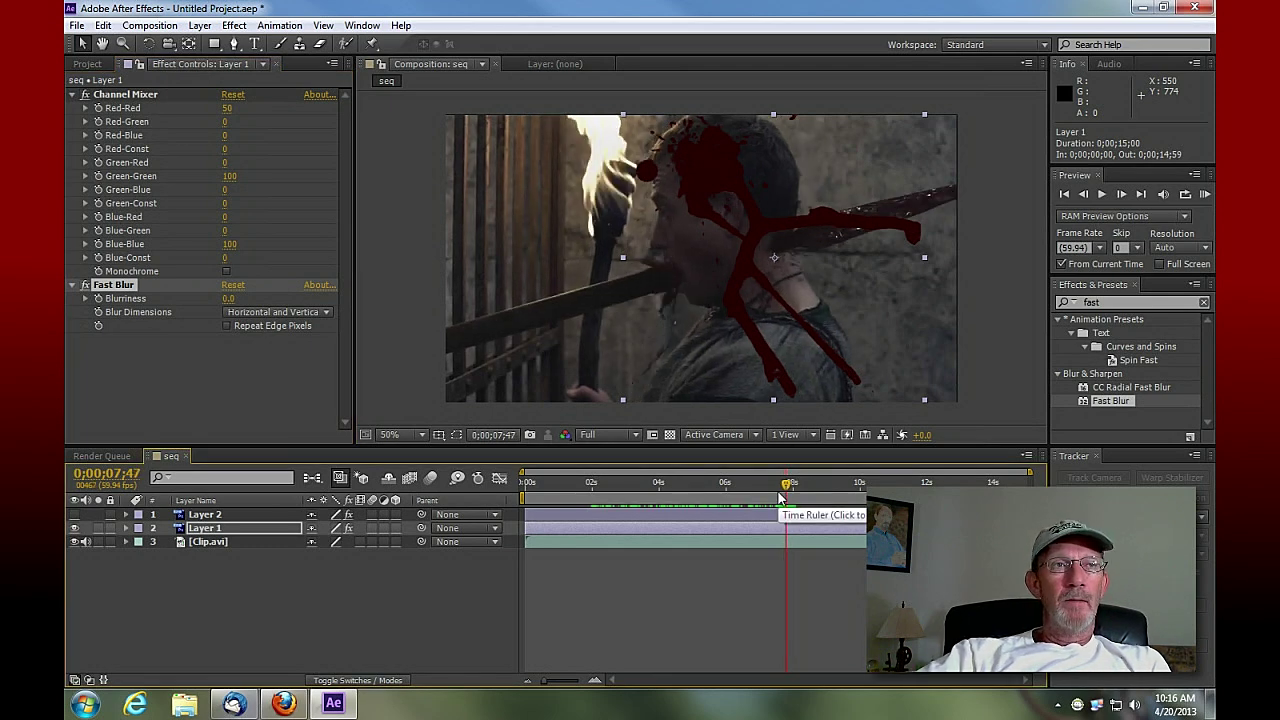
left_click(542, 514)
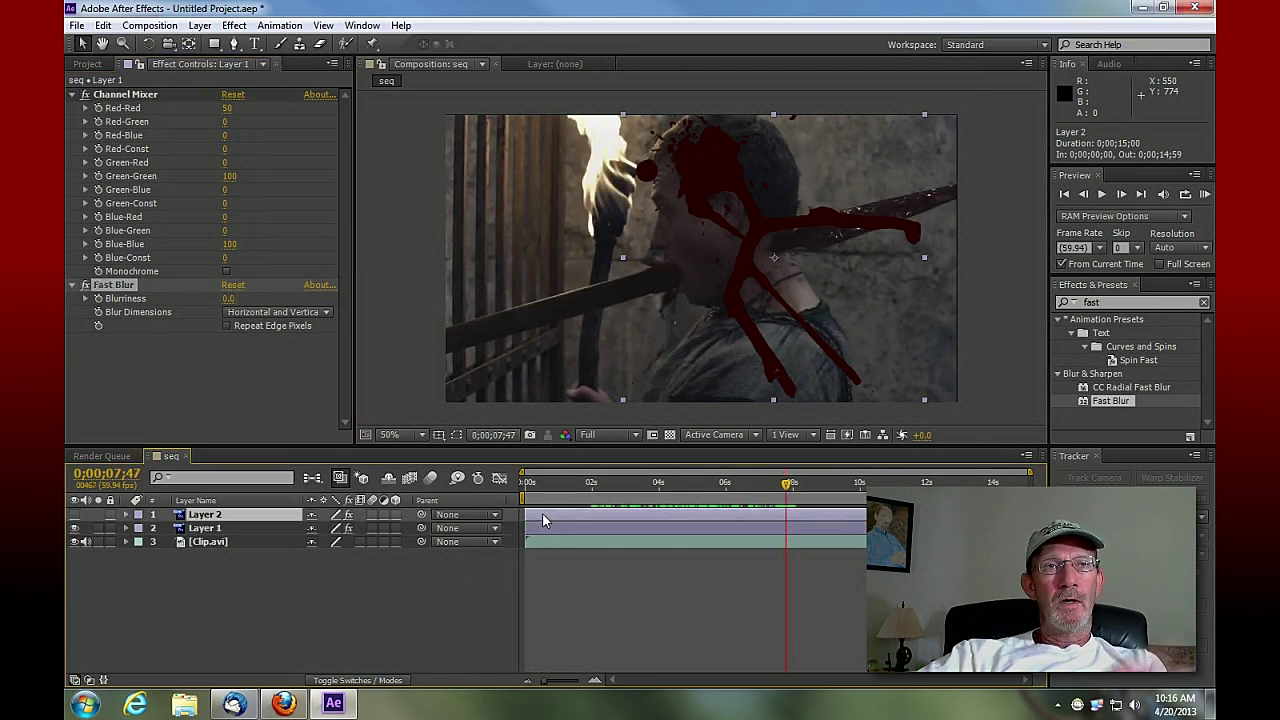
left_click(541, 526, "shift")
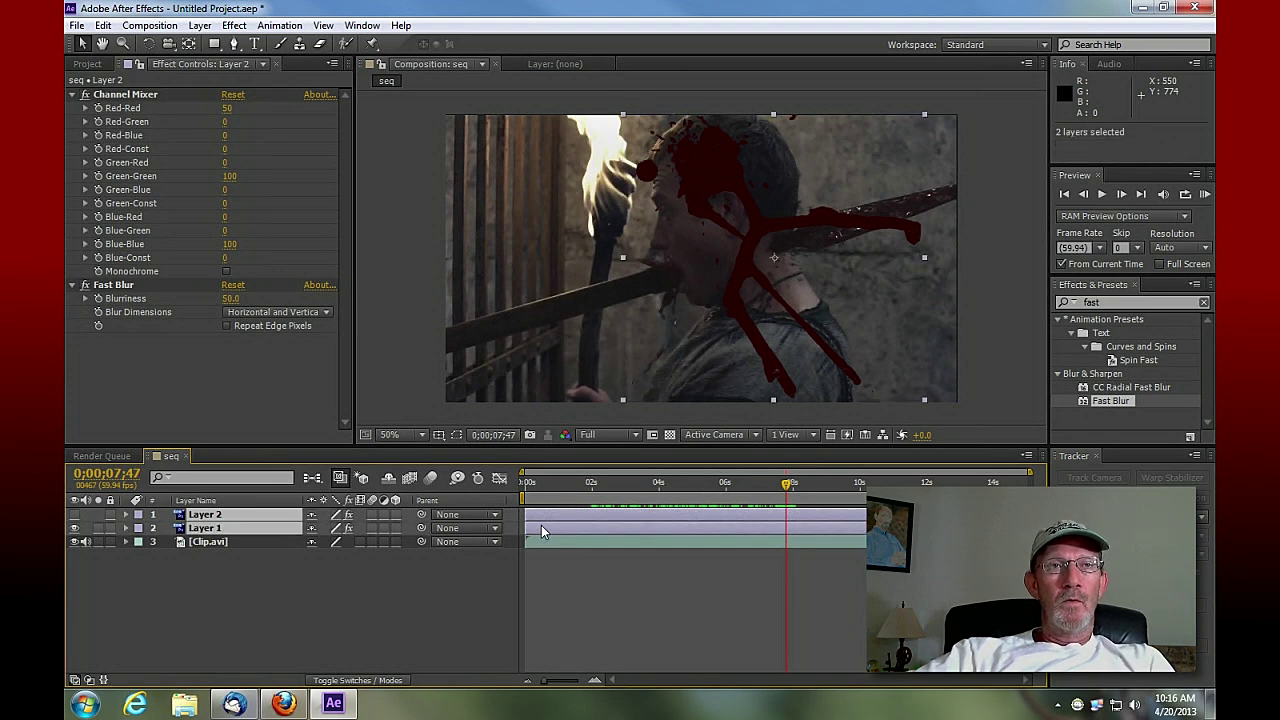
left_click_drag(539, 512, 803, 513)
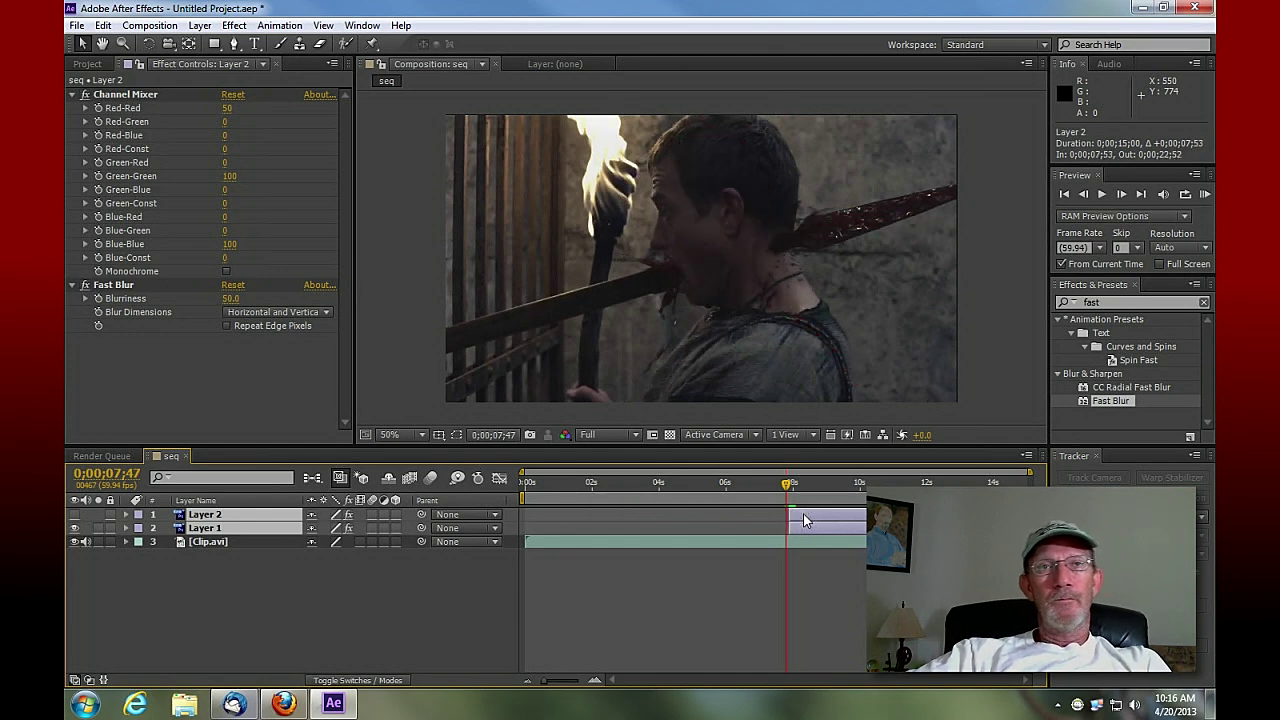
Keyframe the Opacity of both spatter layers at 0% on 0;00;07;46 and 100% on 0;00;07;47
left_click(126, 514)
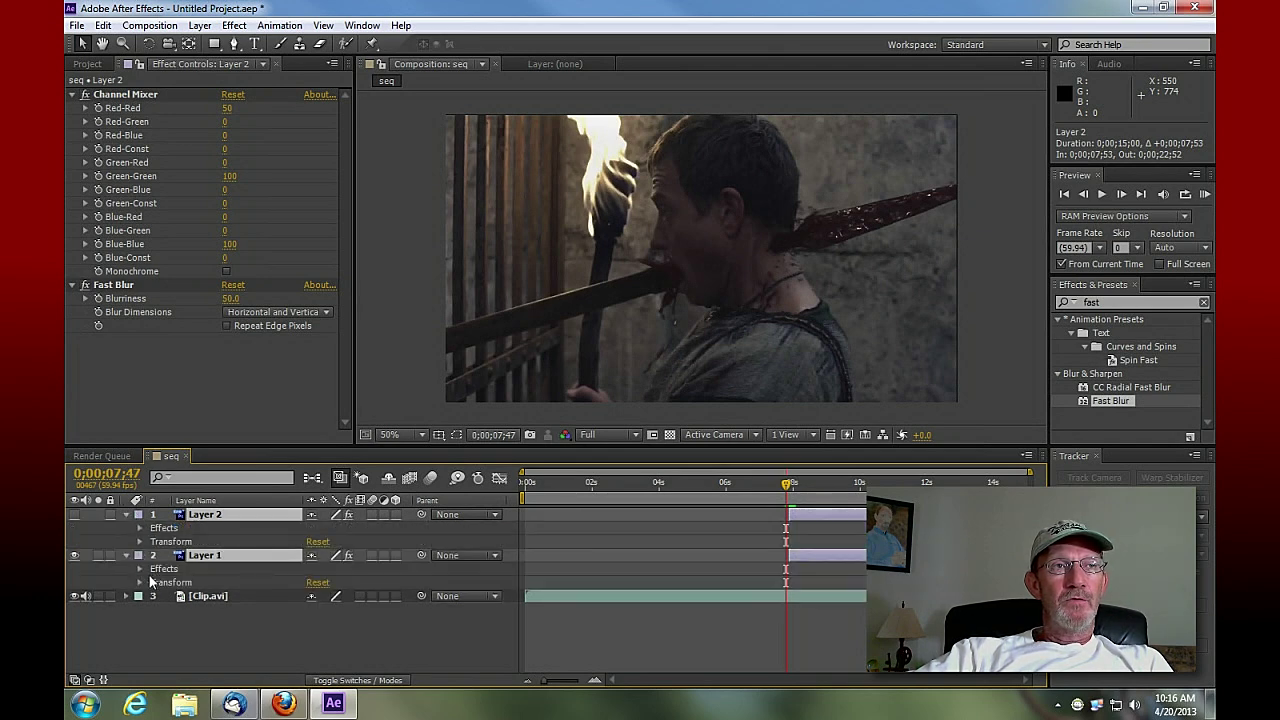
left_click(140, 542)
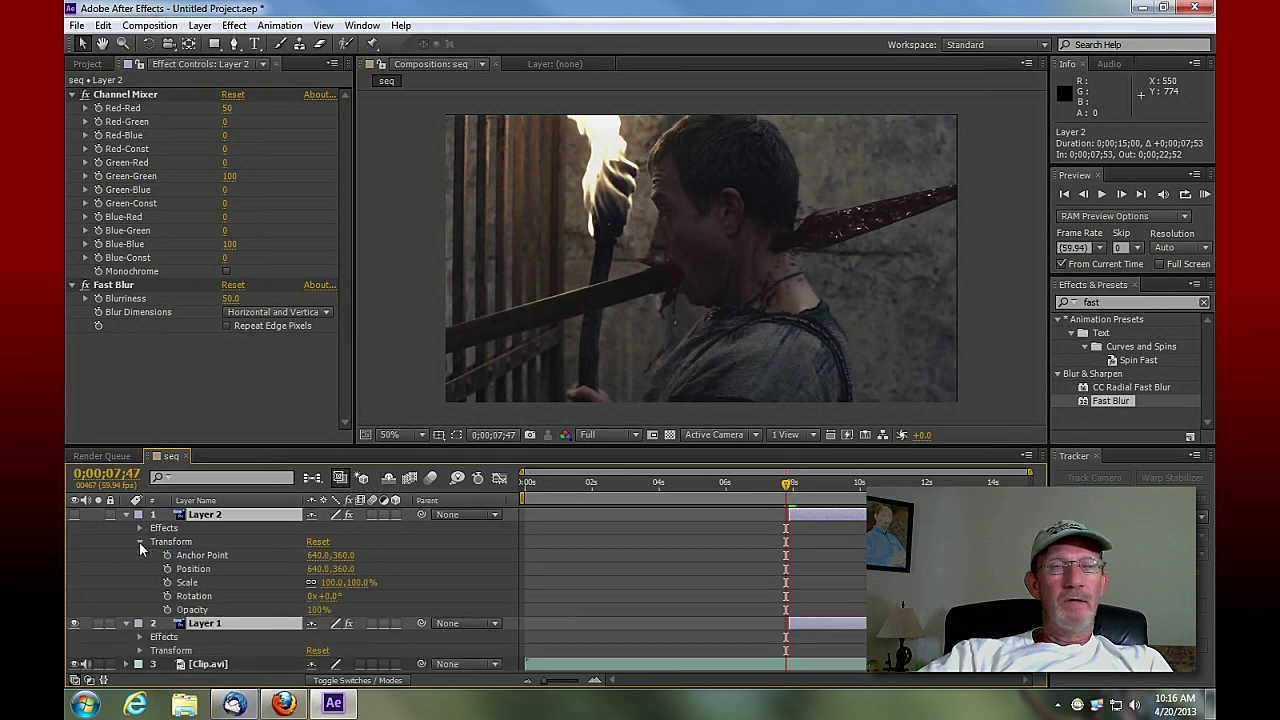
key("Page_Up")
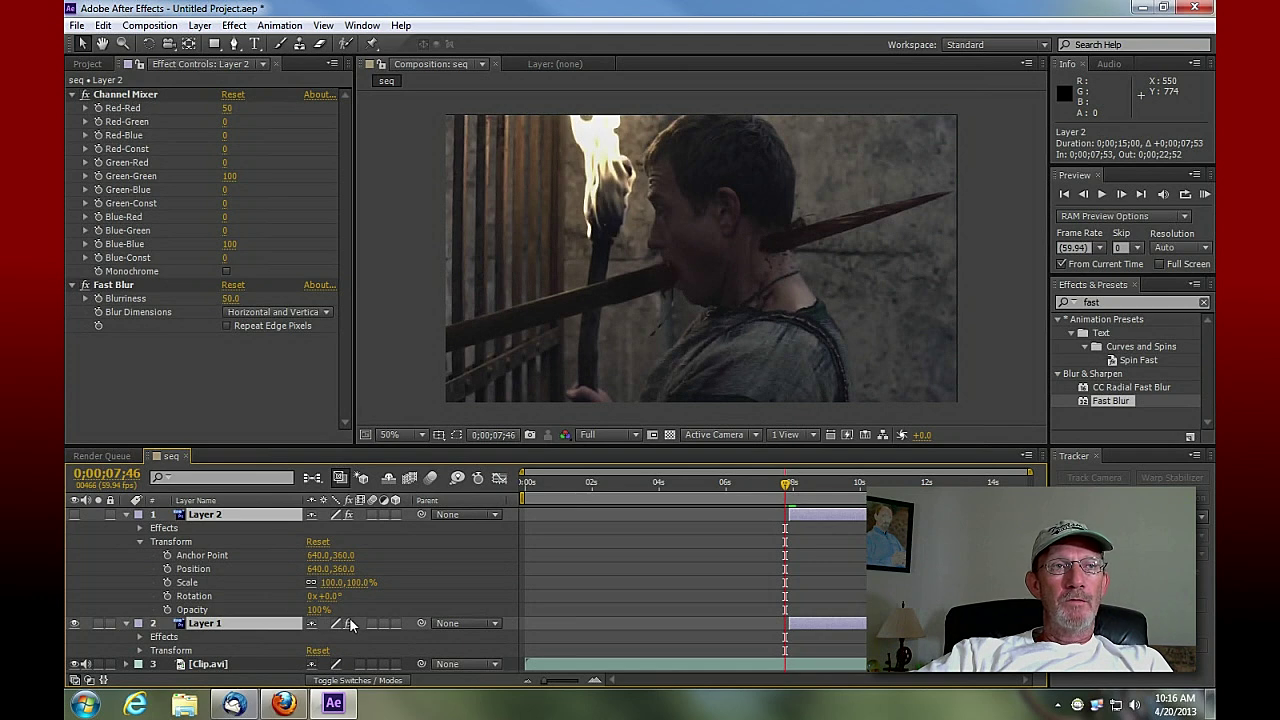
left_click(166, 609)
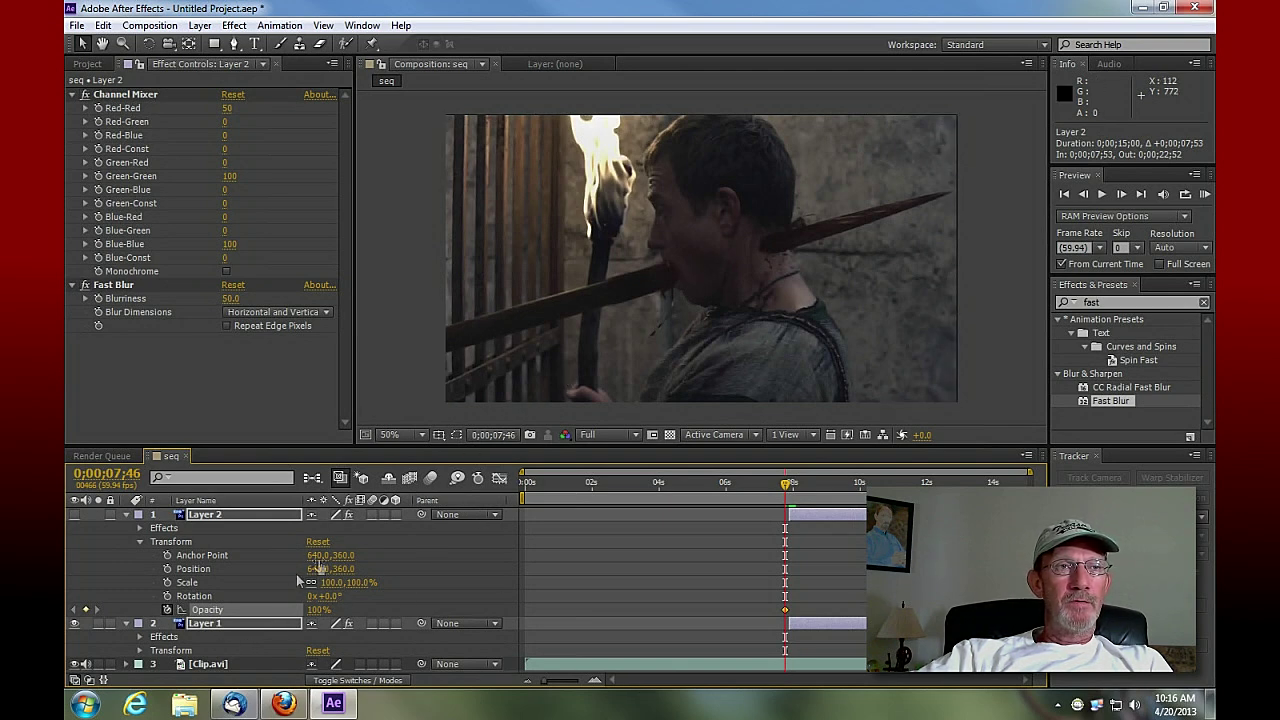
left_click_drag(318, 610, 154, 603)
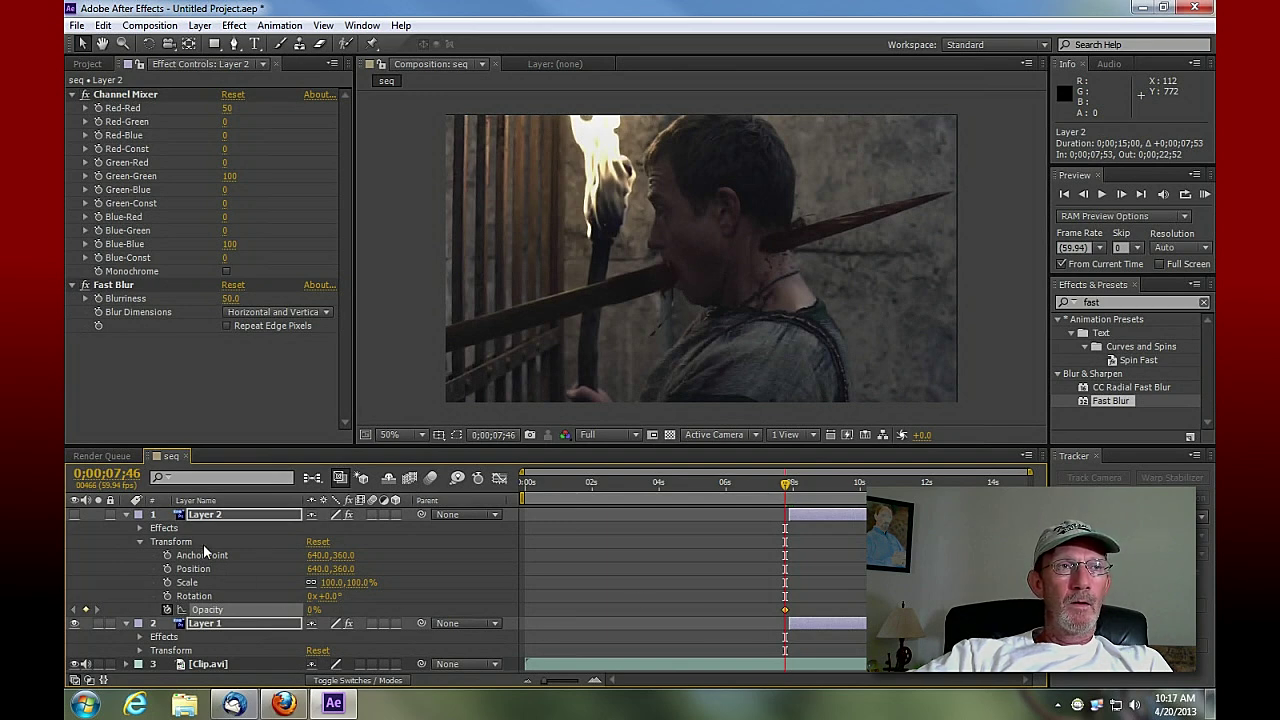
left_click(141, 651)
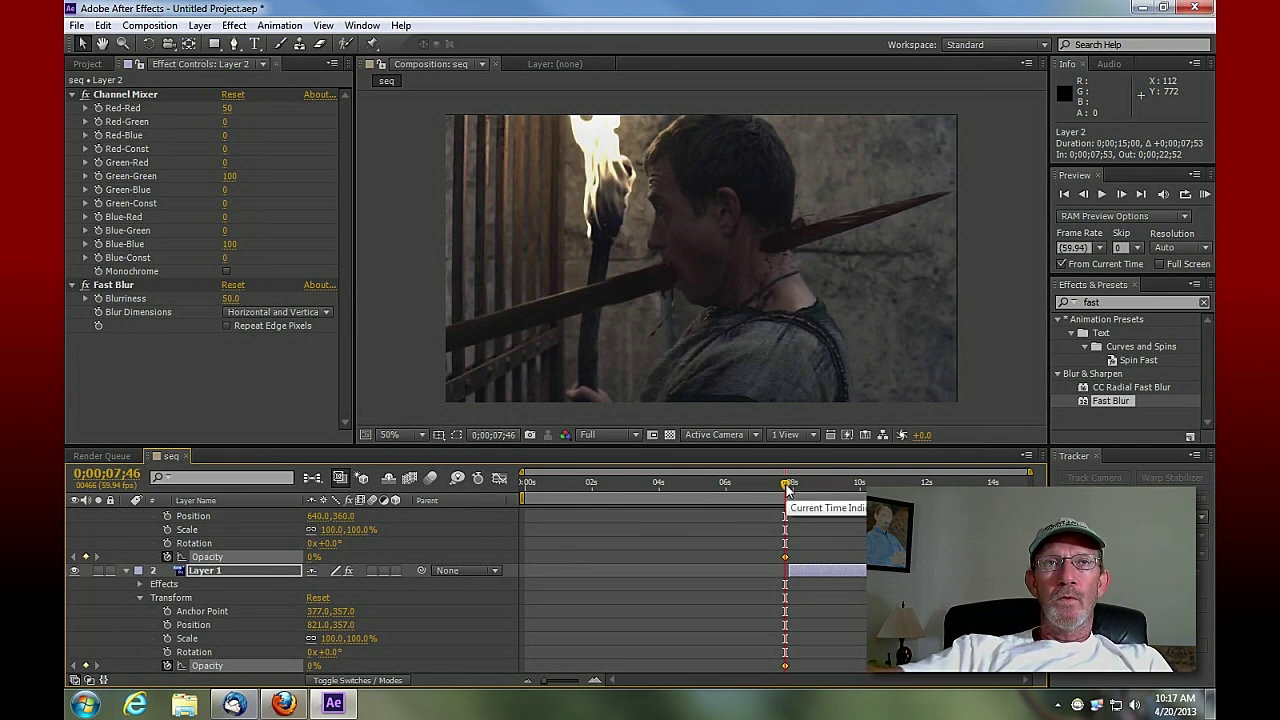
left_click_drag(788, 487, 789, 489)
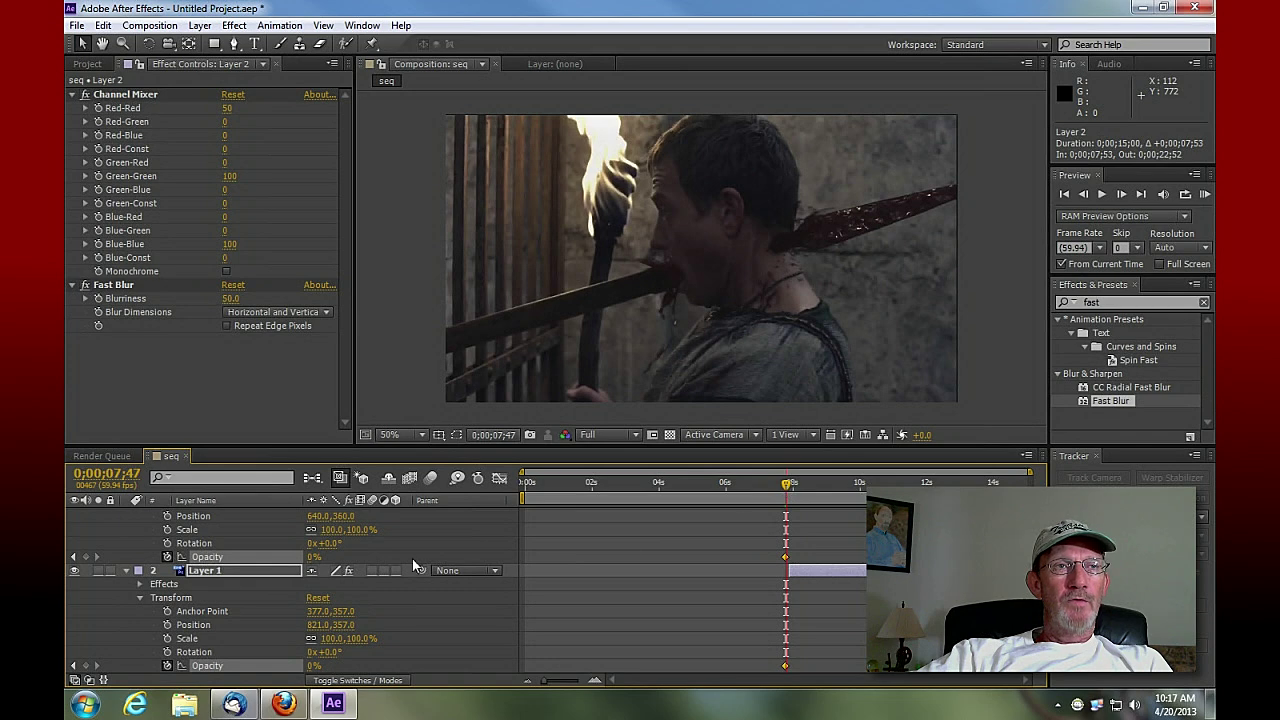
left_click_drag(310, 560, 430, 561)
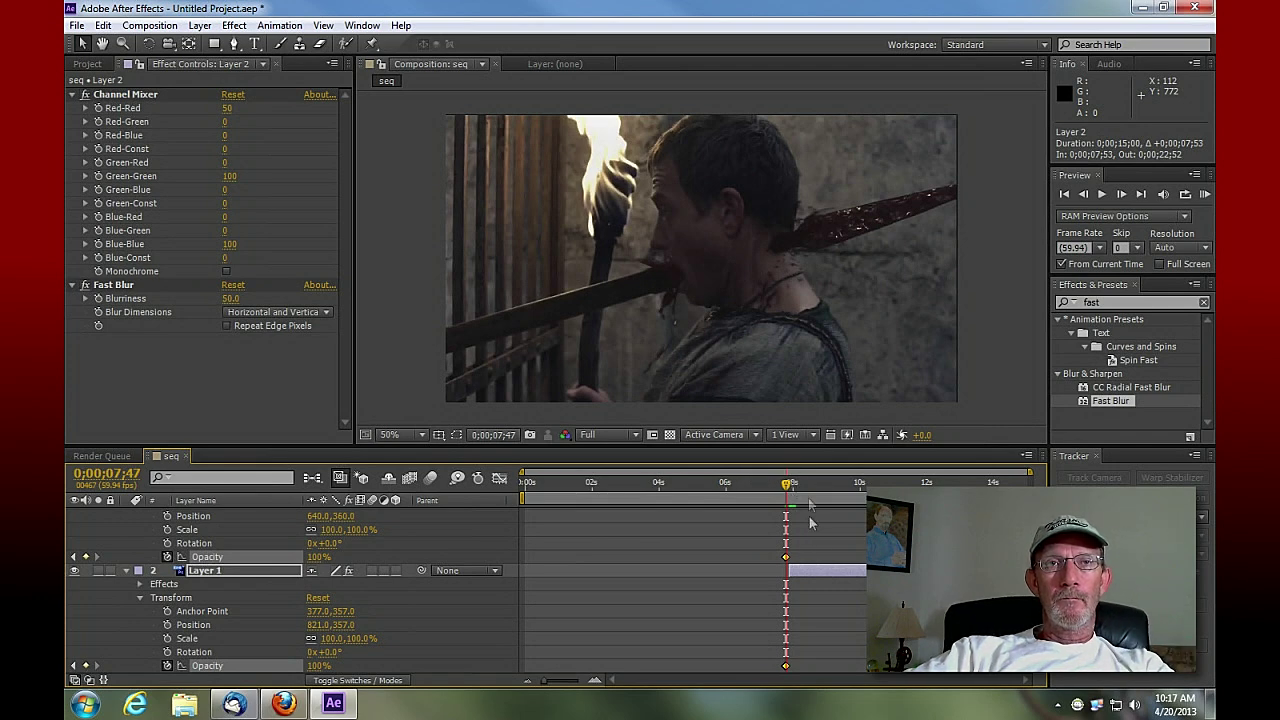
Move both layers' 100% Opacity keyframes to 0;00;07;54 and their 0% keyframes to 0;00;07;53
left_click_drag(789, 487, 792, 487)
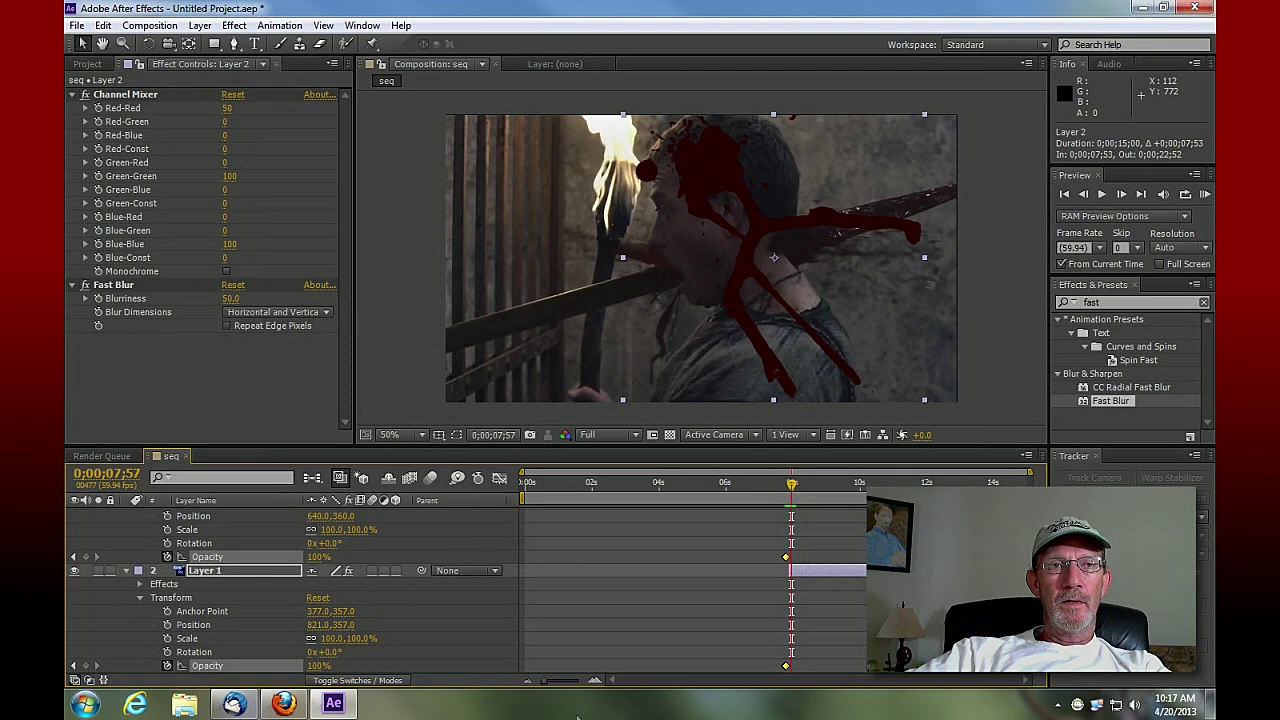
left_click_drag(545, 684, 575, 684)
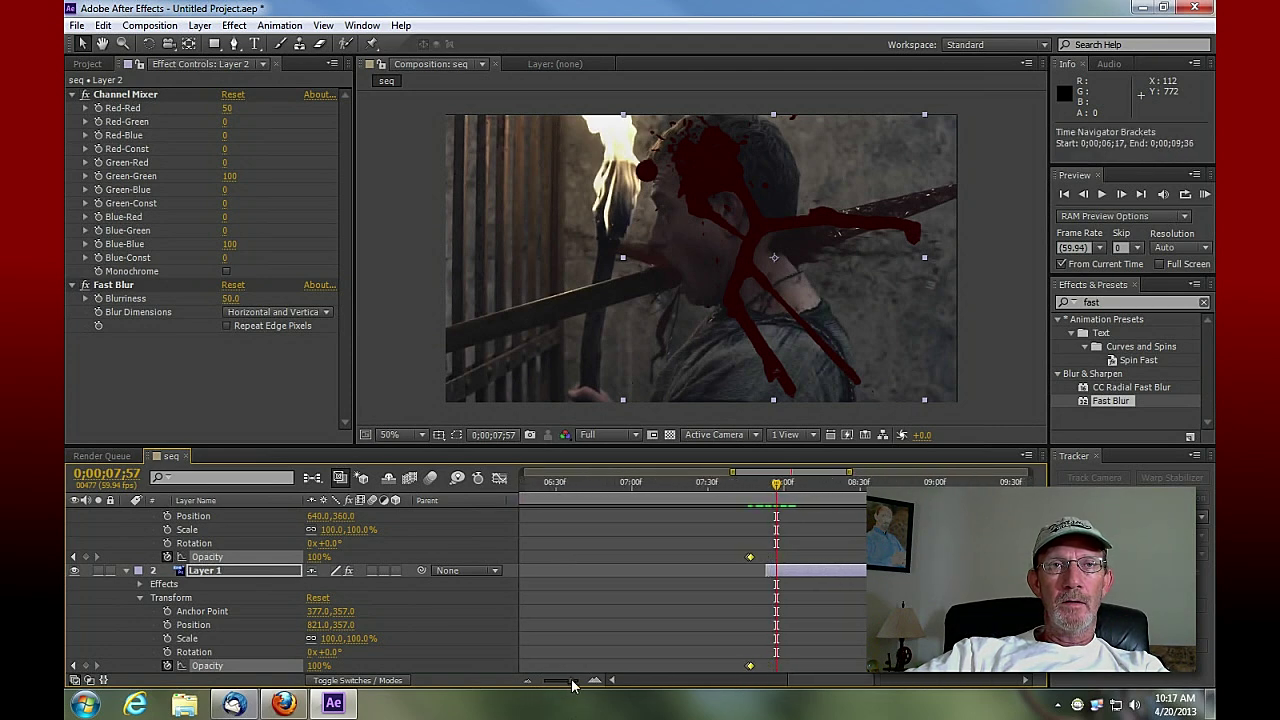
left_click_drag(750, 557, 771, 566)
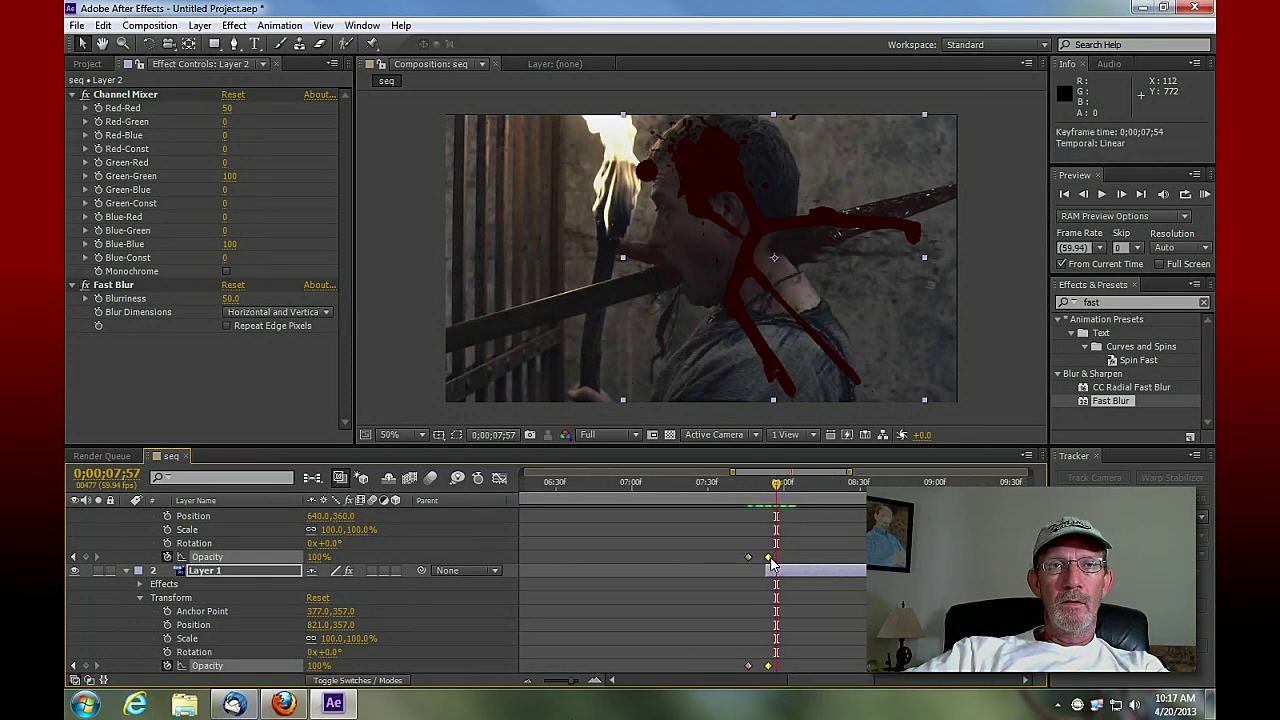
left_click(750, 557)
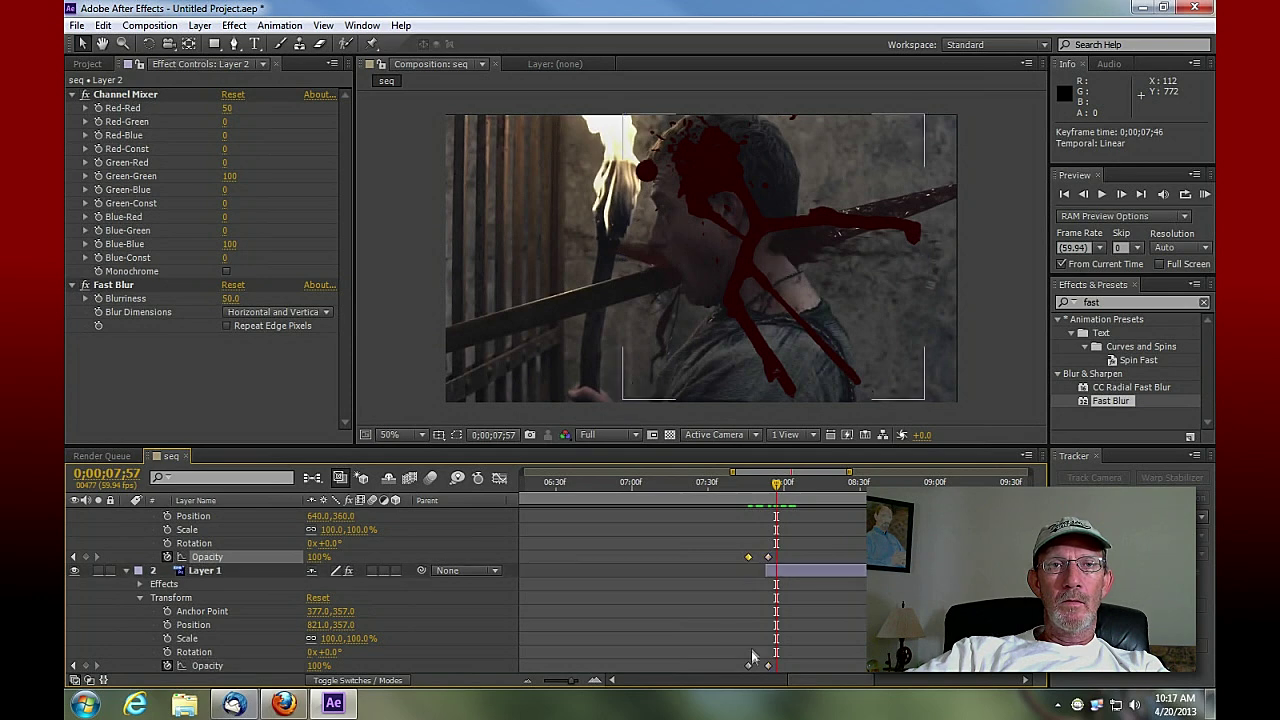
left_click(748, 666, "shift")
left_click_drag(748, 557, 768, 564)
left_click(767, 490)
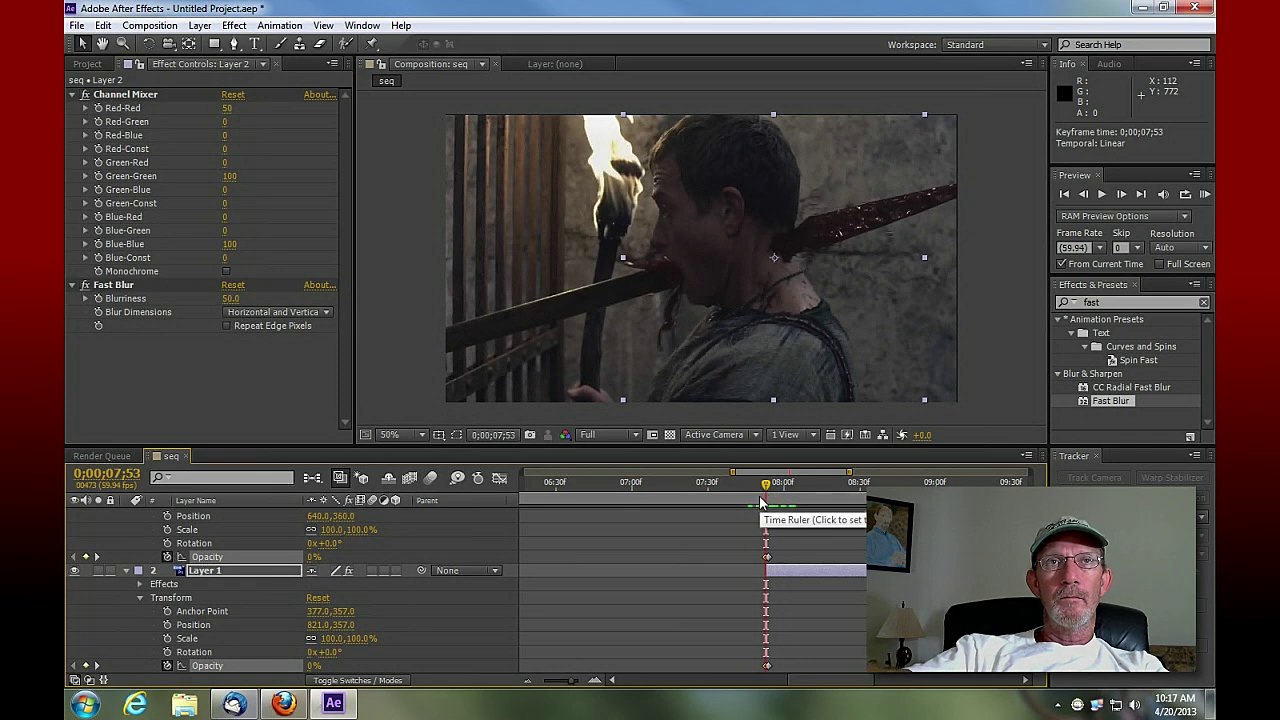
key("Page_Down")
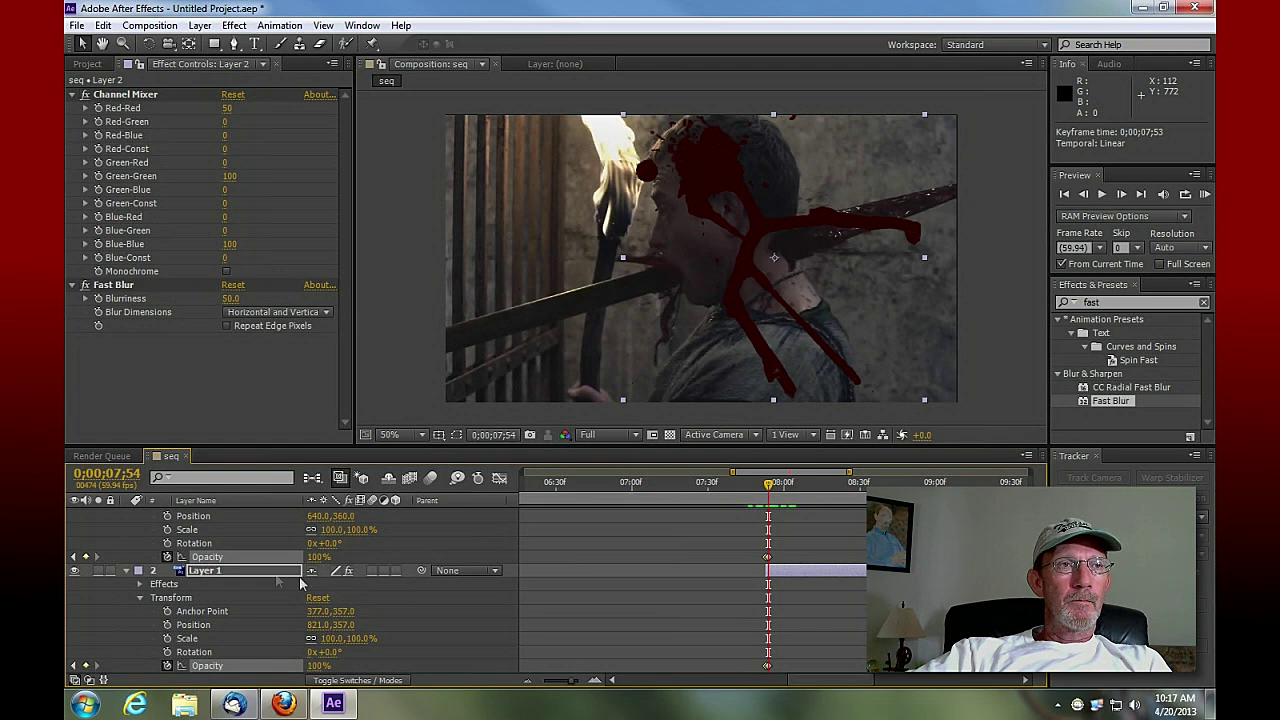
scroll(222, 602, "up", 2)
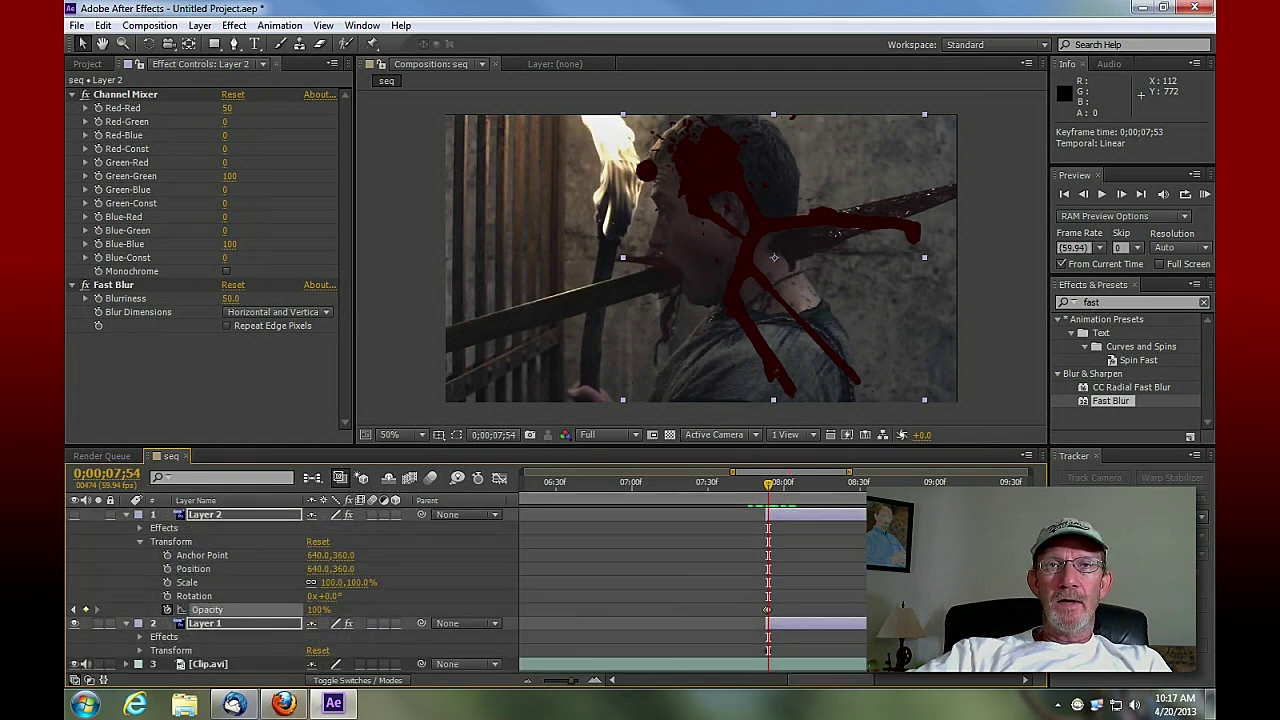
left_click(920, 582)
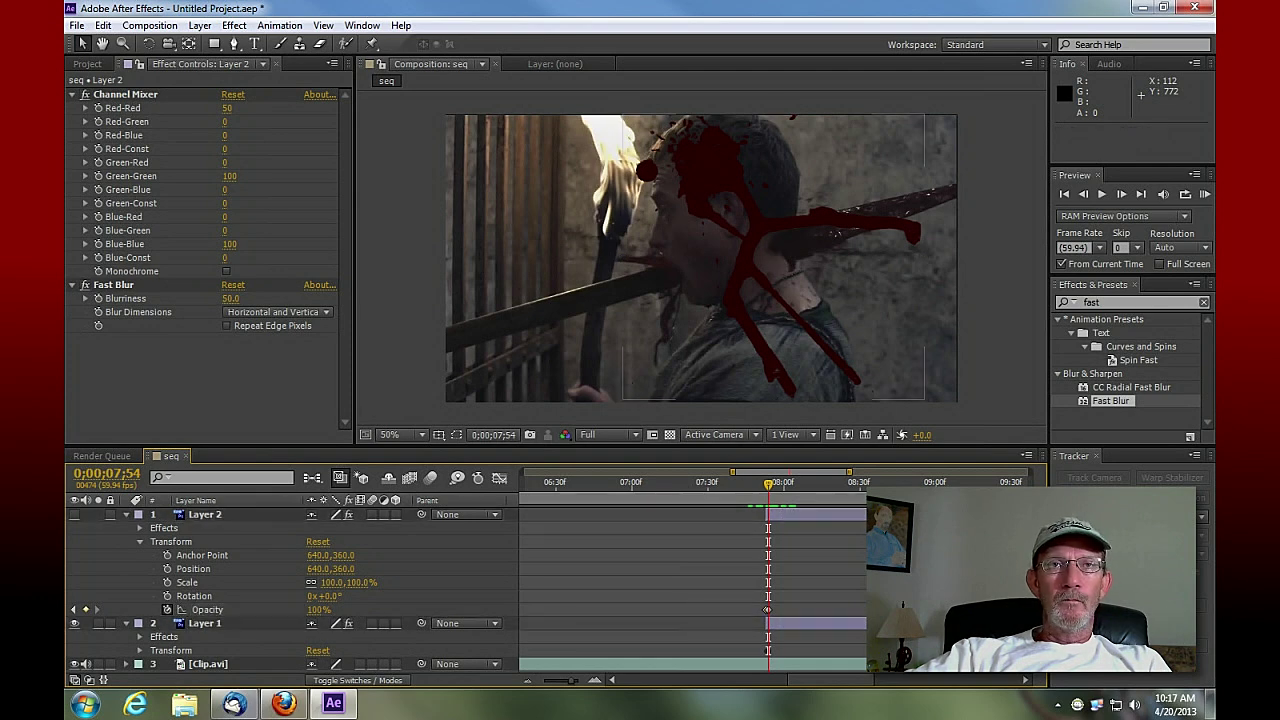
Toggle the visibility of Layer 2 and Layer 1 at 0;00;07;55 to compare each spatter over the clip
mouse_move(768, 490)
left_mouse_down()
mouse_move(791, 494)
mouse_move(771, 494)
left_mouse_up()
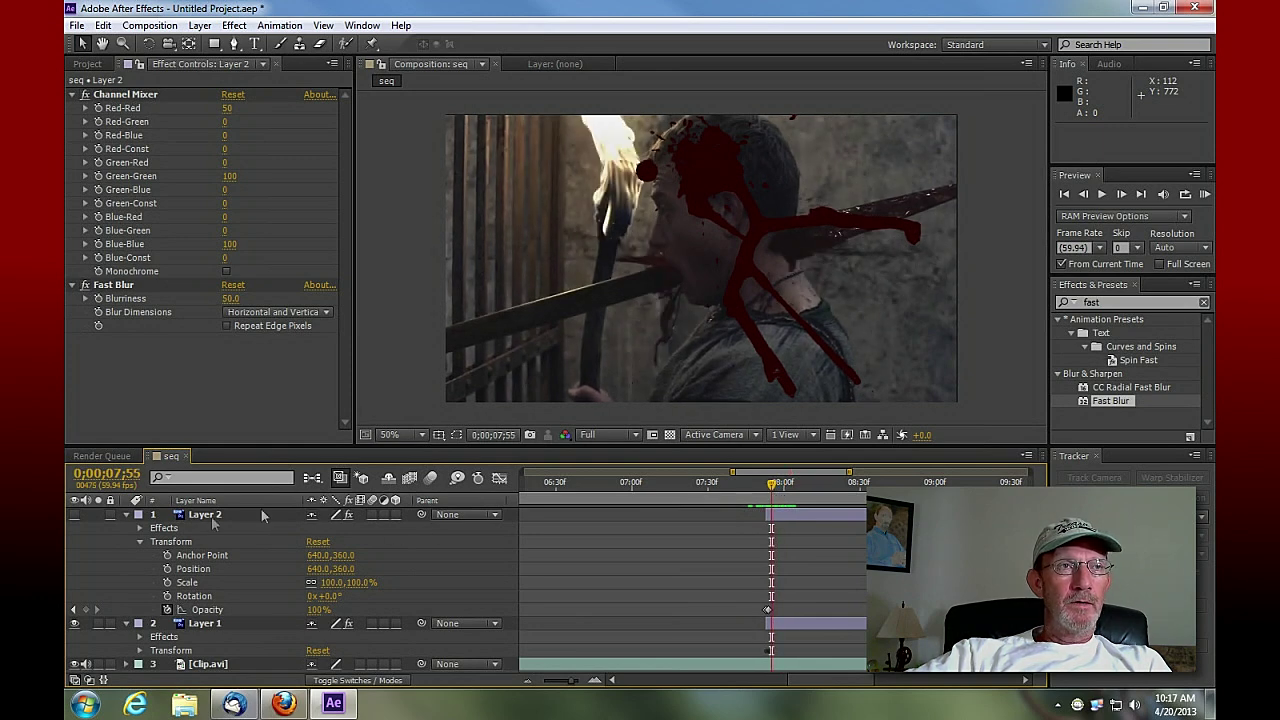
left_click(74, 515)
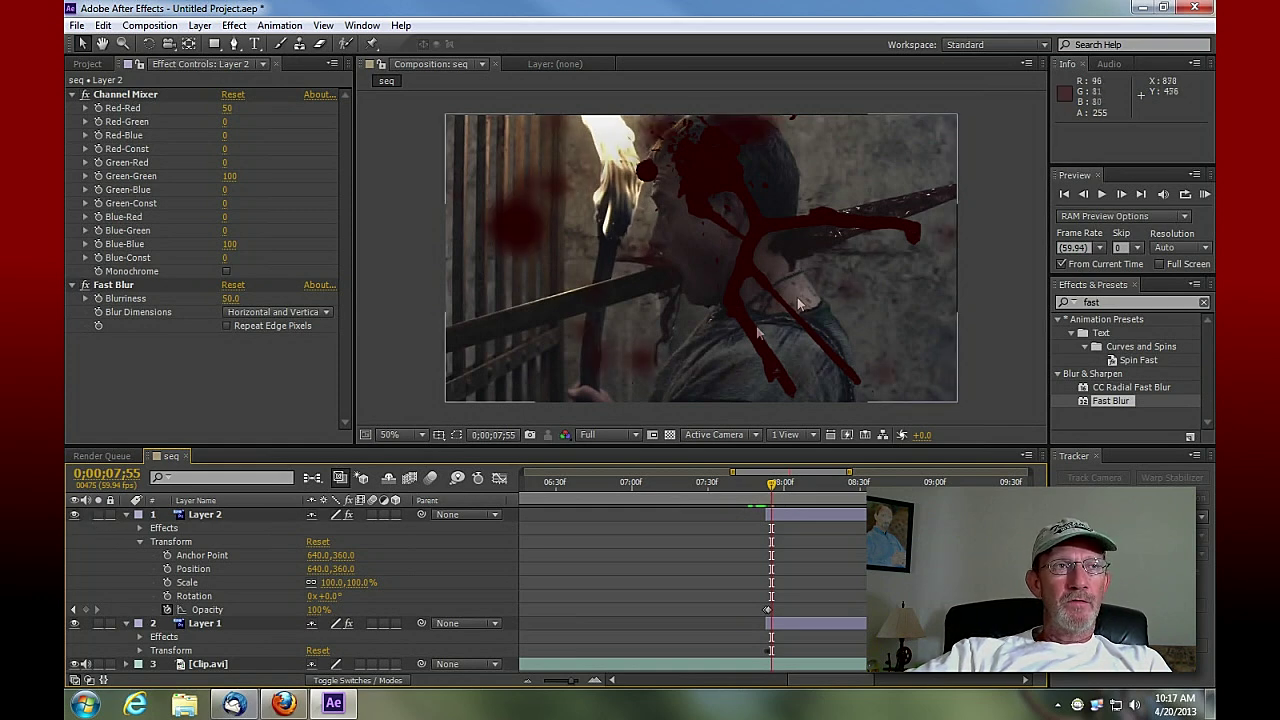
left_click(74, 515)
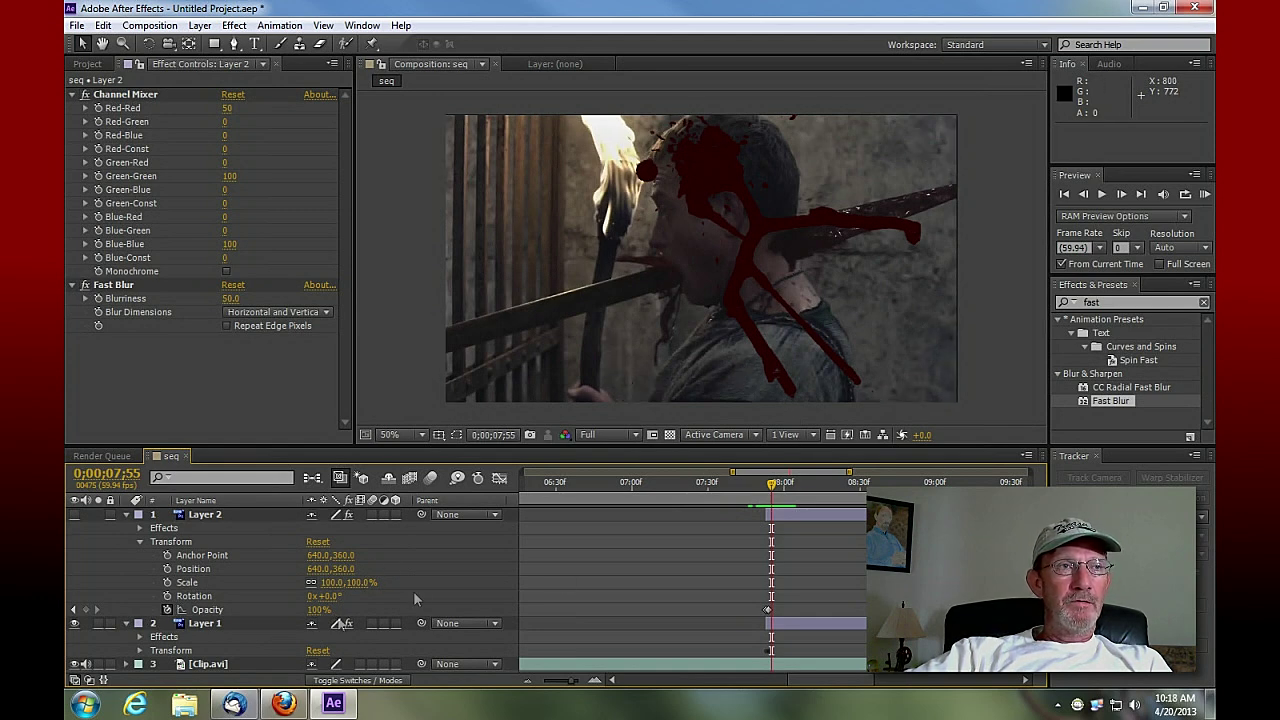
left_click(74, 623)
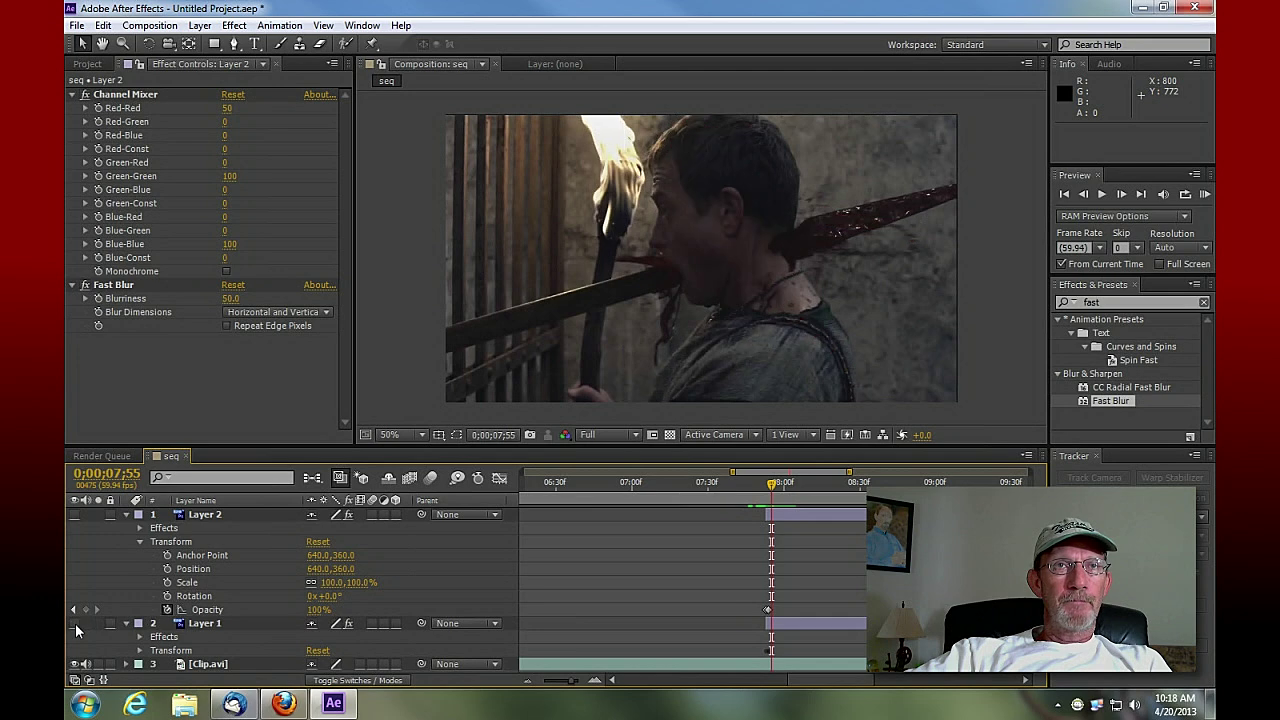
left_click(74, 623)
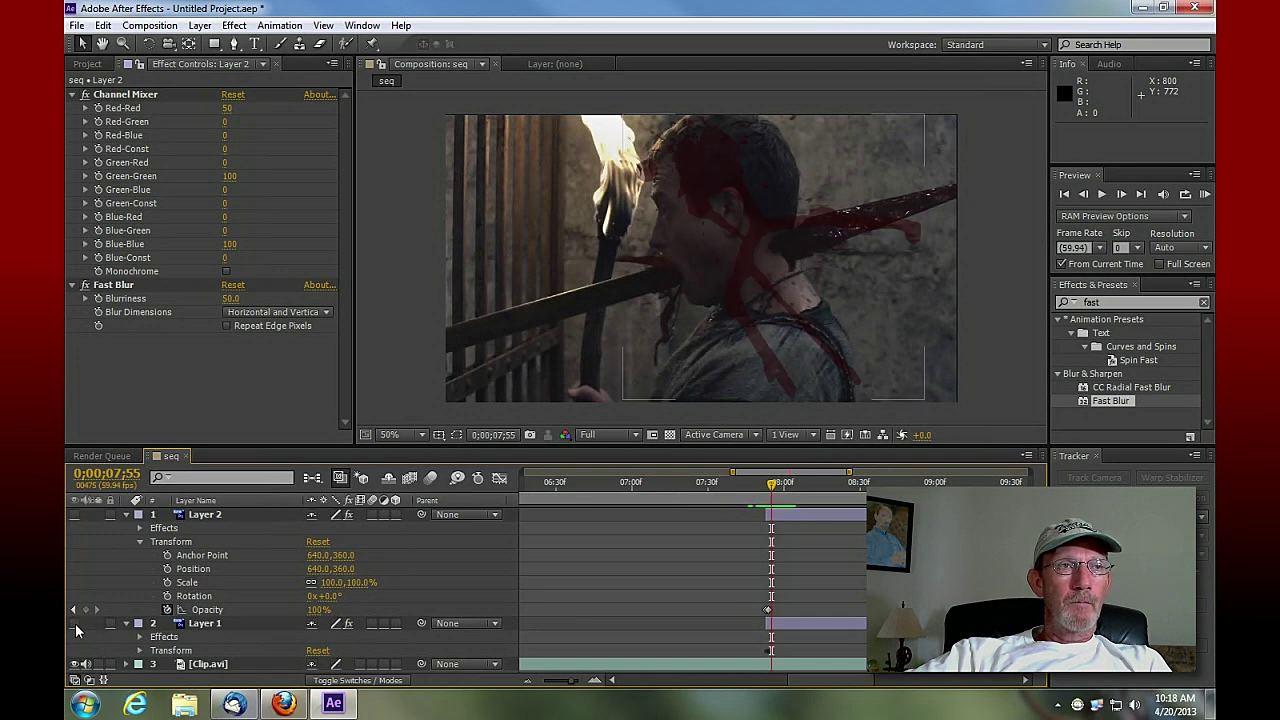
Shift Layer 2 one frame later to start at 0;00;07;54 and make it visible
left_click(213, 516)
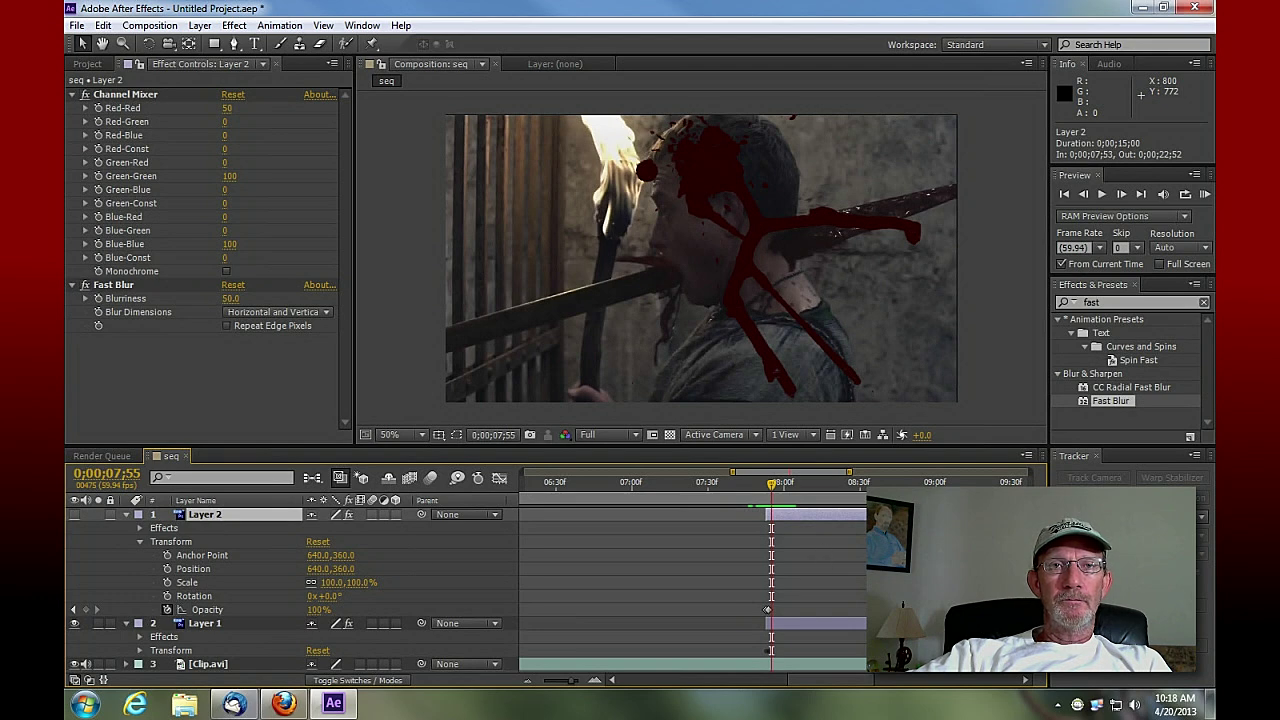
left_click_drag(577, 683, 579, 686)
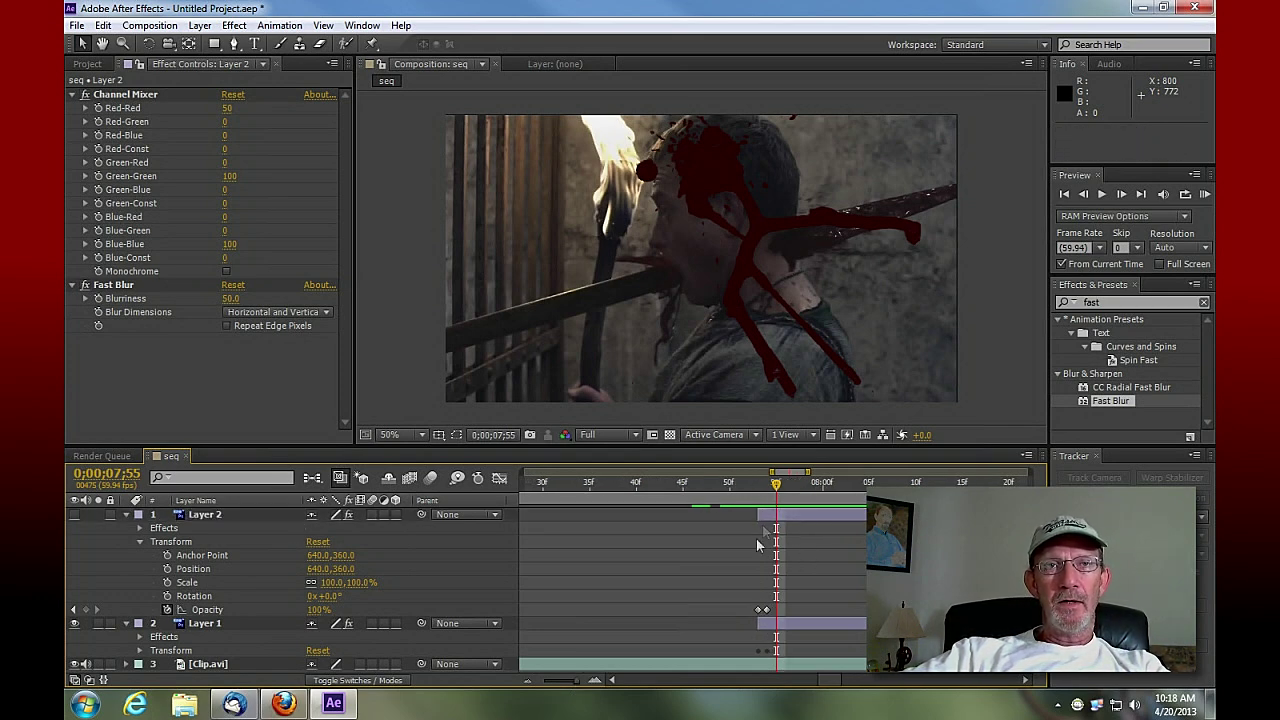
left_click_drag(776, 485, 756, 492)
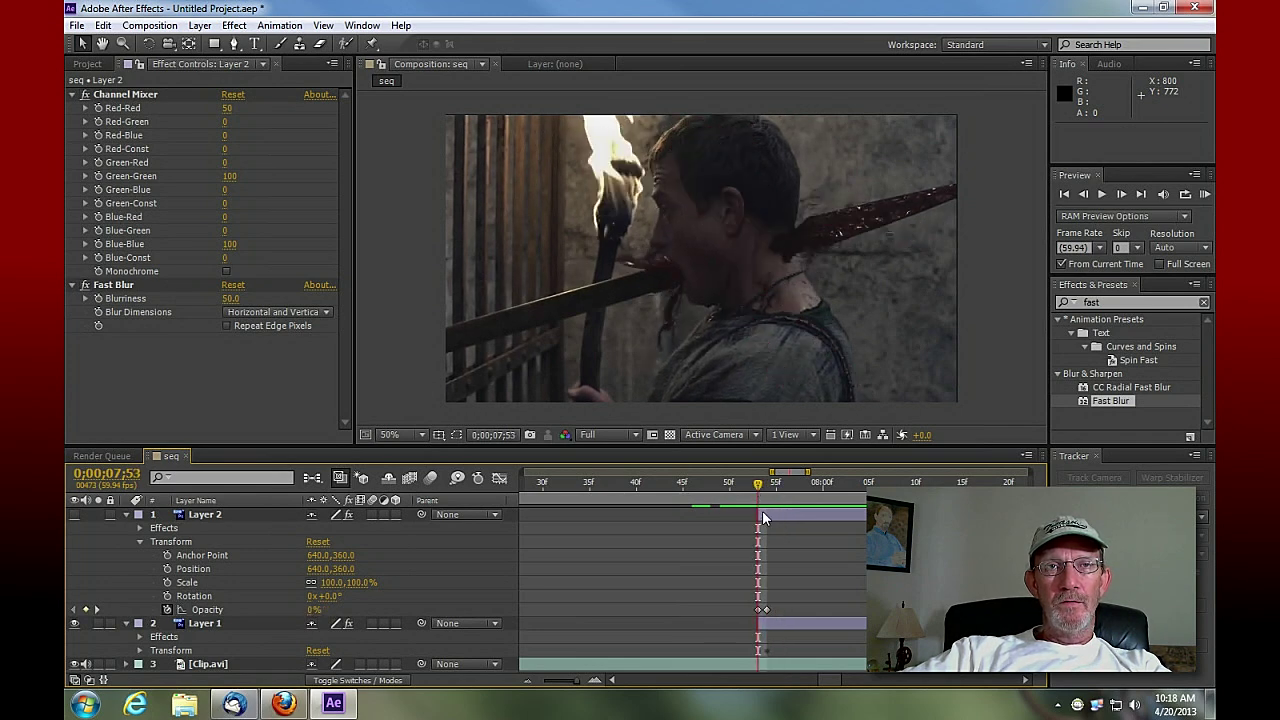
left_click(762, 513)
left_click_drag(764, 511, 776, 486)
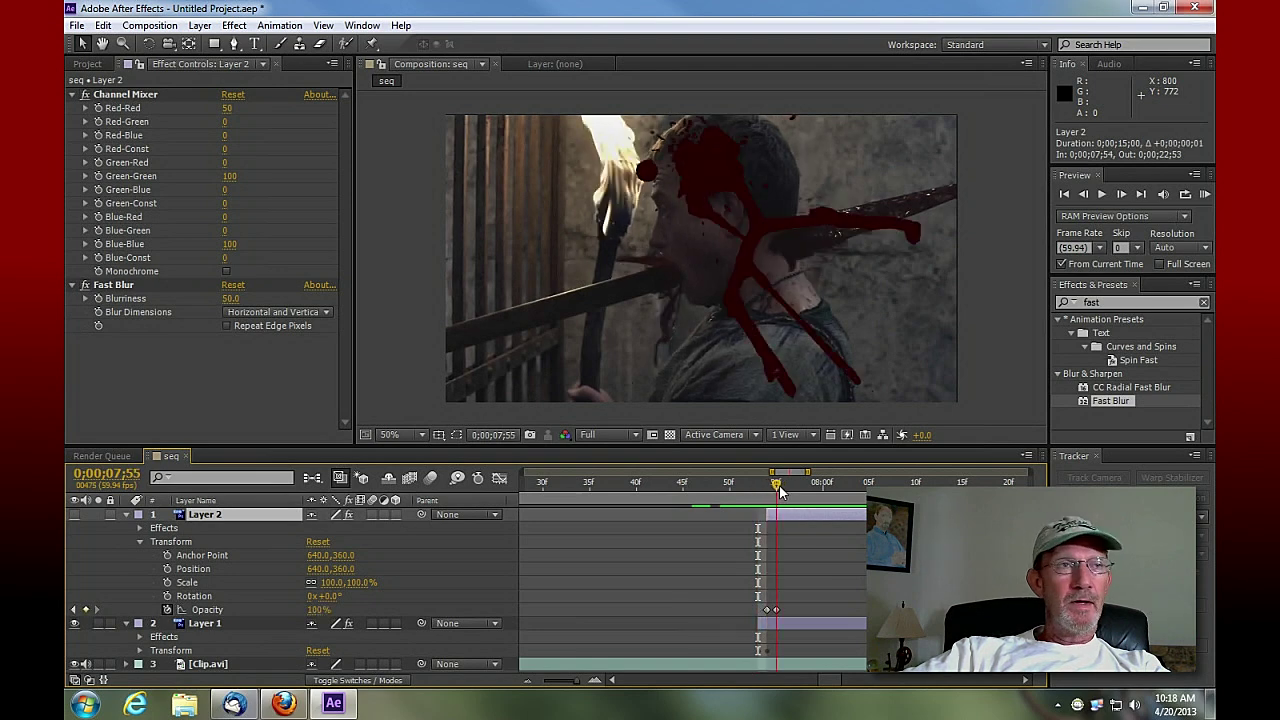
left_click(75, 515)
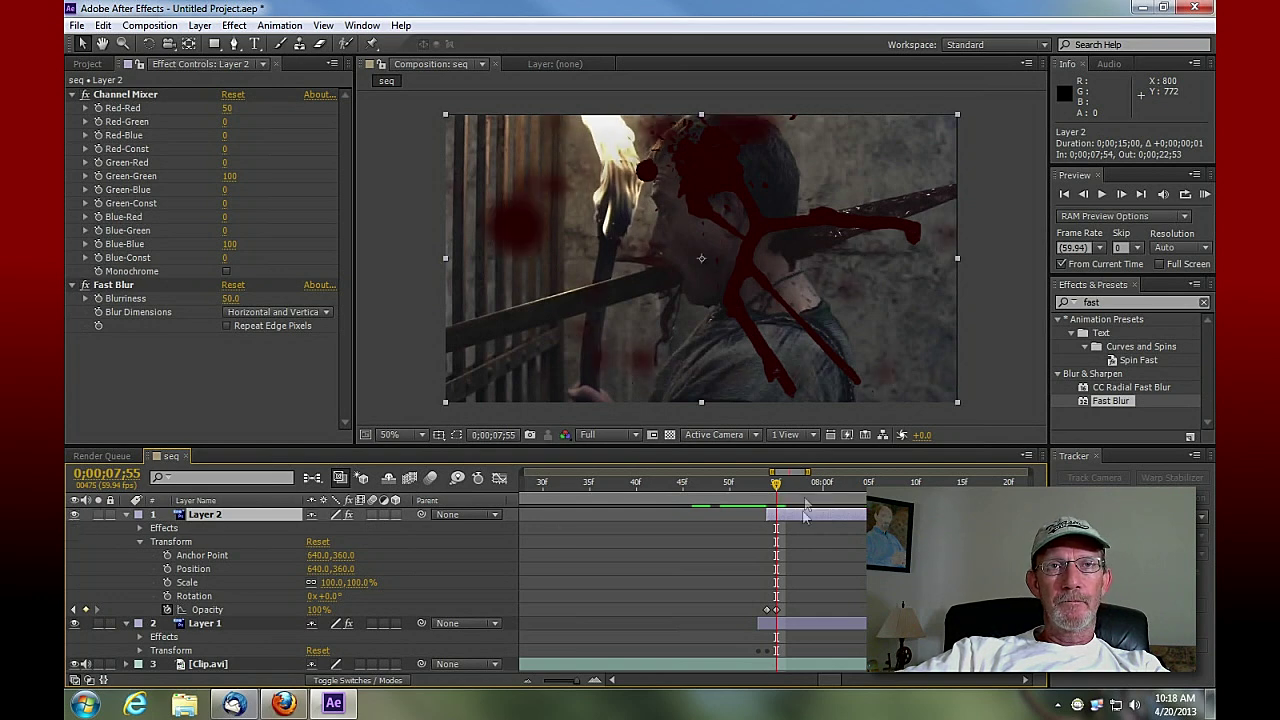
Compare Layer 2's appearance at 0;00;07;54 and 0;00;07;55, and hide the layer
mouse_move(777, 485)
left_mouse_down()
mouse_move(741, 495)
mouse_move(785, 497)
mouse_move(753, 498)
mouse_move(770, 508)
left_mouse_up()
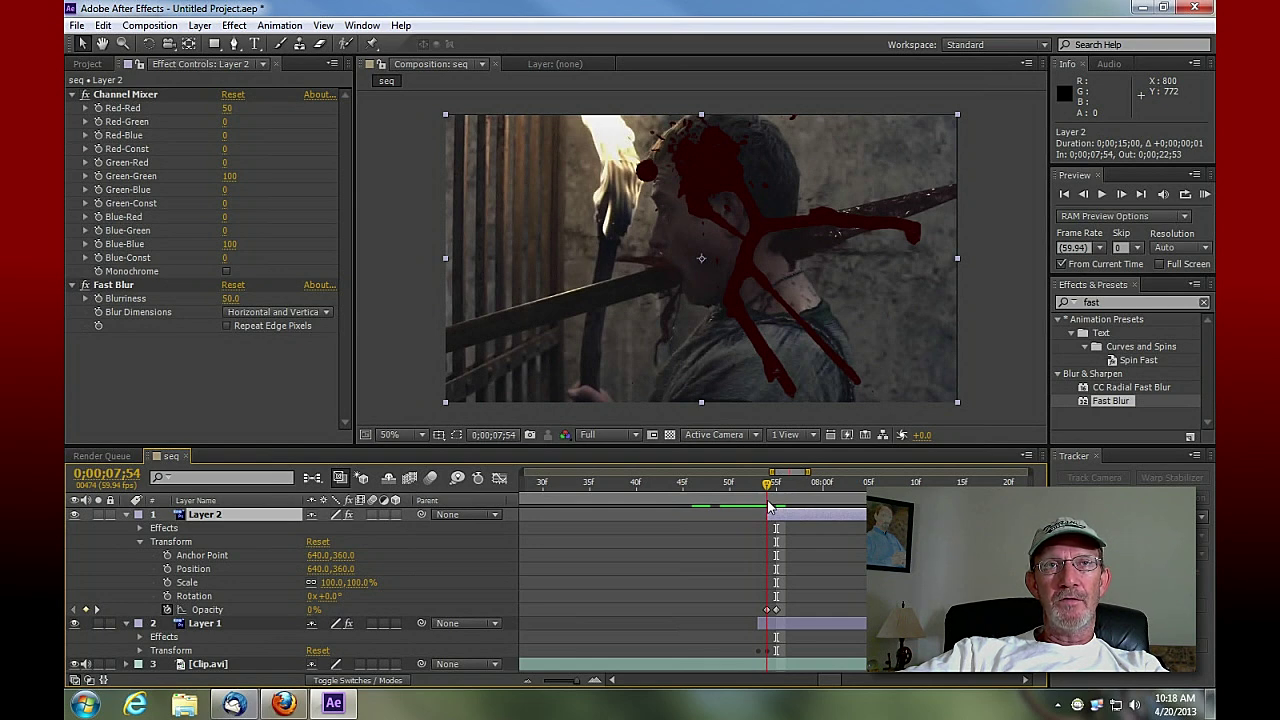
left_click_drag(770, 508, 780, 508)
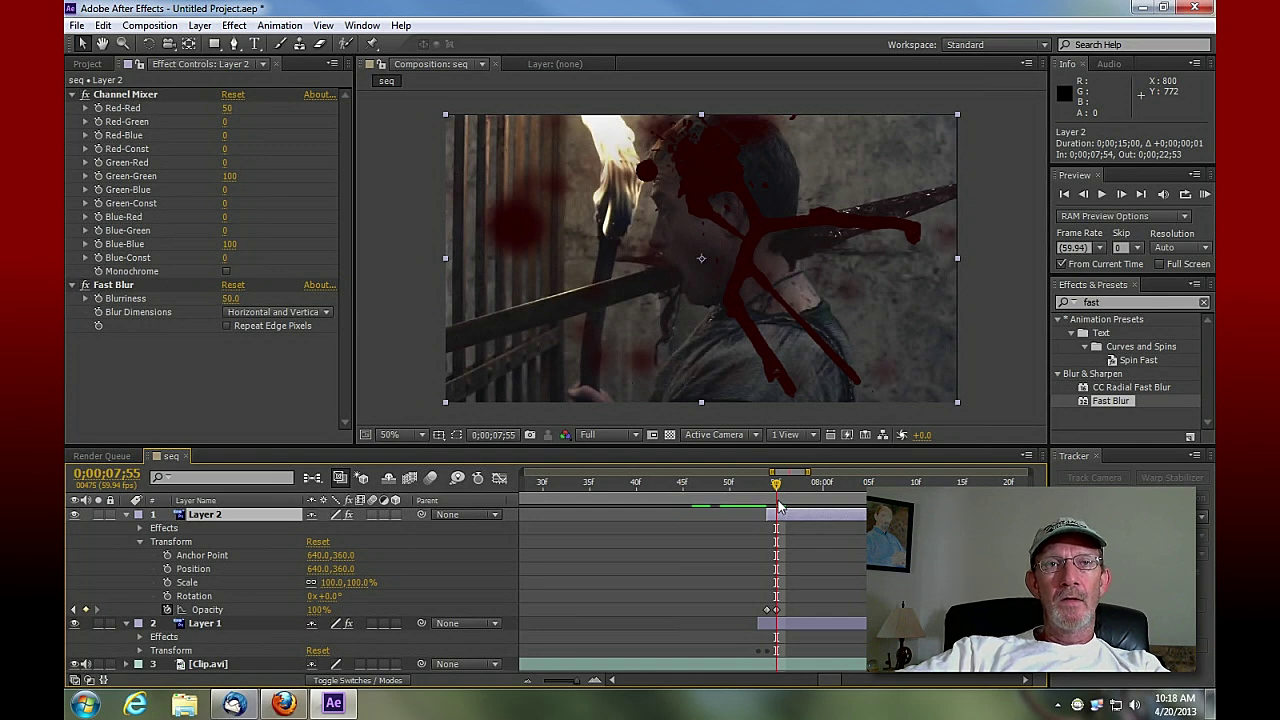
left_click(77, 512)
mouse_move(777, 495)
left_mouse_down()
mouse_move(748, 496)
mouse_move(767, 500)
left_mouse_up()
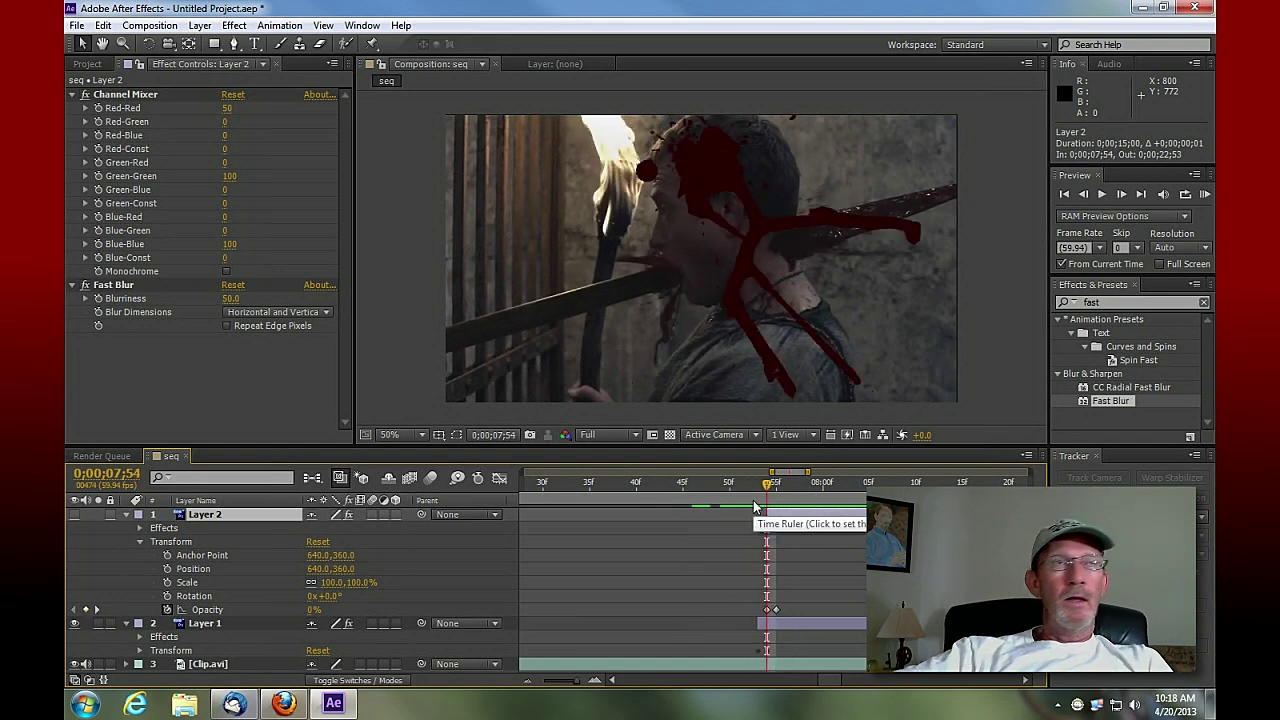
Create a 1280 x 720 px solid in the dark red sampled from the blood spatter
left_click(200, 26)
mouse_move(226, 44)
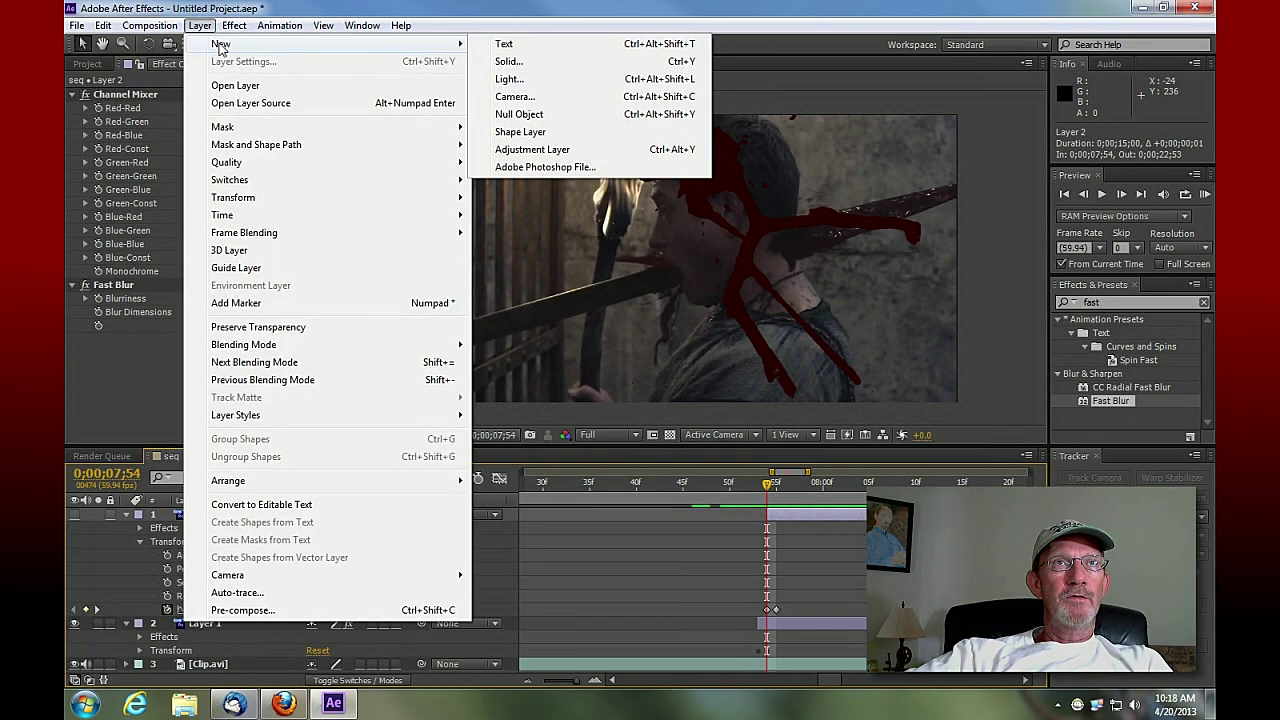
left_click(517, 61)
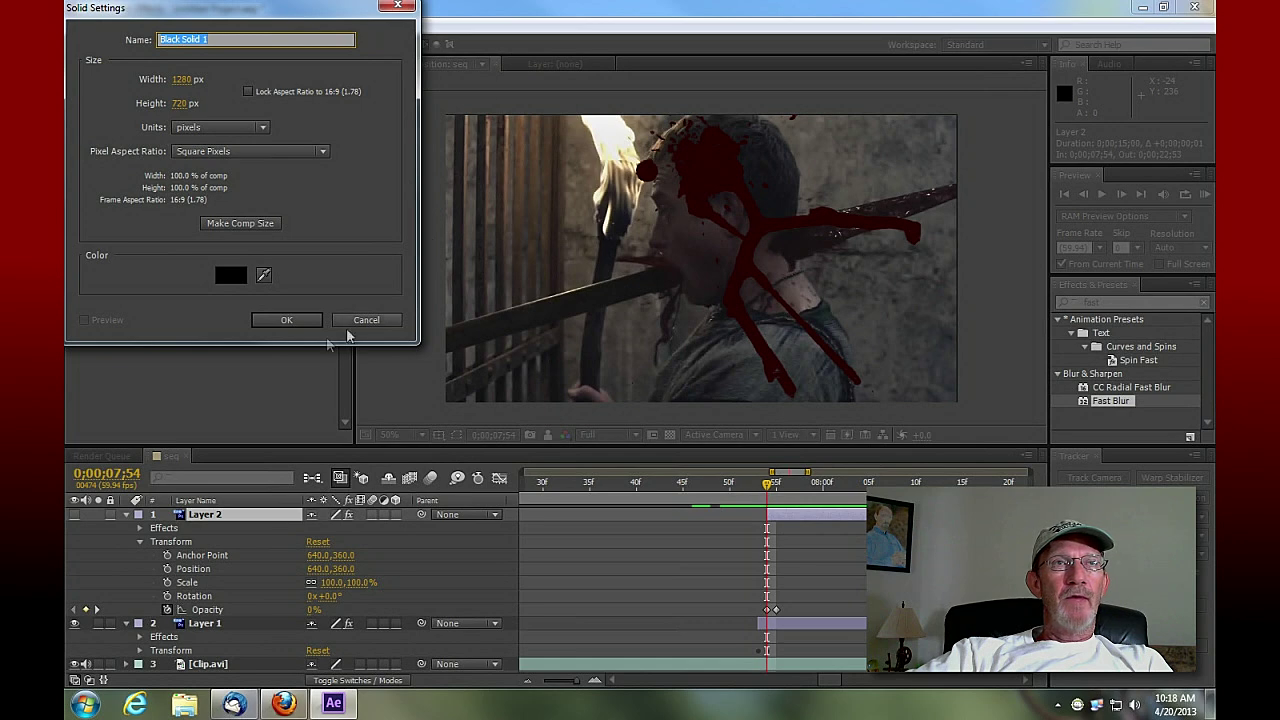
left_click(263, 275)
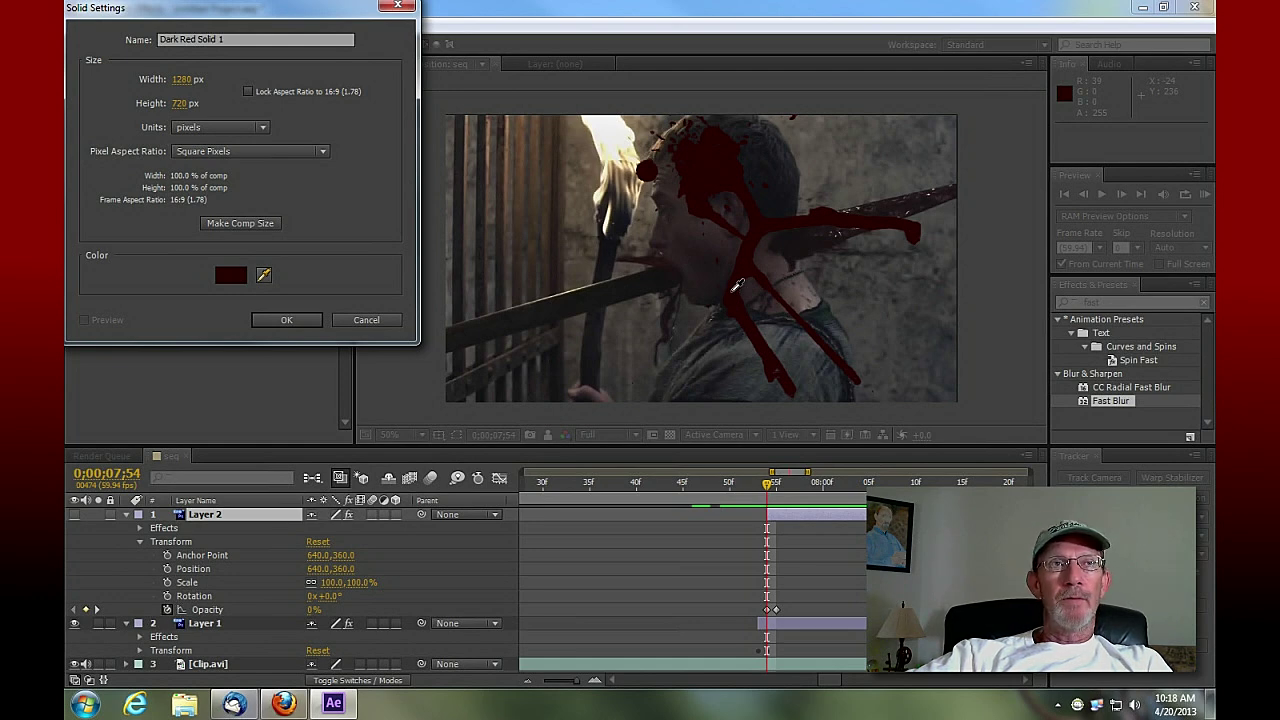
left_click(737, 287)
left_click(292, 319)
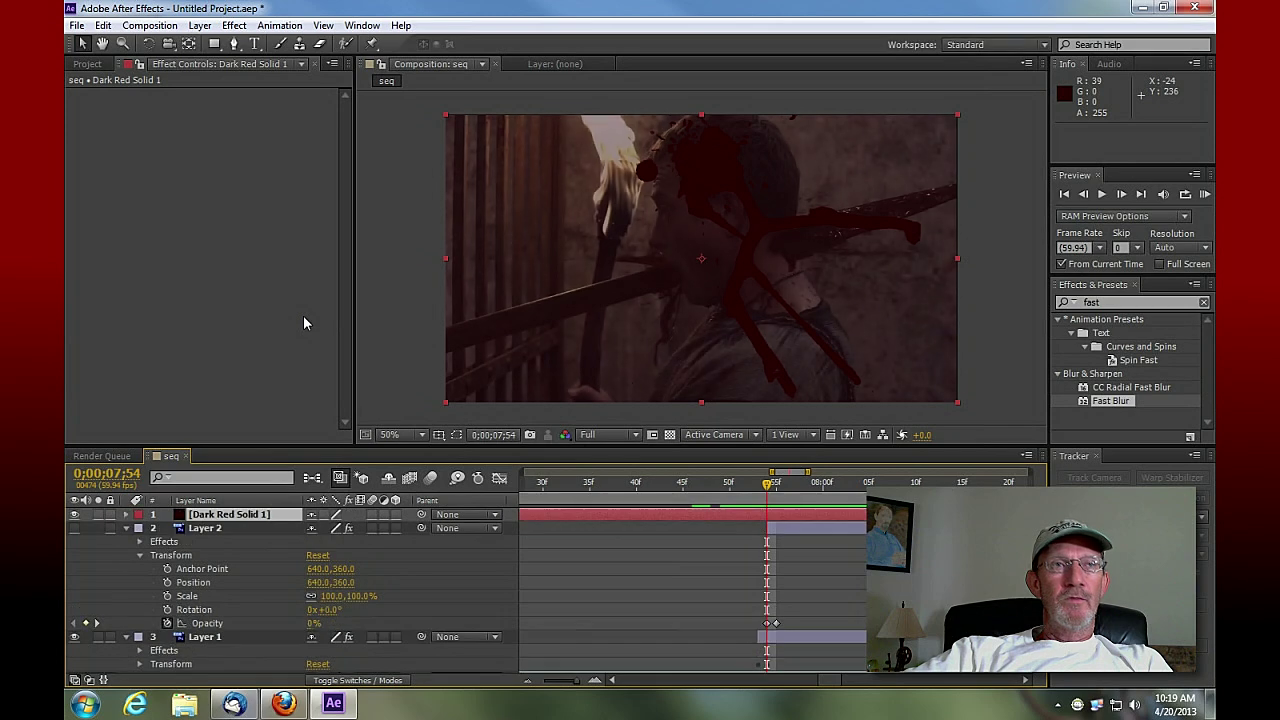
Lower the dark red solid's Opacity to 54% so the clip shows through
left_click(125, 528)
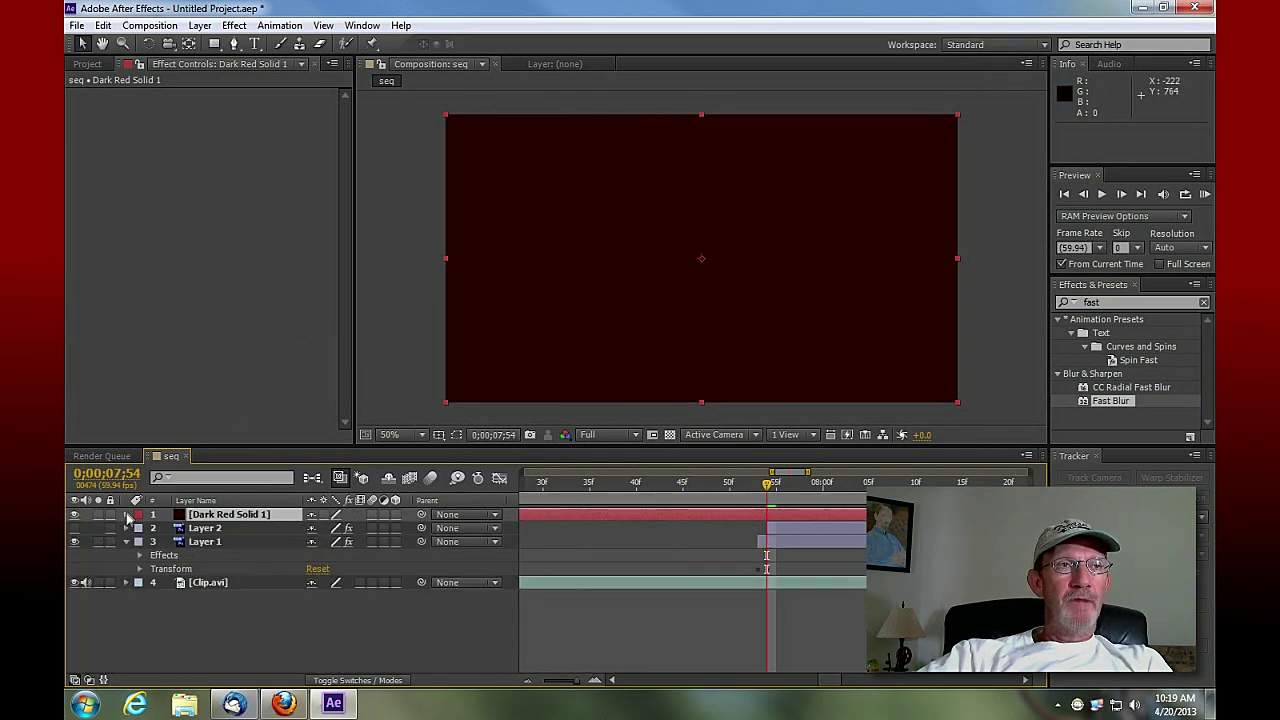
left_click(126, 515)
left_click(140, 528)
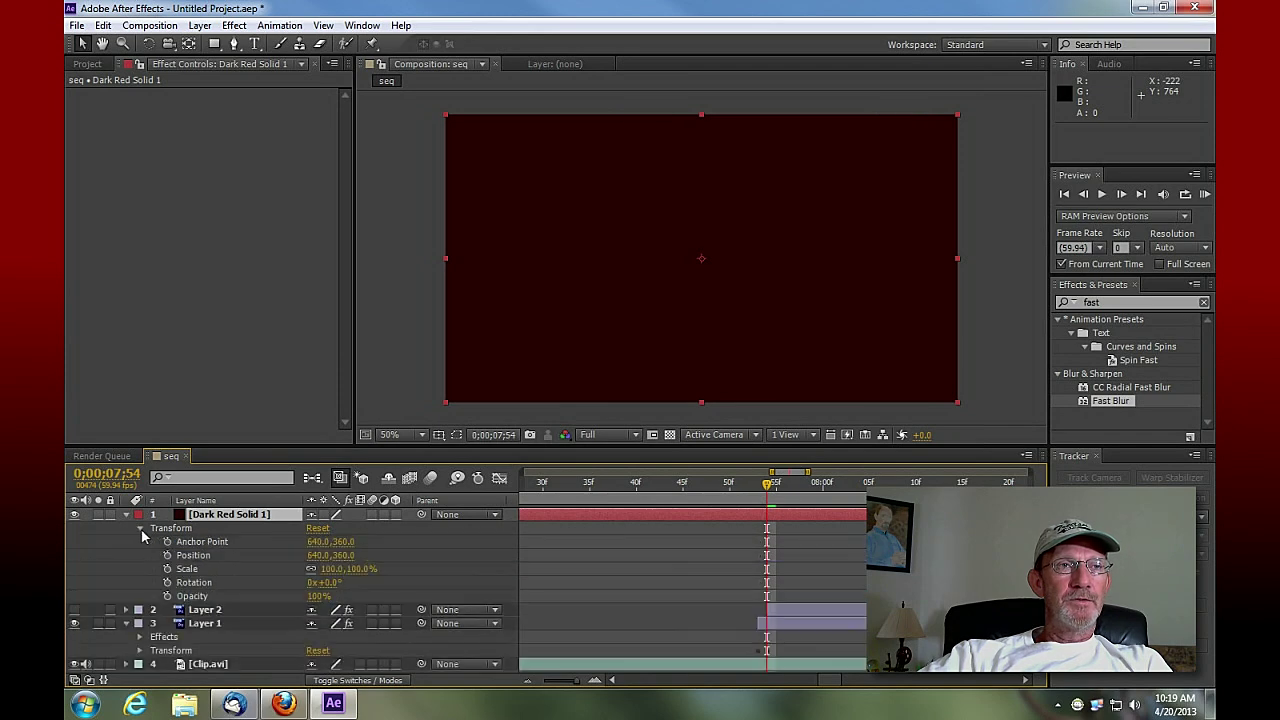
left_click_drag(318, 596, 286, 598)
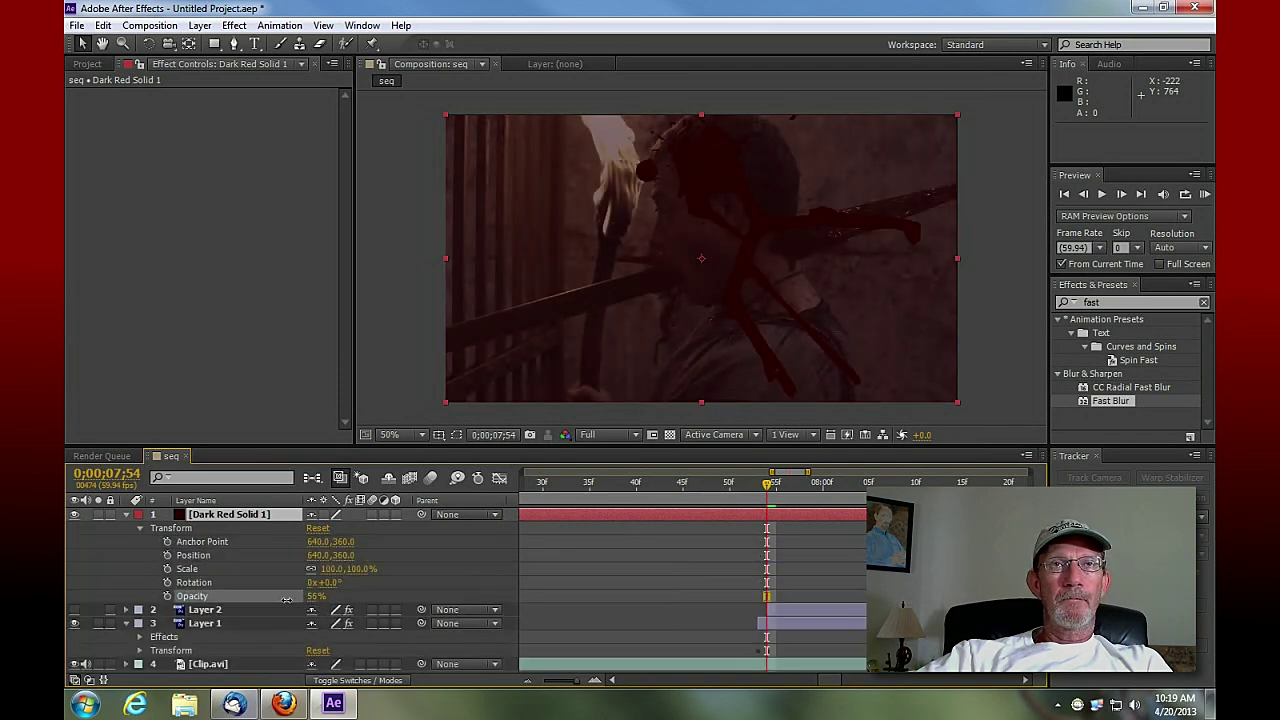
Draw a closed seven-vertex blood-drip mask on the dark red solid with the Pen tool, over the man's cheek beneath the spatter
key("period")
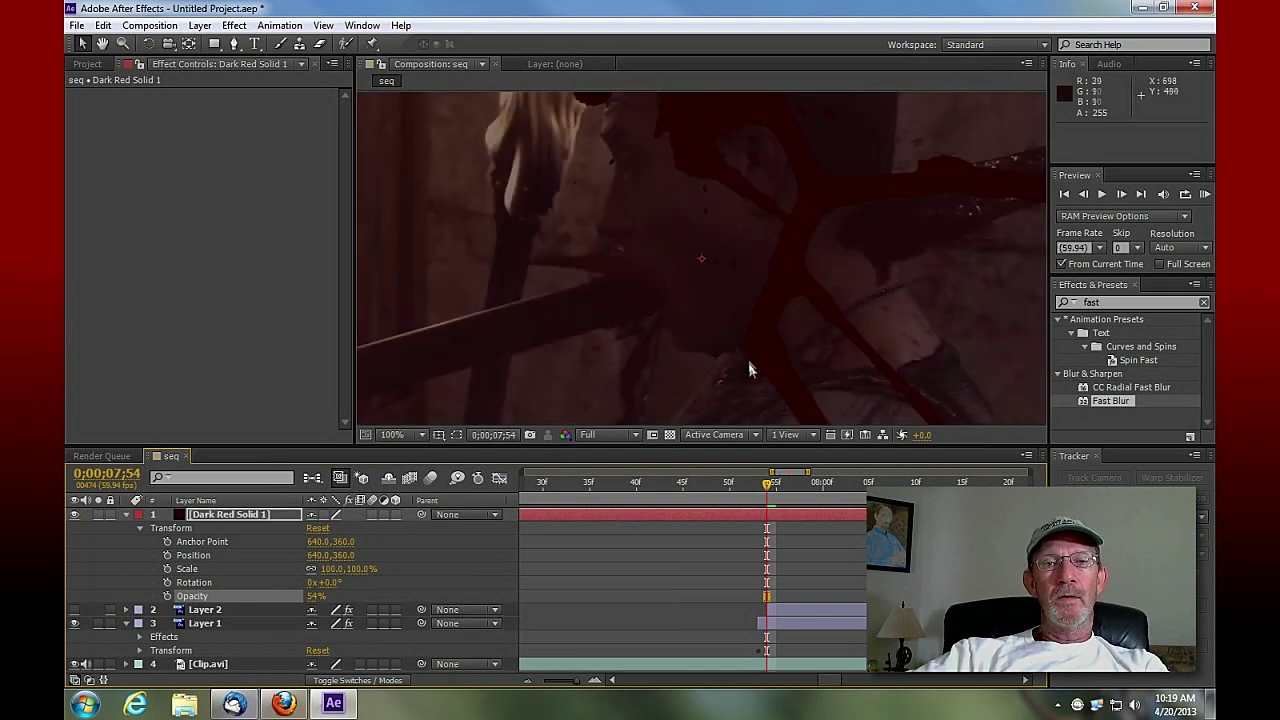
key("space")
left_click_drag(803, 364, 754, 438)
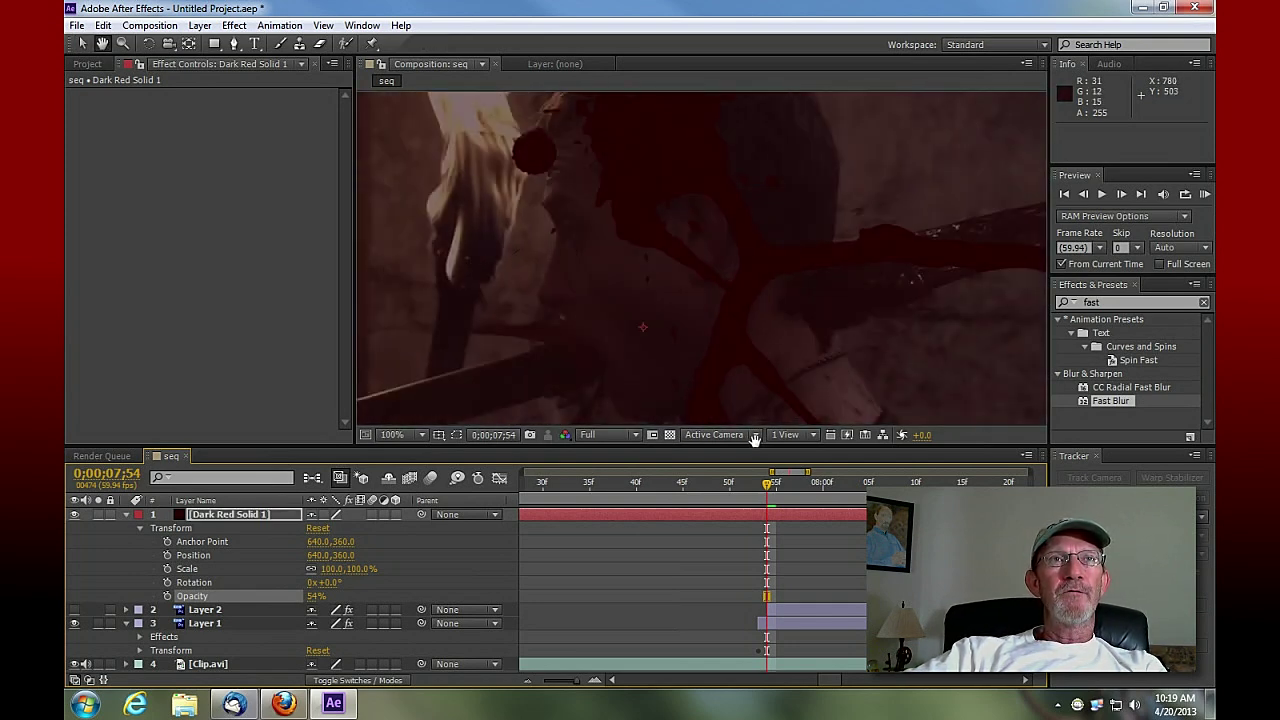
left_click_drag(511, 200, 641, 228)
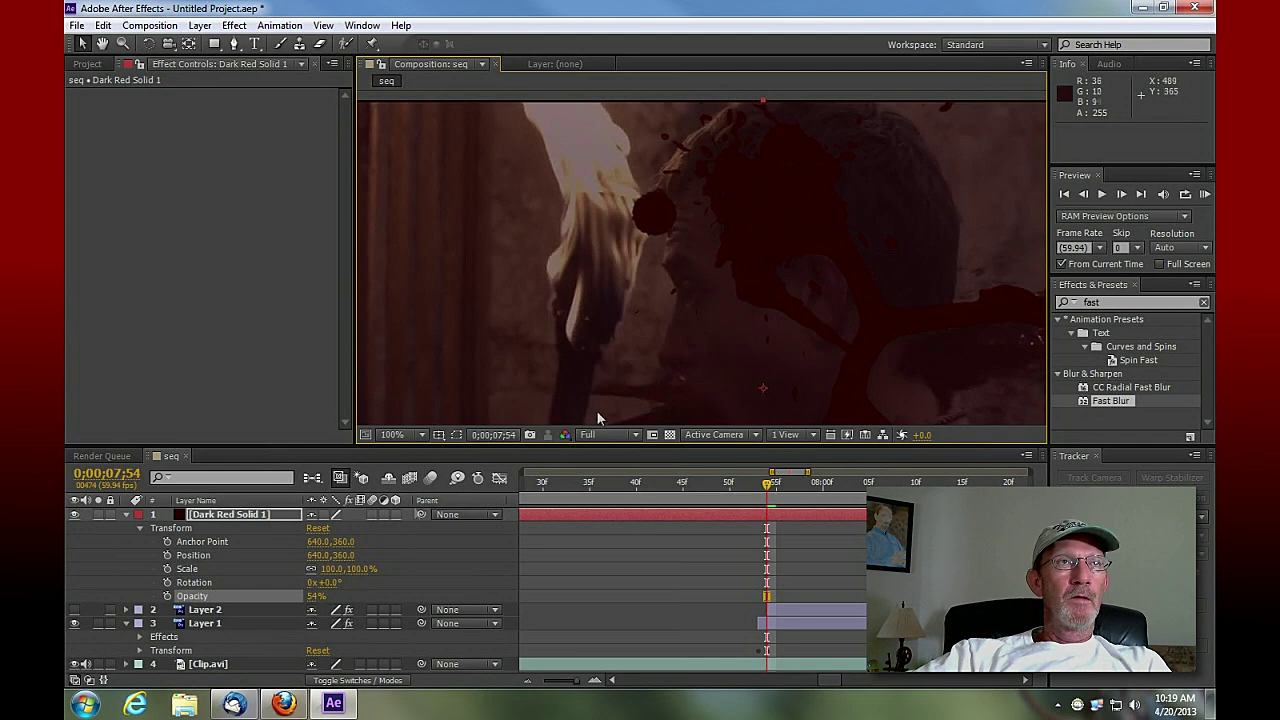
left_click(236, 44)
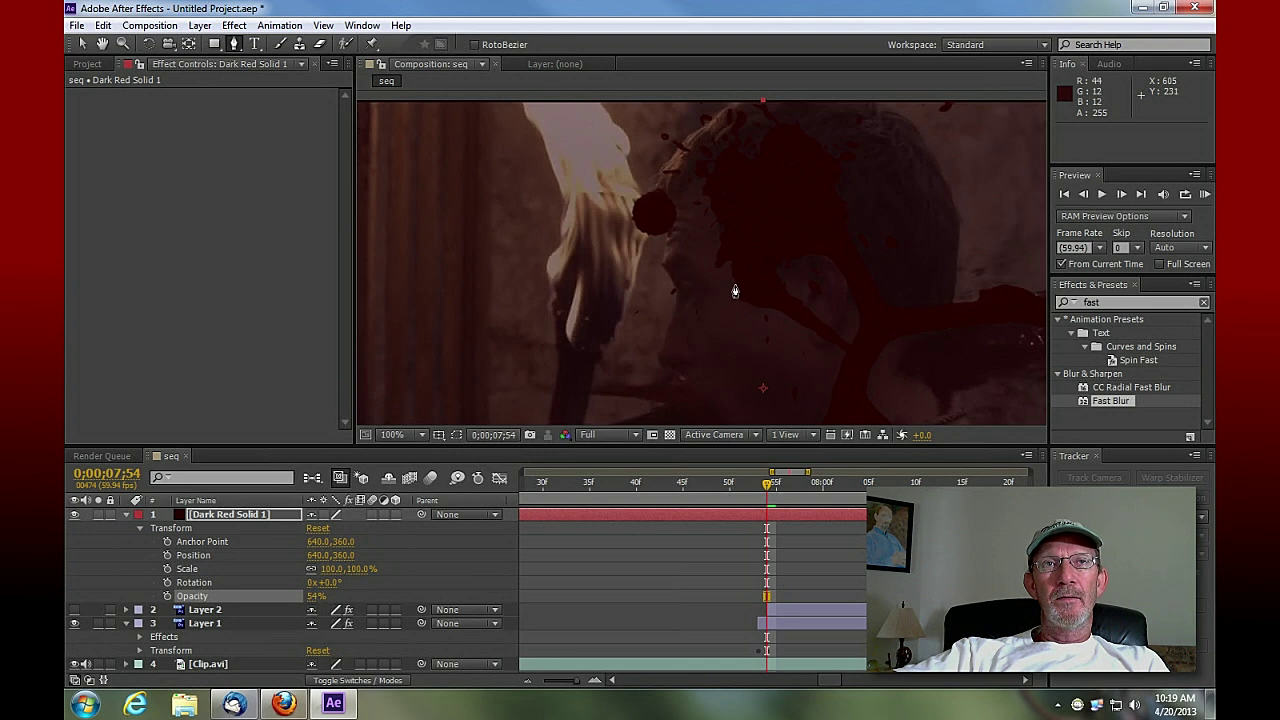
left_click_drag(736, 277, 770, 299)
left_click(766, 270)
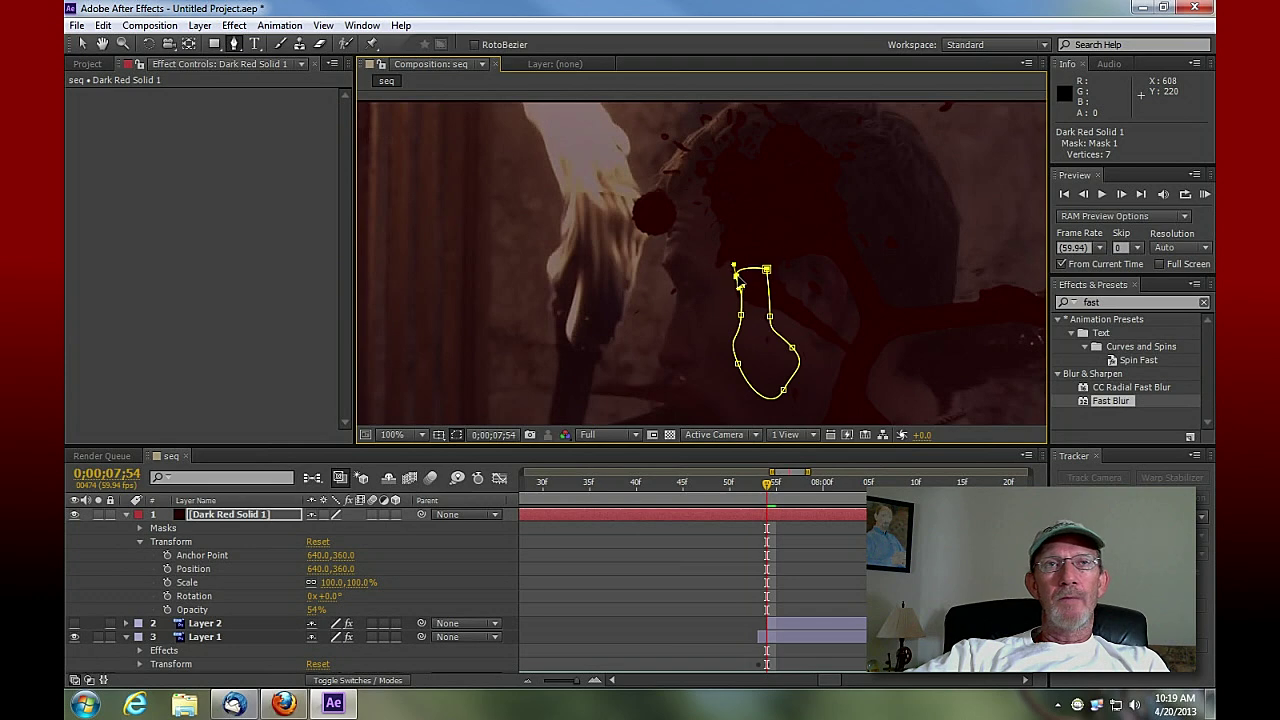
left_click(736, 277)
Set the masked dark red solid's Opacity back to 100%
key("comma")
key("comma")
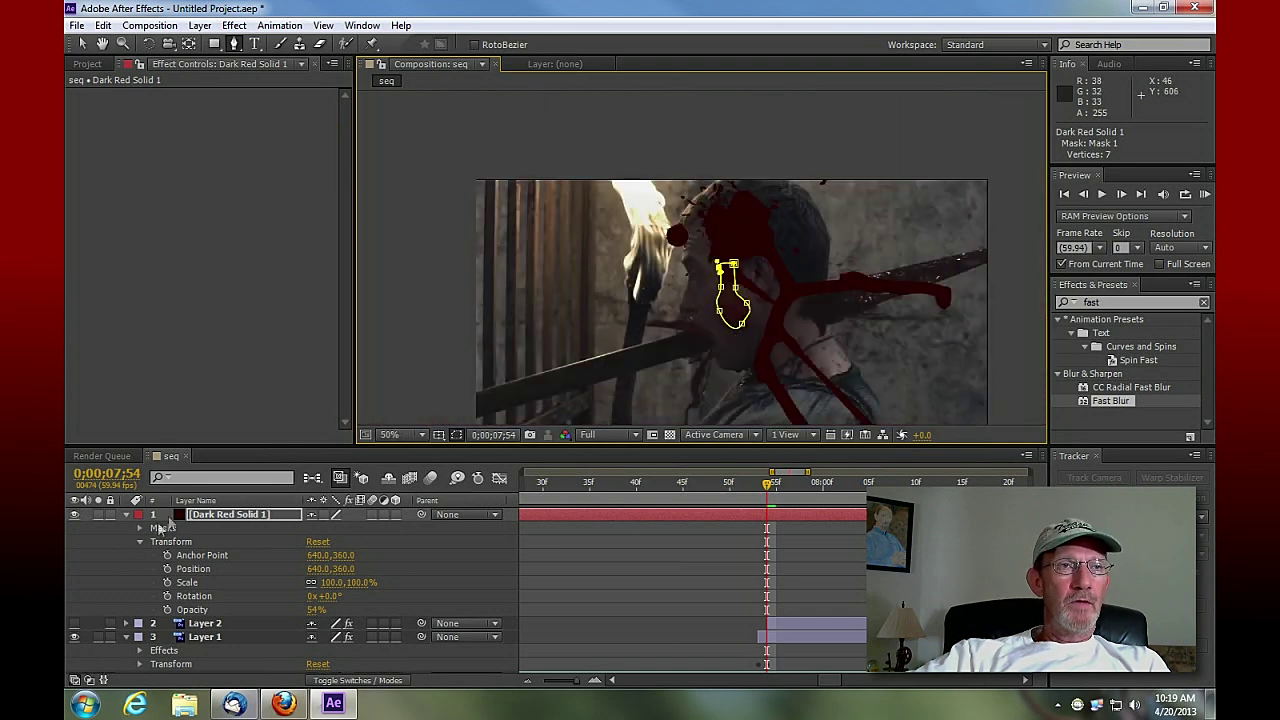
left_click_drag(316, 610, 388, 609)
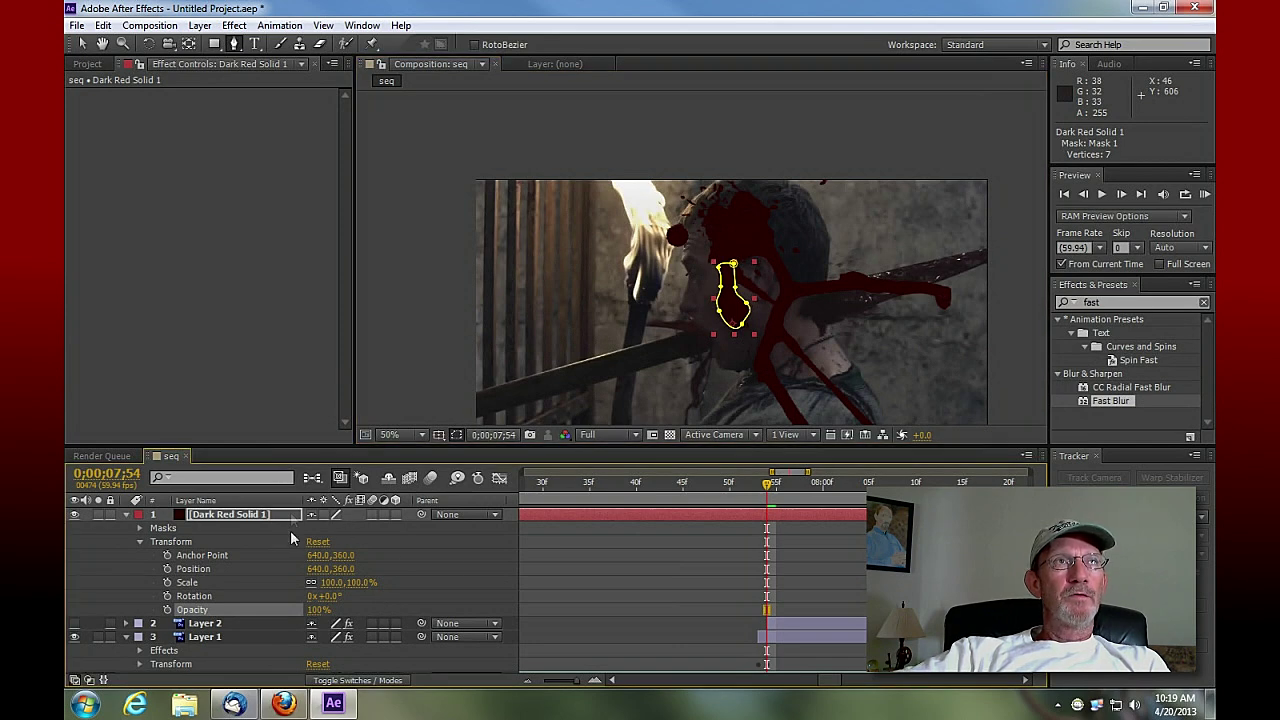
Try moving the masked drip to position 566, 434 over the man's jaw, and undo the move
left_click(84, 45)
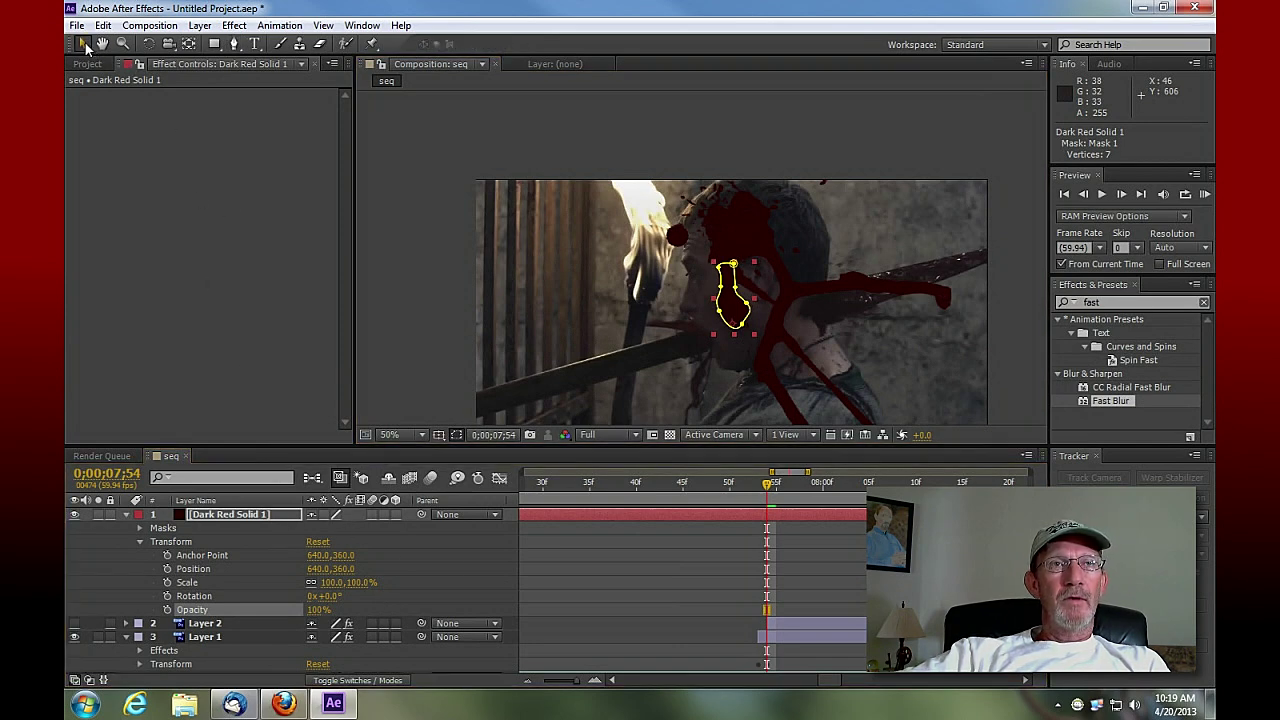
left_click(426, 359)
left_click_drag(733, 316, 706, 346)
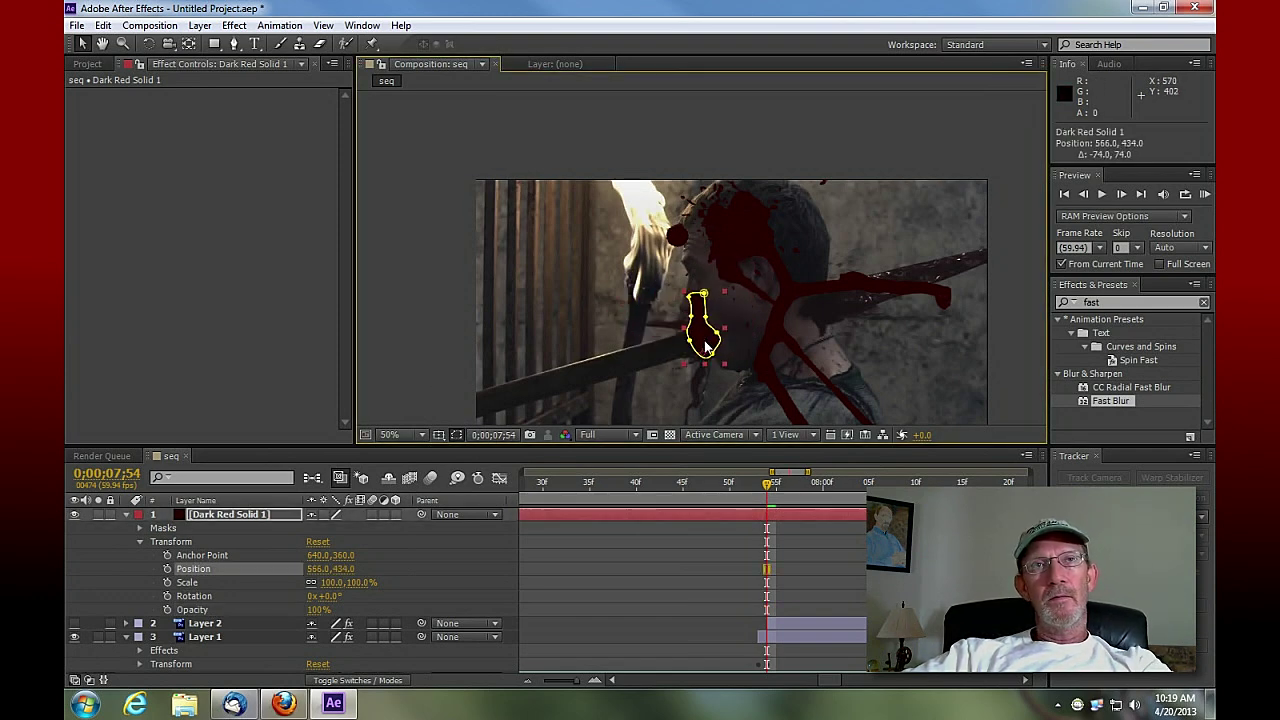
key("ctrl+z")
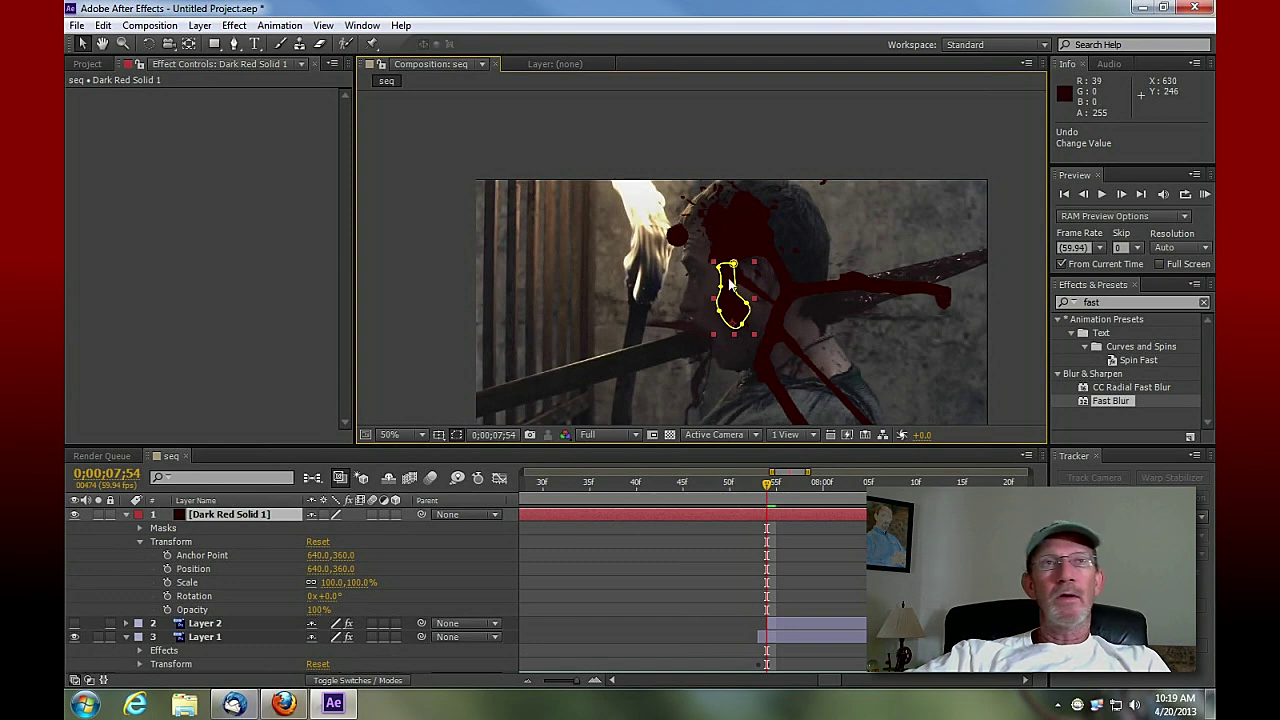
Keyframe the dark red solid's Opacity at 0% on 0;00;07;53 and 100% on 0;00;07;54
key("period")
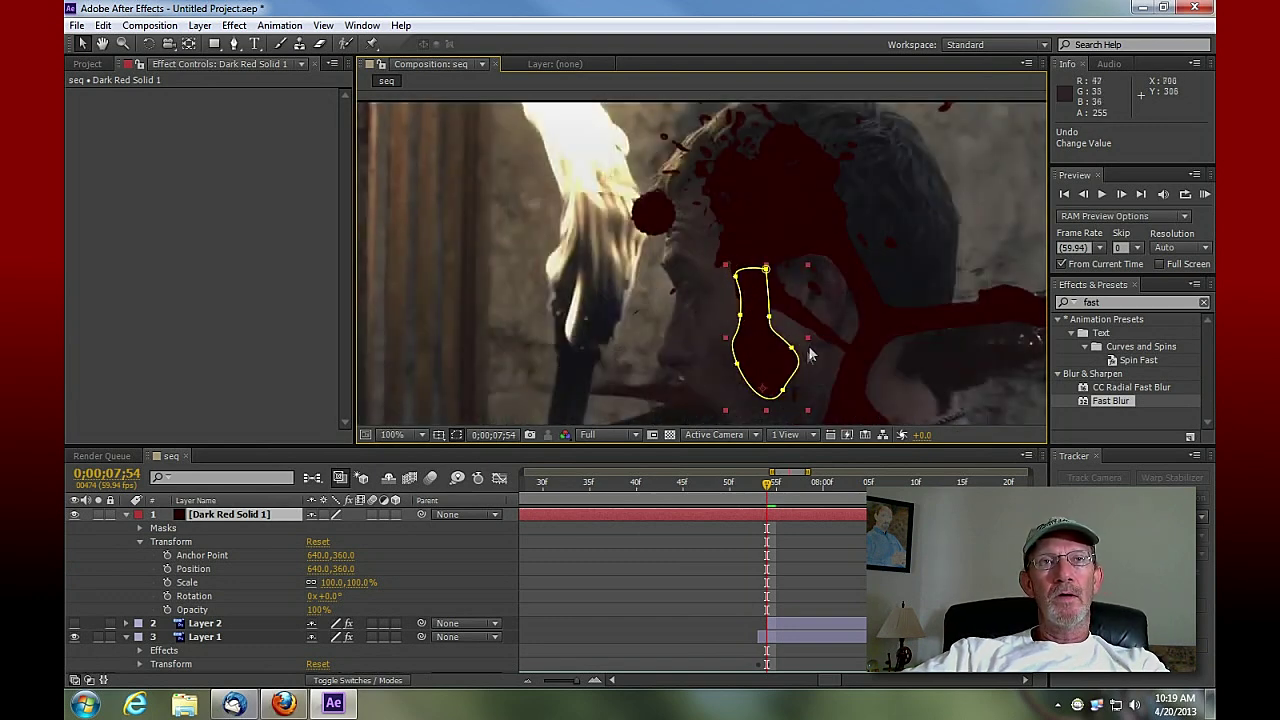
left_click_drag(812, 352, 730, 263)
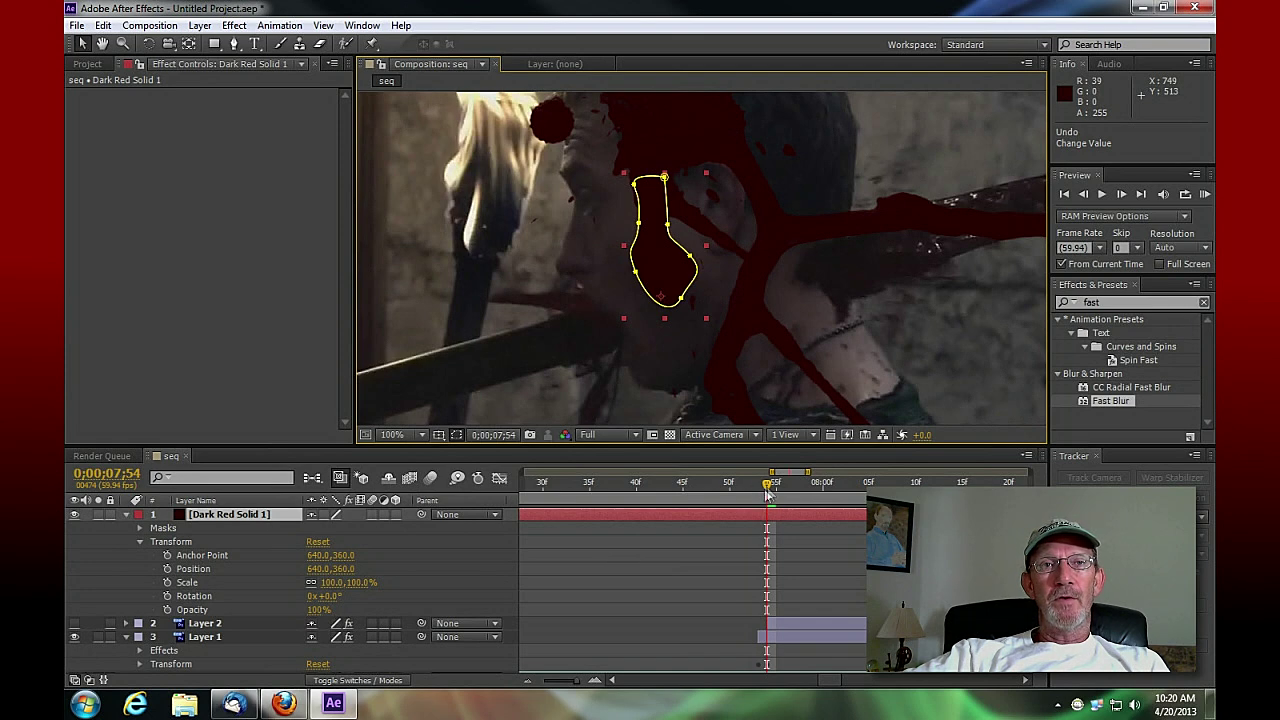
mouse_move(769, 492)
left_mouse_down()
mouse_move(756, 496)
mouse_move(773, 498)
left_mouse_up()
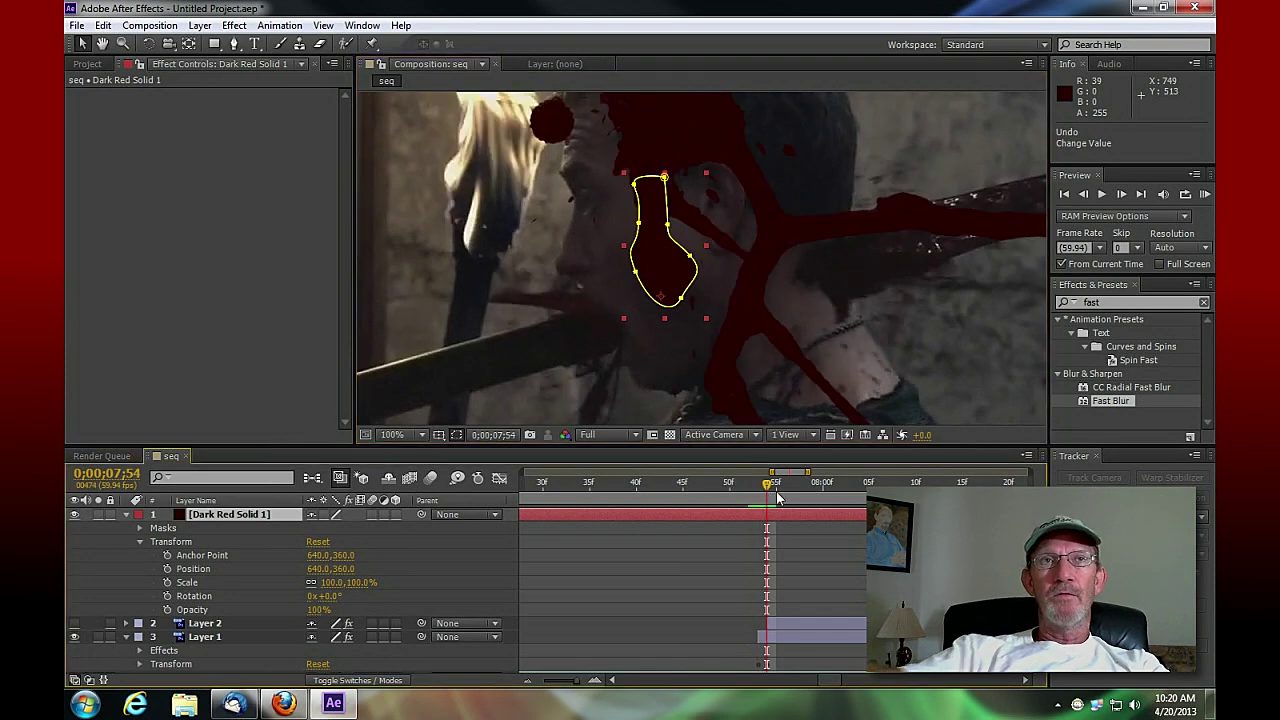
key("Page_Up")
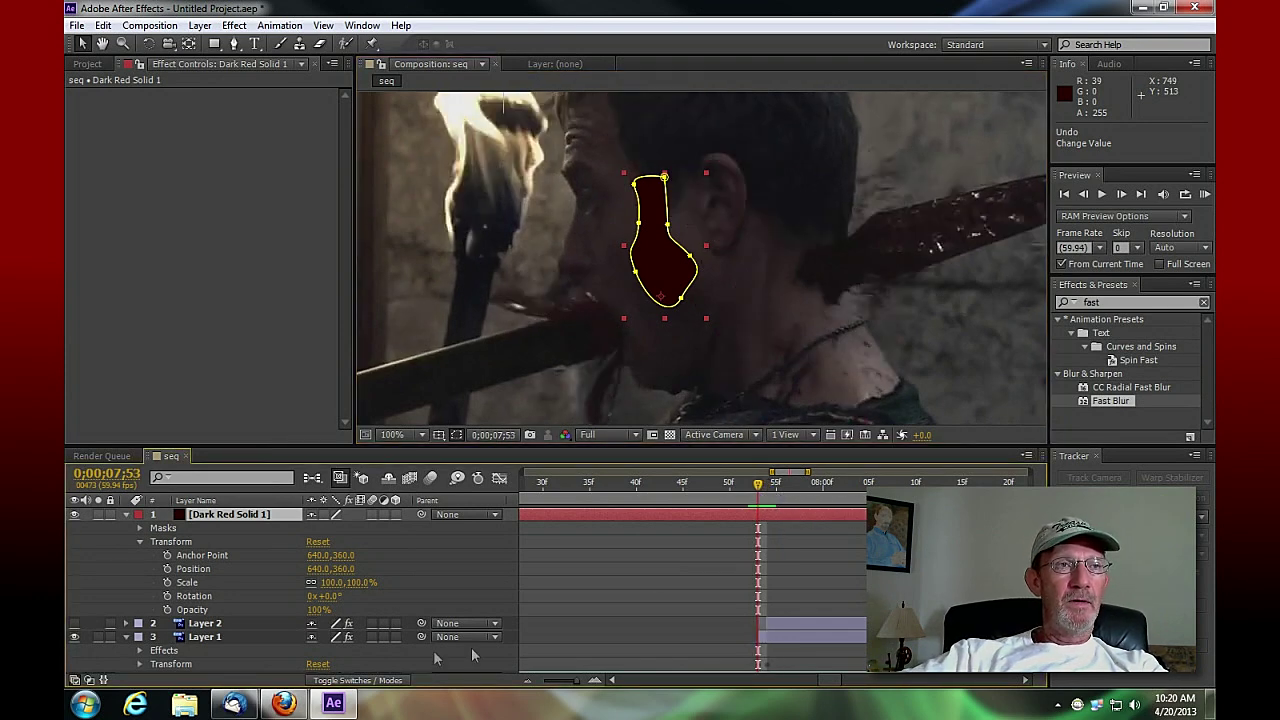
left_click(167, 609)
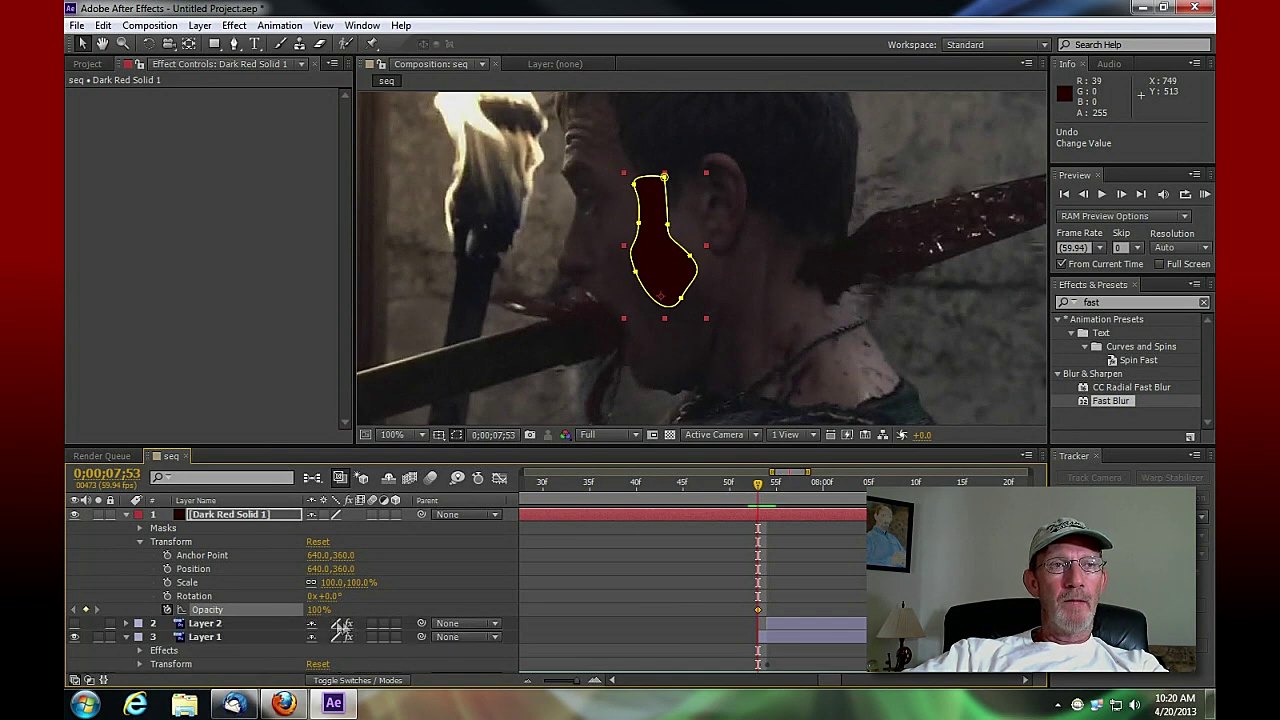
left_click_drag(313, 610, 190, 607)
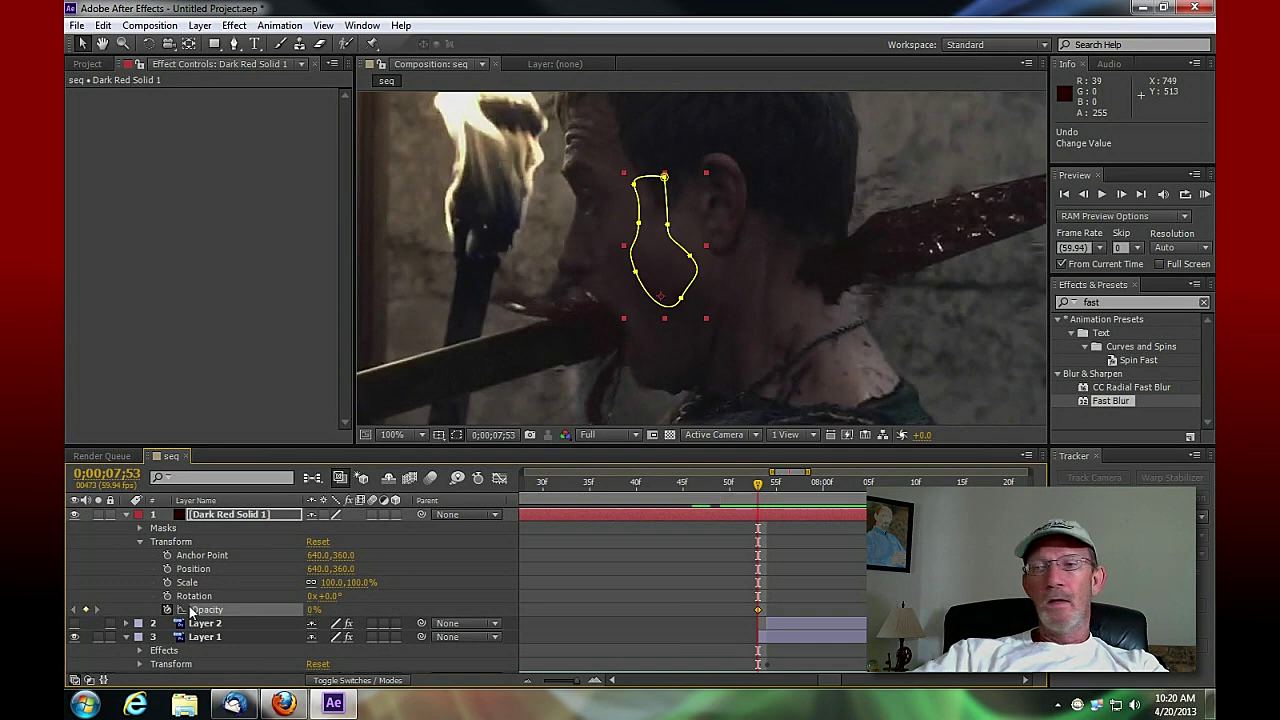
key("Page_Down")
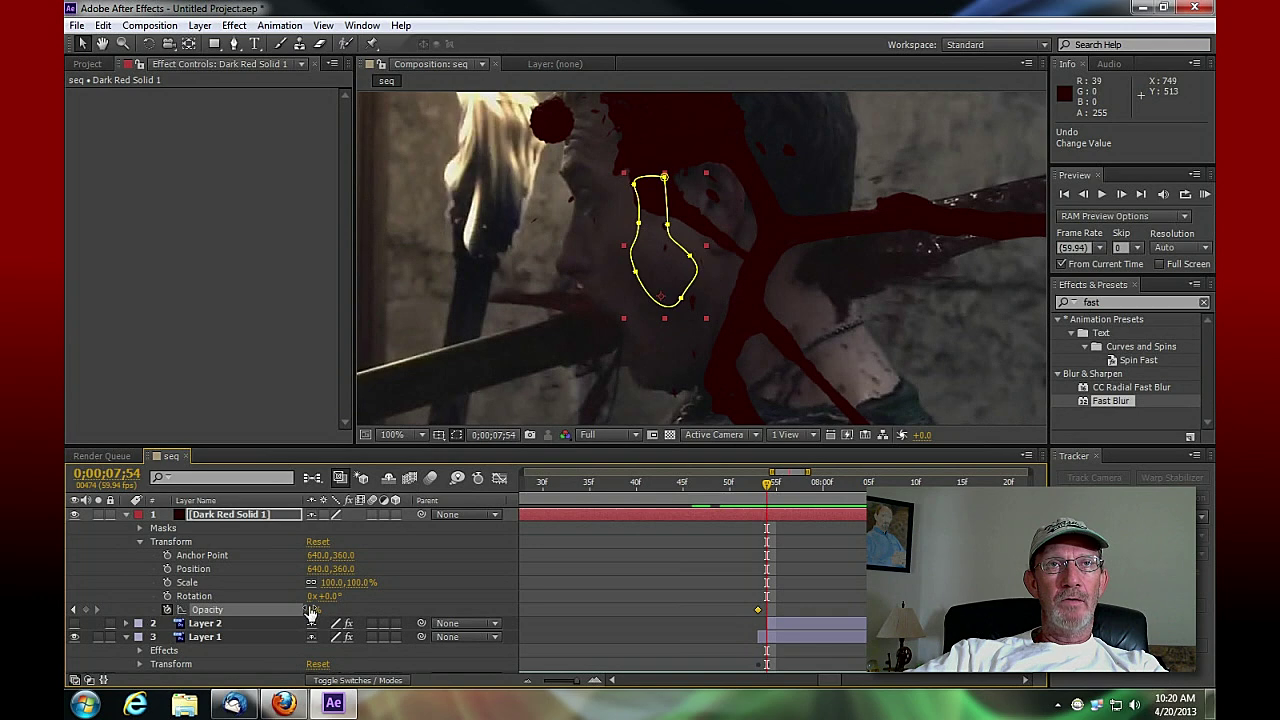
left_click_drag(318, 610, 417, 606)
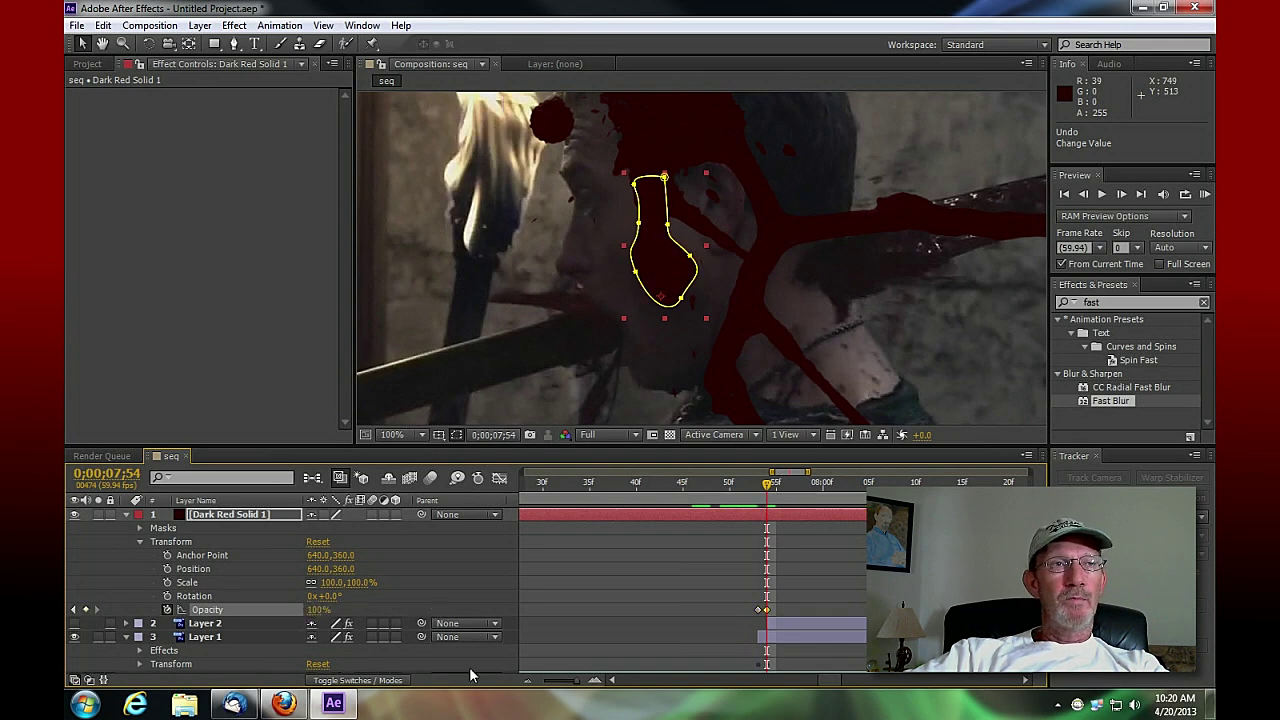
Add Anchor Point, Position, Scale and Rotation keyframes to the dark red solid at 0;00;07;54
left_click(167, 555)
left_click(167, 568)
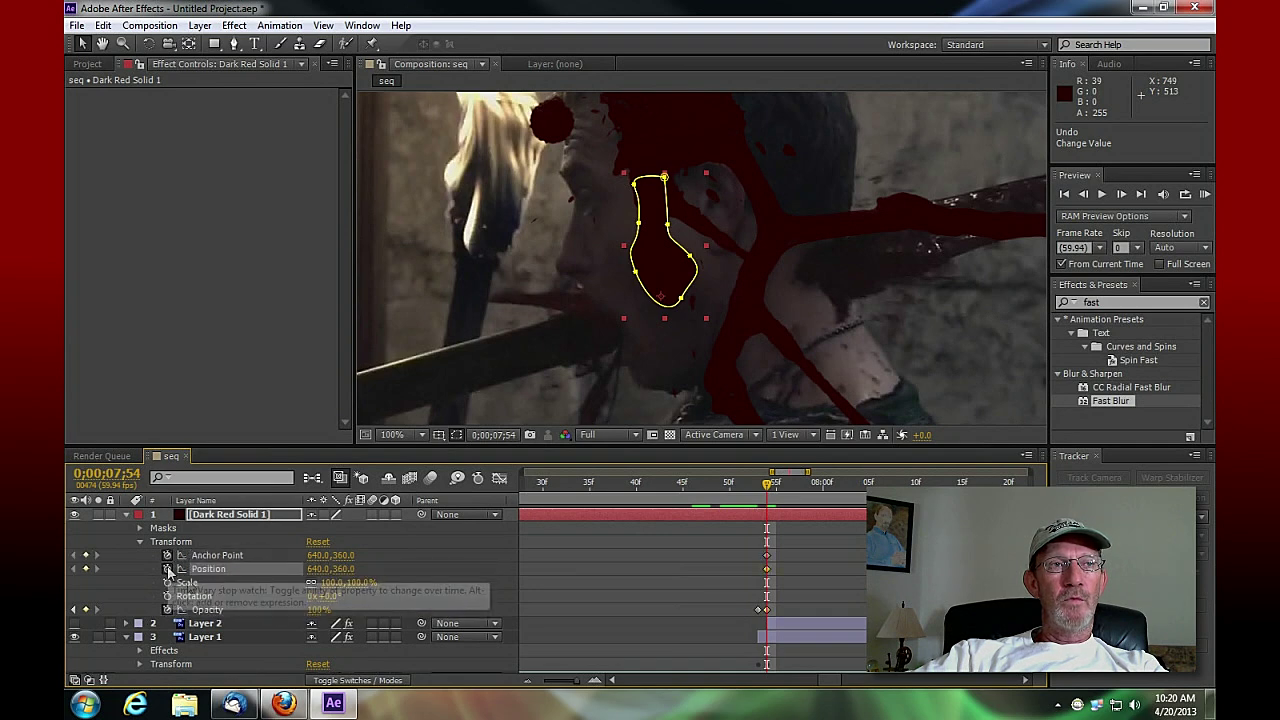
left_click(167, 582)
left_click(167, 596)
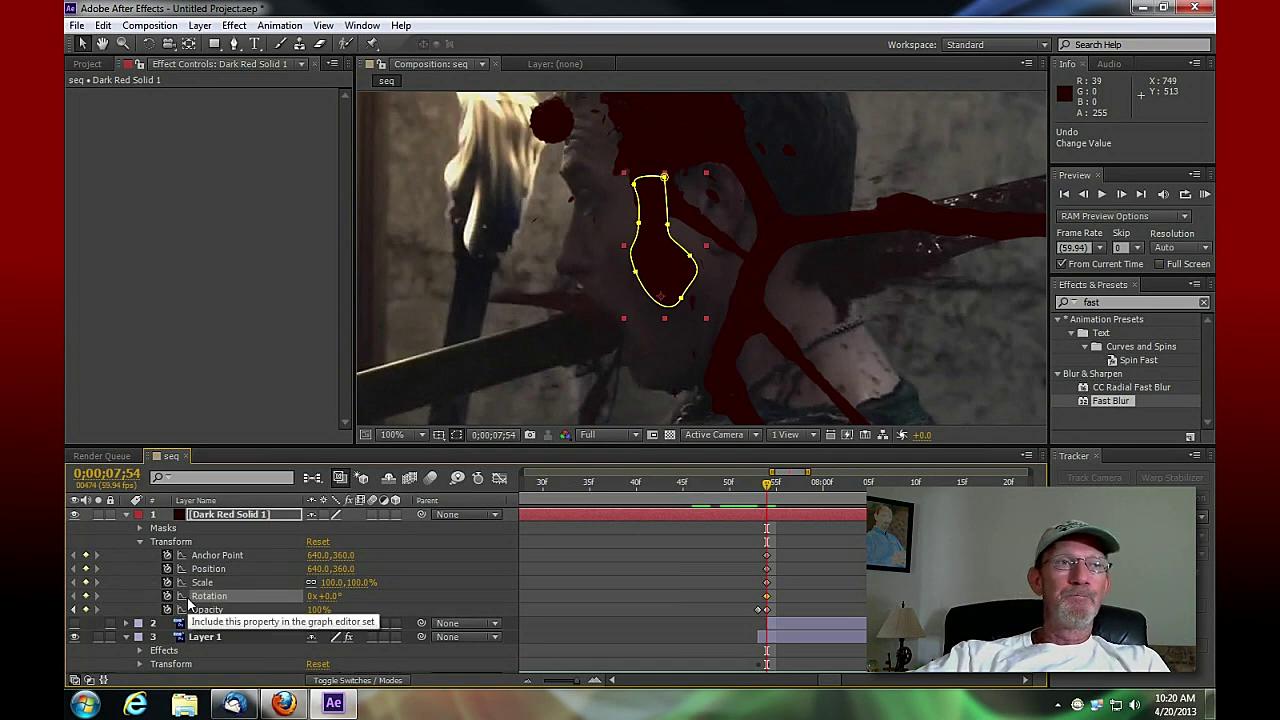
Add Mask Path, Mask Feather, Mask Opacity and Mask Expansion keyframes to Mask 1 at 0;00;07;54
left_click(140, 527)
left_click(154, 542)
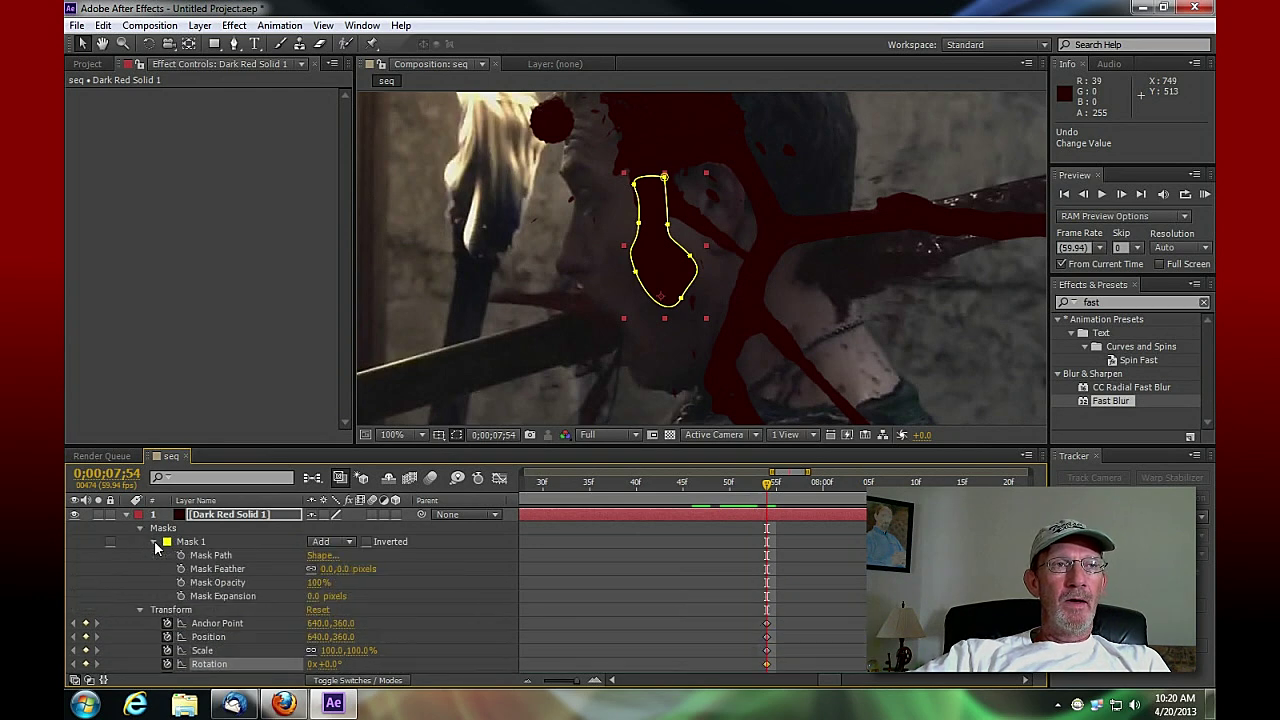
left_click(181, 555)
left_click(181, 569)
left_click(181, 582)
left_click(181, 596)
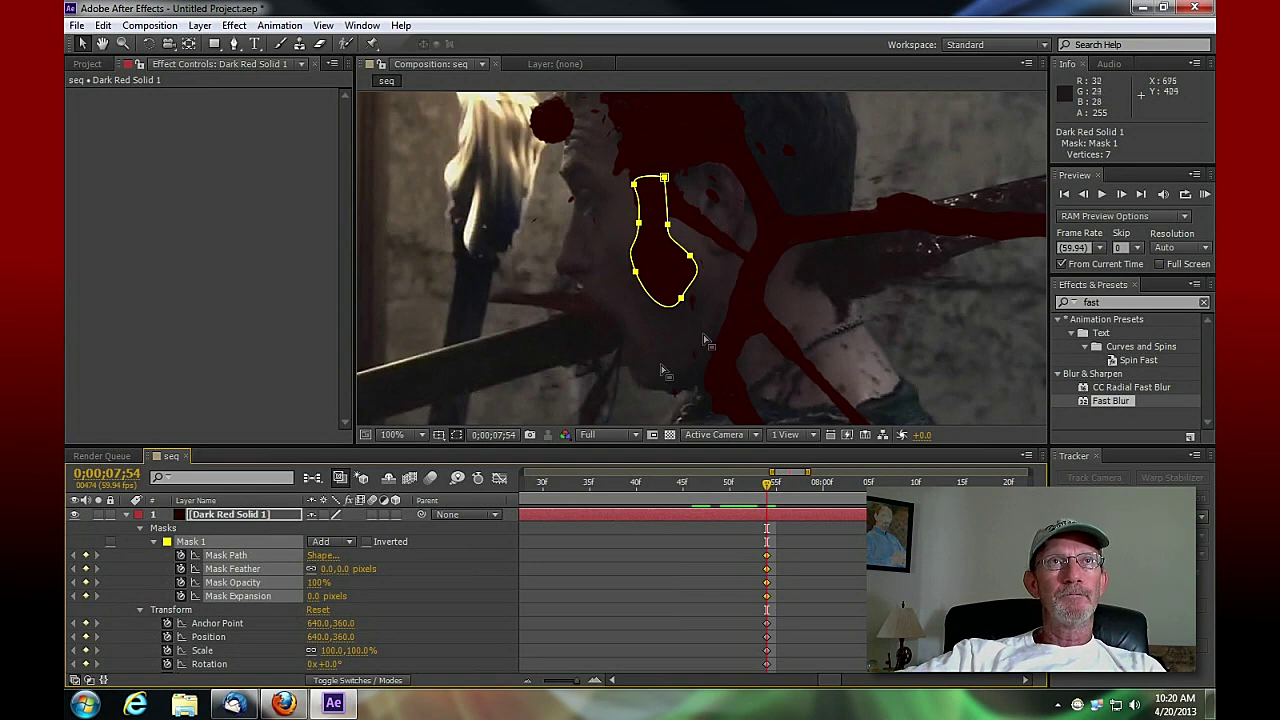
Fit the whole video frame in the composition viewer
scroll(671, 380, "down", 4)
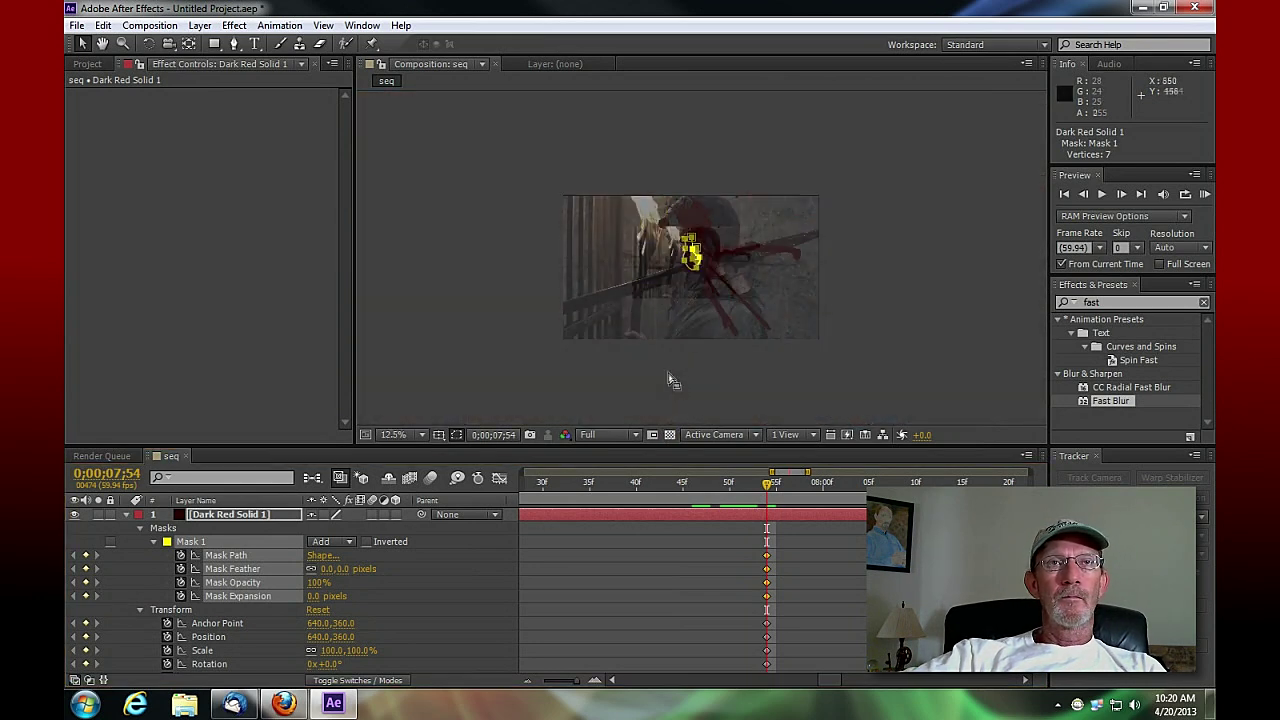
scroll(666, 364, "up", 2)
left_click(424, 434)
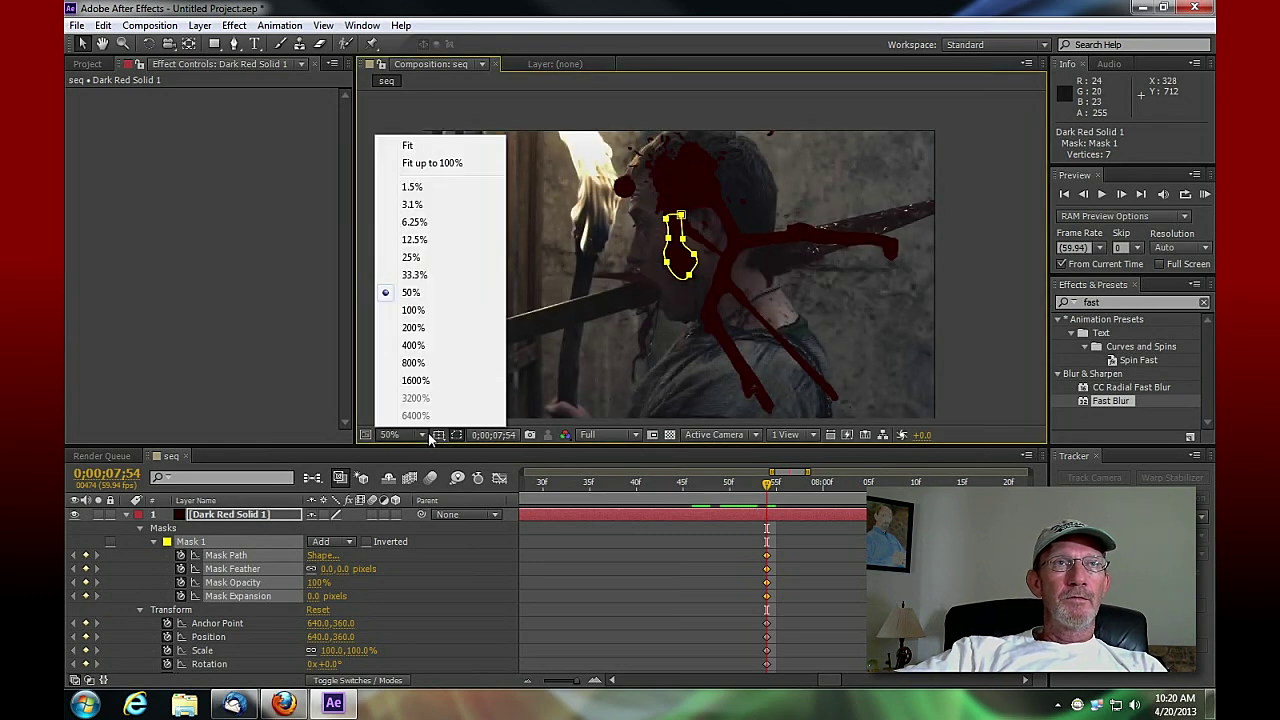
left_click(421, 150)
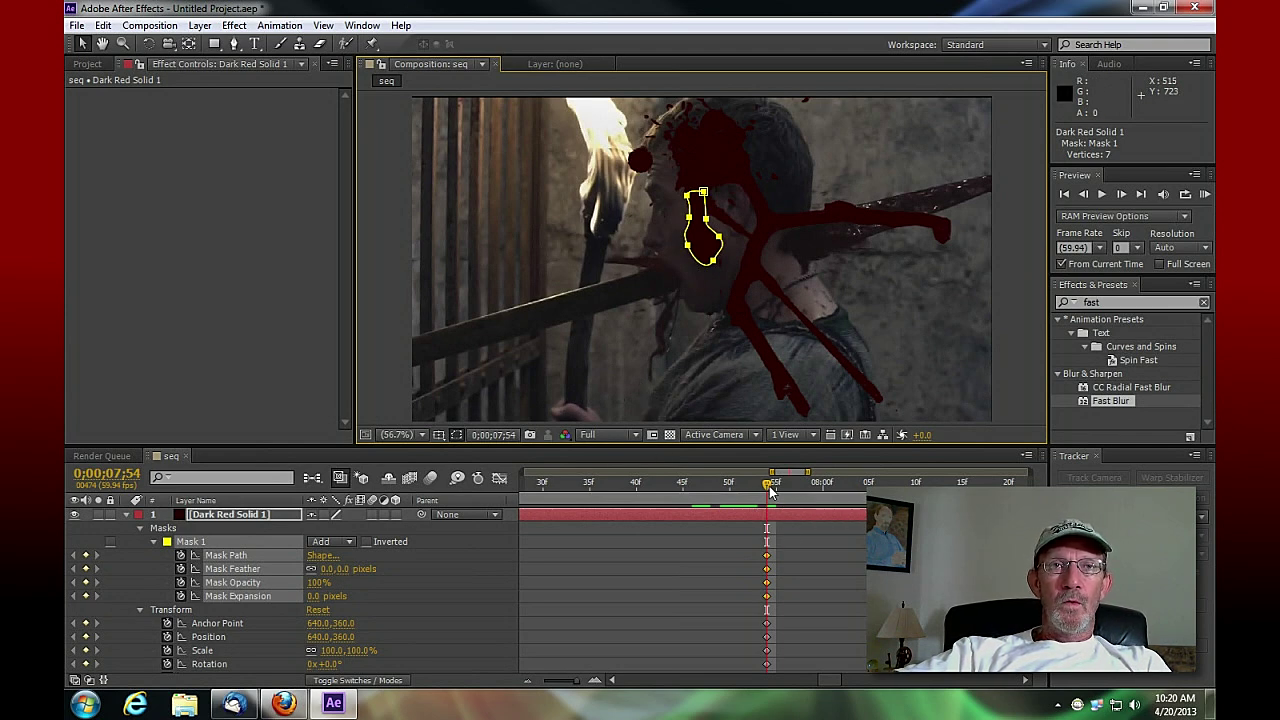
Keyframe the dark red solid's Opacity at 100% on 0;00;08;18, the shot's last frame, and at 0% on 0;00;08;19
left_click_drag(774, 491, 954, 489)
scroll(467, 591, "down", 2)
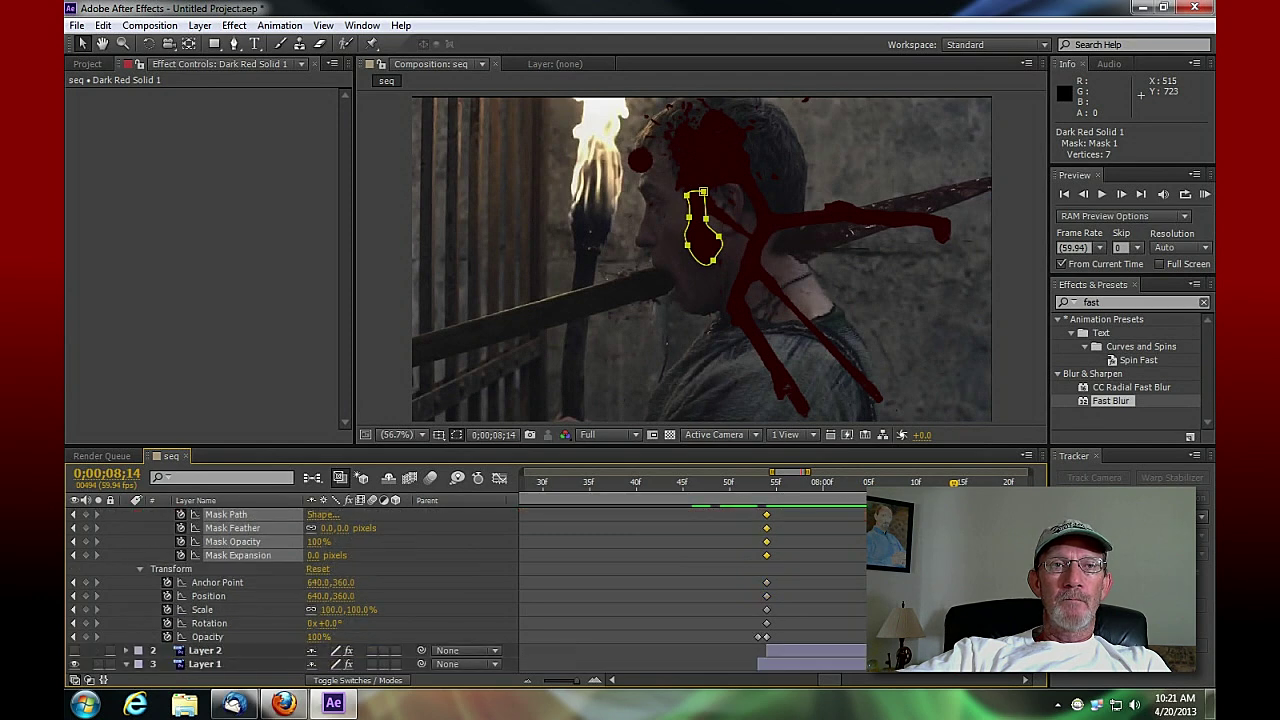
left_click_drag(577, 682, 567, 683)
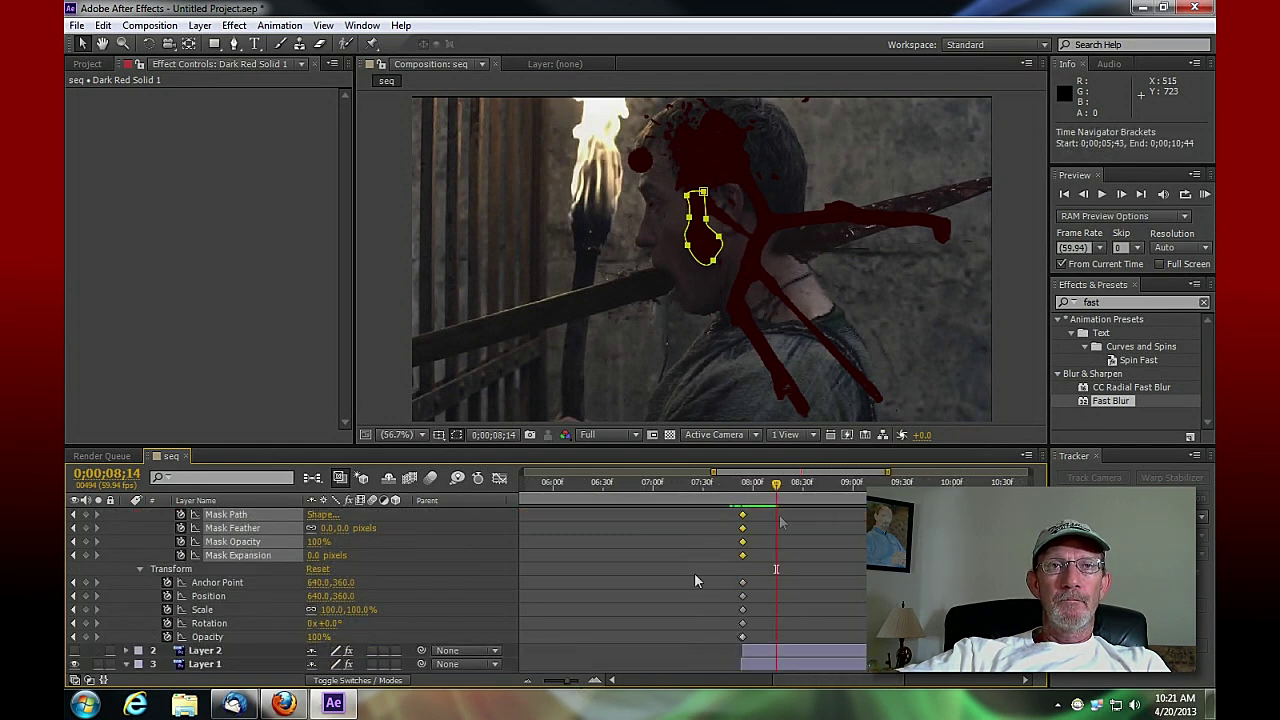
left_click_drag(777, 490, 789, 490)
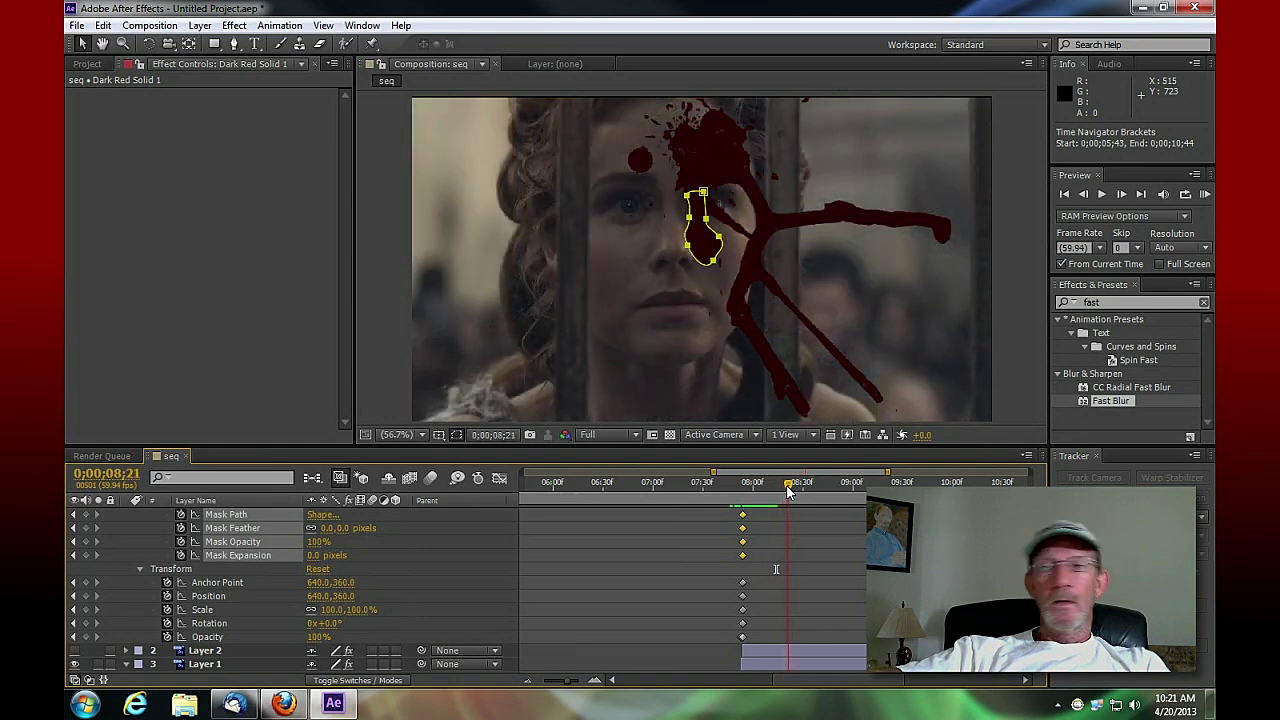
key("Page_Up")
key("Page_Up")
key("Page_Up")
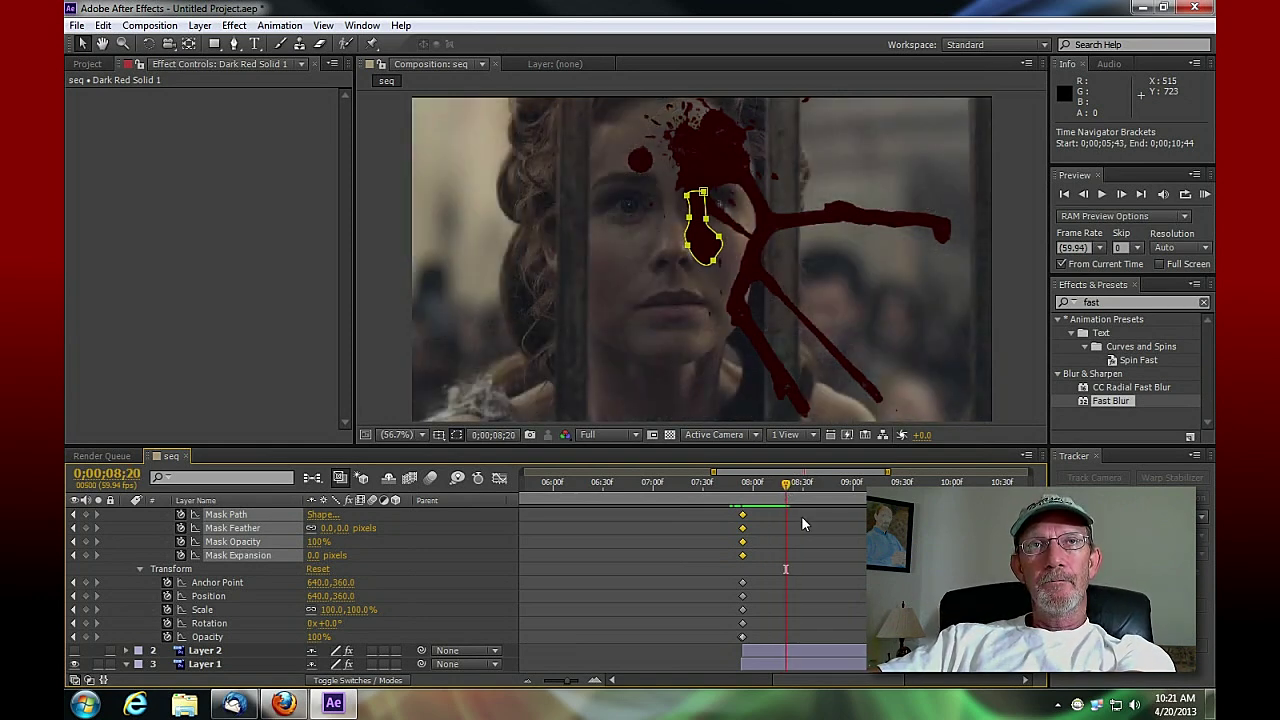
key("Page_Down")
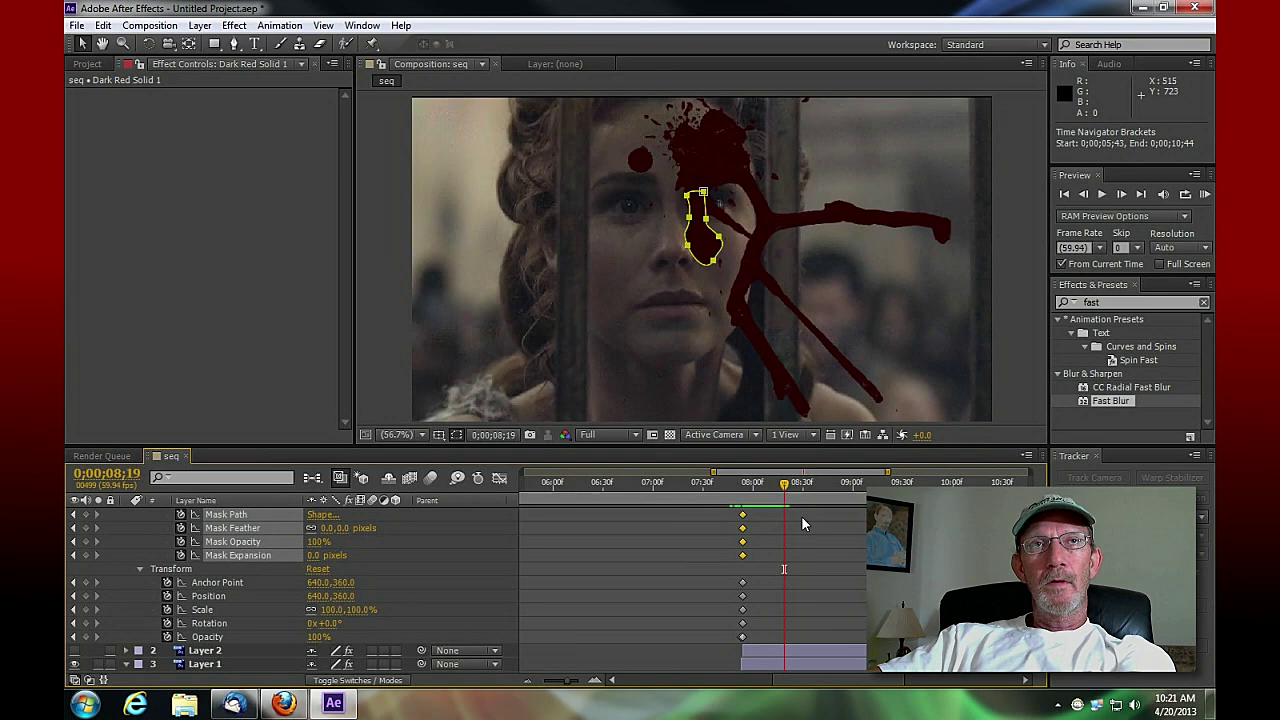
key("Page_Up")
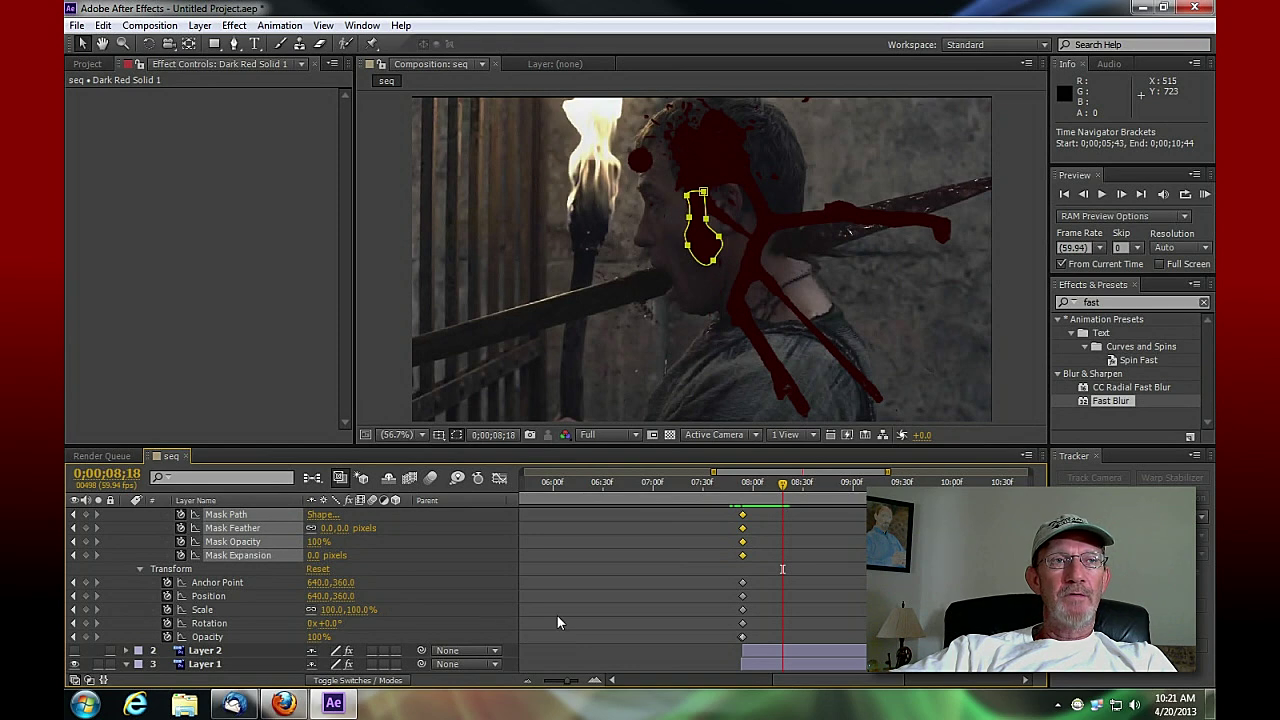
scroll(252, 596, "up", 1)
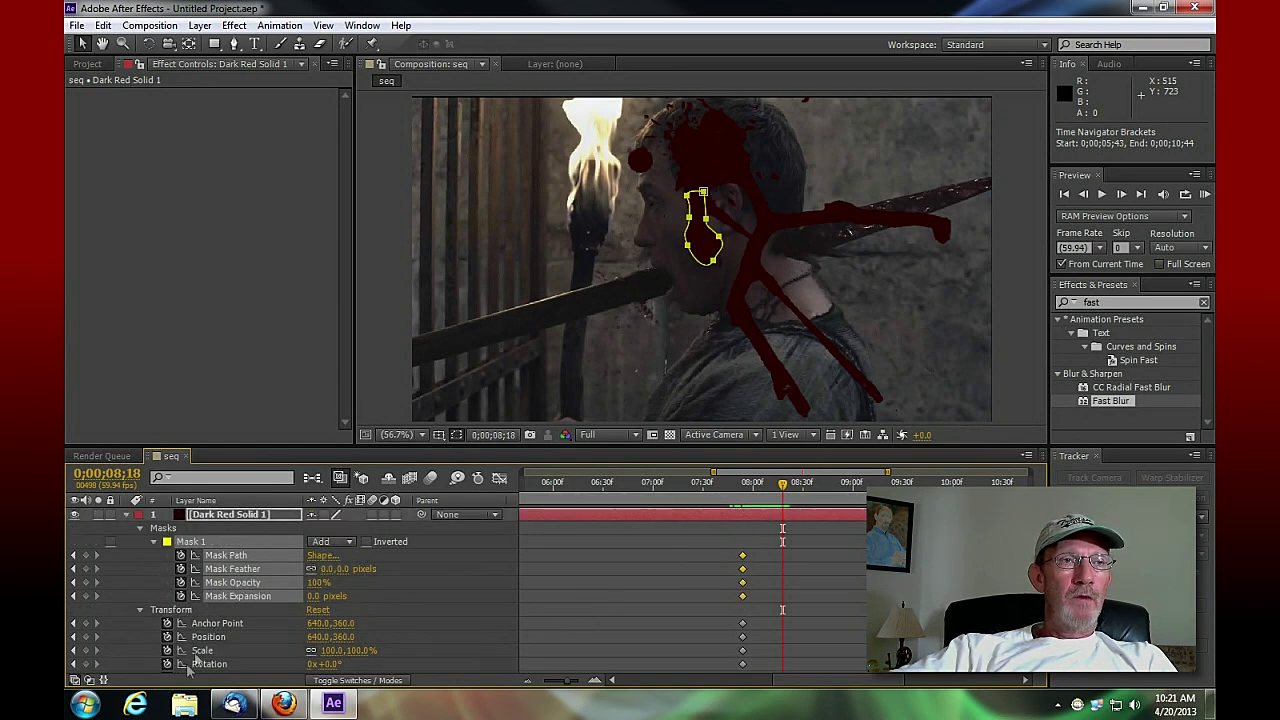
scroll(220, 618, "down", 1)
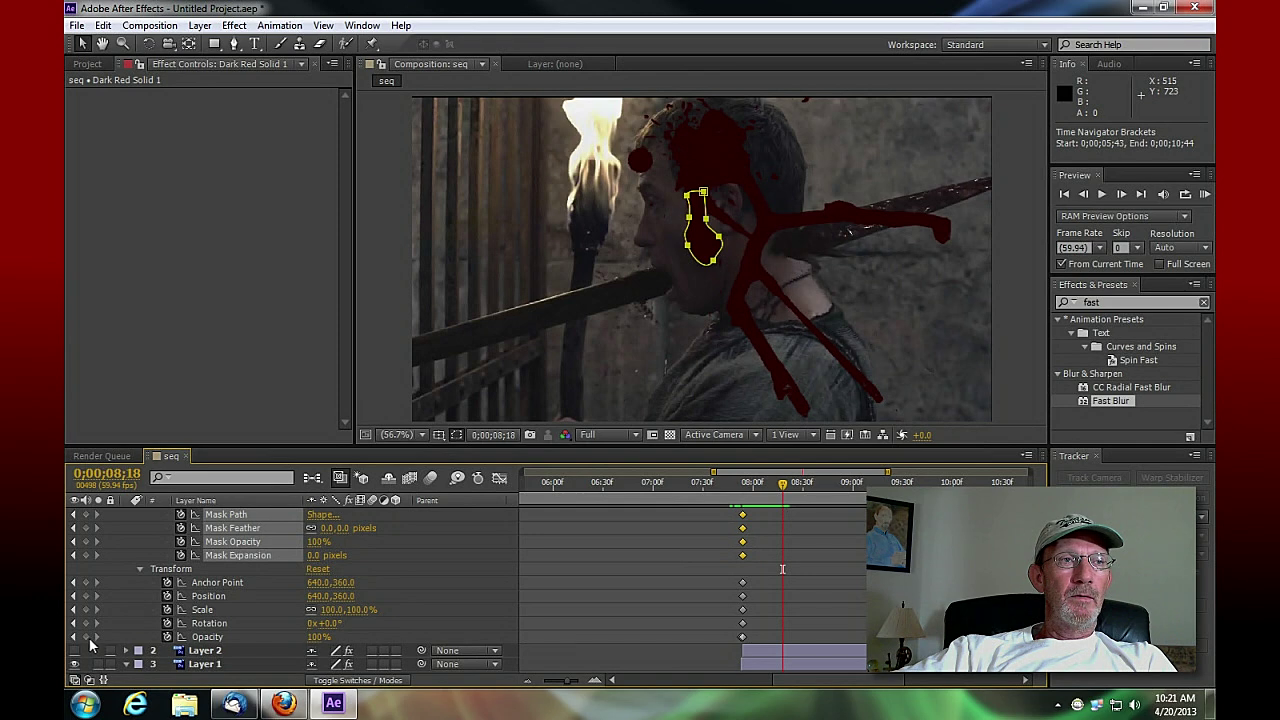
left_click(87, 638)
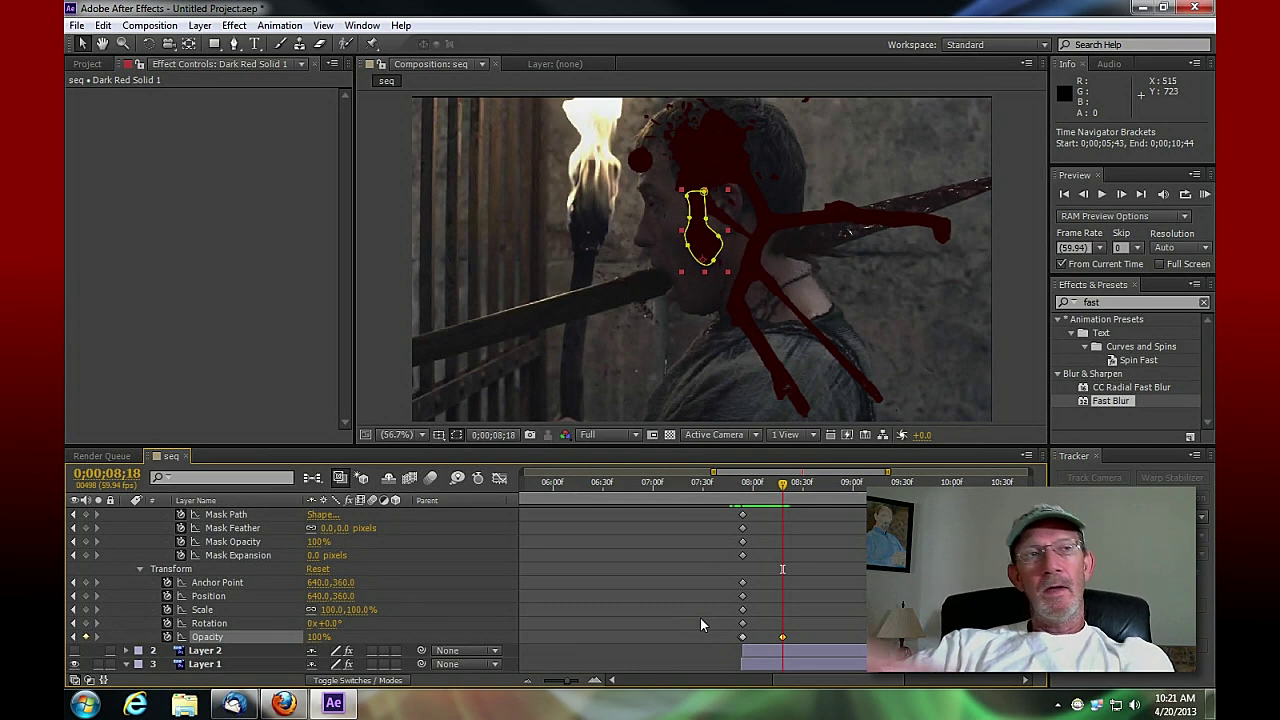
key("Page_Down")
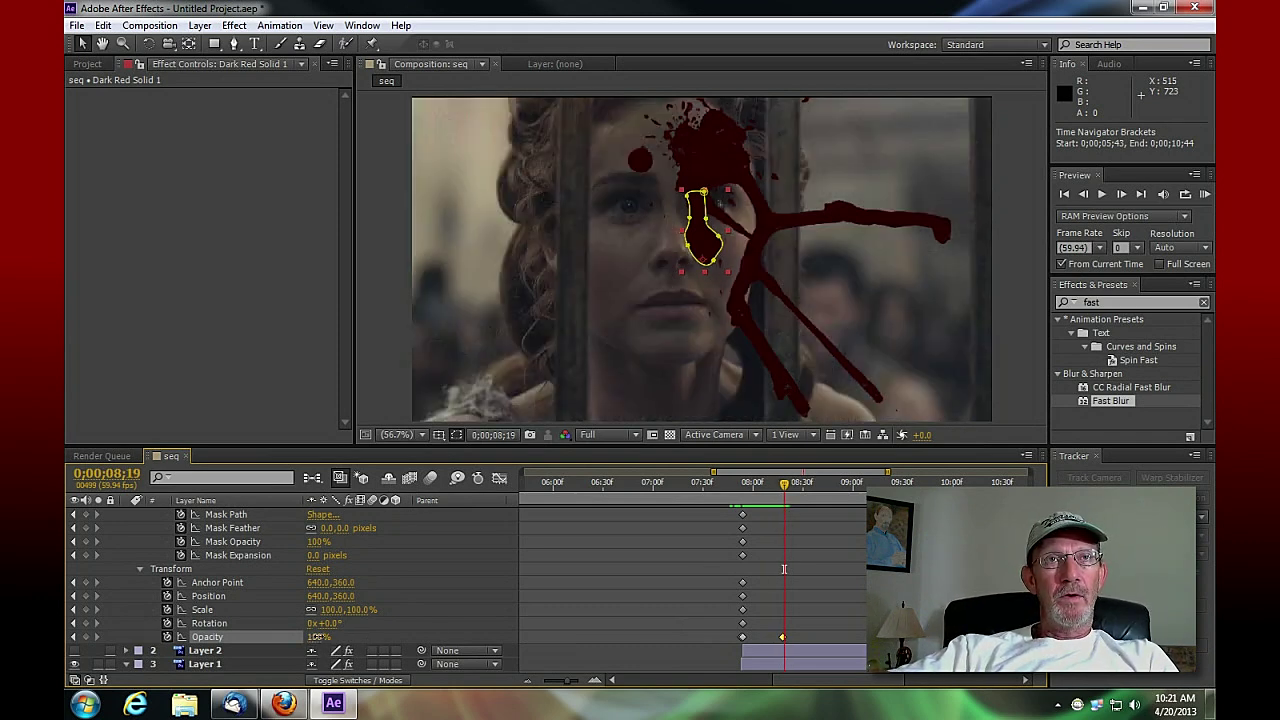
left_click_drag(318, 637, 153, 645)
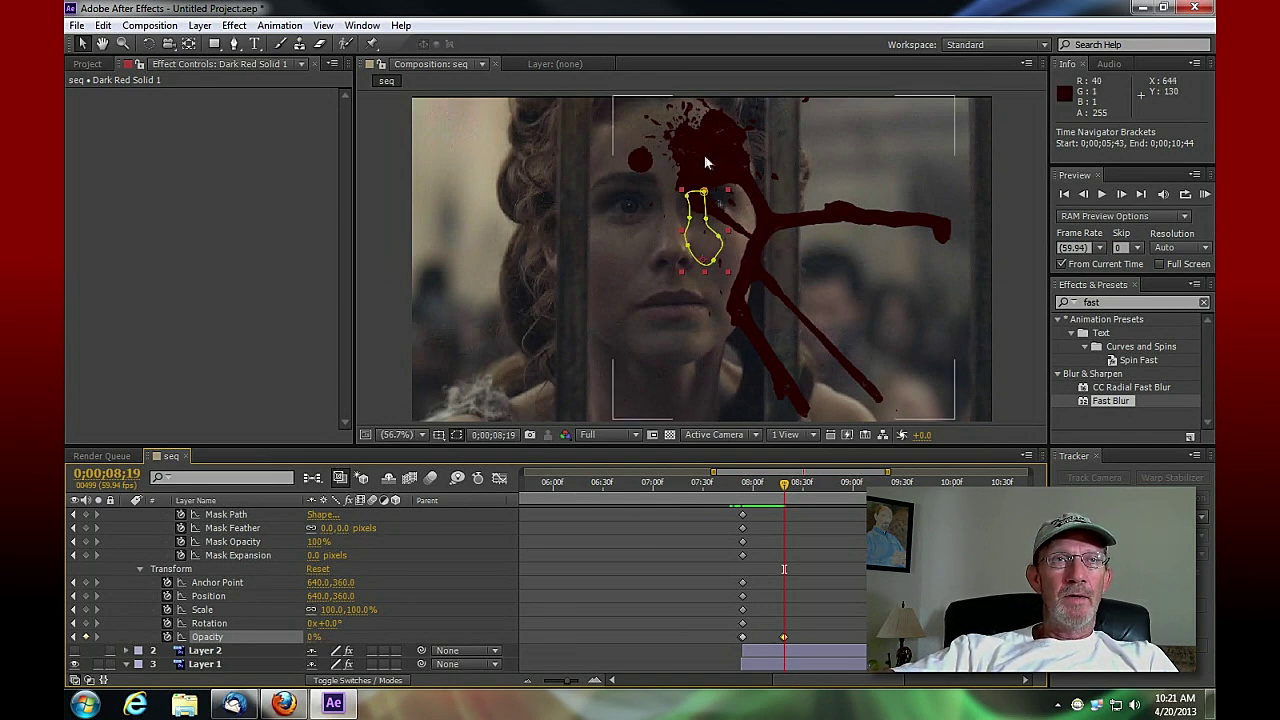
Keyframe Layer 1's Opacity at 100% on 0;00;08;18 and at 0% on 0;00;08;19, and check the cut between the two frames
left_click(208, 652)
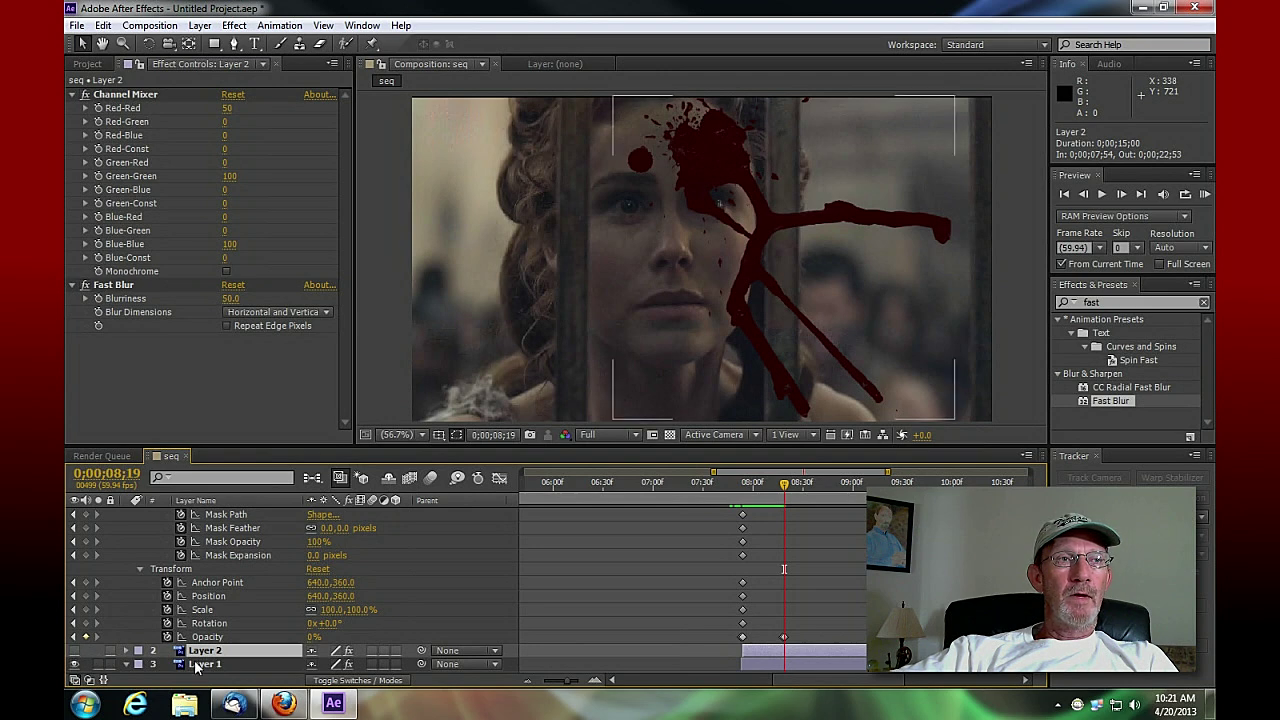
left_click(196, 665)
left_click(75, 666)
left_click(75, 666)
left_click(75, 666)
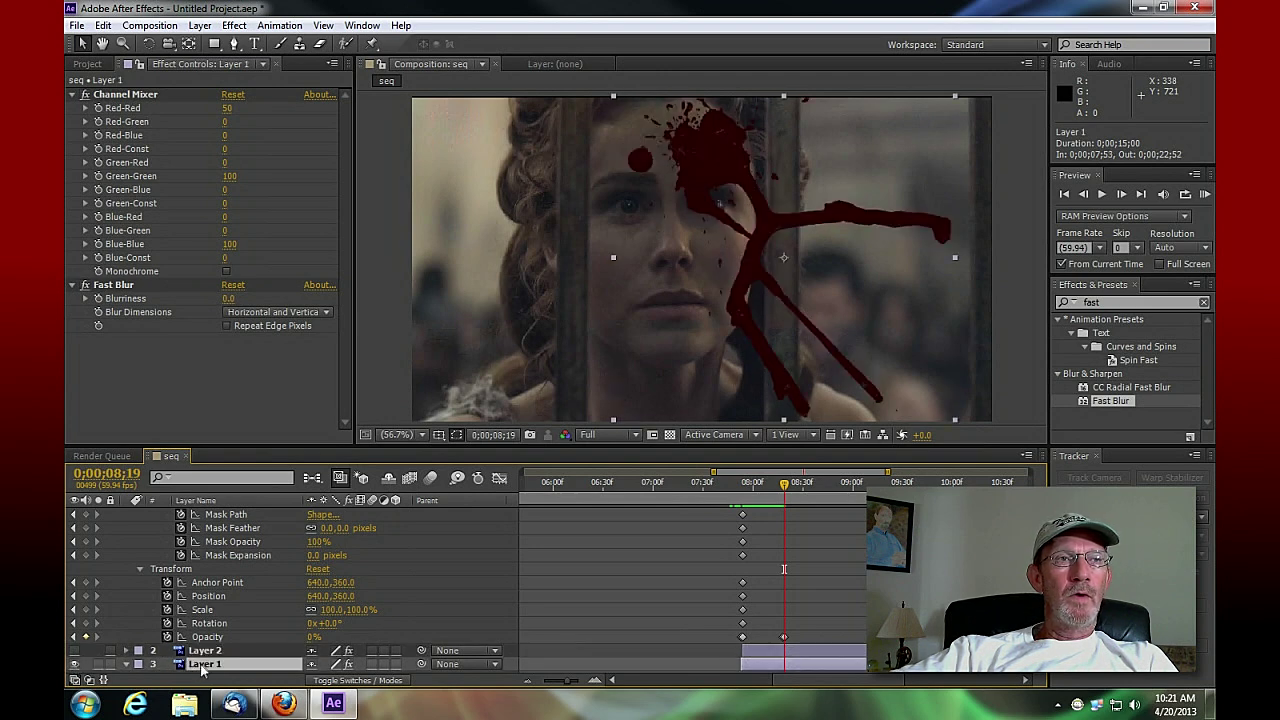
scroll(115, 639, "down", 1)
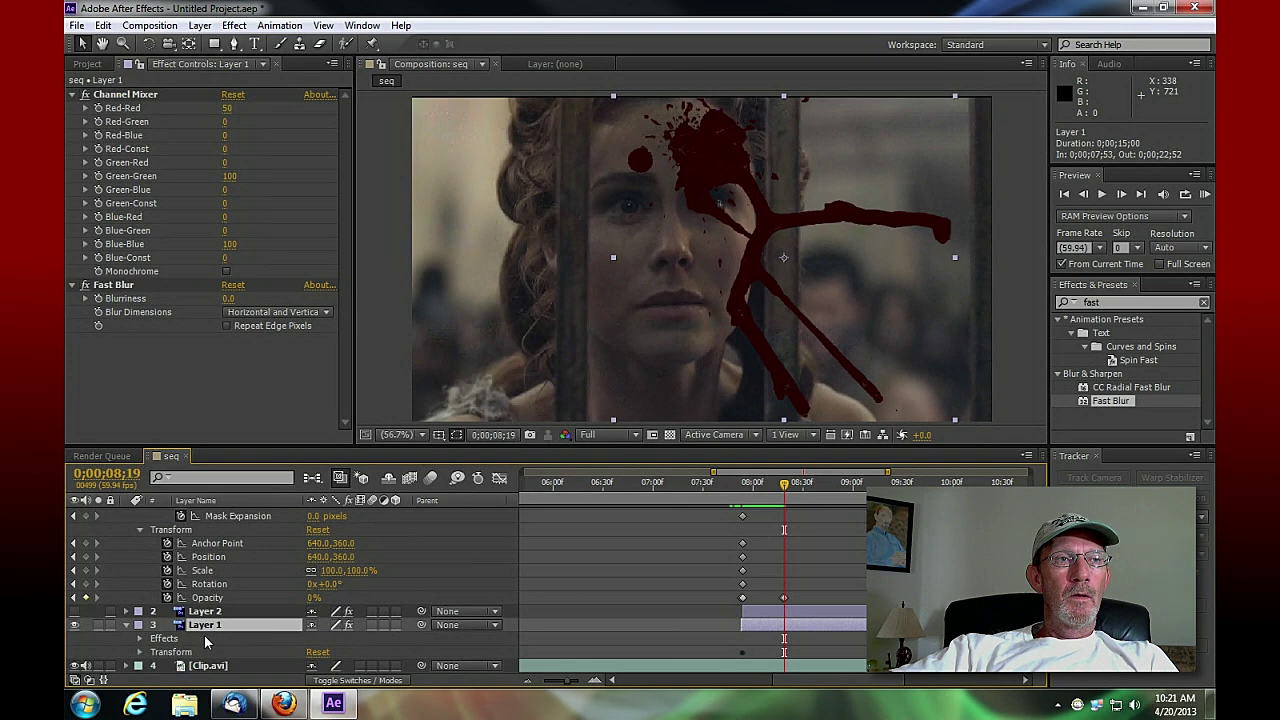
left_click(140, 652)
scroll(297, 611, "down", 1)
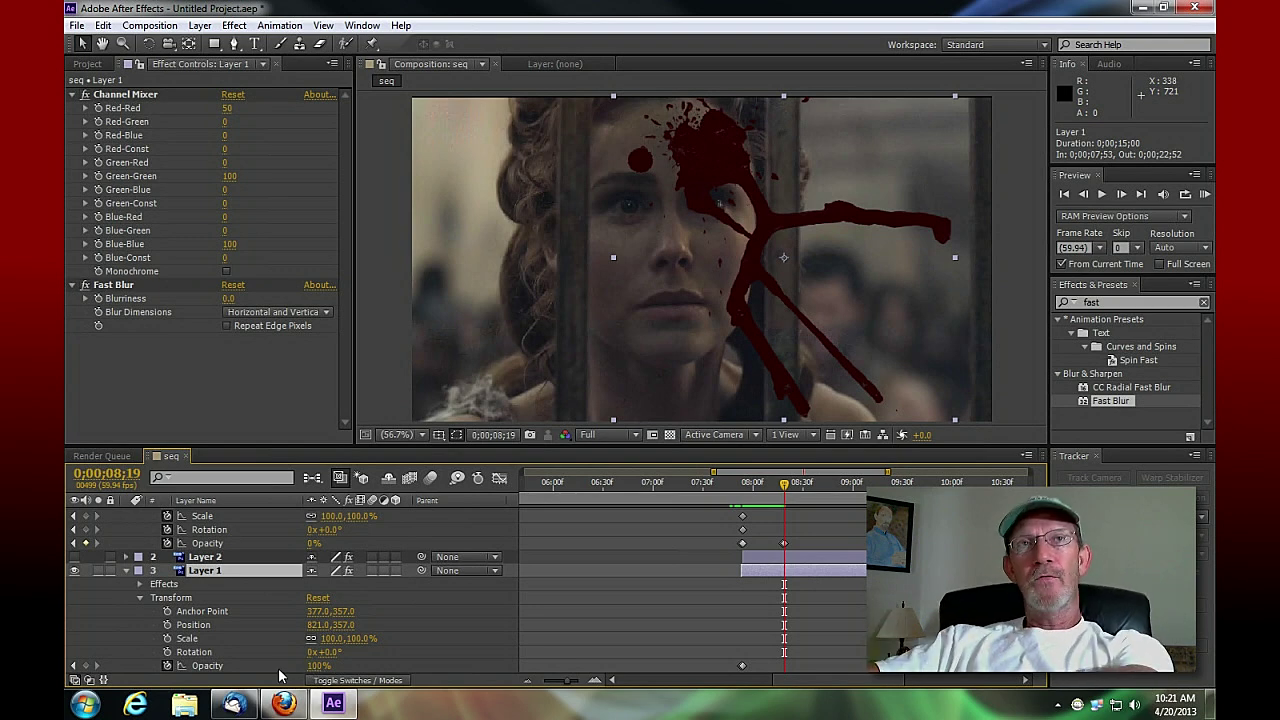
key("Page_Up")
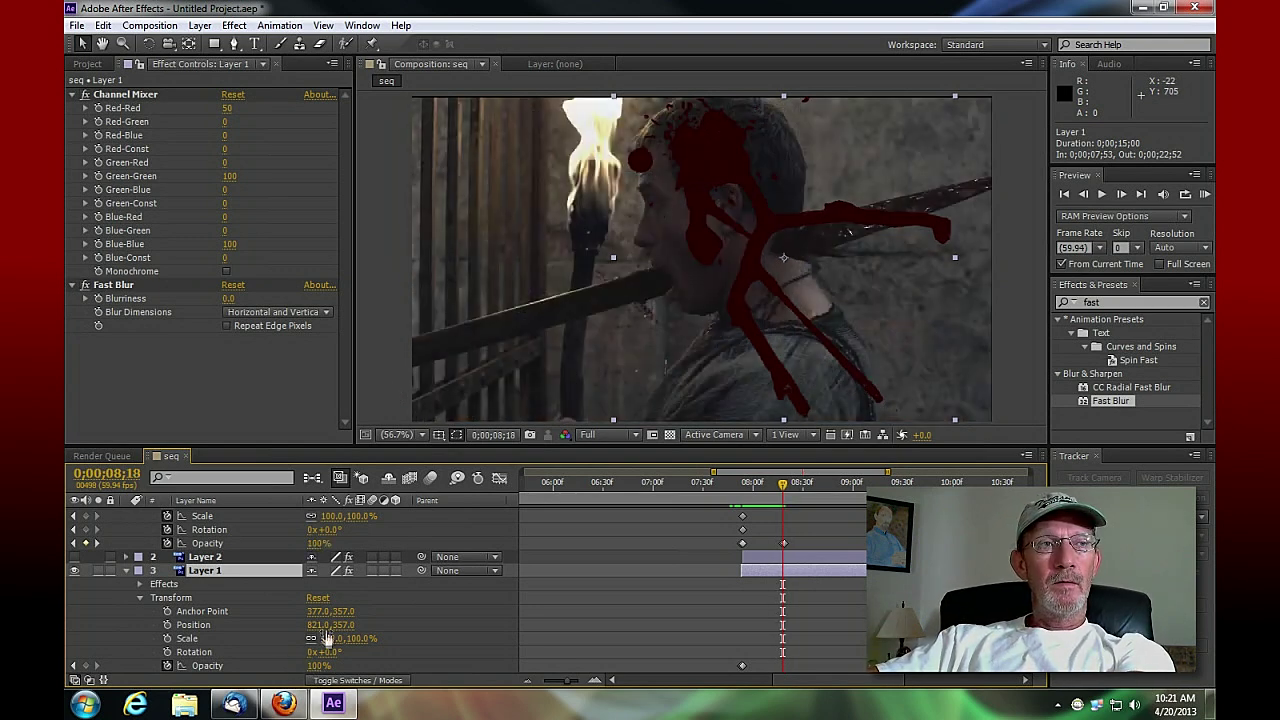
left_click(86, 666)
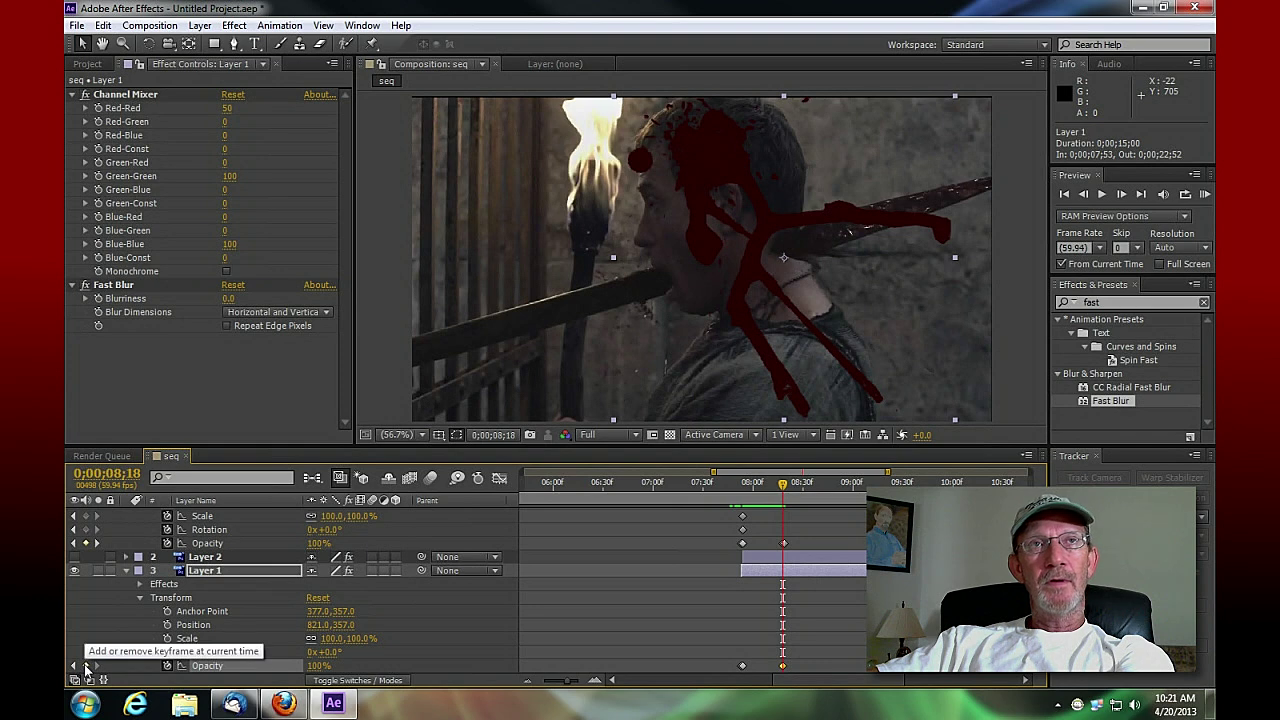
key("Page_Down")
left_click_drag(316, 666, 225, 665)
key("Page_Up")
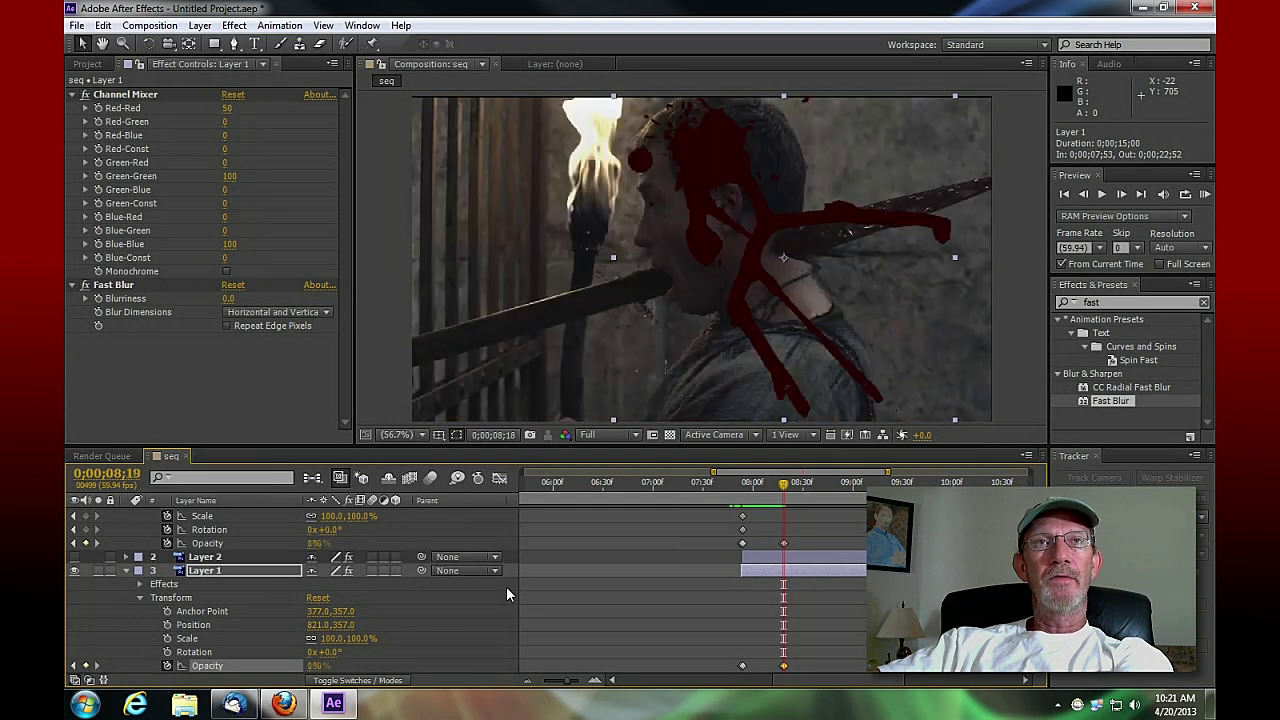
key("Page_Down")
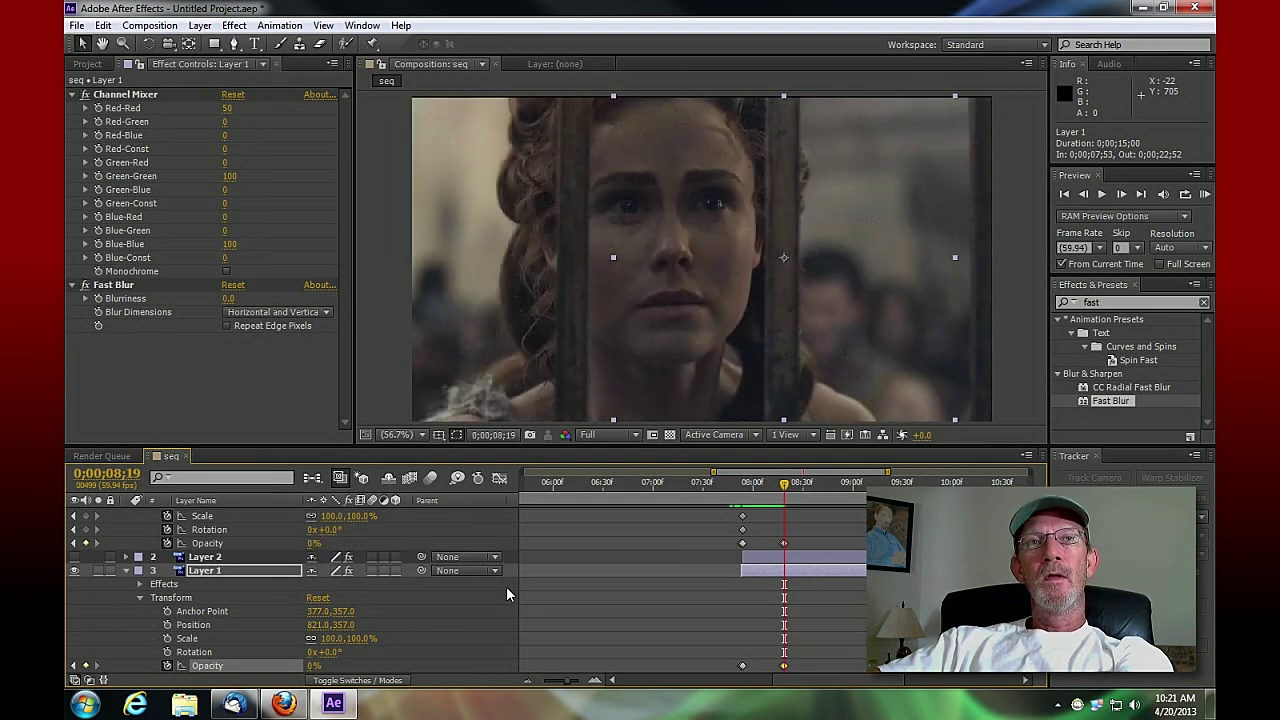
key("Page_Up")
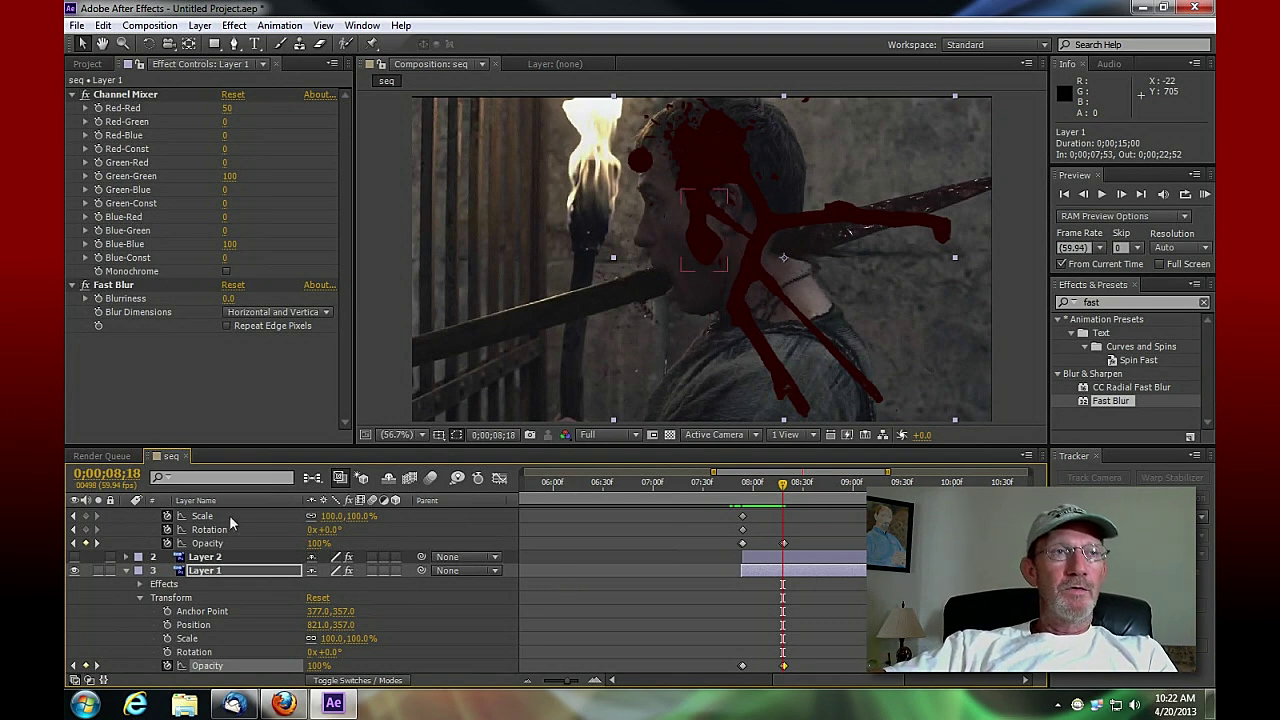
Review the dark red solid's mask between 0;00;07;54 and 0;00;08;18 and examine the closing Opacity keyframes up close
scroll(240, 530, "up", 3)
left_click(172, 517)
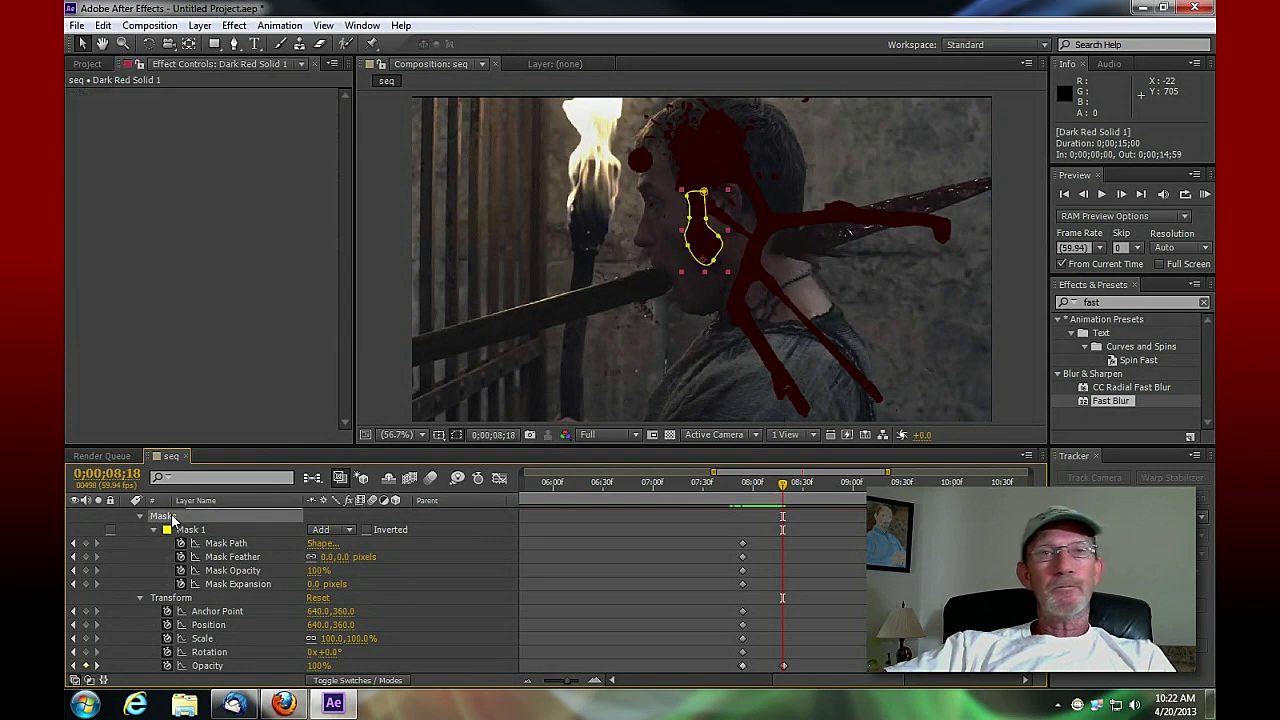
left_click_drag(786, 497, 743, 511)
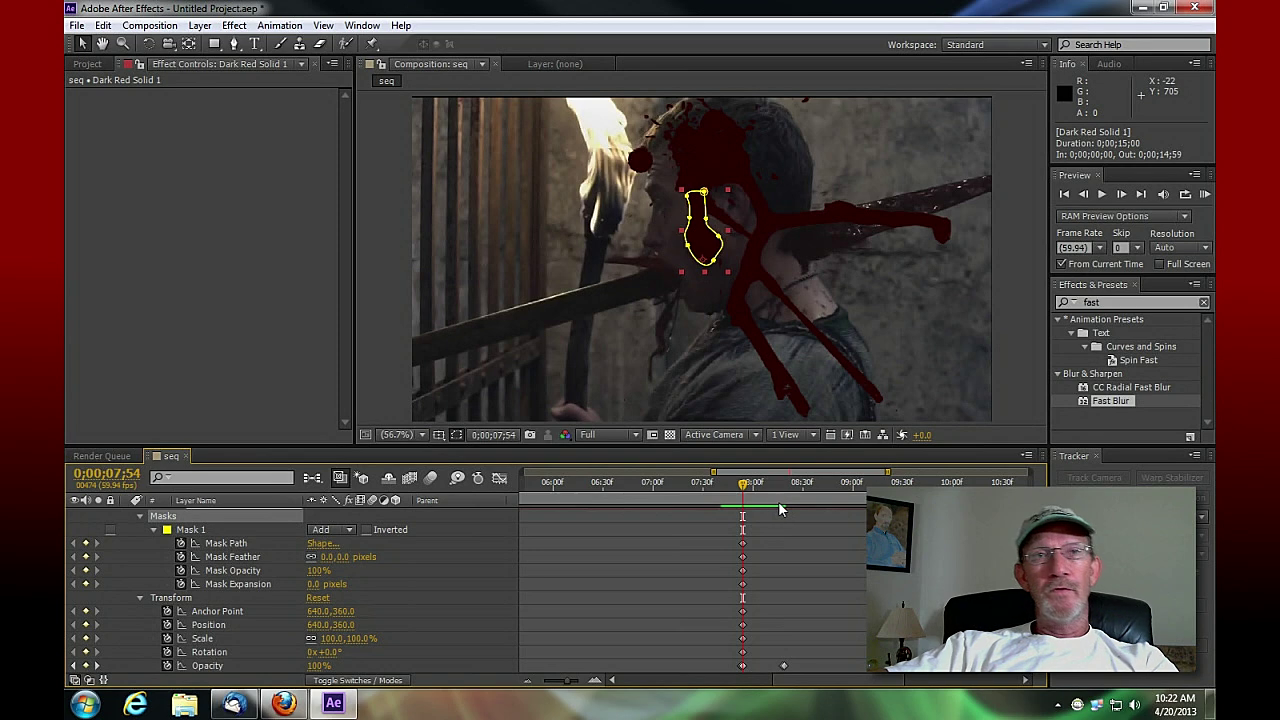
left_click_drag(743, 487, 778, 493)
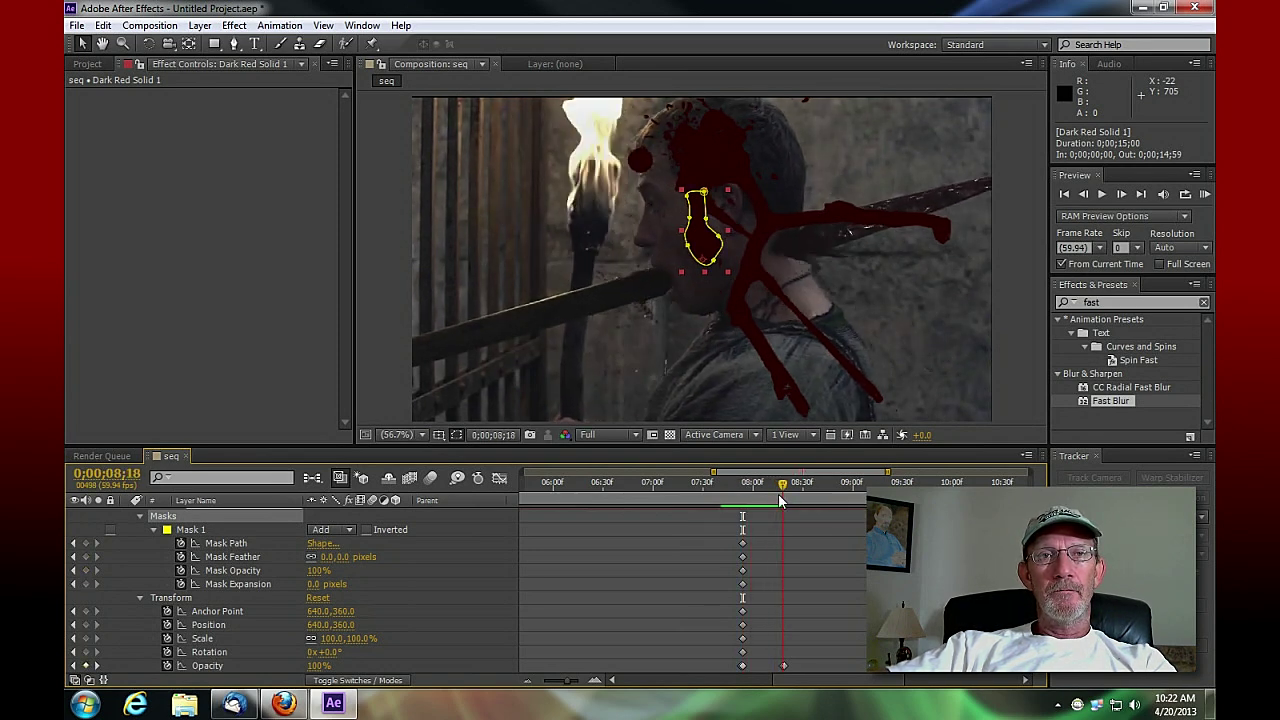
scroll(829, 587, "up", 1)
mouse_move(1030, 558)
left_mouse_down()
mouse_move(1042, 617)
mouse_move(1042, 592)
left_mouse_up()
left_click_drag(910, 680, 761, 682)
left_click_drag(1041, 560, 1041, 592)
left_click_drag(568, 686, 590, 686)
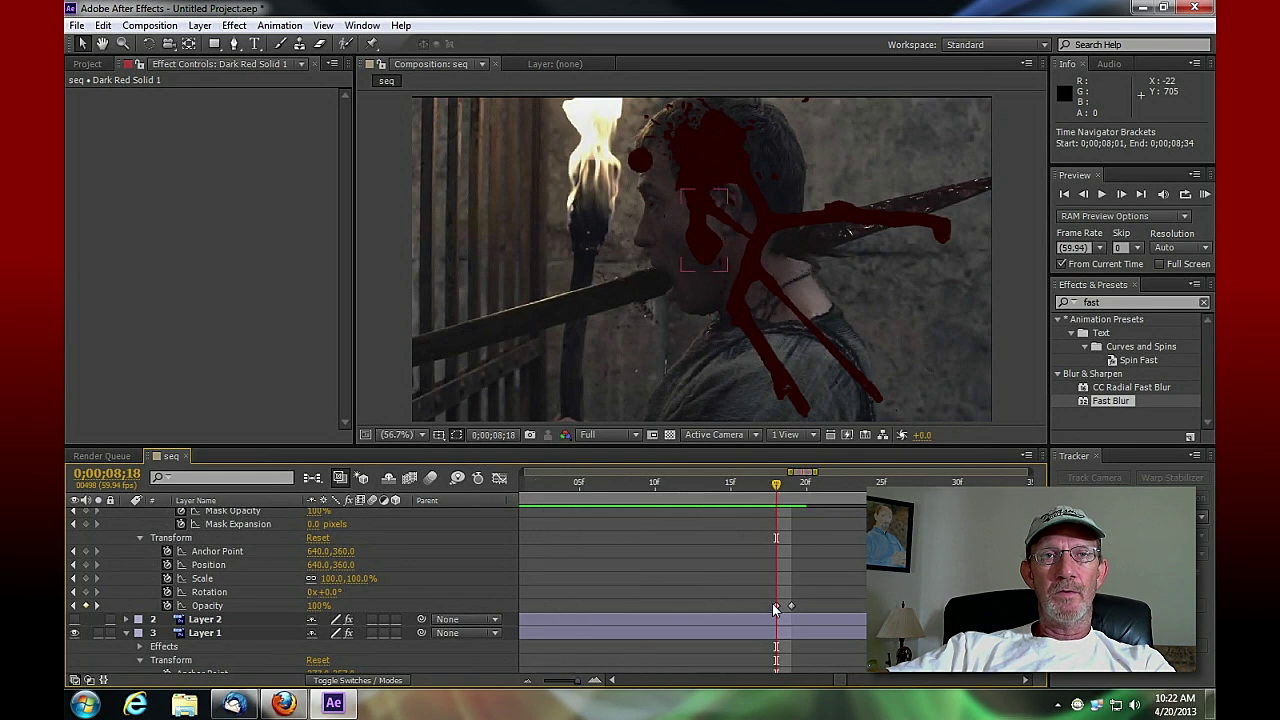
mouse_move(777, 487)
left_mouse_down()
mouse_move(752, 500)
mouse_move(794, 495)
mouse_move(779, 497)
left_mouse_up()
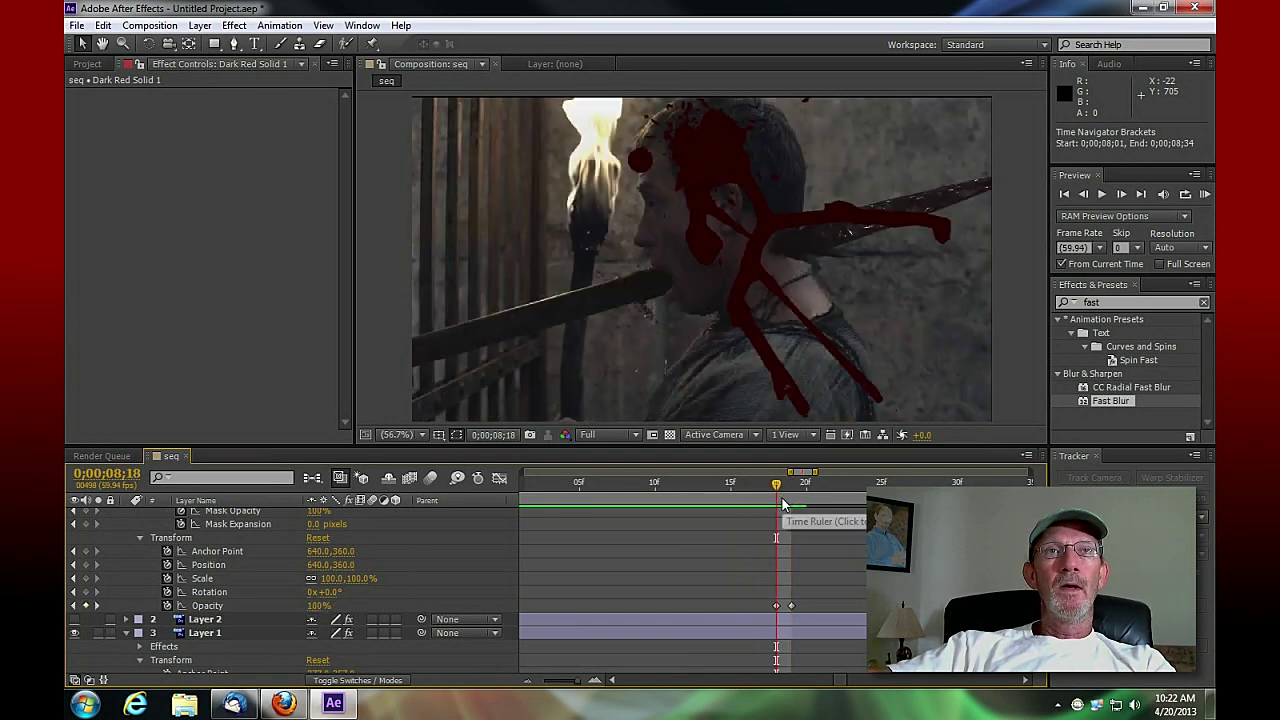
At 0;00;08;18, pull Mask 1's lower-right vertex downward and draw in the right bulge to lengthen the blood drip
left_click(715, 260)
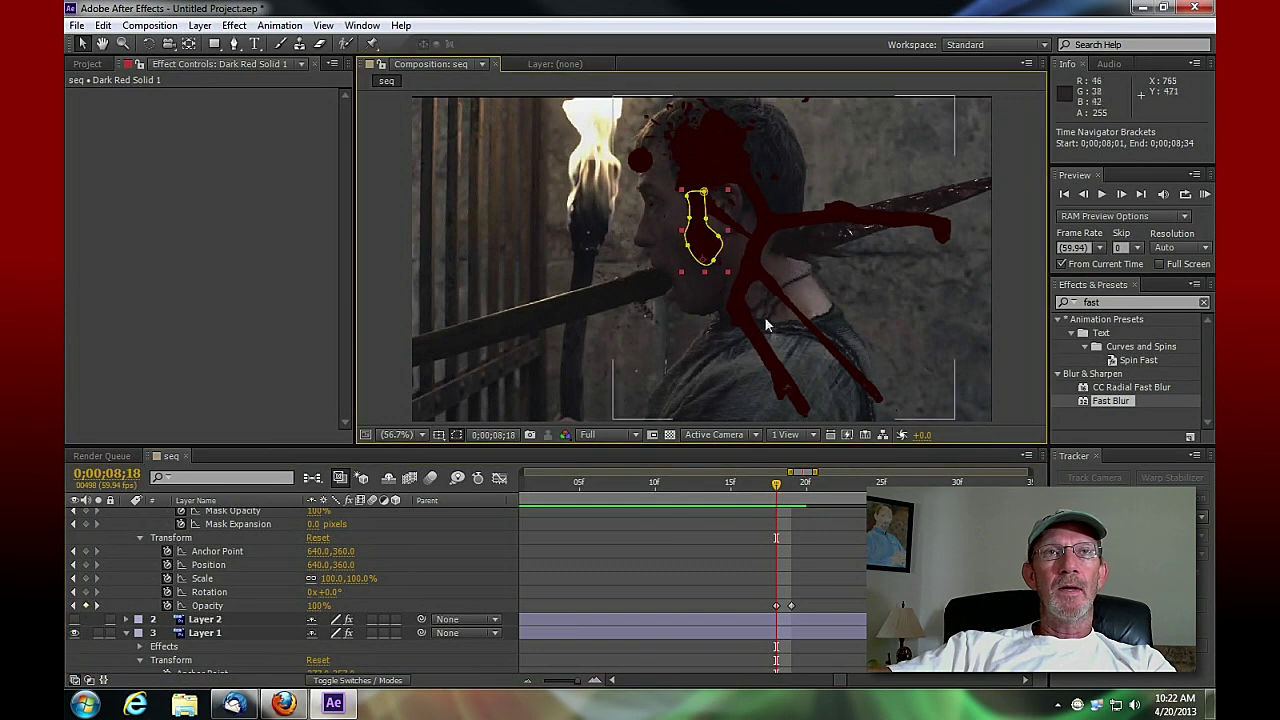
scroll(742, 276, "up", 4)
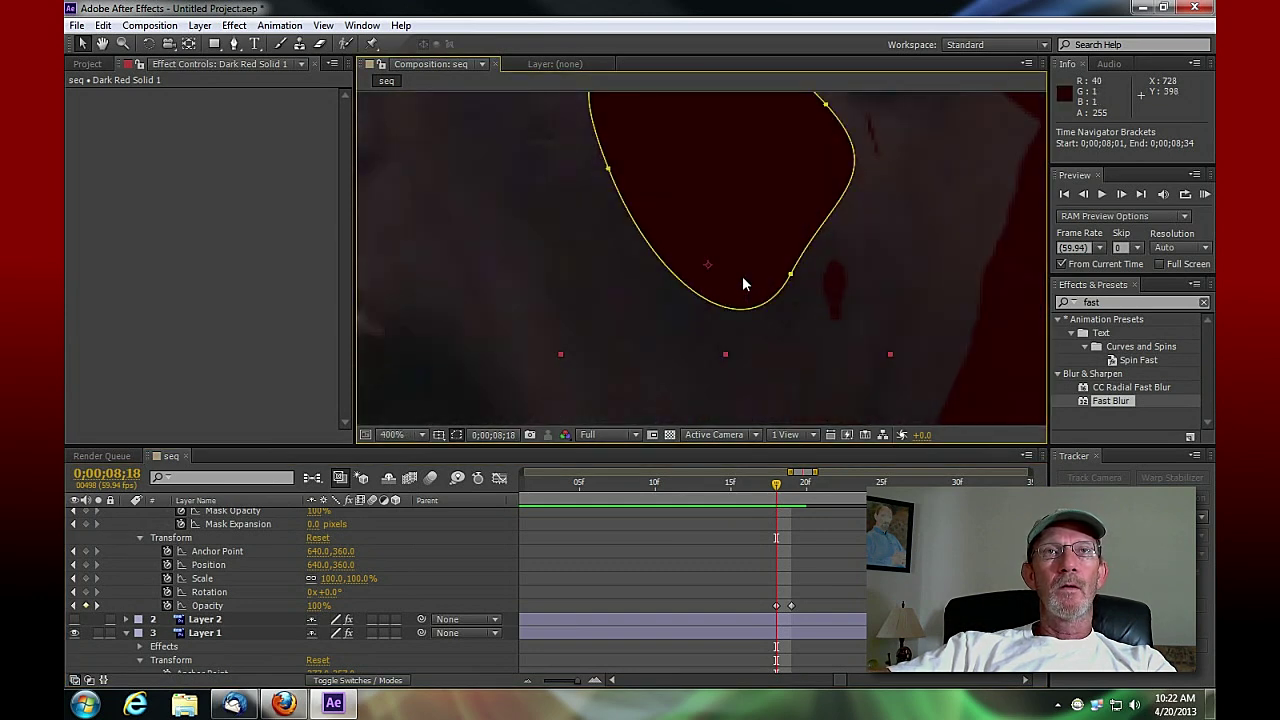
scroll(781, 314, "down", 1)
left_click_drag(782, 249, 777, 314)
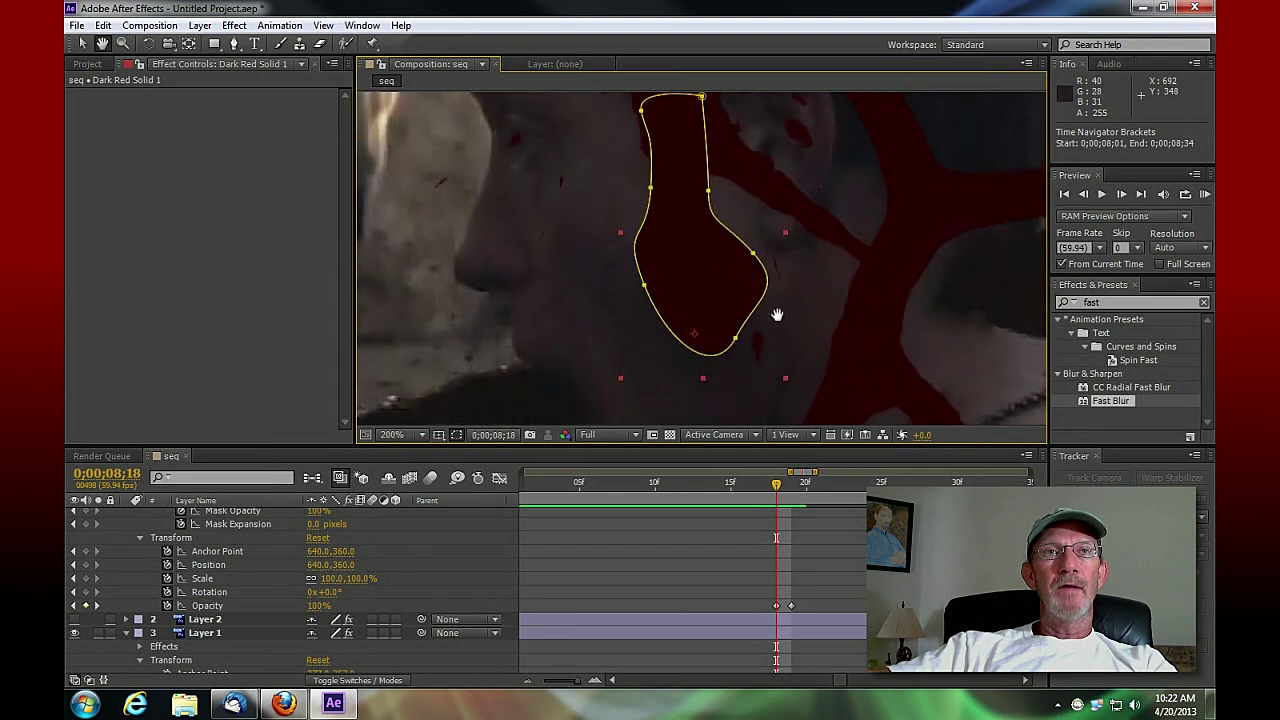
left_click(733, 335)
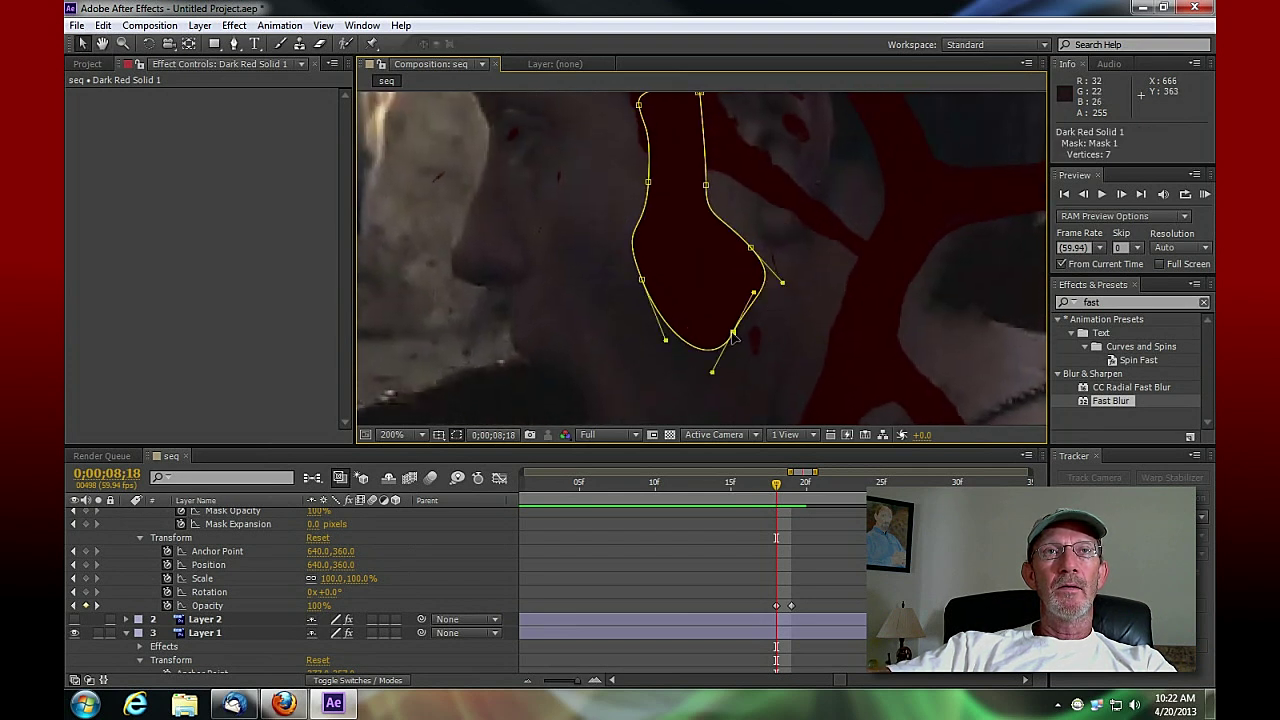
left_click_drag(733, 335, 722, 338)
left_click_drag(783, 285, 724, 262)
left_click_drag(722, 337, 692, 416)
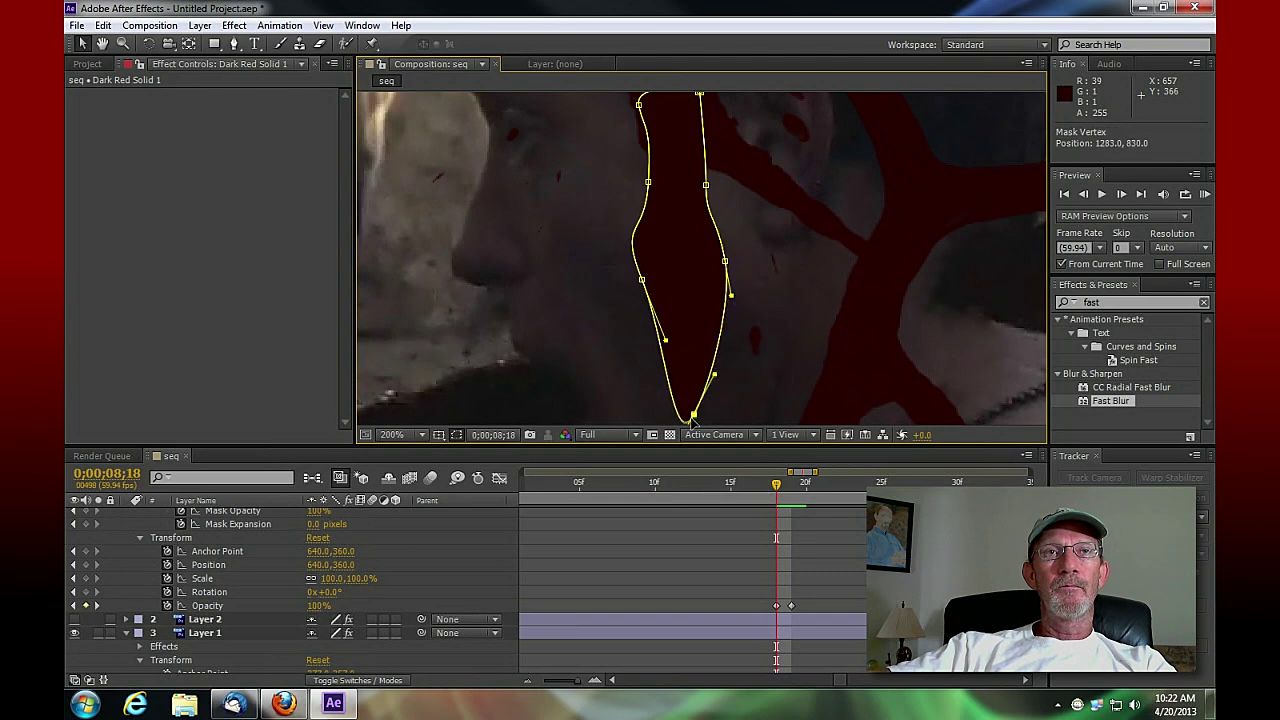
Move Mask 1's lower-left vertex down to the drip's new end and adjust the lower-right vertex to round the tip
scroll(748, 334, "down", 3)
left_click_drag(695, 305, 686, 333)
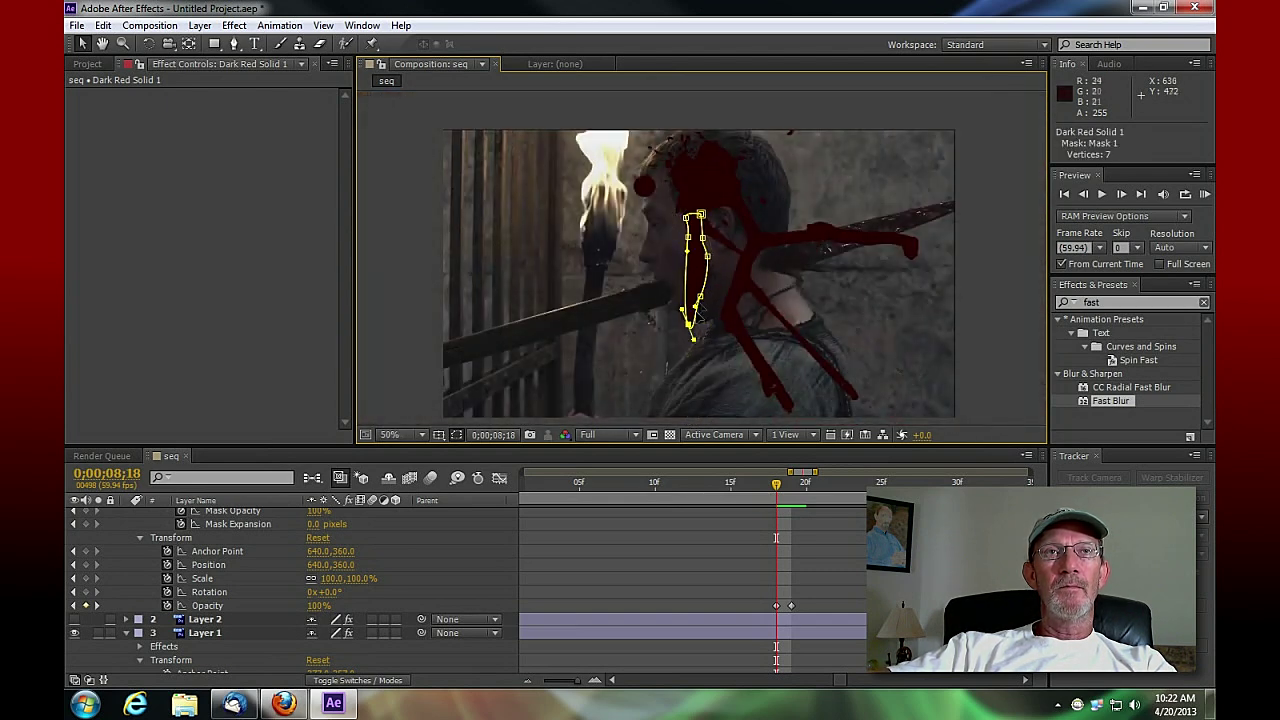
scroll(727, 323, "up", 4)
scroll(728, 320, "up", 3)
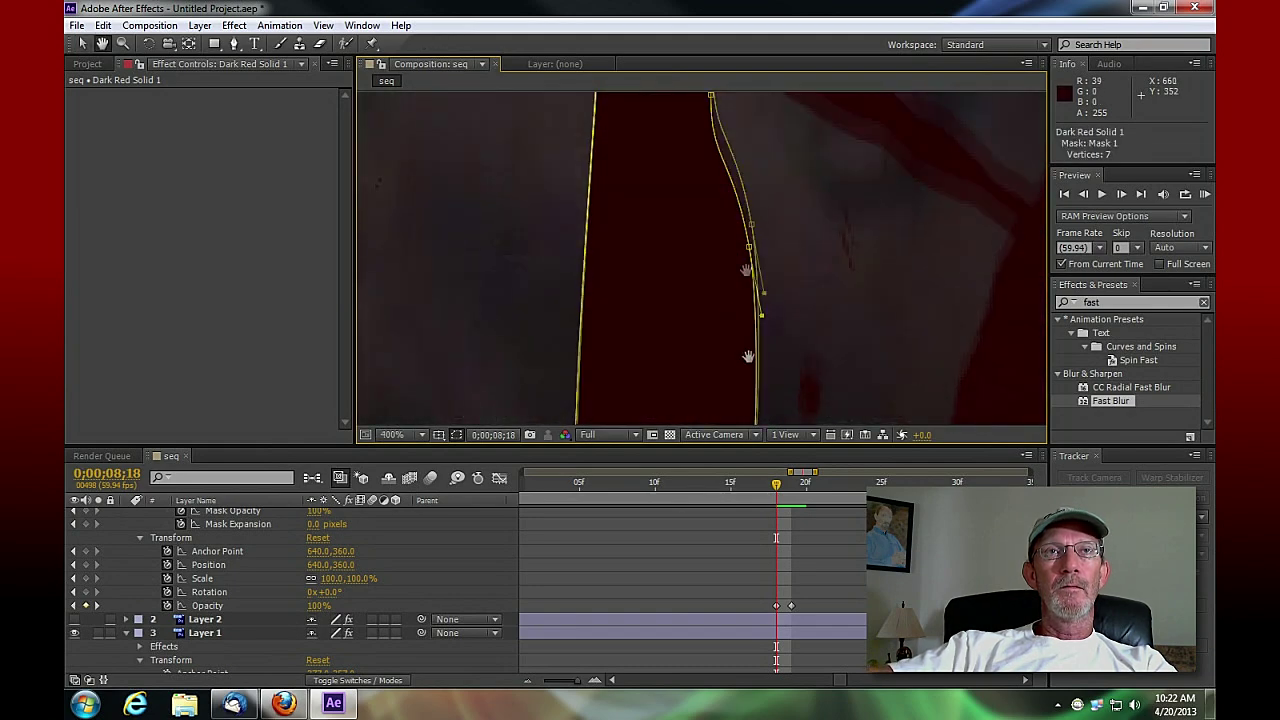
scroll(735, 305, "down", 5)
left_click_drag(703, 298, 706, 332)
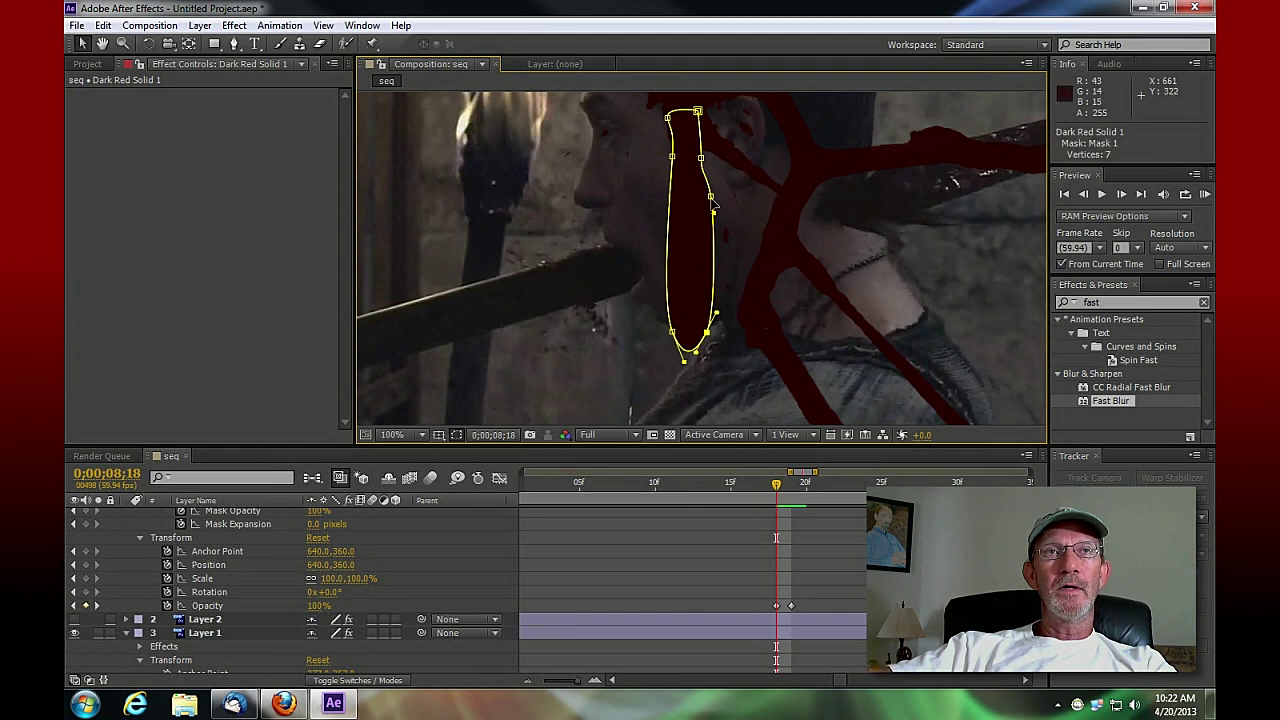
Narrow the upper part of the drip by moving Mask 1's top-left and right neck vertices
key("space")
left_click_drag(779, 150, 781, 266)
left_click_drag(705, 231, 676, 222)
left_click_drag(704, 273, 697, 273)
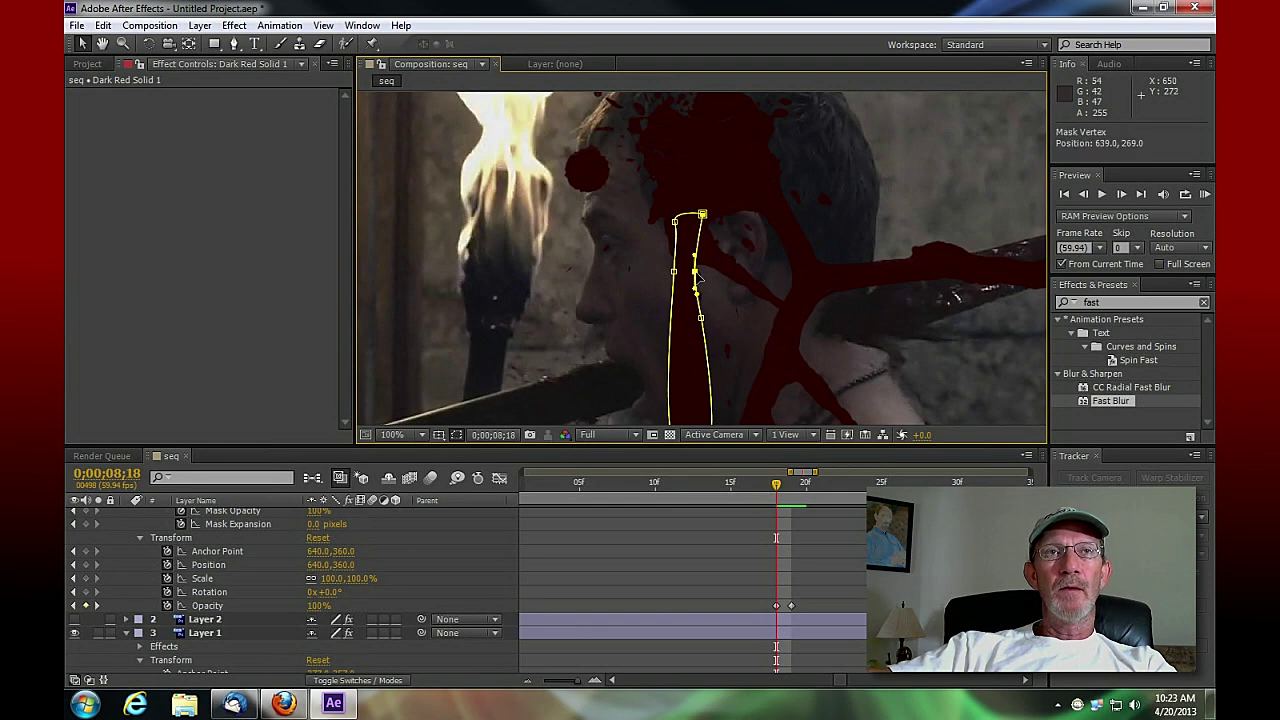
Slim the lower part of the drip by shifting Mask 1's middle-right and lower-right vertices inward
scroll(697, 271, "down", 5)
left_click(697, 228)
left_click_drag(700, 233, 698, 233)
mouse_move(707, 352)
left_mouse_down()
mouse_move(685, 370)
mouse_move(690, 388)
mouse_move(681, 367)
mouse_move(707, 336)
mouse_move(702, 347)
left_mouse_up()
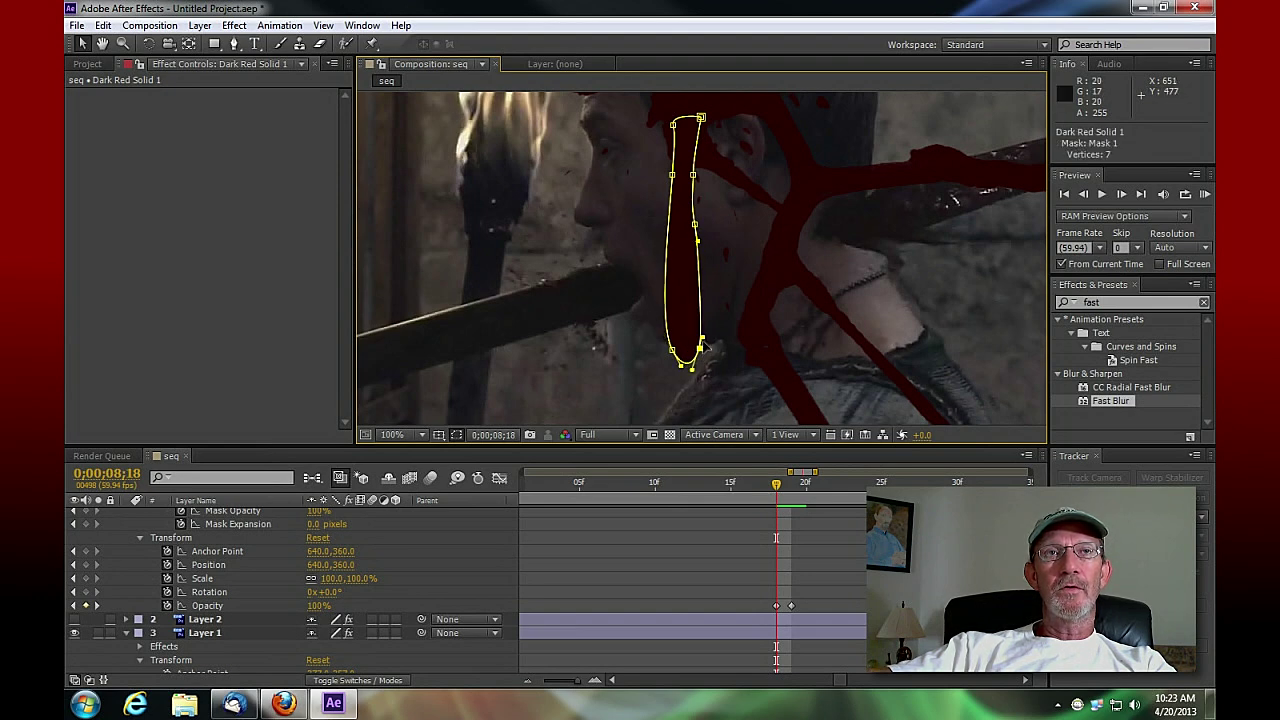
At 0;00;07;54, move Mask 1's right bulge and lower-right vertices inward to straighten the drip's right edge
left_click(672, 350)
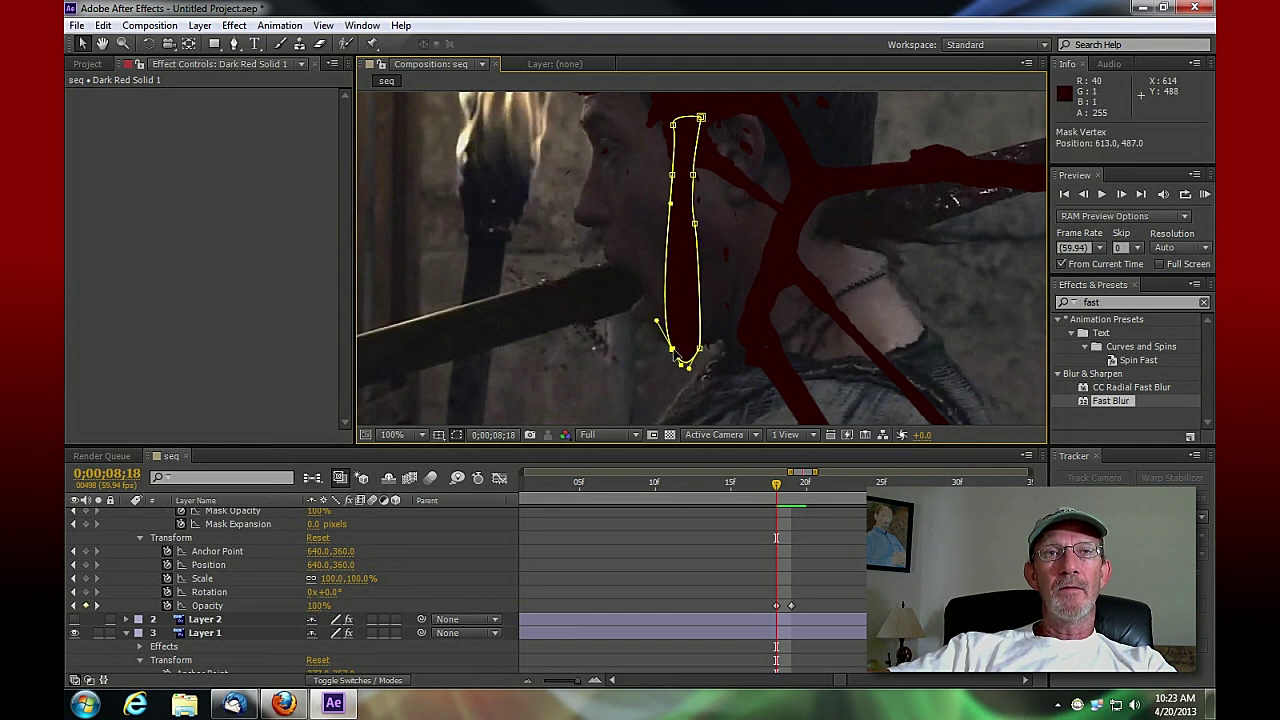
left_click_drag(776, 494, 581, 497)
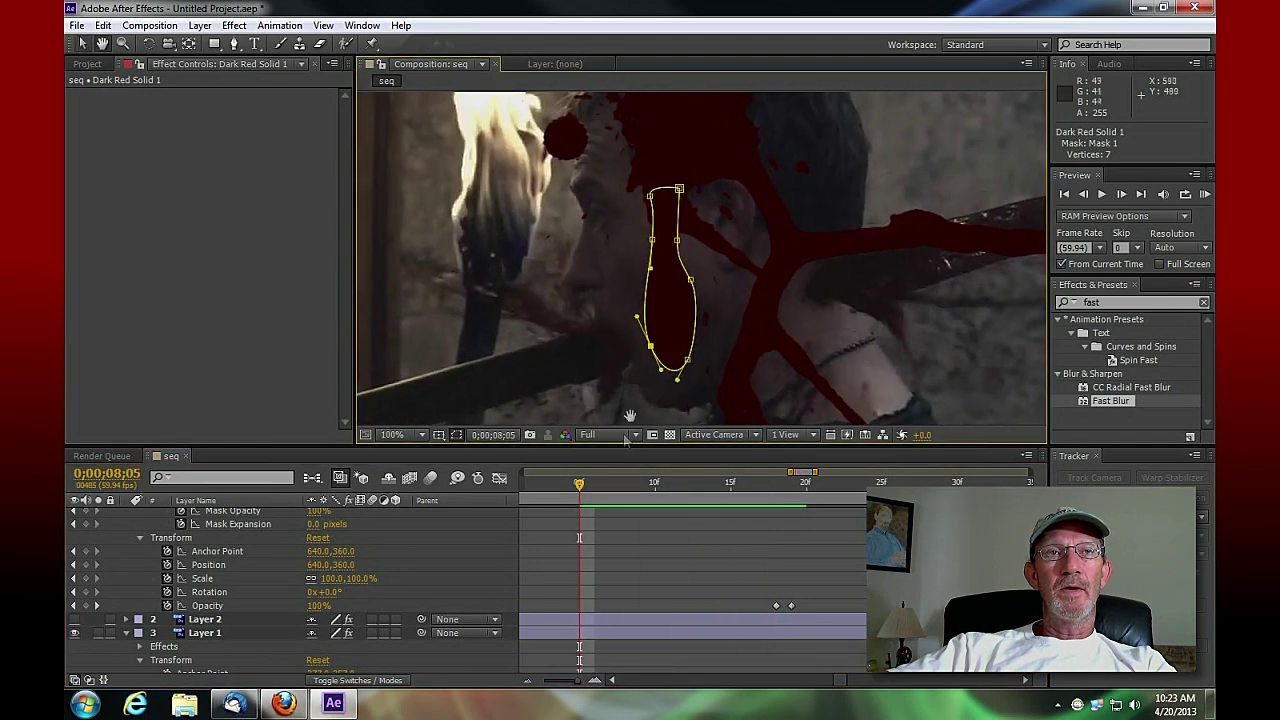
scroll(612, 520, "down", 3)
left_click_drag(584, 494, 550, 494)
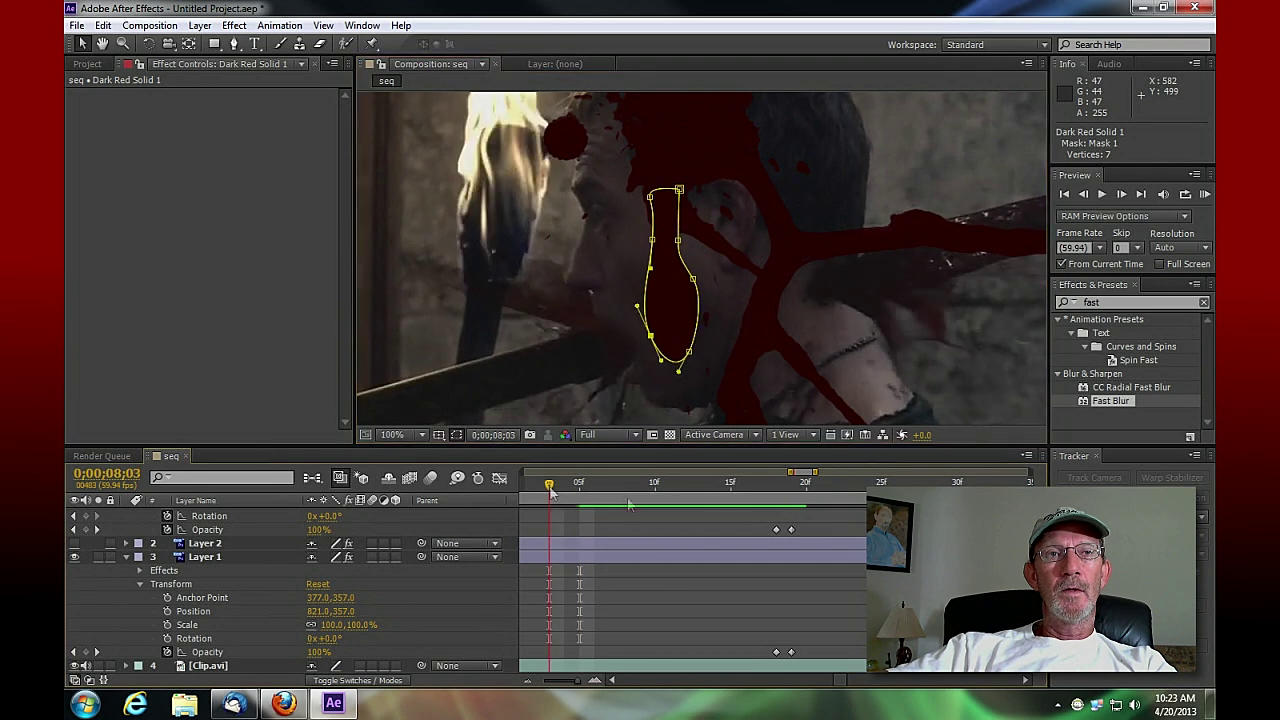
left_click_drag(573, 682, 574, 684)
left_click_drag(775, 497, 753, 495)
key("period")
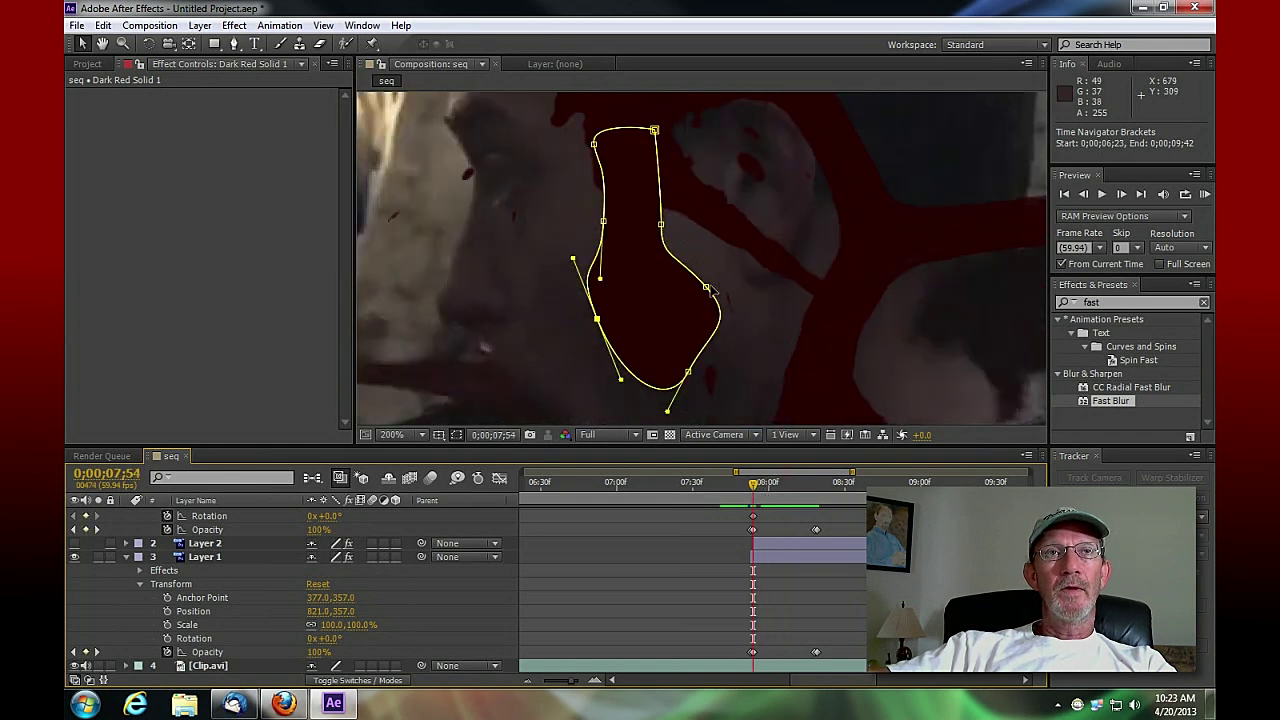
left_click_drag(708, 290, 672, 294)
left_click_drag(688, 373, 657, 376)
left_click_drag(705, 324, 660, 294)
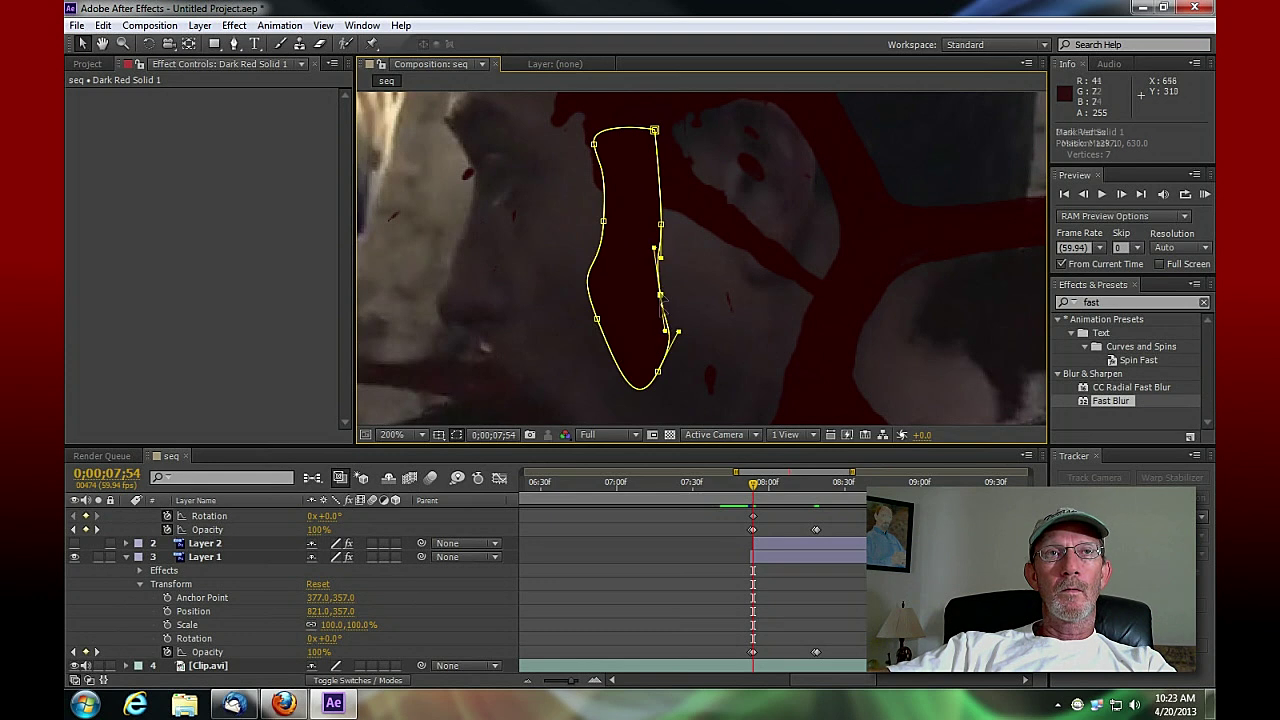
Draw in Mask 1's left bulge and adjust the curve handles at the lower end to round the drip's tip
left_click_drag(597, 319, 590, 280)
left_click_drag(599, 335, 611, 336)
left_click_drag(637, 412, 675, 345)
left_click_drag(619, 400, 622, 402)
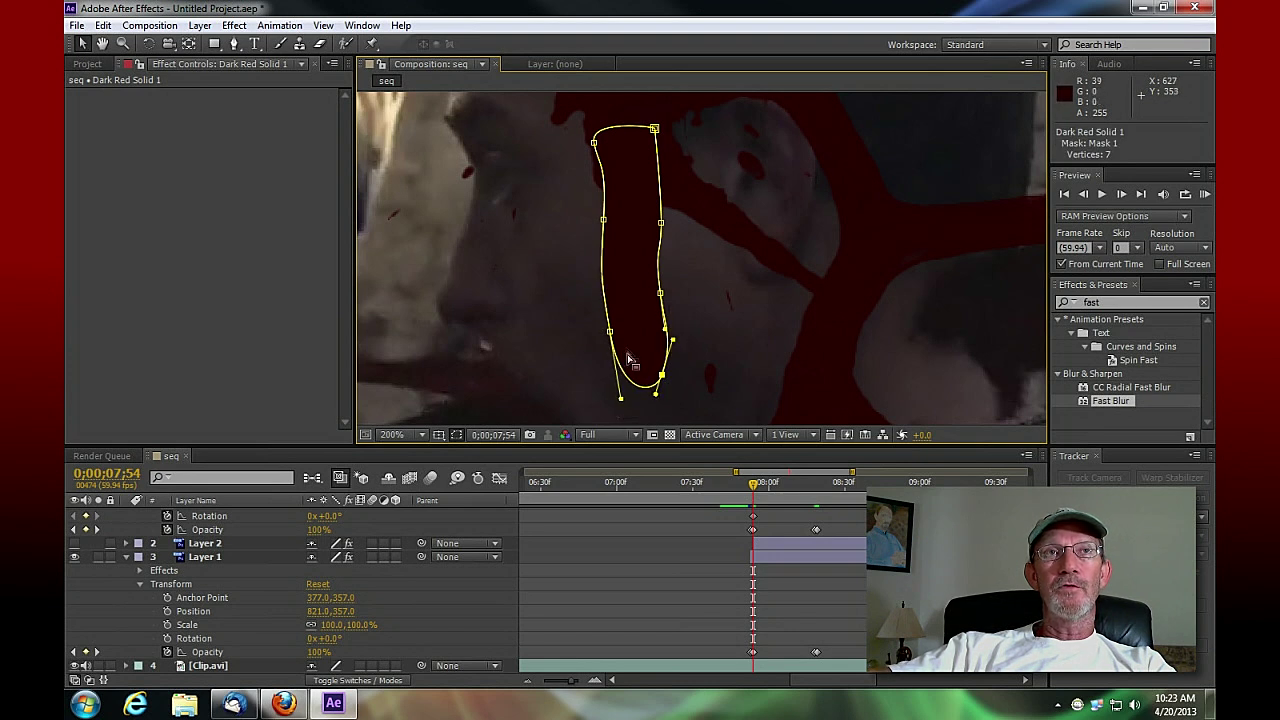
Shorten the drip at 0;00;07;54 by tucking in Mask 1's top-left vertex and raising the neck and lower vertices
left_click_drag(594, 143, 607, 120)
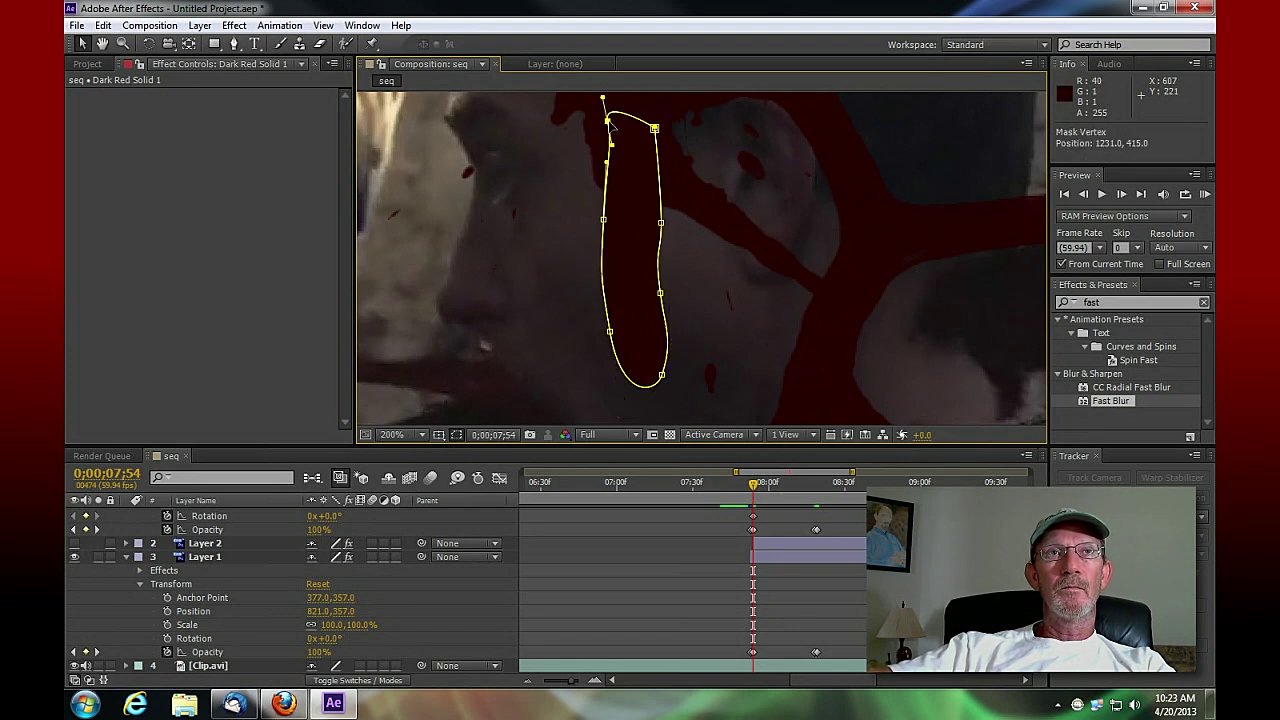
mouse_move(603, 217)
left_mouse_down()
mouse_move(597, 233)
mouse_move(669, 257)
mouse_move(661, 215)
left_mouse_up()
left_click(609, 332)
left_click_drag(609, 331, 611, 212)
left_click(662, 375)
left_click_drag(664, 378, 652, 268)
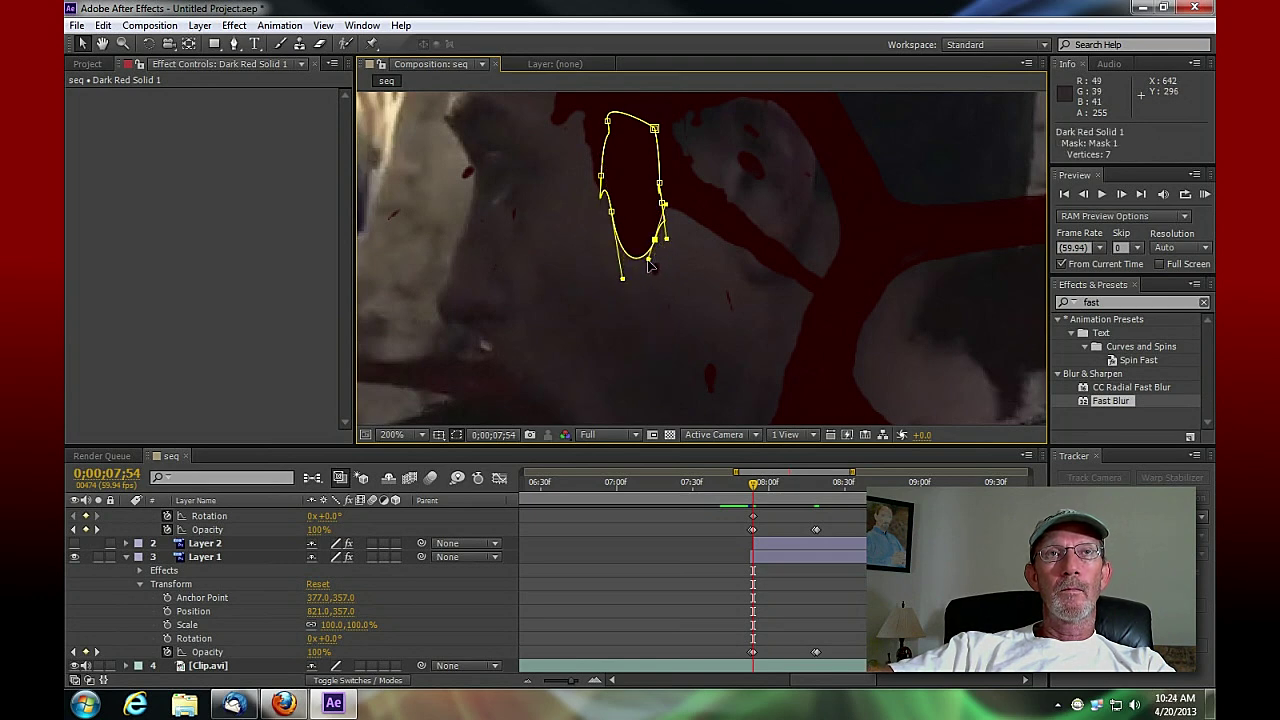
left_click_drag(622, 278, 629, 270)
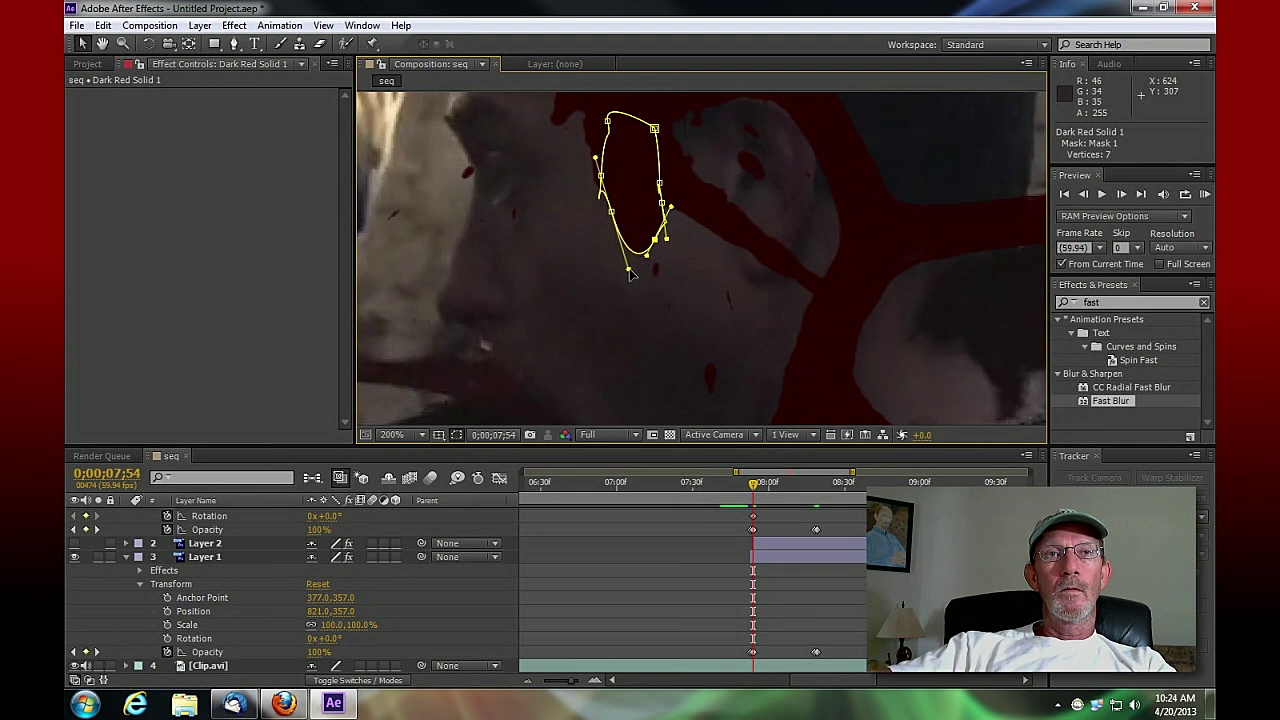
Hide the mask outlines in the viewer and scrub between 0;00;08;13 and 0;00;08;02 to review the drip's growth
left_click_drag(752, 488, 801, 490)
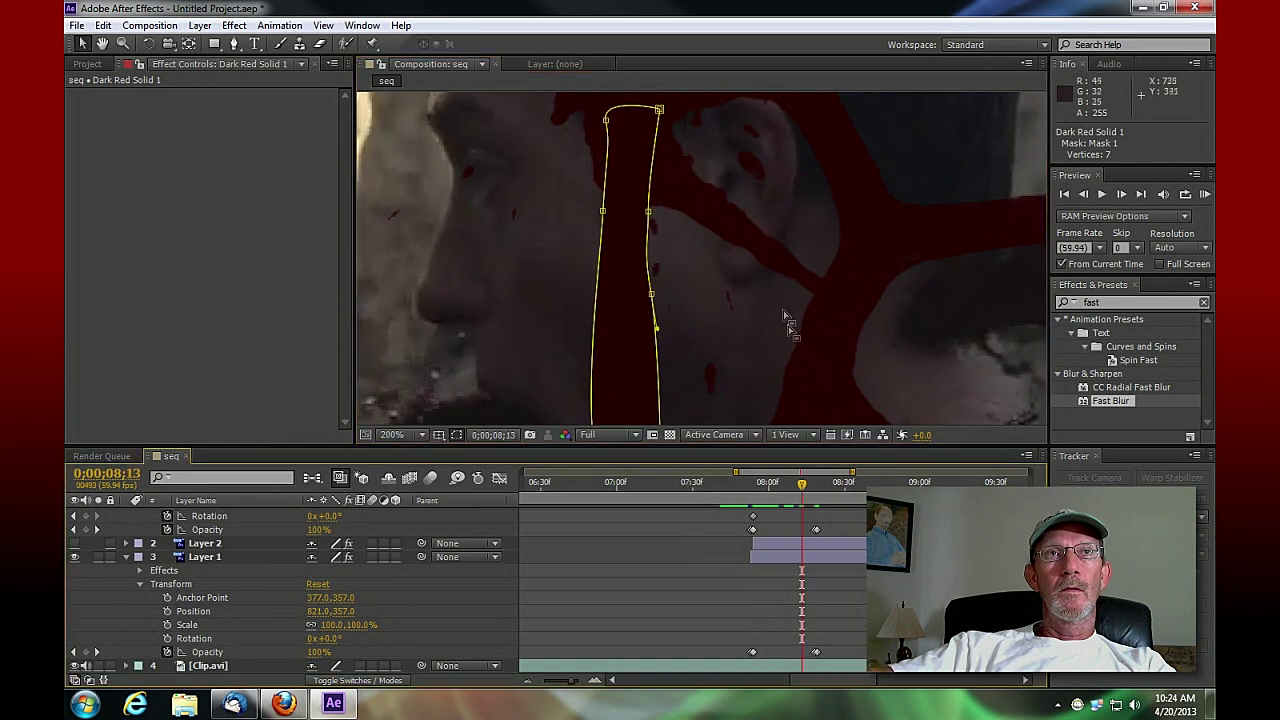
scroll(788, 320, "down", 4)
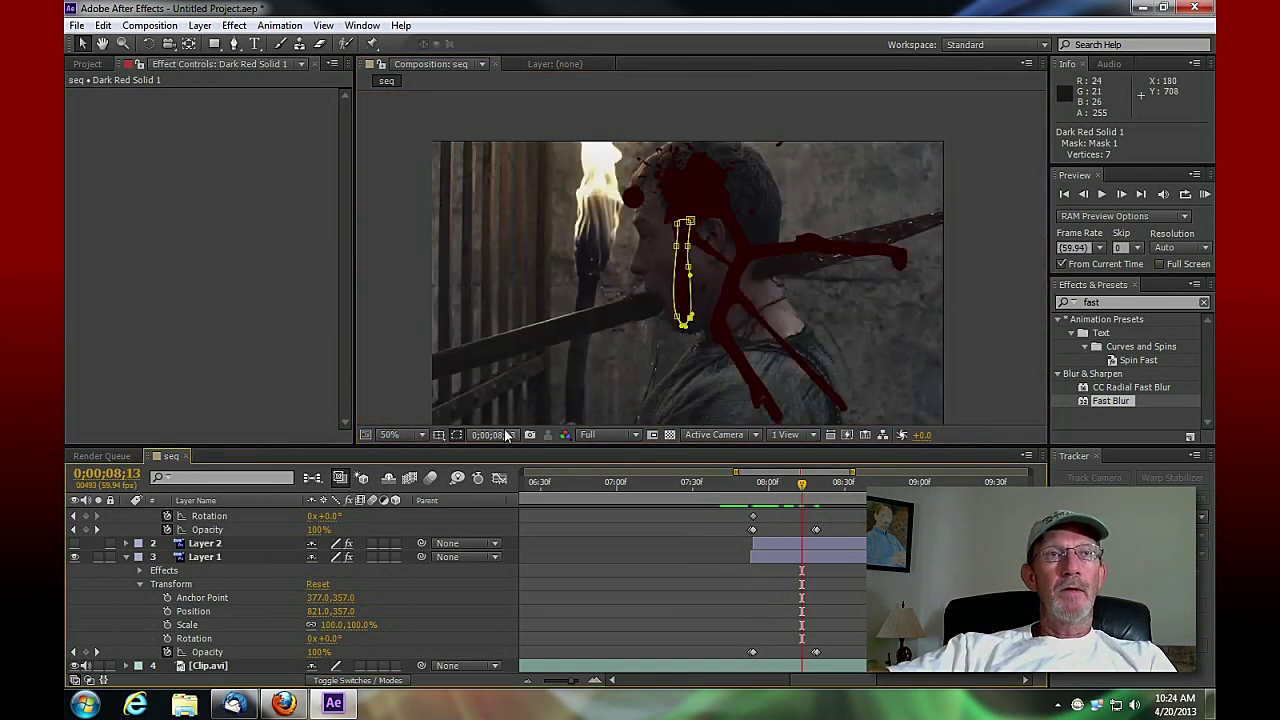
left_click(458, 436)
left_click_drag(801, 487, 795, 536)
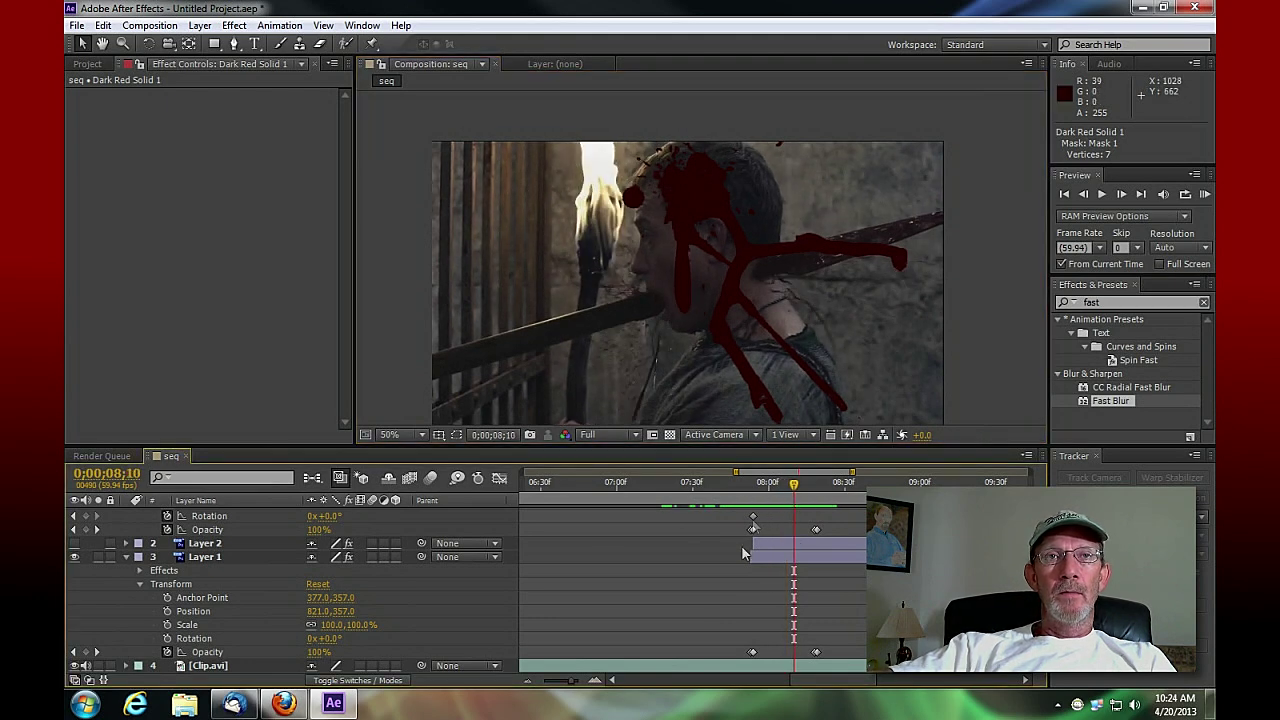
left_click_drag(796, 492, 773, 523)
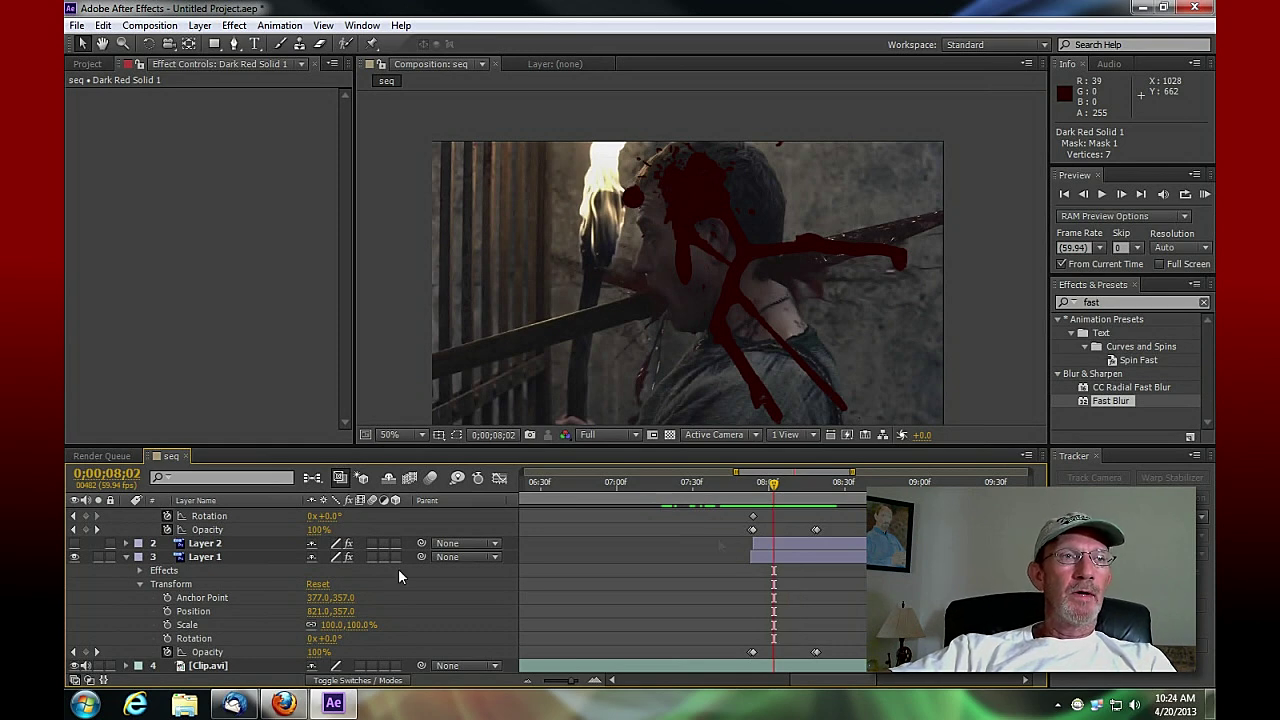
Collapse the properties of Layer 1 and Dark Red Solid 1 in the timeline
left_click(125, 556)
scroll(185, 562, "up", 2)
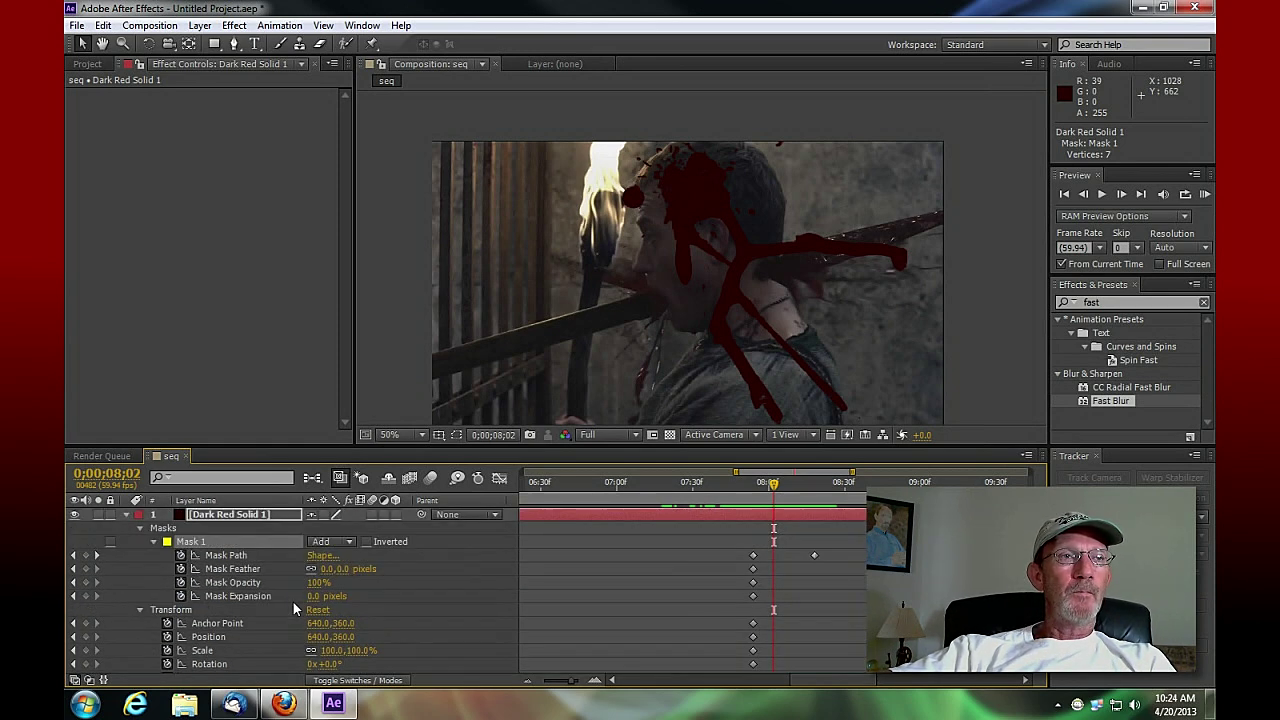
left_click(125, 515)
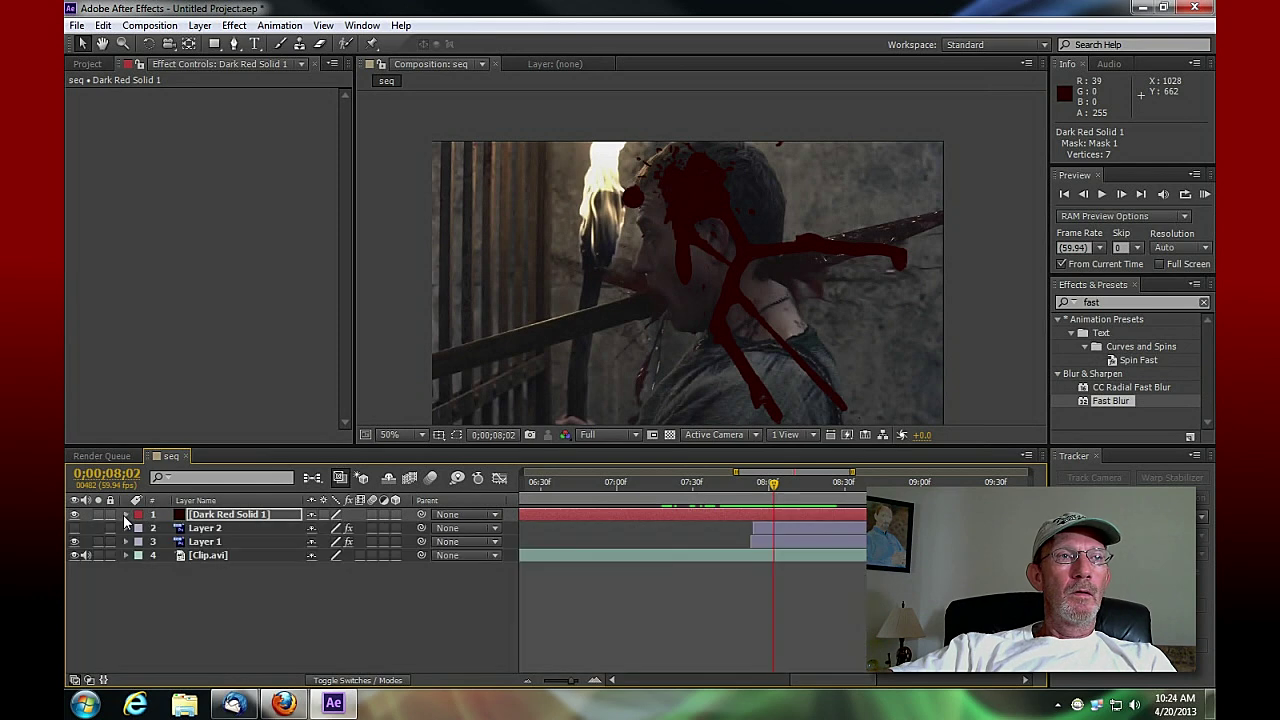
Preview the drip with Layer 2 shown in place of Layer 1, restore their visibility, and inspect Layer 1's effects
left_click(75, 540)
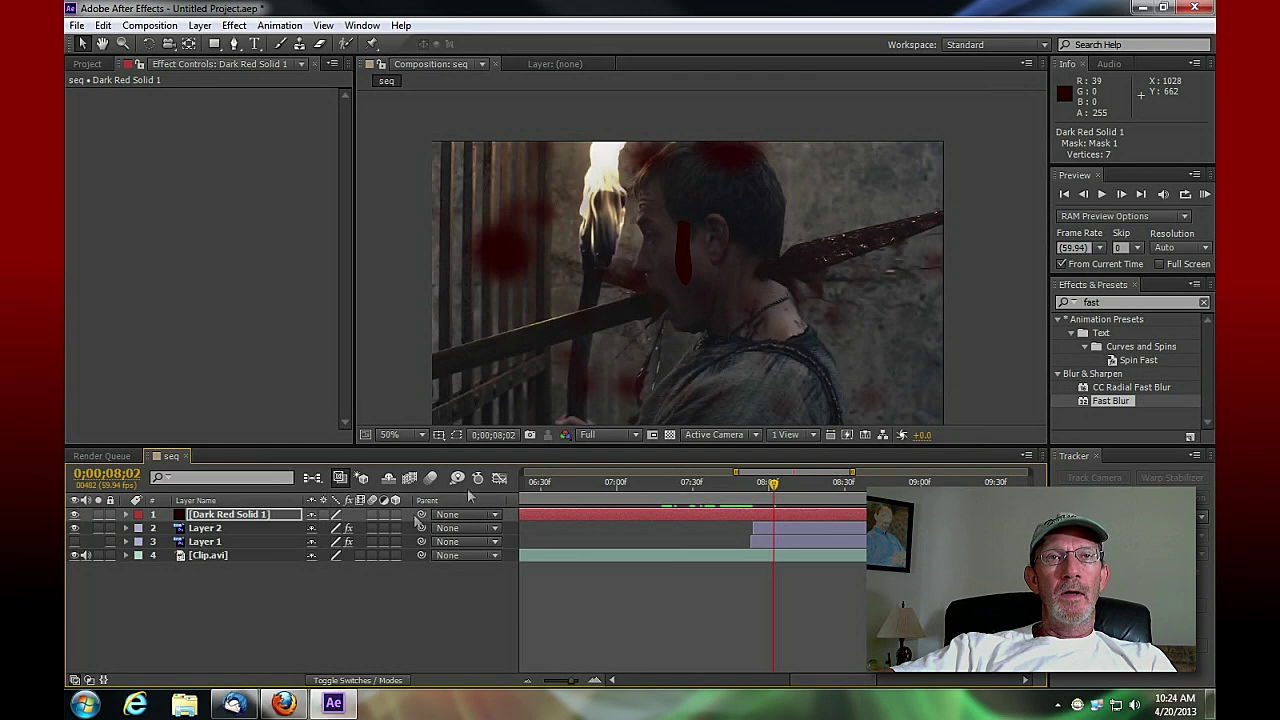
left_click_drag(772, 490, 748, 500)
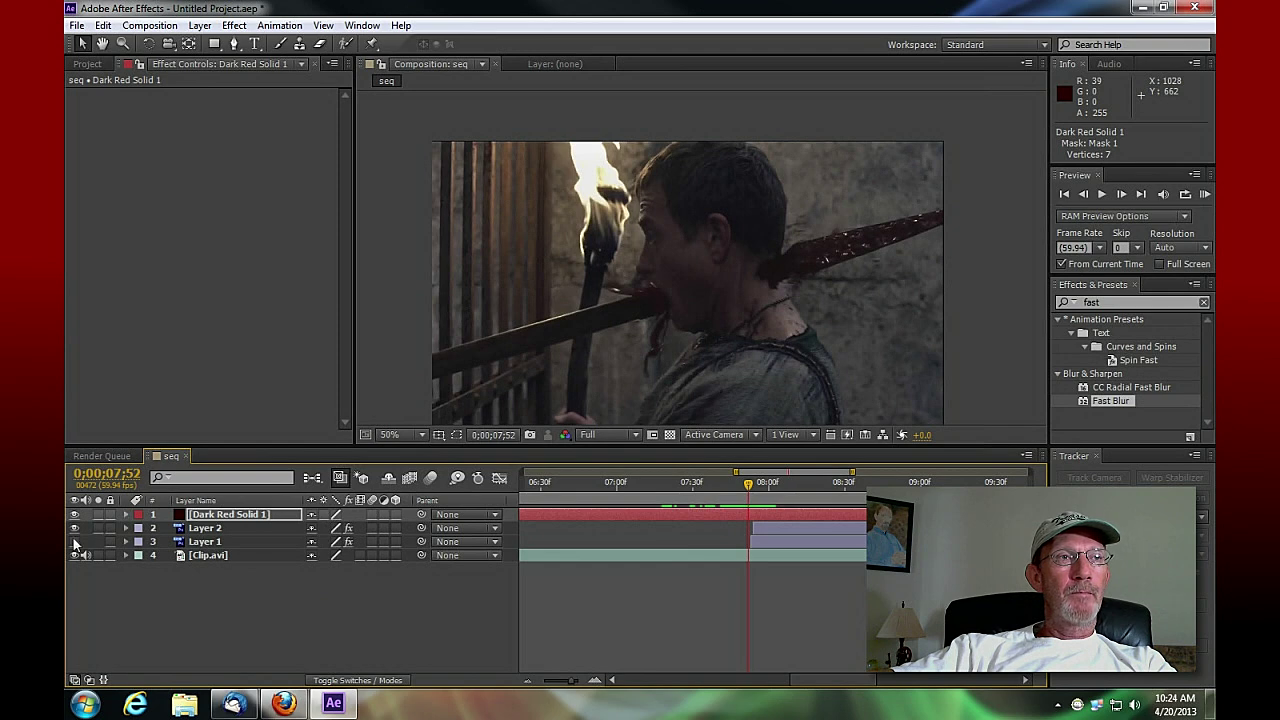
left_click(188, 542)
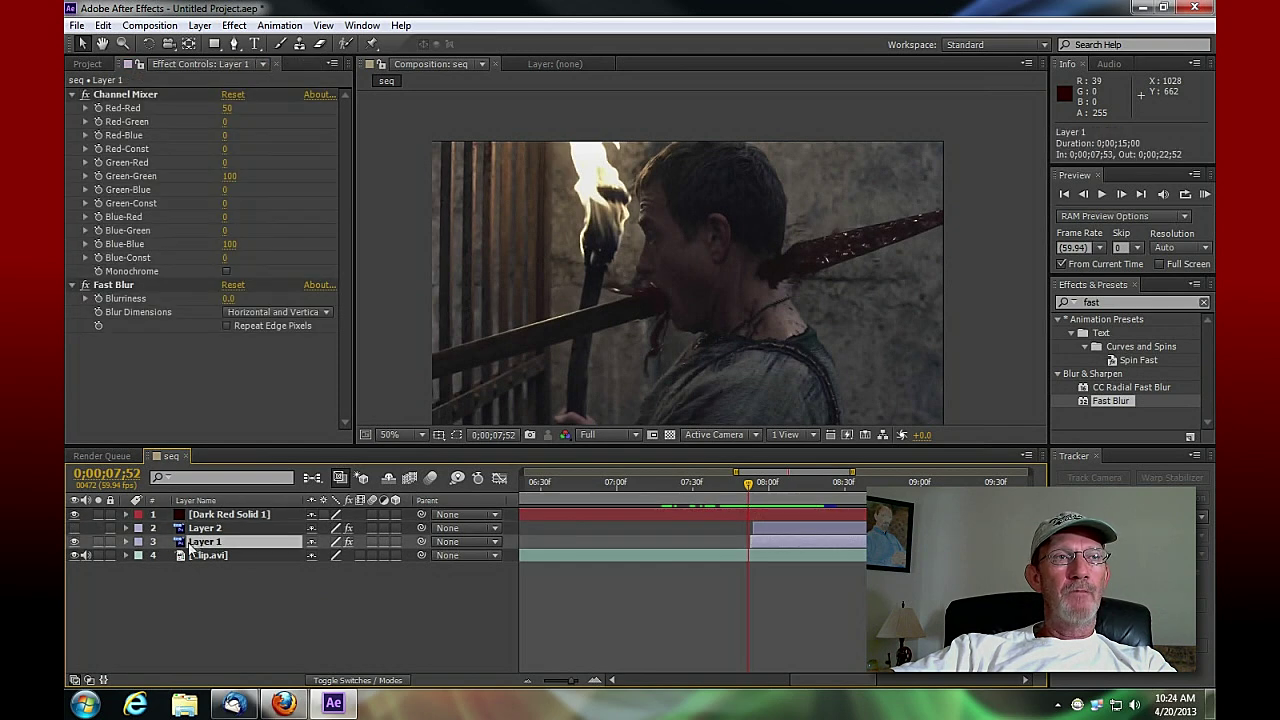
Apply Fast Blur to Dark Red Solid 1 with the playhead at 0;00;07;54
left_click(212, 514)
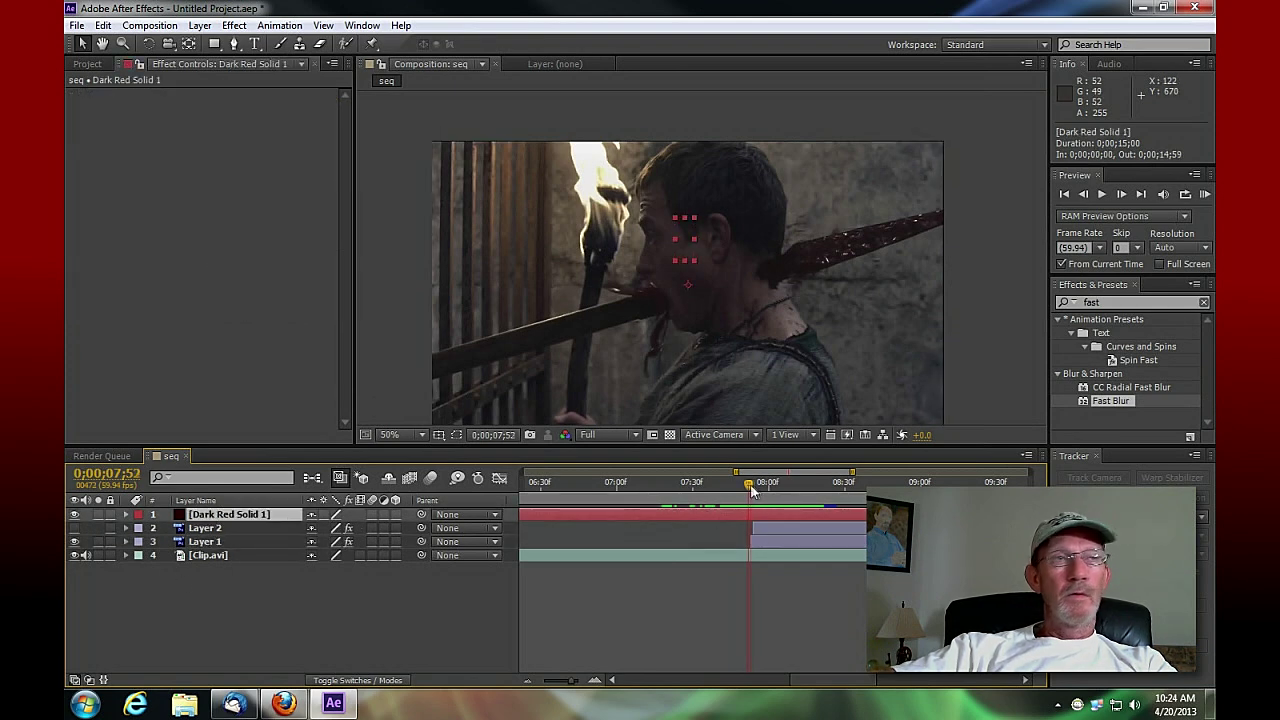
left_click_drag(752, 490, 757, 492)
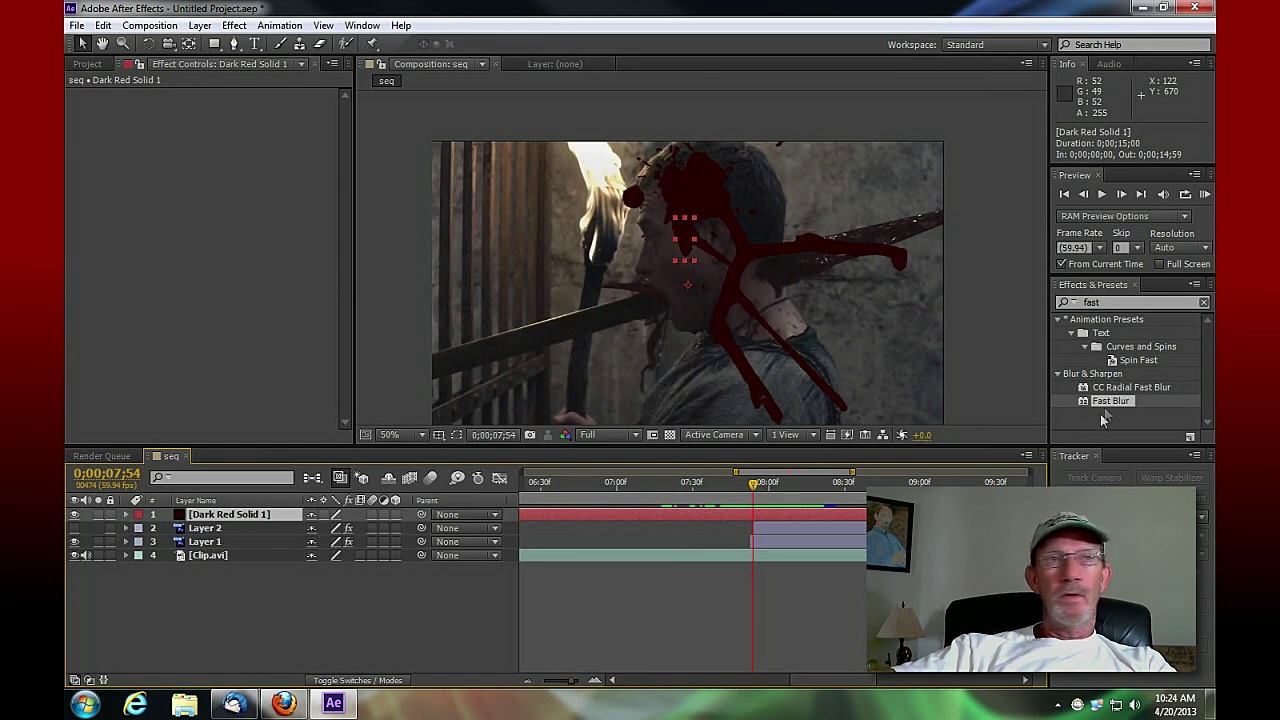
left_click_drag(1107, 399, 215, 515)
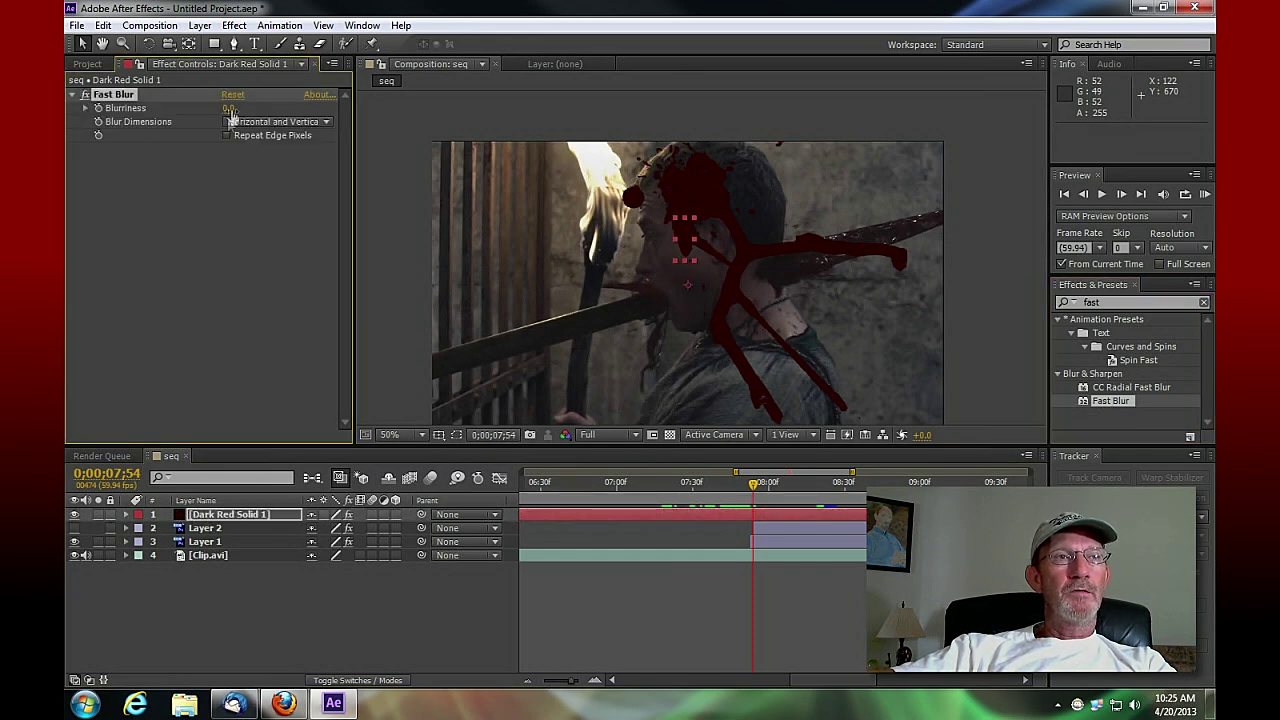
Check Layer 2's Fast Blur setting and set Dark Red Solid 1's Blurriness to 50
left_click(208, 529)
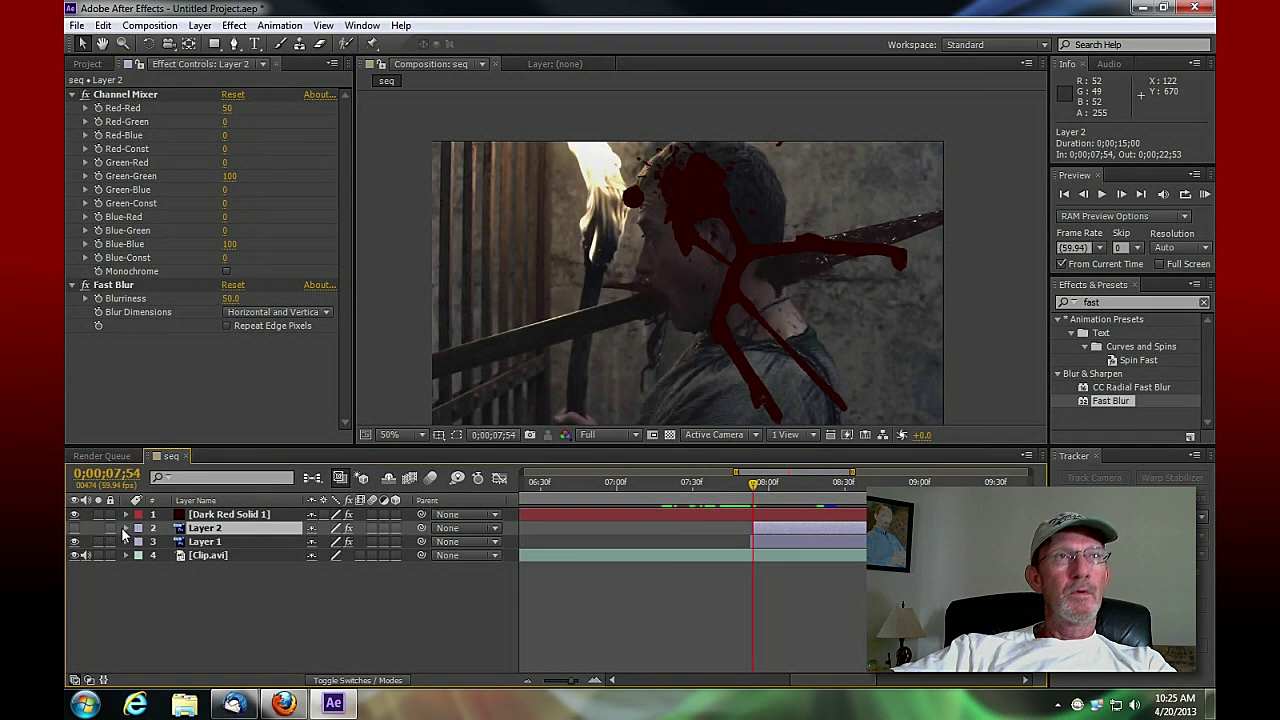
left_click(123, 527)
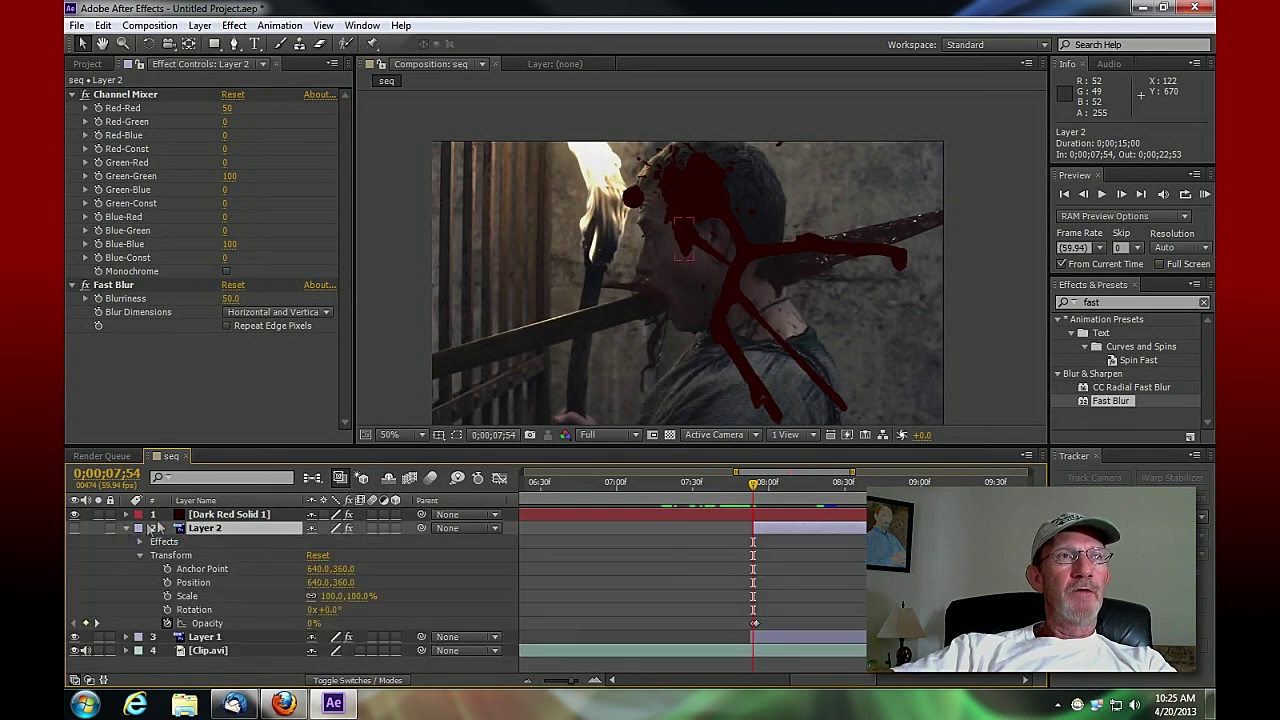
left_click(125, 528)
left_click(202, 513)
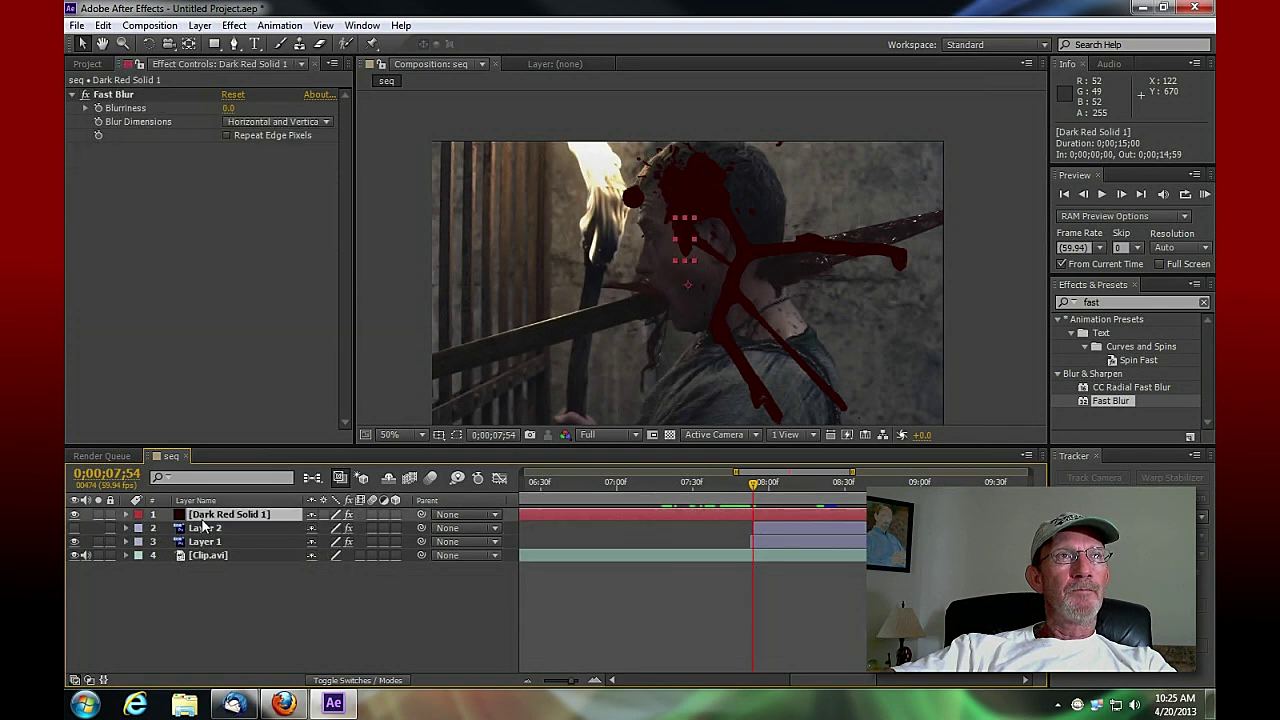
left_click(230, 109)
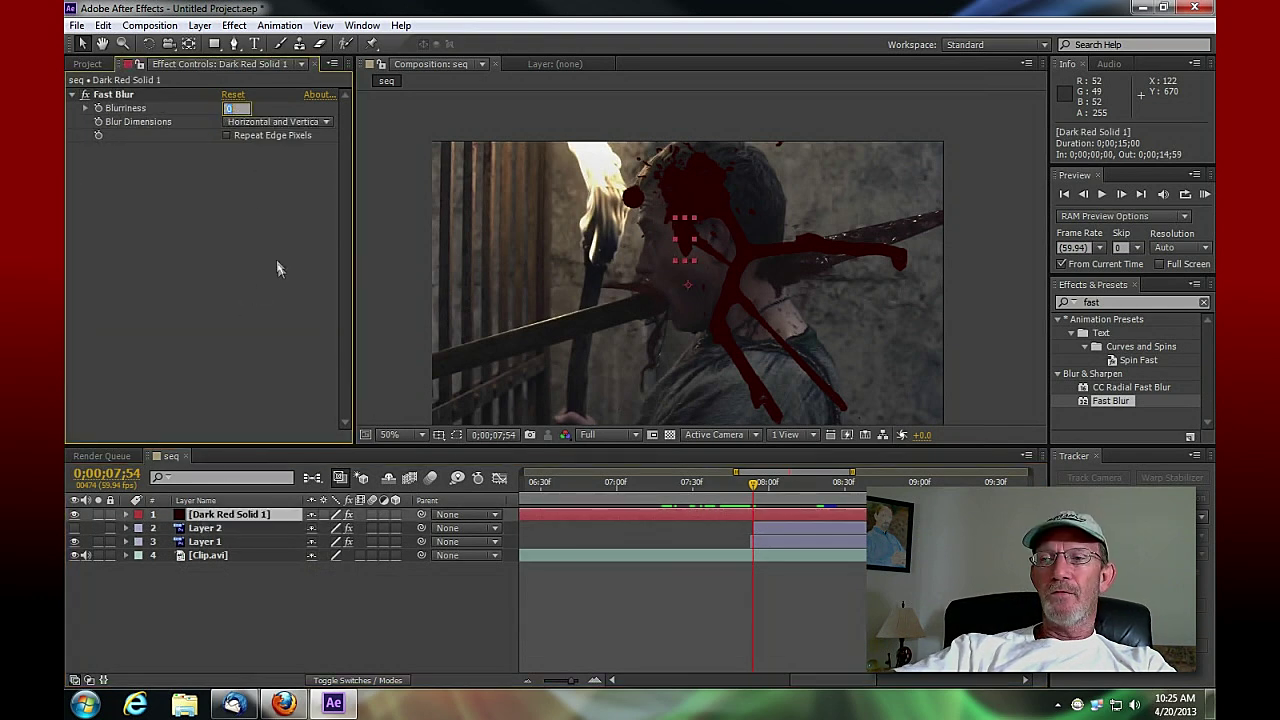
type("50")
key("Return")
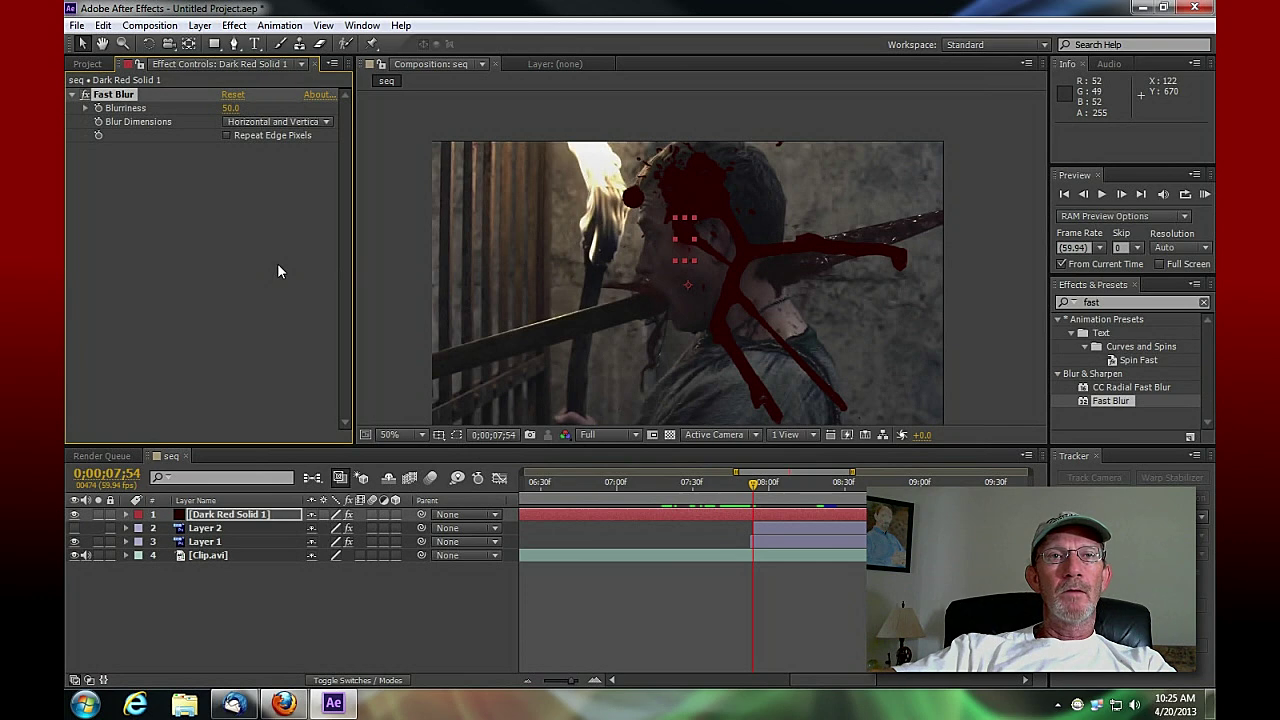
Review the blurred drip at 0;00;08;06 and reduce Dark Red Solid 1's Fast Blur Blurriness to 9
left_click_drag(748, 490, 857, 510)
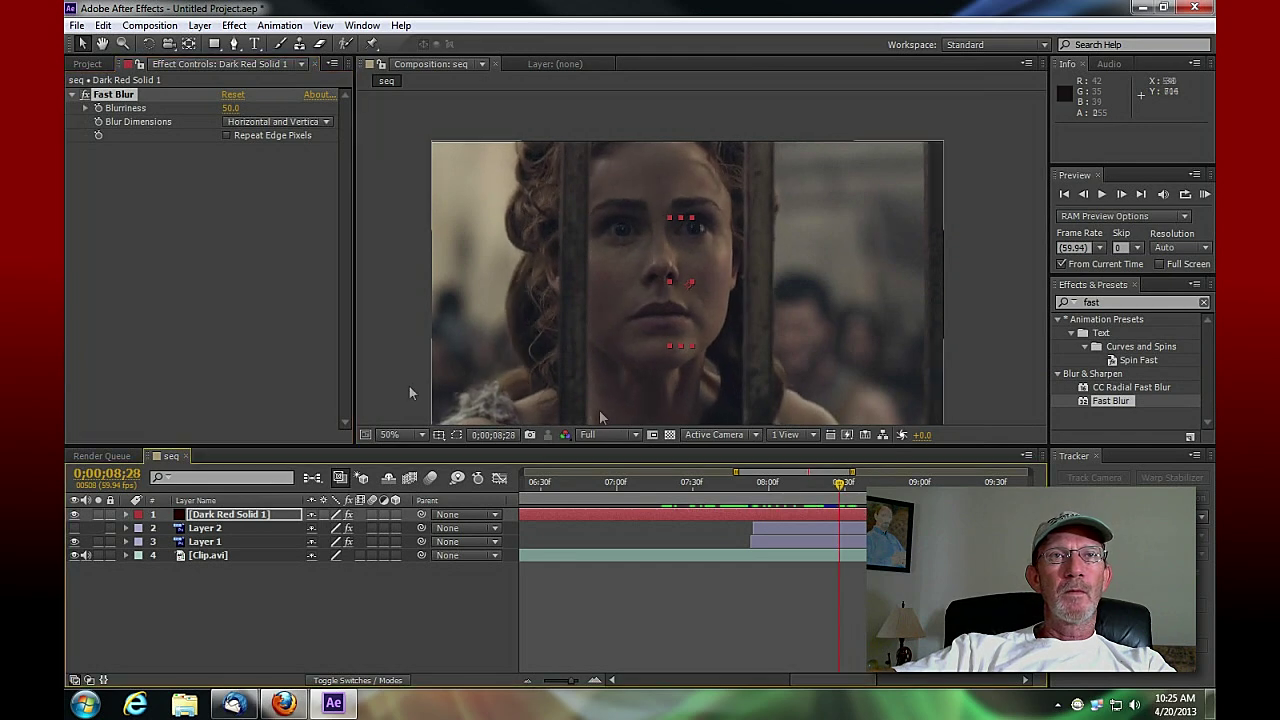
left_click(412, 382)
left_click(834, 486)
left_click_drag(834, 486, 779, 496)
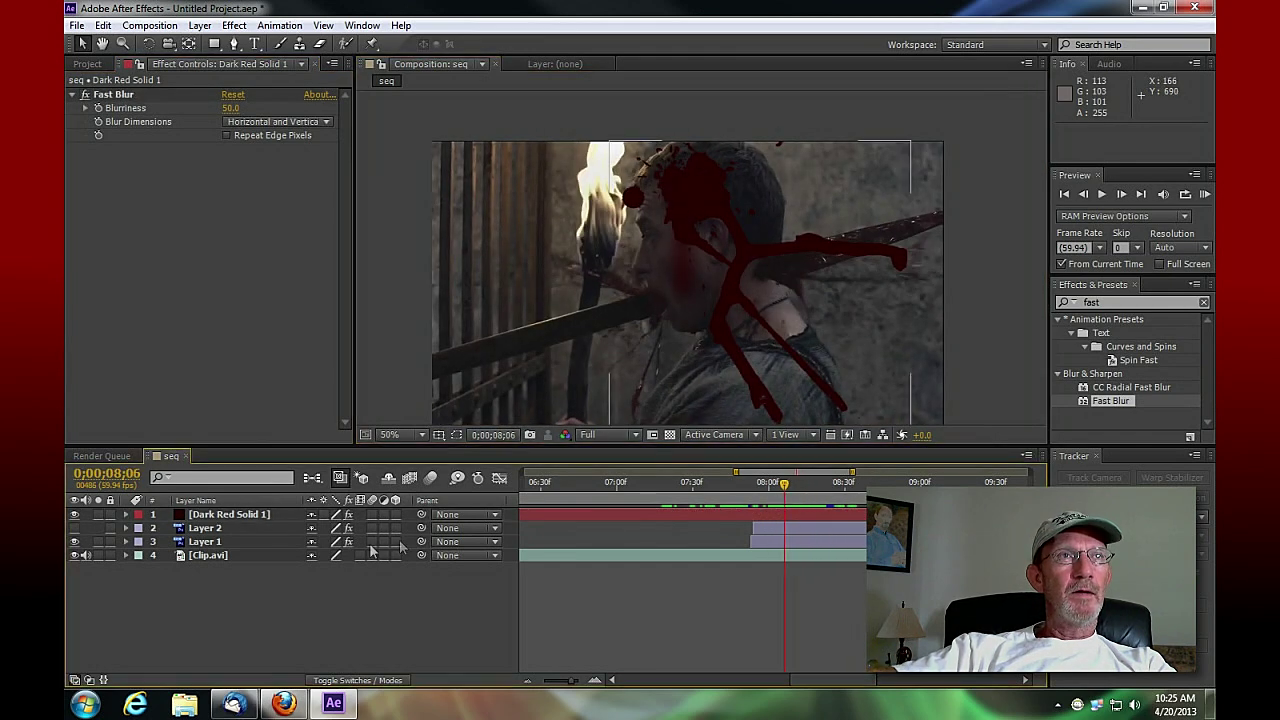
left_click_drag(229, 108, 221, 107)
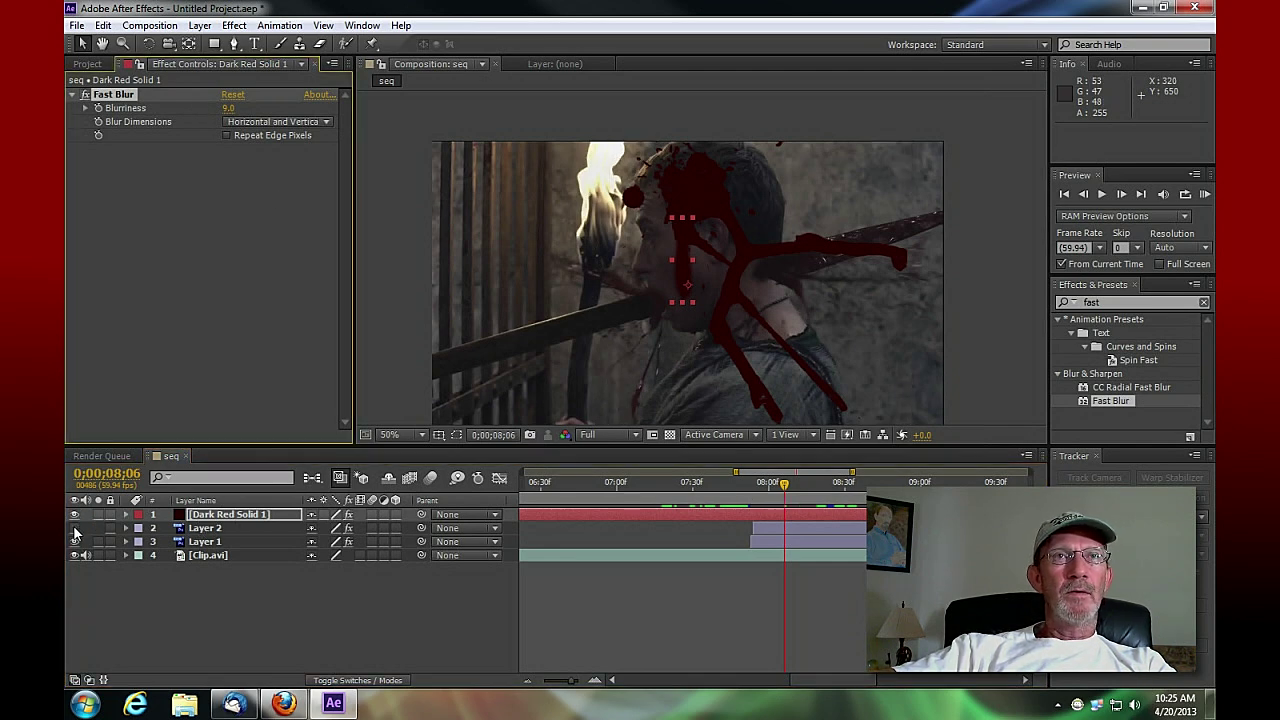
Make Layer 2 visible together with Layer 1 and the blurred drip
left_click(74, 529)
left_click(398, 406)
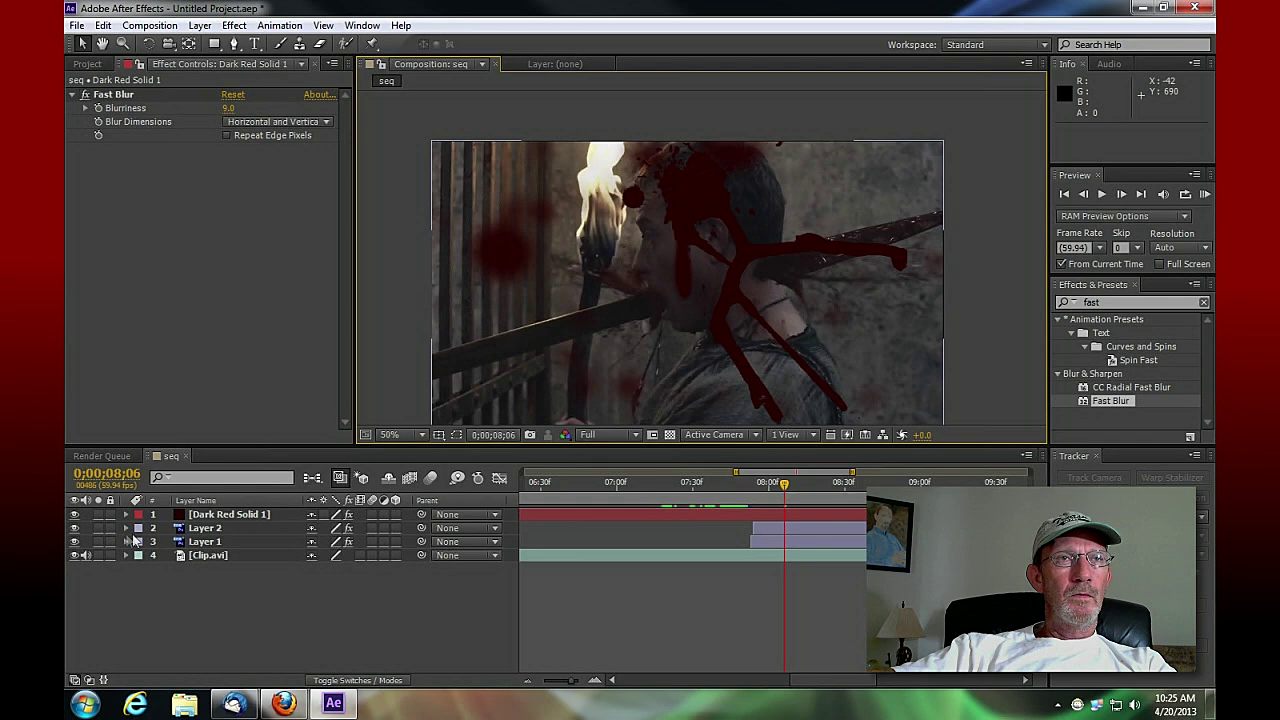
left_click(74, 528)
left_click(74, 529)
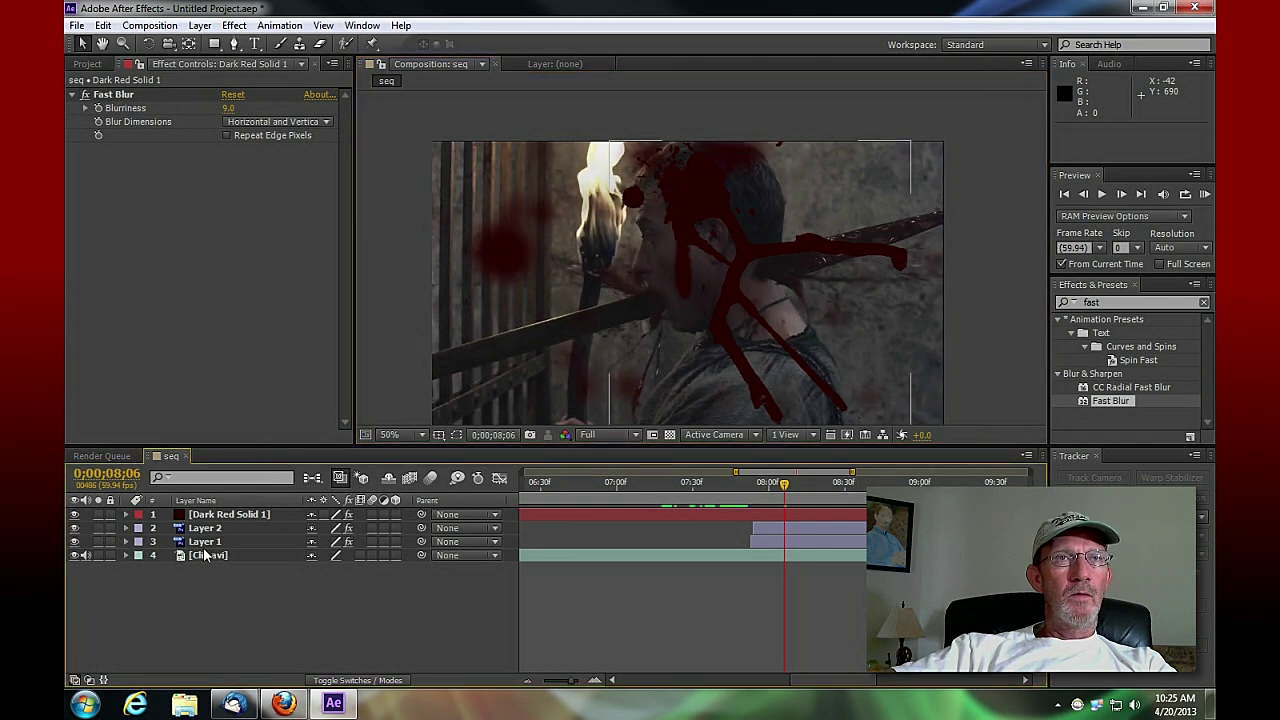
Try a stronger Fast Blur on Layer 1, then set its Blurriness to 9
left_click(208, 541)
left_click(230, 299)
left_click(212, 515)
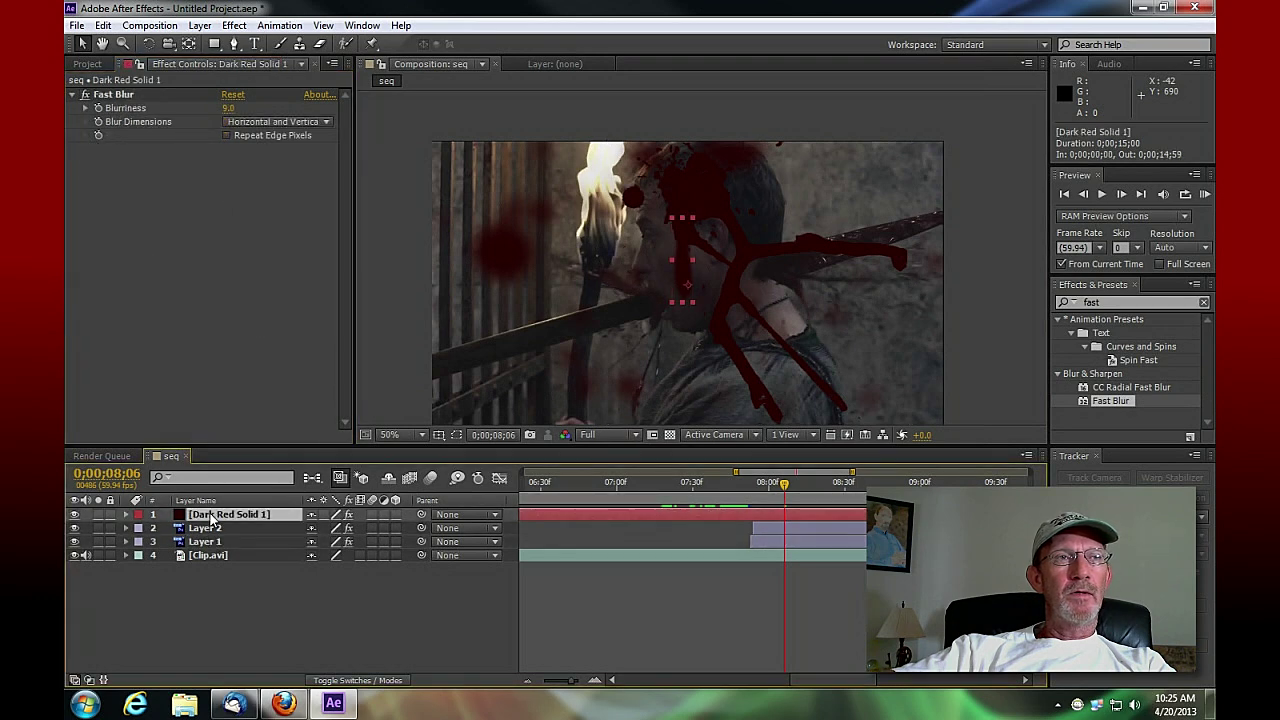
left_click(212, 541)
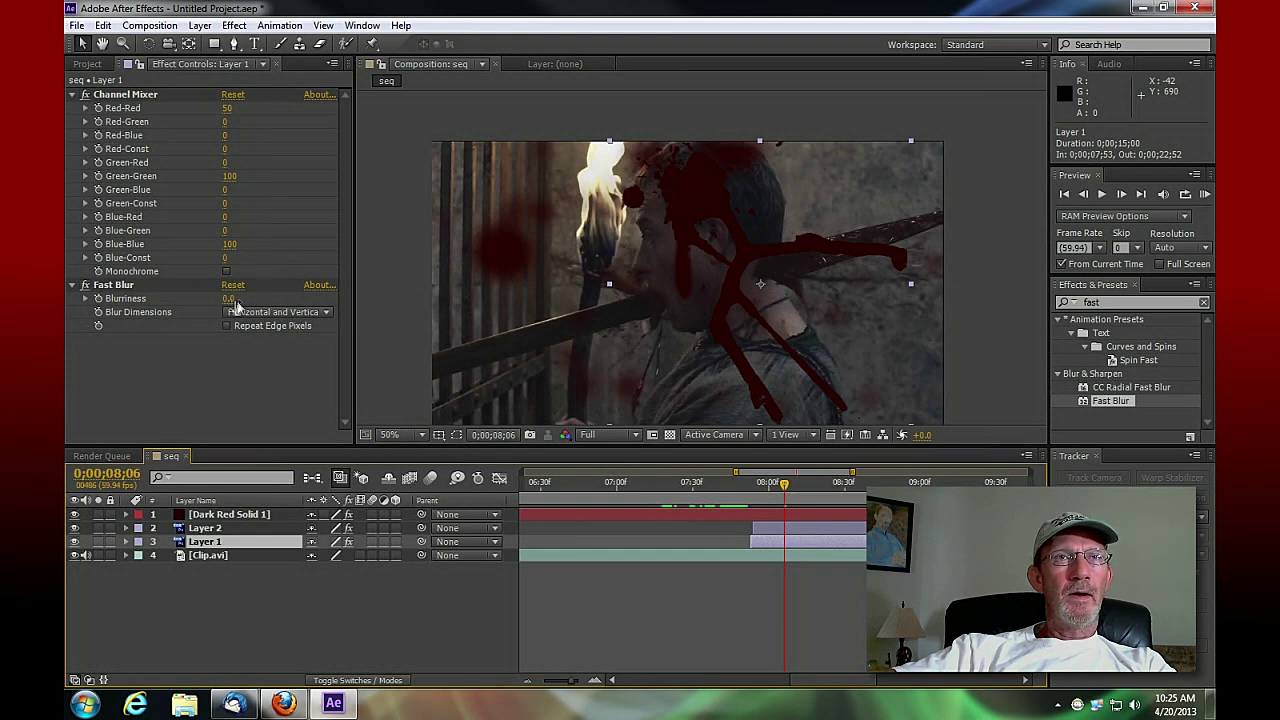
left_click_drag(229, 298, 239, 298)
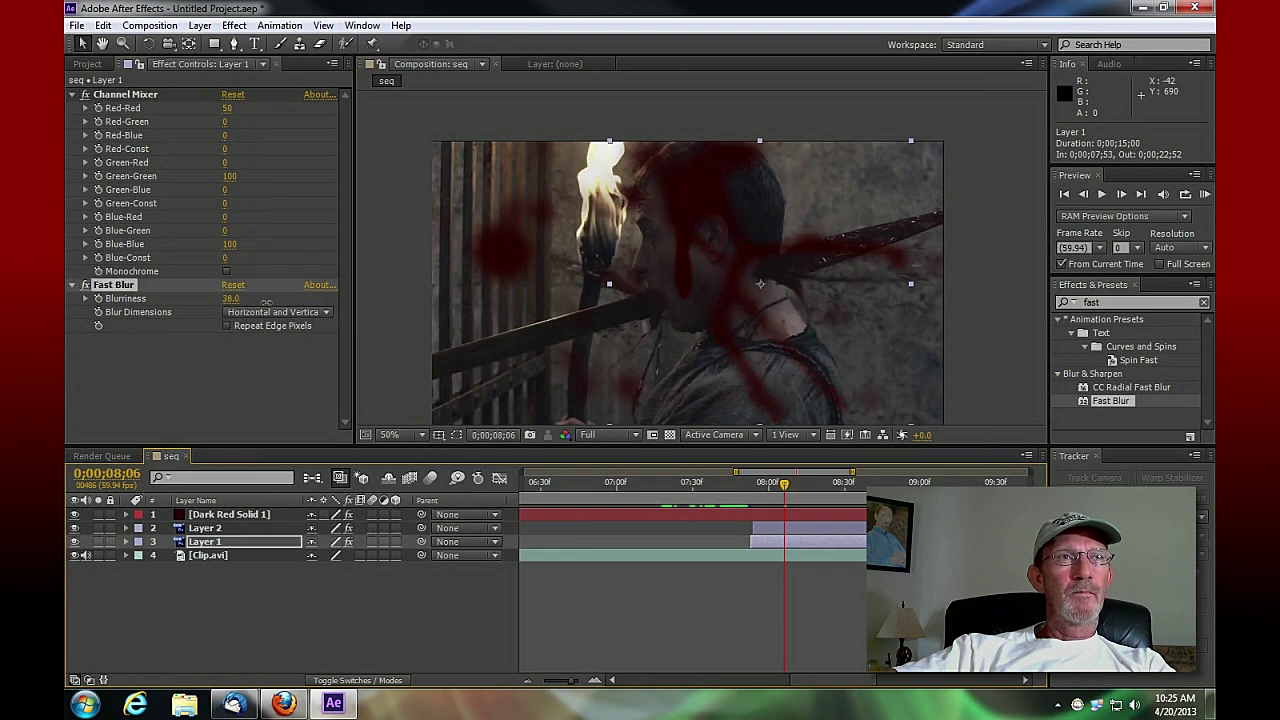
left_click(231, 298)
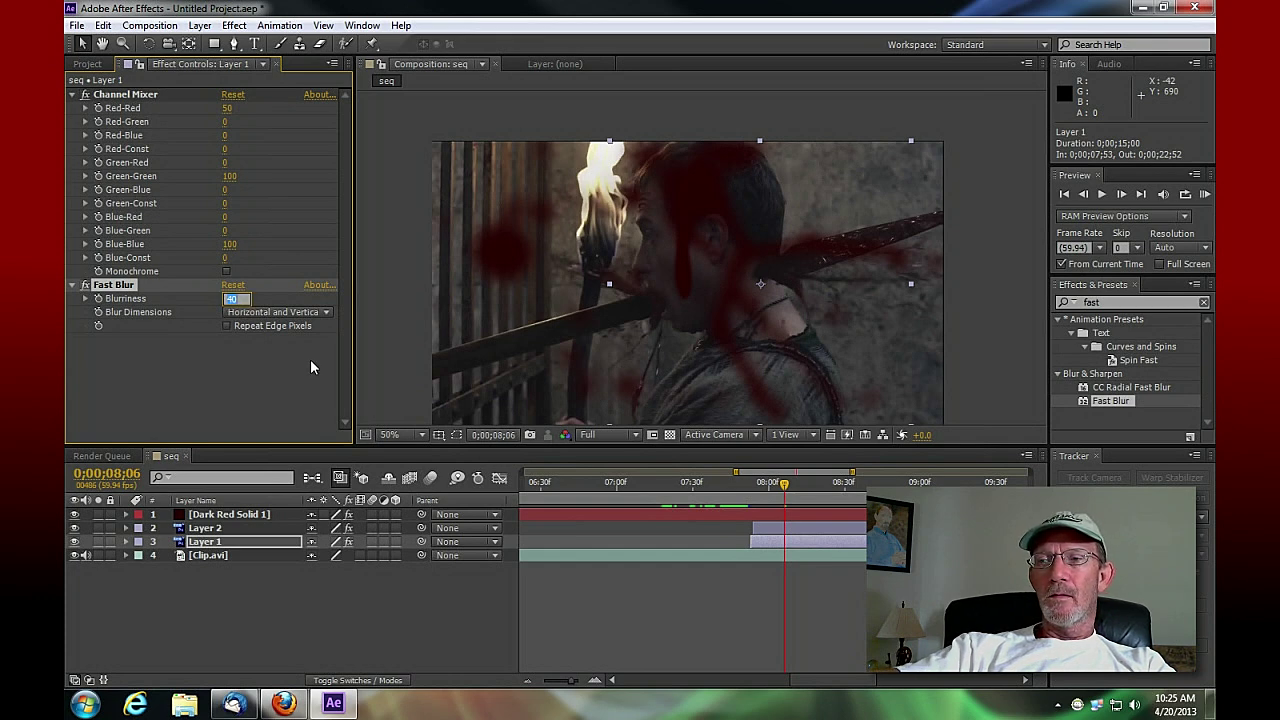
type("9")
key("Return")
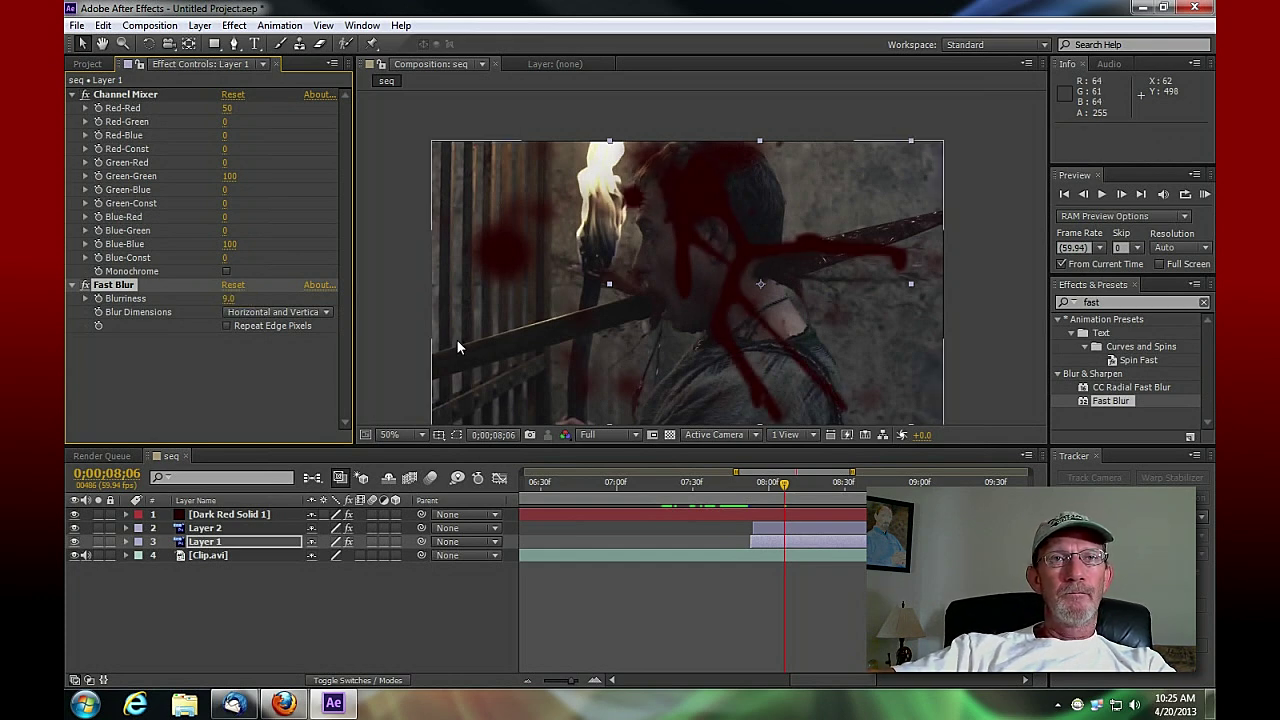
Move the playhead to 0;00;08;15 and set Layer 1's Fast Blur Blurriness to 30
mouse_move(784, 484)
left_mouse_down()
mouse_move(752, 486)
mouse_move(860, 488)
mouse_move(788, 501)
mouse_move(857, 490)
mouse_move(806, 496)
left_mouse_up()
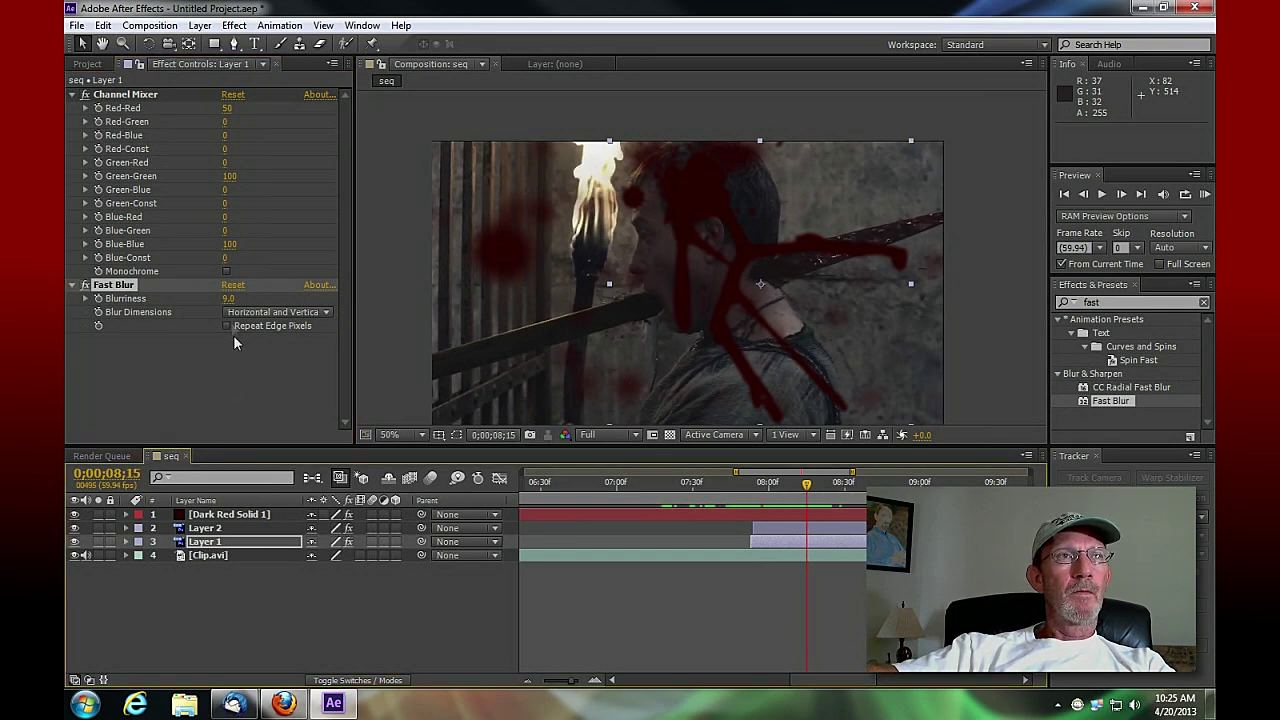
left_click_drag(247, 299, 250, 300)
left_click(249, 299)
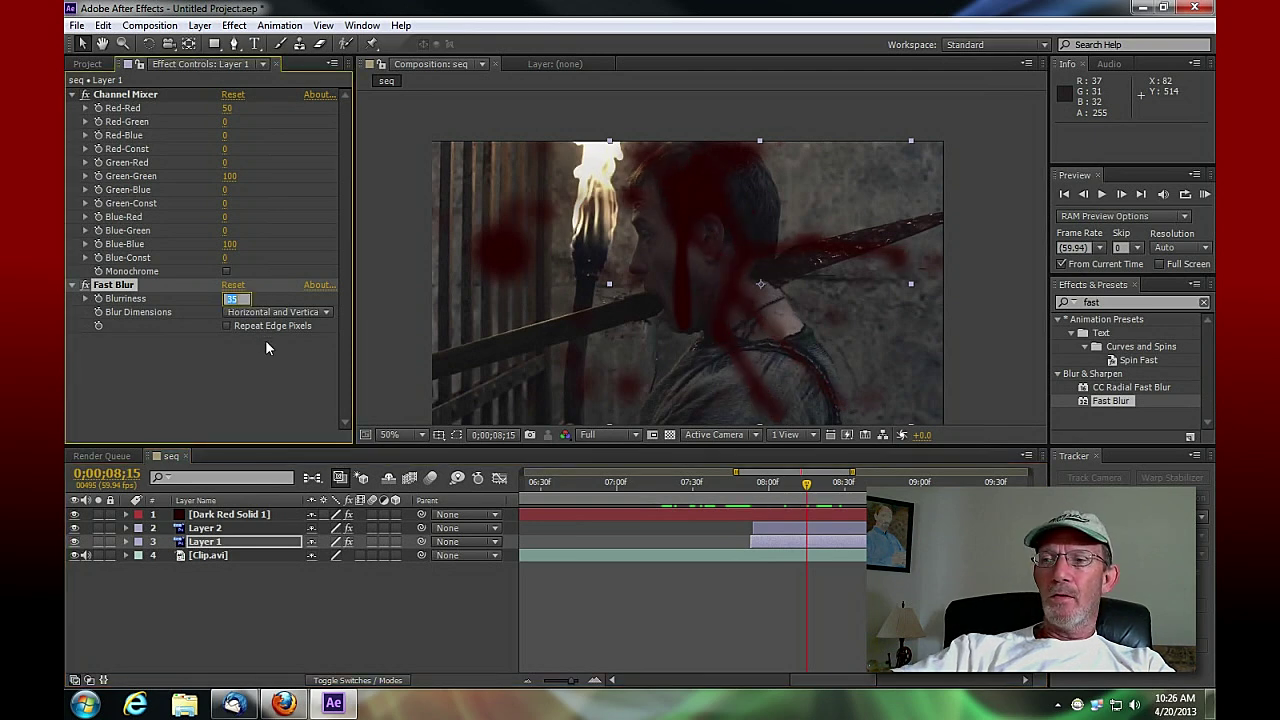
type("30")
key("Return")
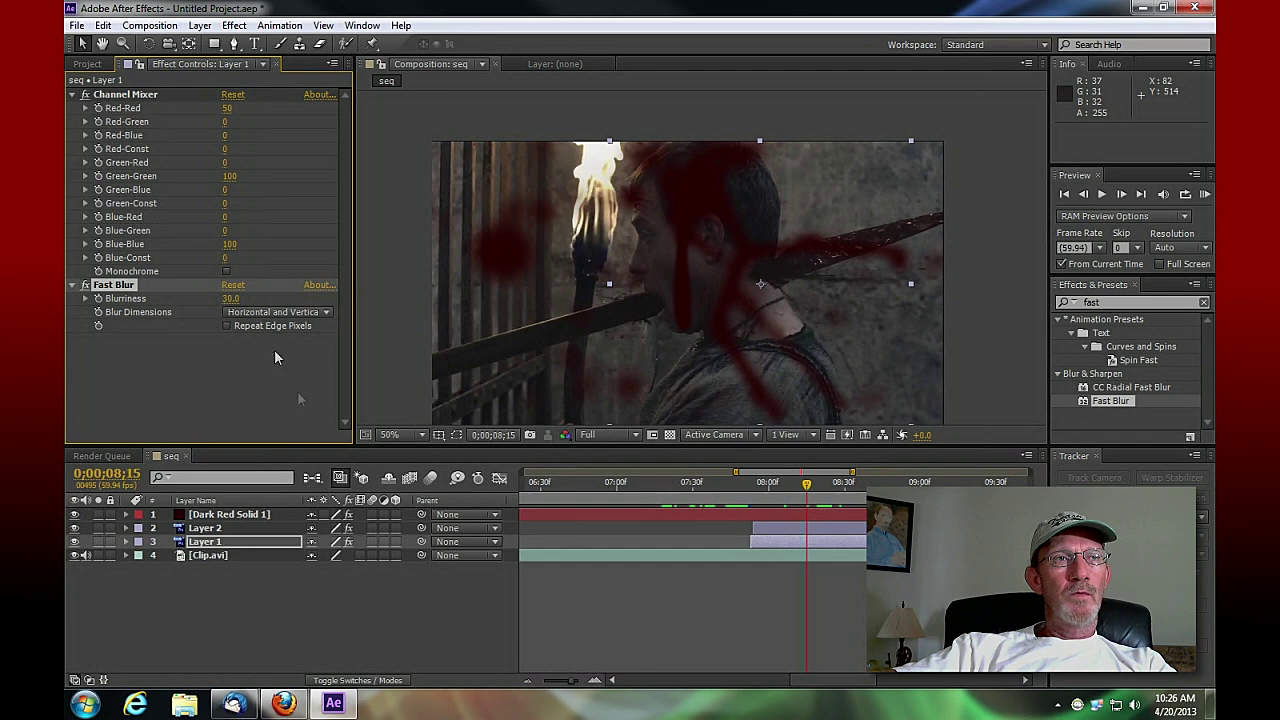
Set Dark Red Solid 1's Fast Blur Blurriness to 30 and deselect the layer to view the drip without its outline
left_click(217, 516)
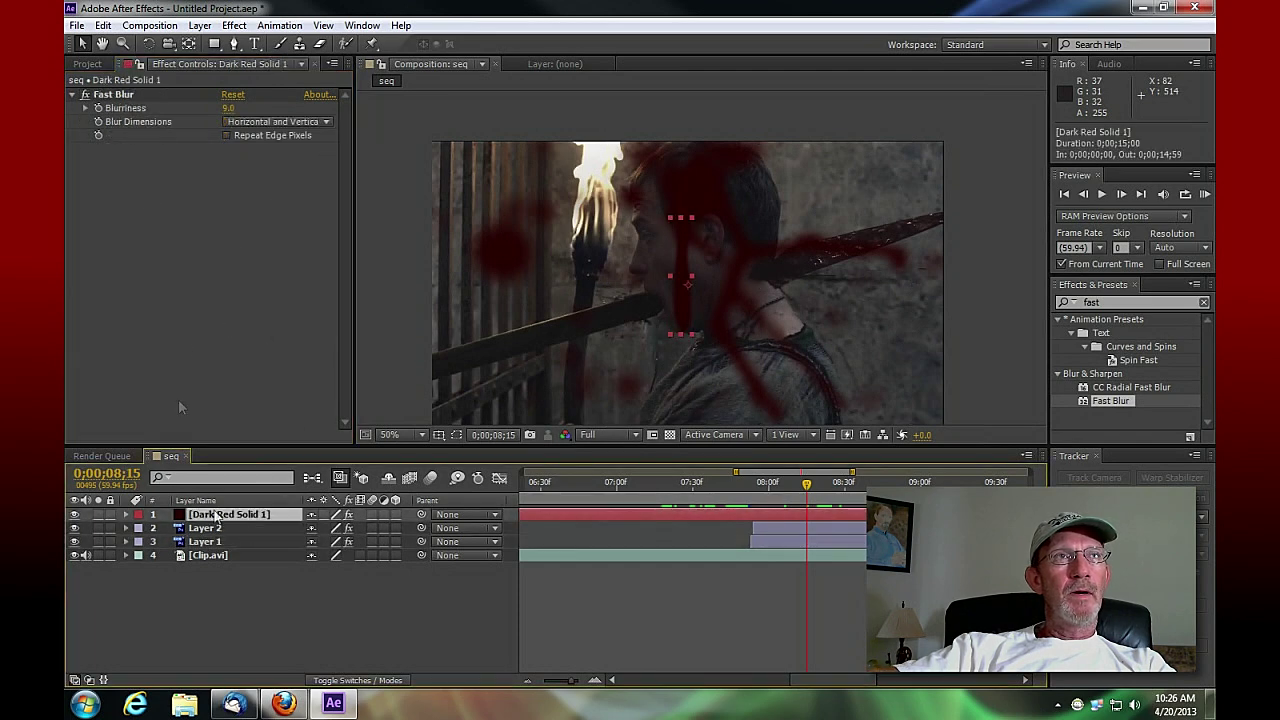
left_click(229, 109)
type("30")
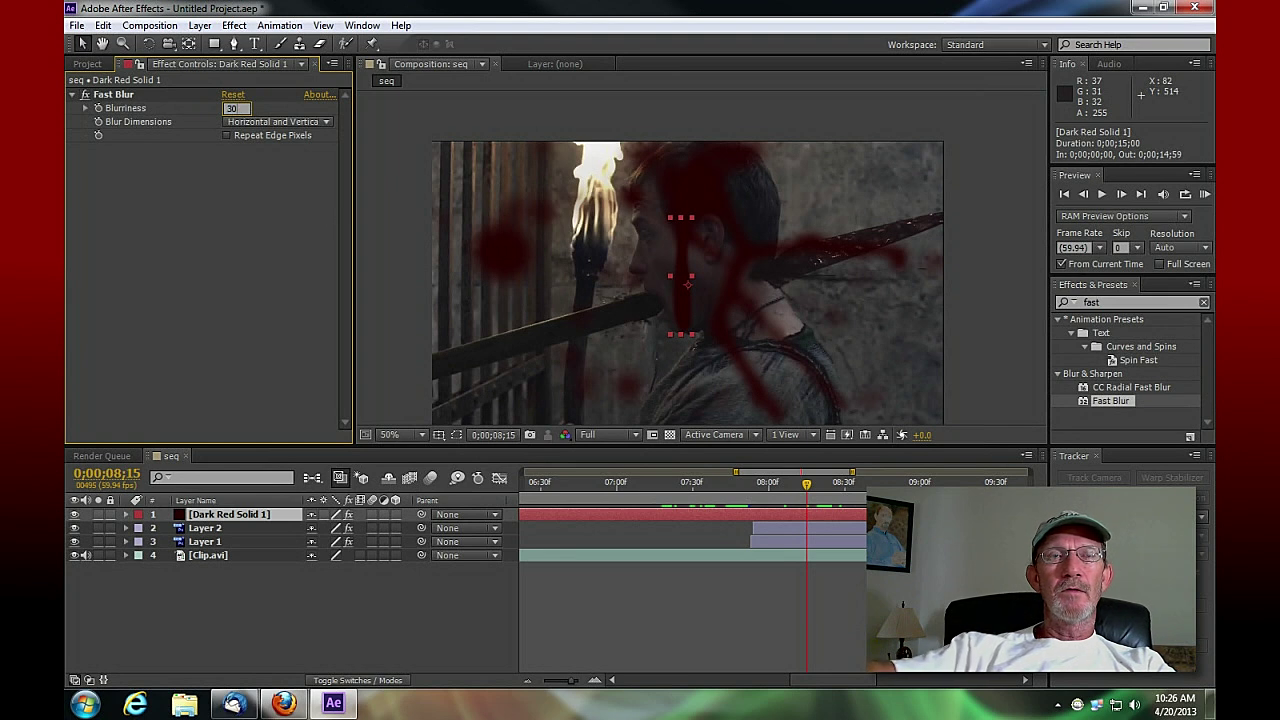
key("Return")
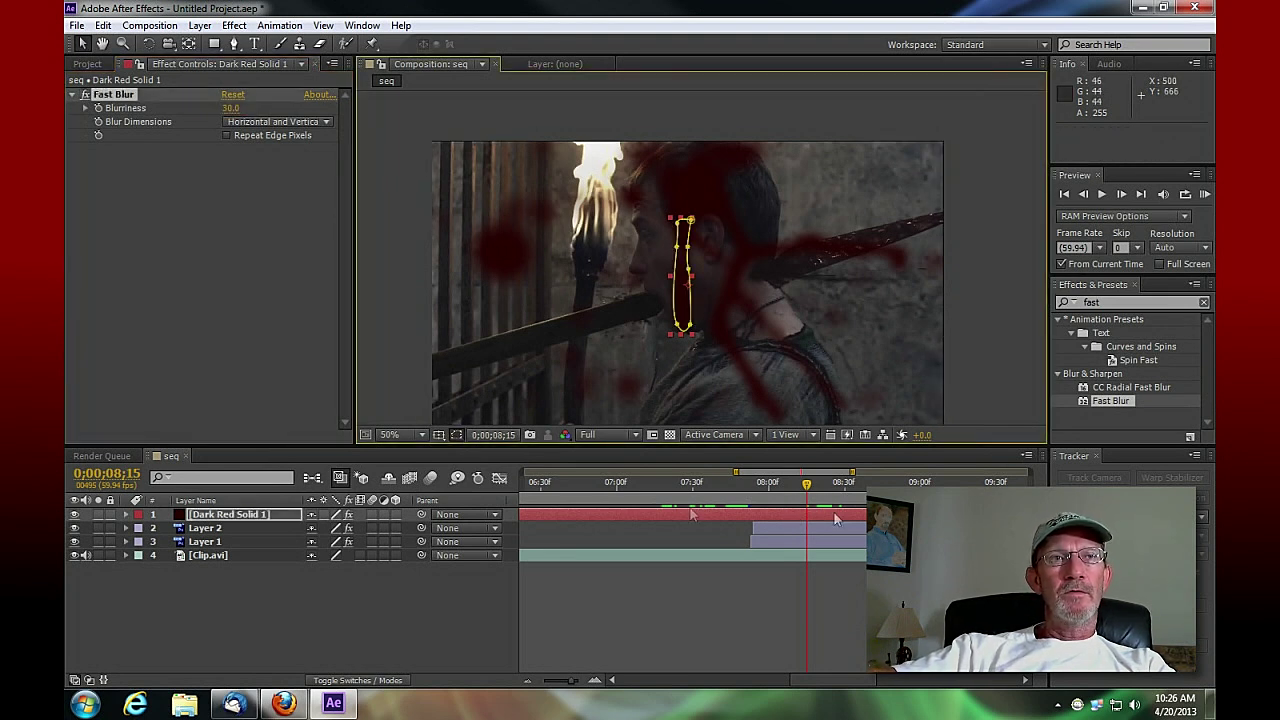
left_click(457, 435)
left_click(383, 345)
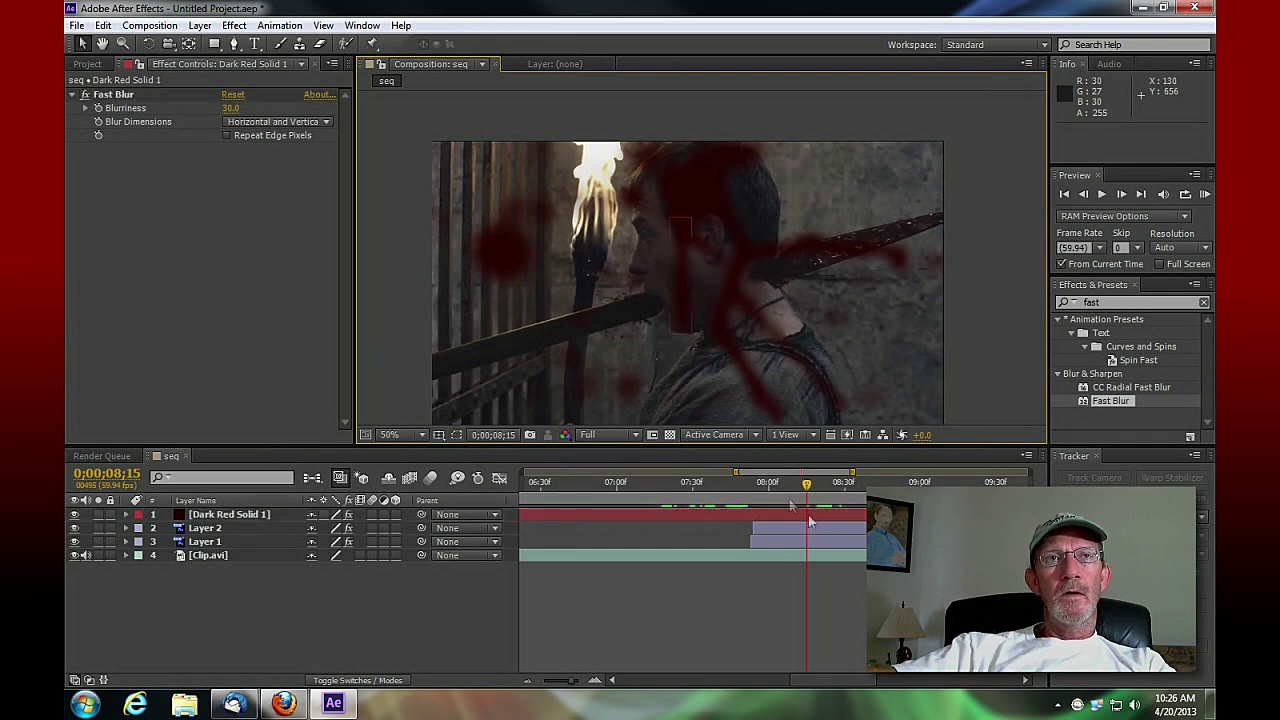
Check the spatter in the shot at 0;00;08;22 and inspect Dark Red Solid 1's mask and Opacity keyframes around 0;00;08;18
left_click_drag(803, 495, 823, 527)
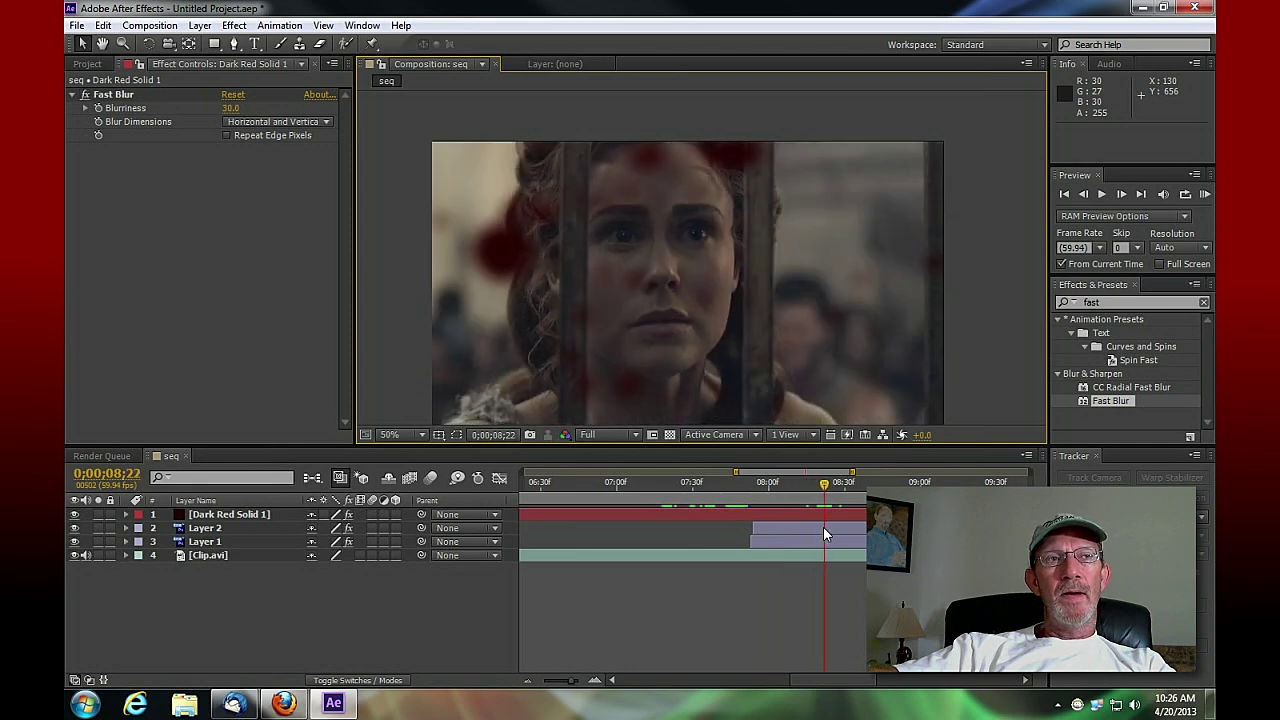
left_click(203, 529)
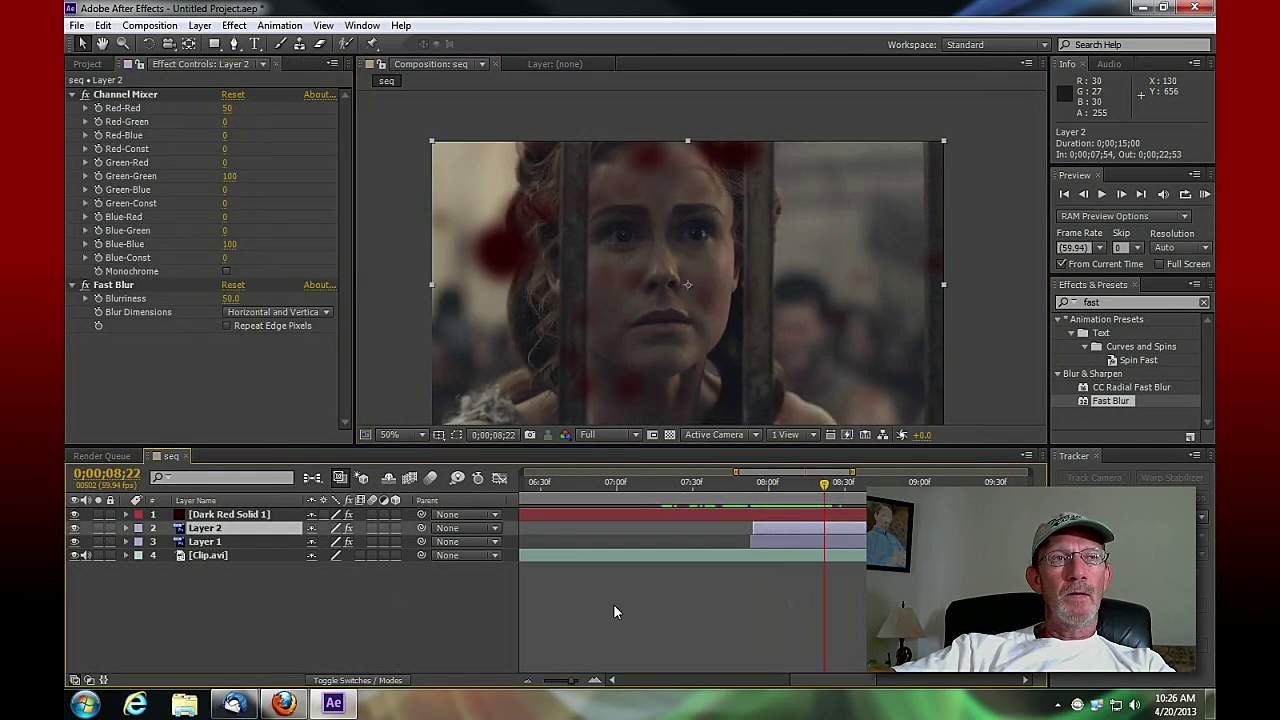
left_click(126, 514)
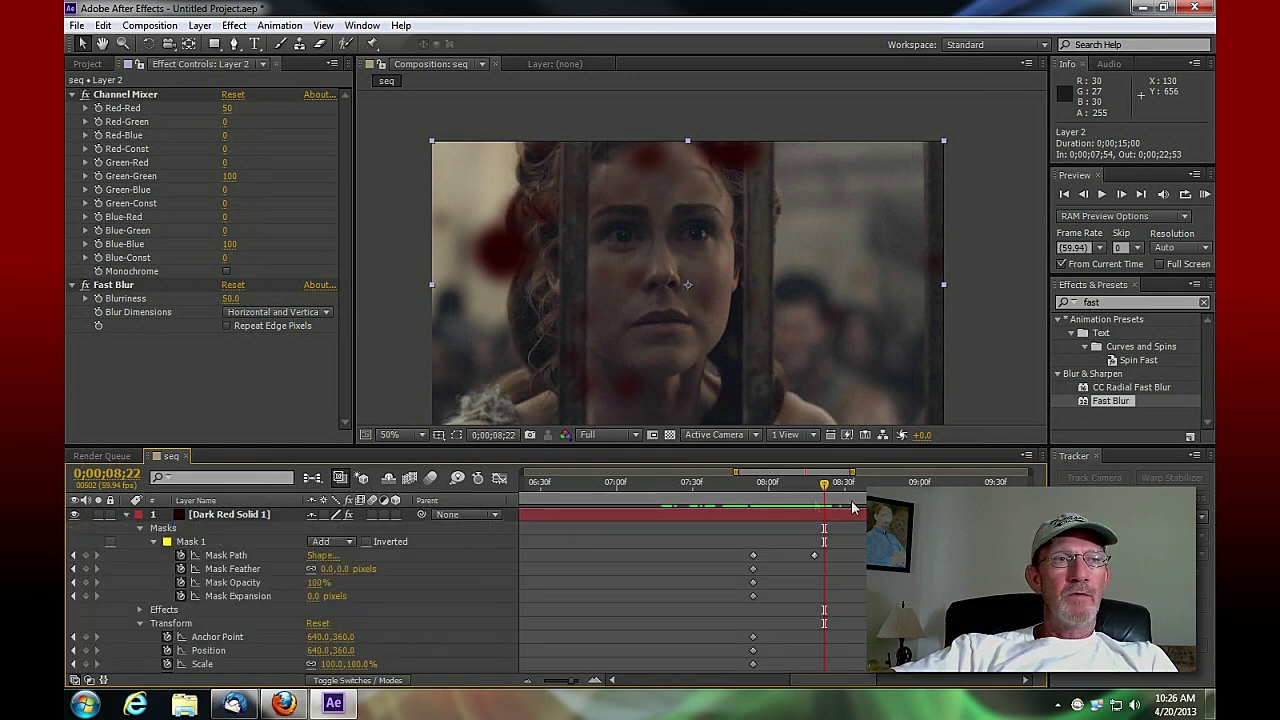
left_click_drag(824, 487, 818, 521)
key("Page_Up")
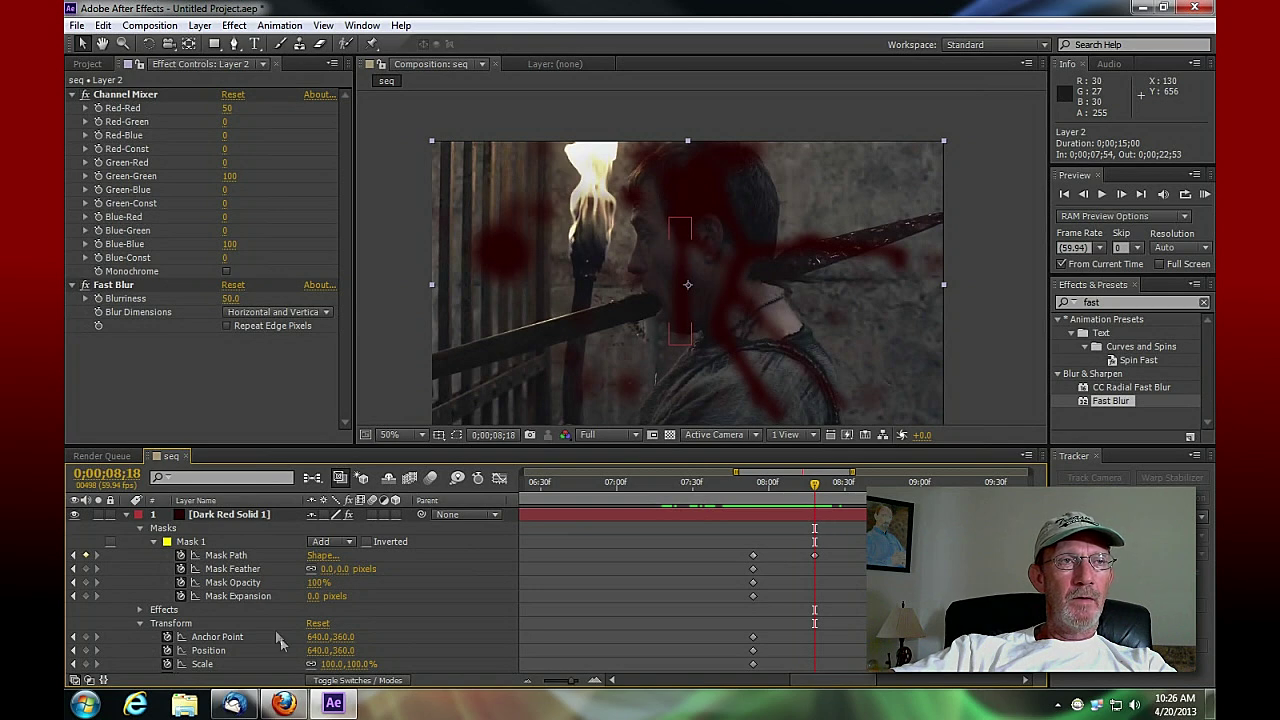
scroll(261, 619, "down", 3)
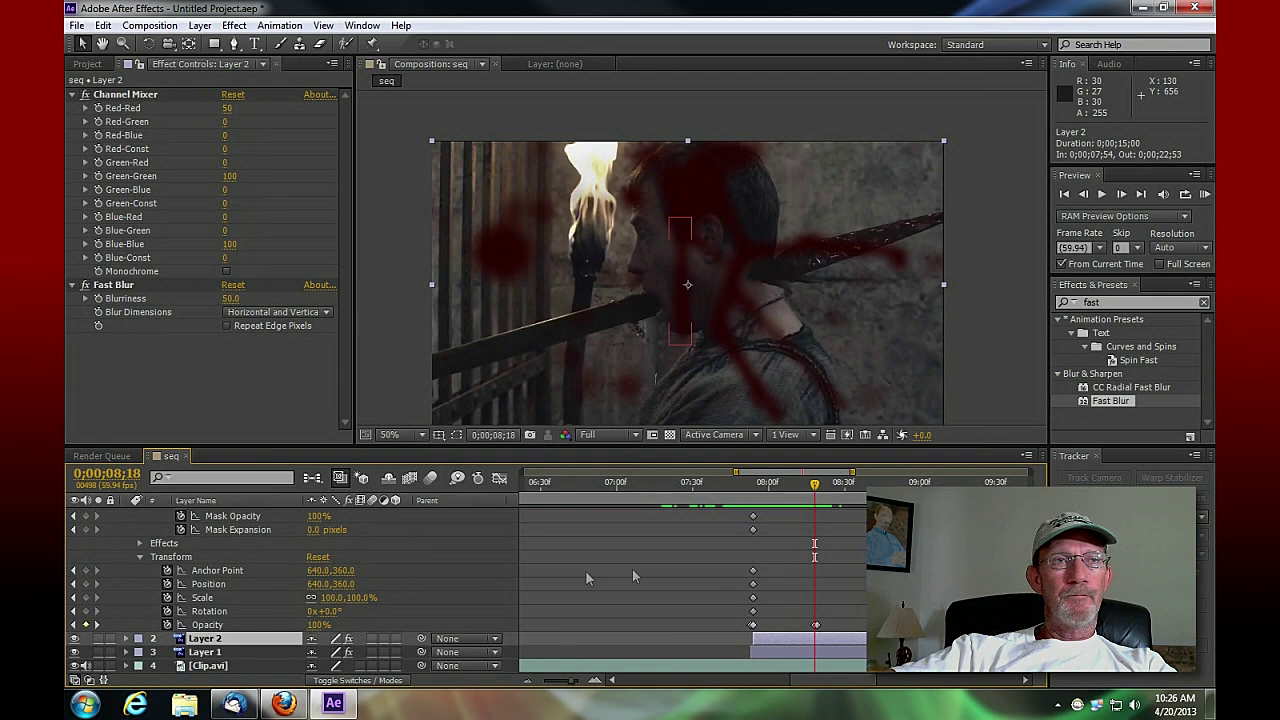
scroll(722, 580, "up", 3)
scroll(282, 580, "down", 3)
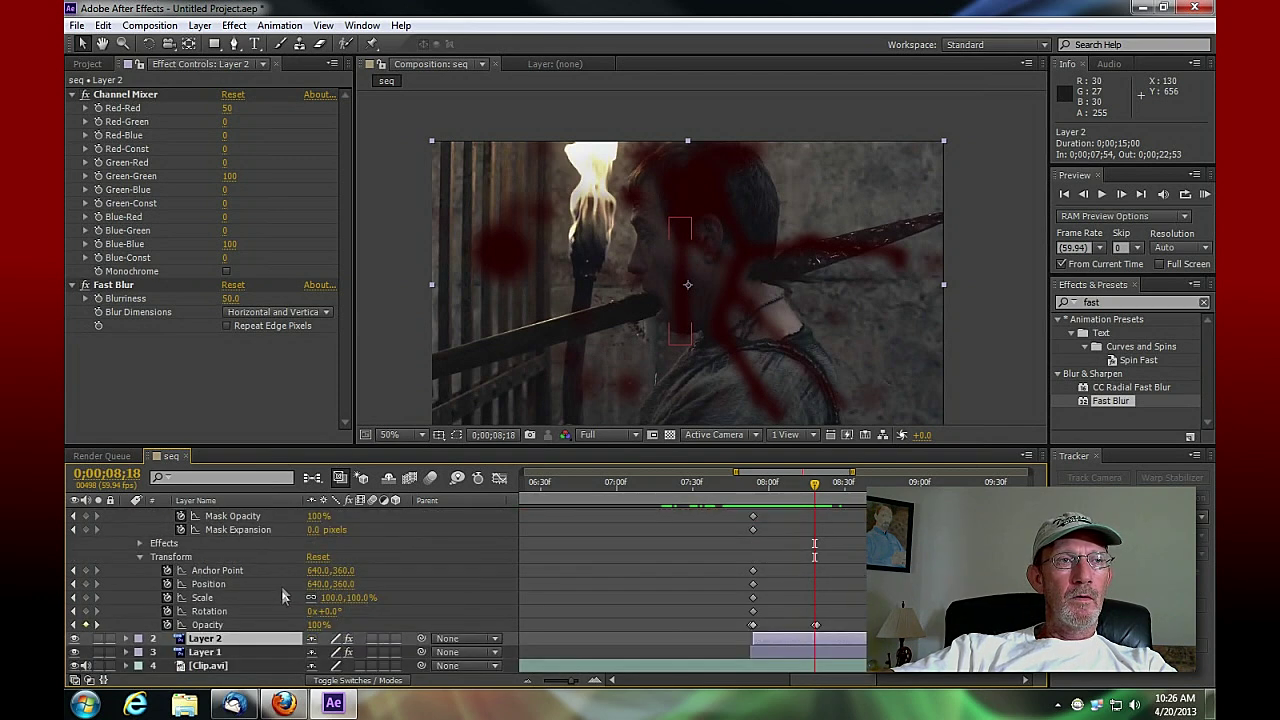
Inspect Layer 1's Opacity keyframes and check its visibility at 0;00;08;20
left_click(125, 652)
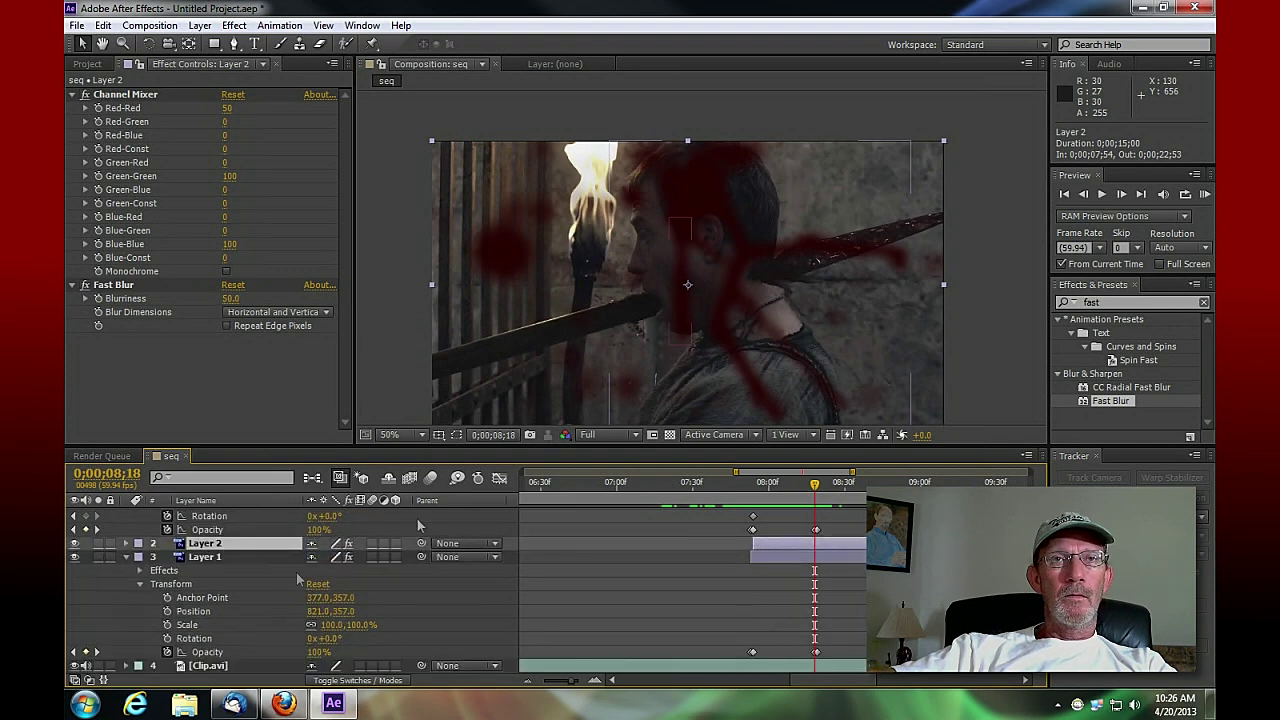
left_click(243, 556)
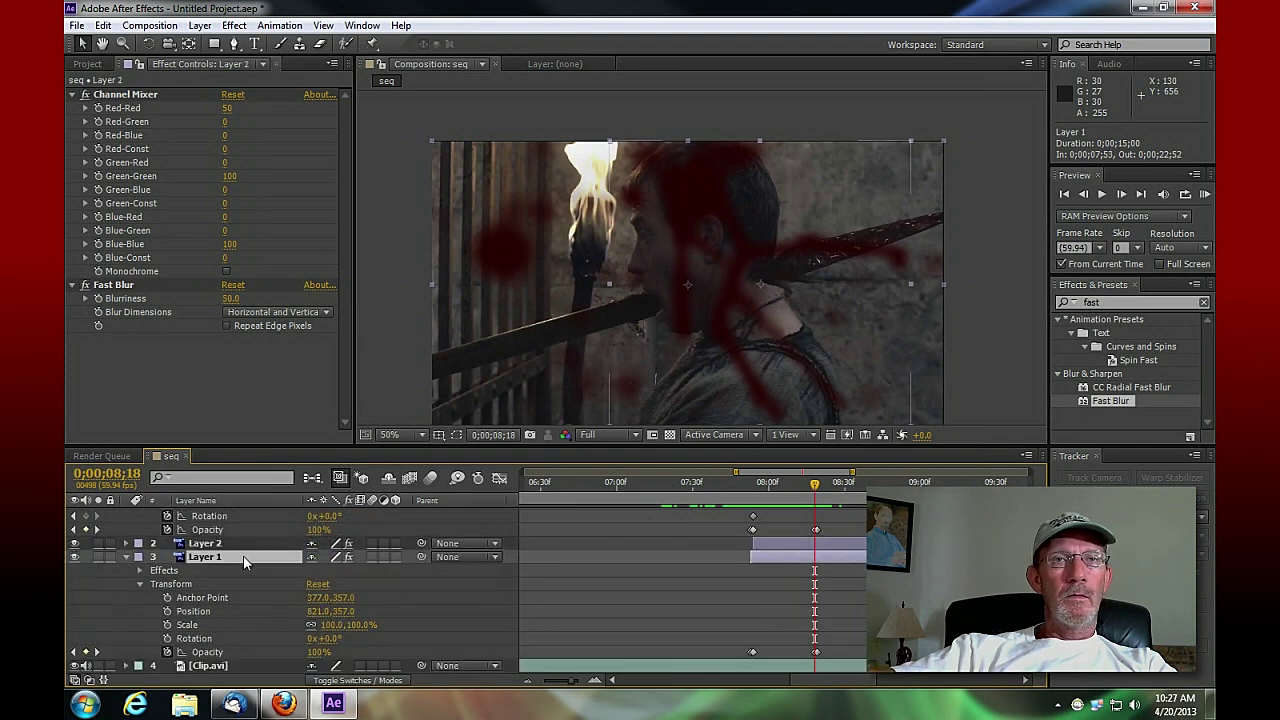
left_click(818, 487)
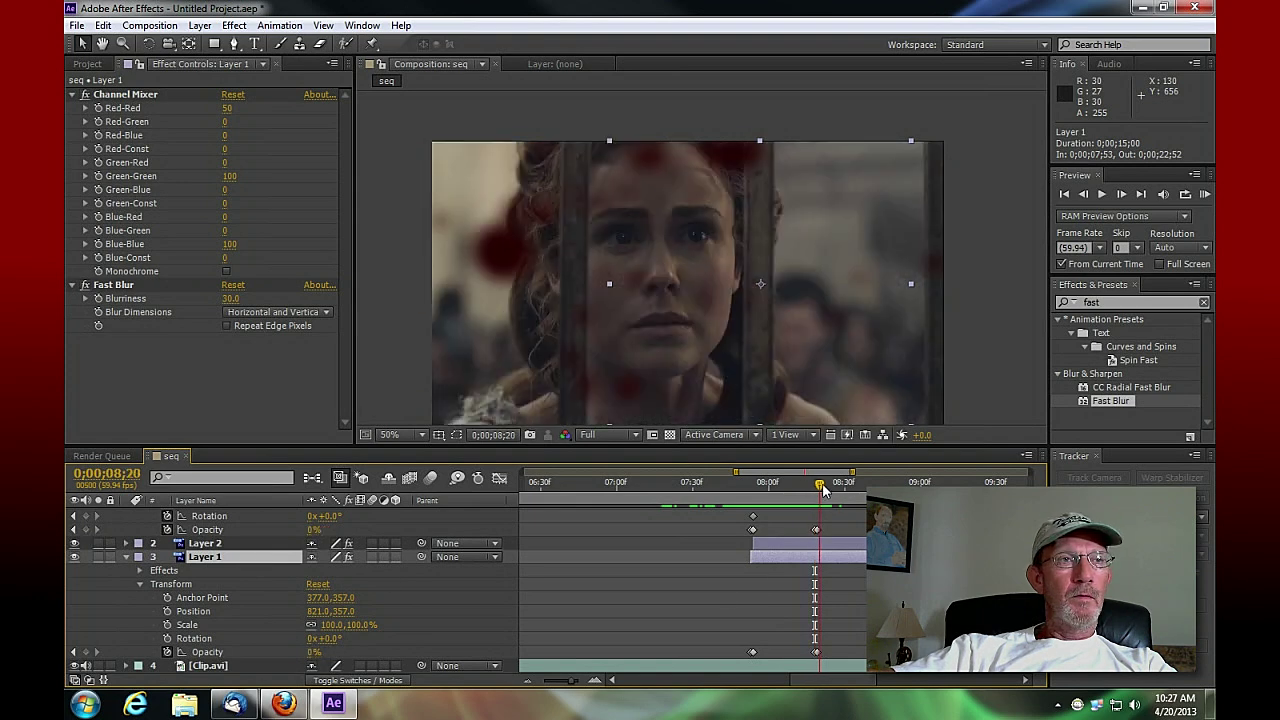
left_click(74, 557)
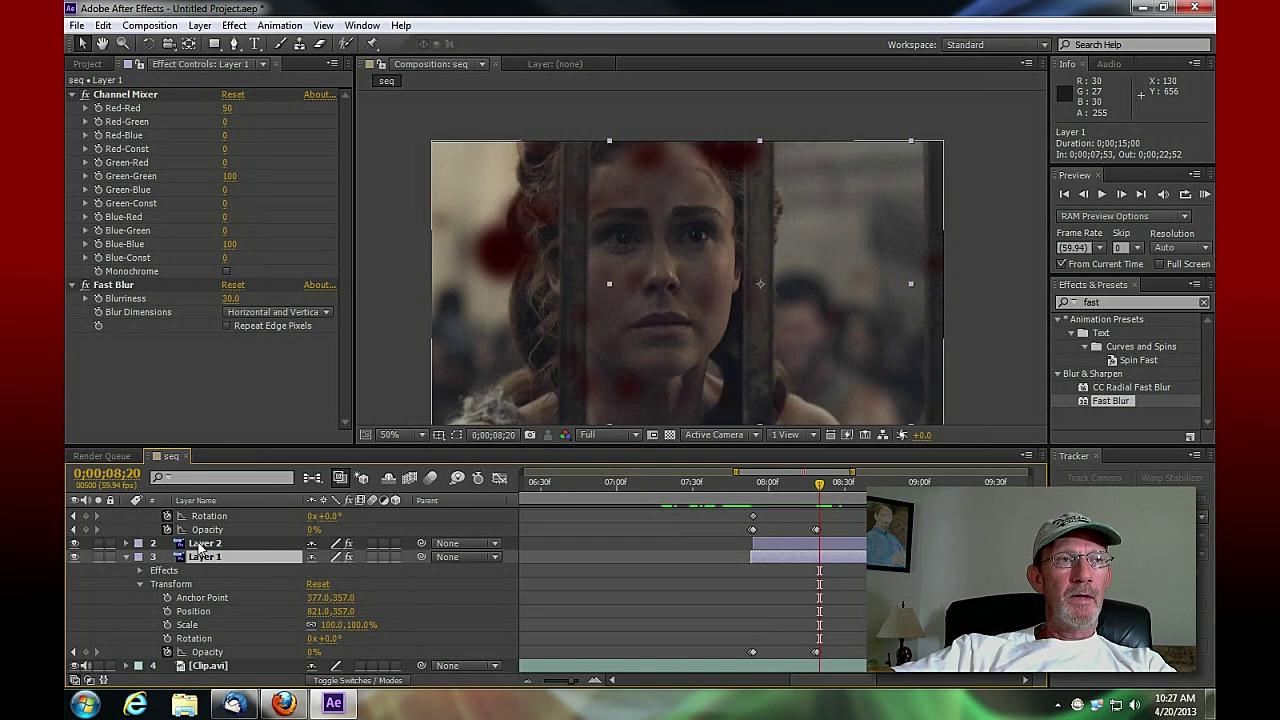
Keyframe Layer 2's Opacity at 100% at 0;00;08;18 and at 0% one frame further on, at 0;00;08;19
left_click(193, 544)
left_click(126, 559)
scroll(180, 597, "up", 2)
scroll(205, 585, "down", 2)
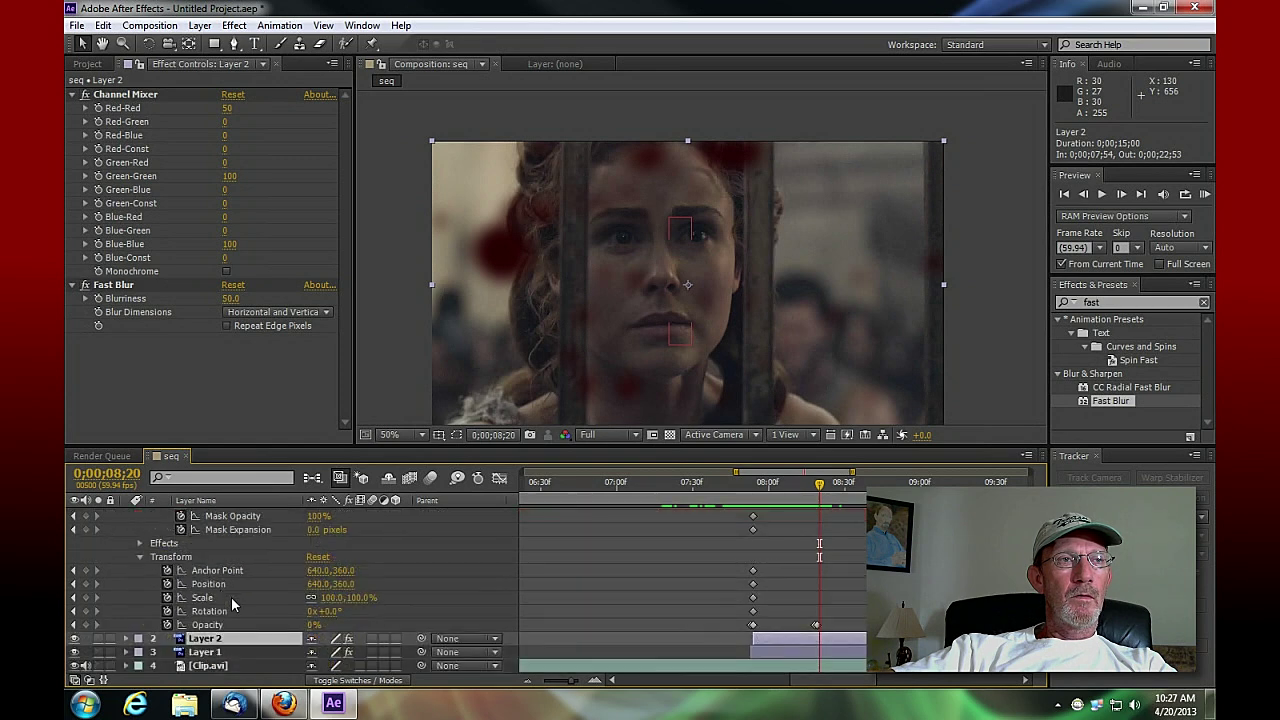
left_click(125, 638)
scroll(244, 610, "down", 3)
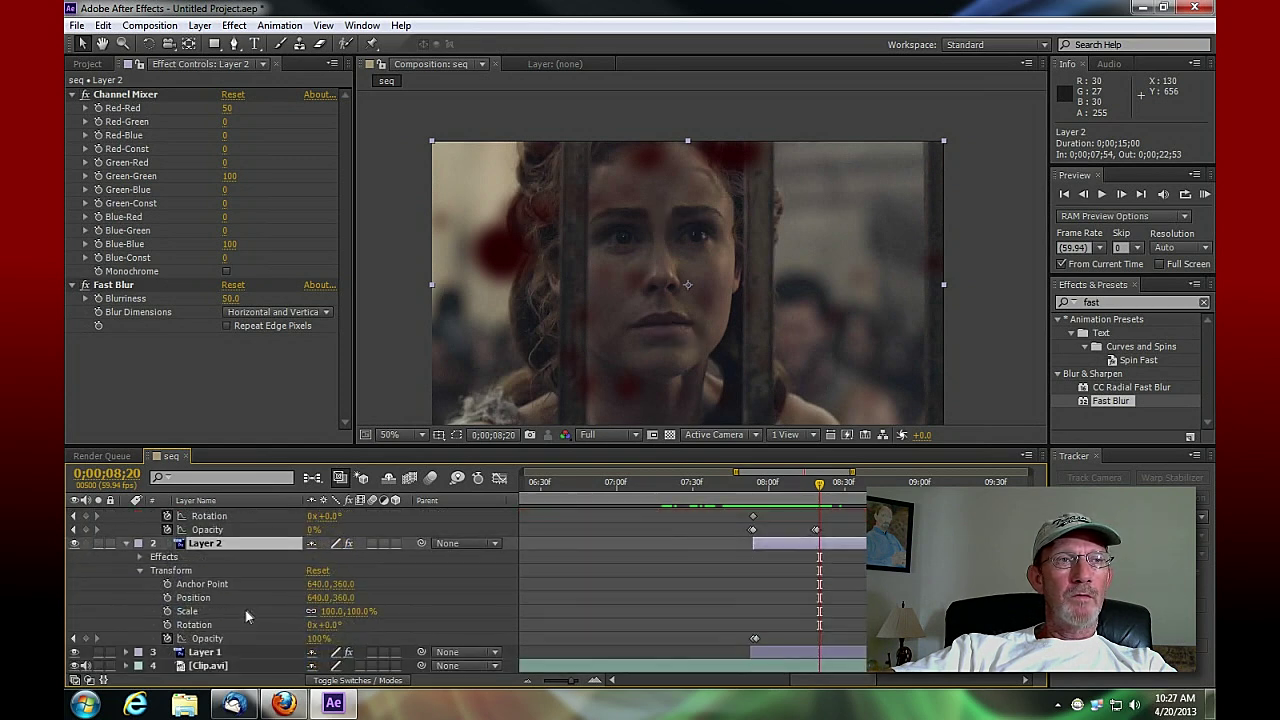
key("Page_Up")
key("Page_Up")
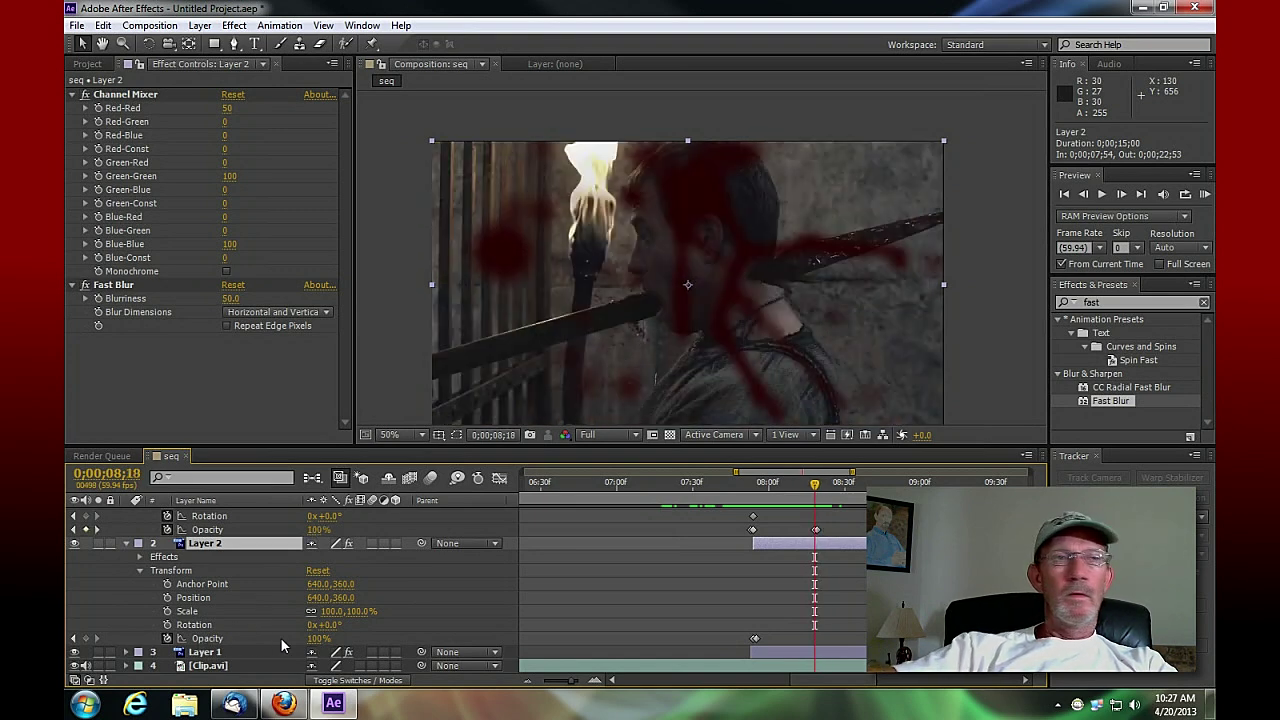
left_click(85, 639)
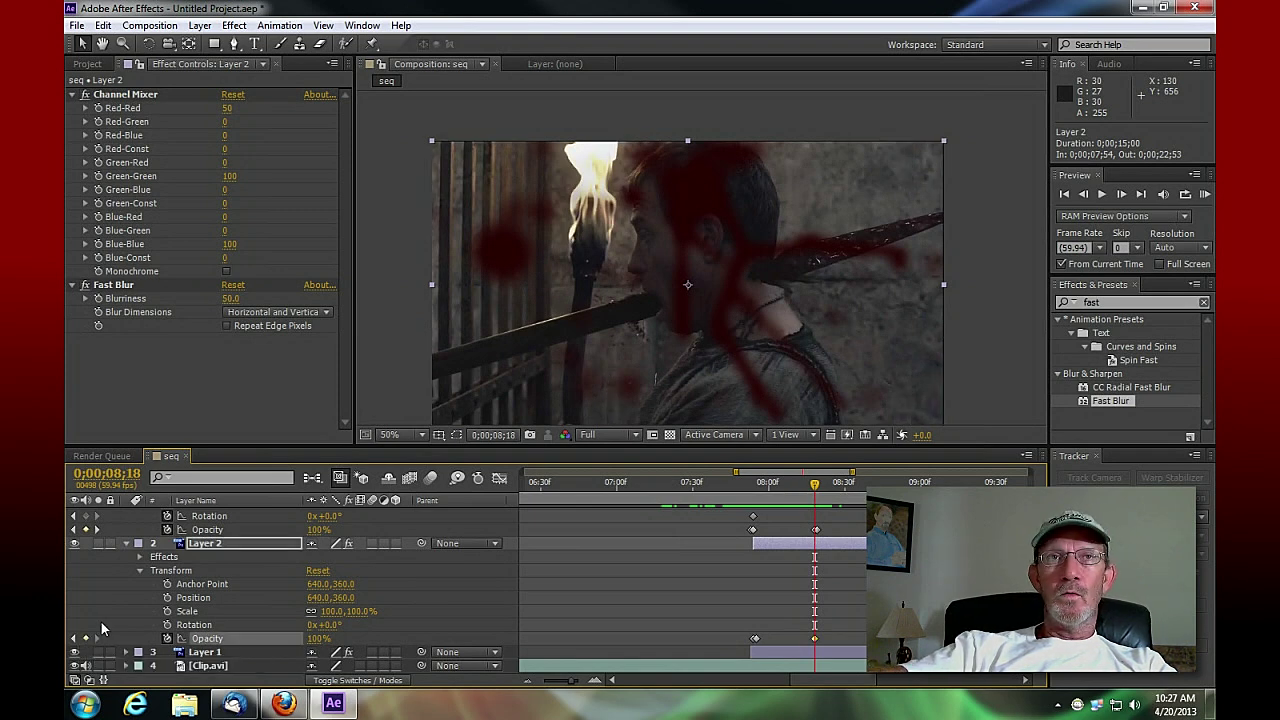
key("Page_Down")
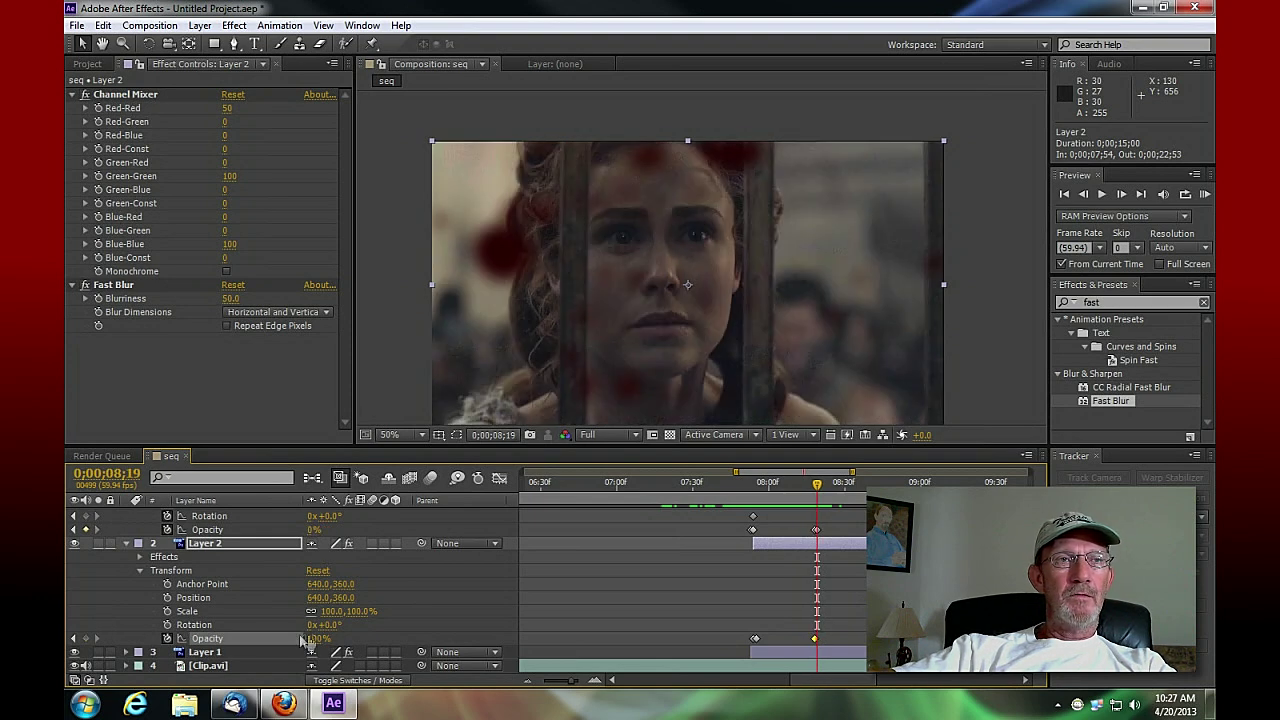
left_click_drag(318, 638, 172, 638)
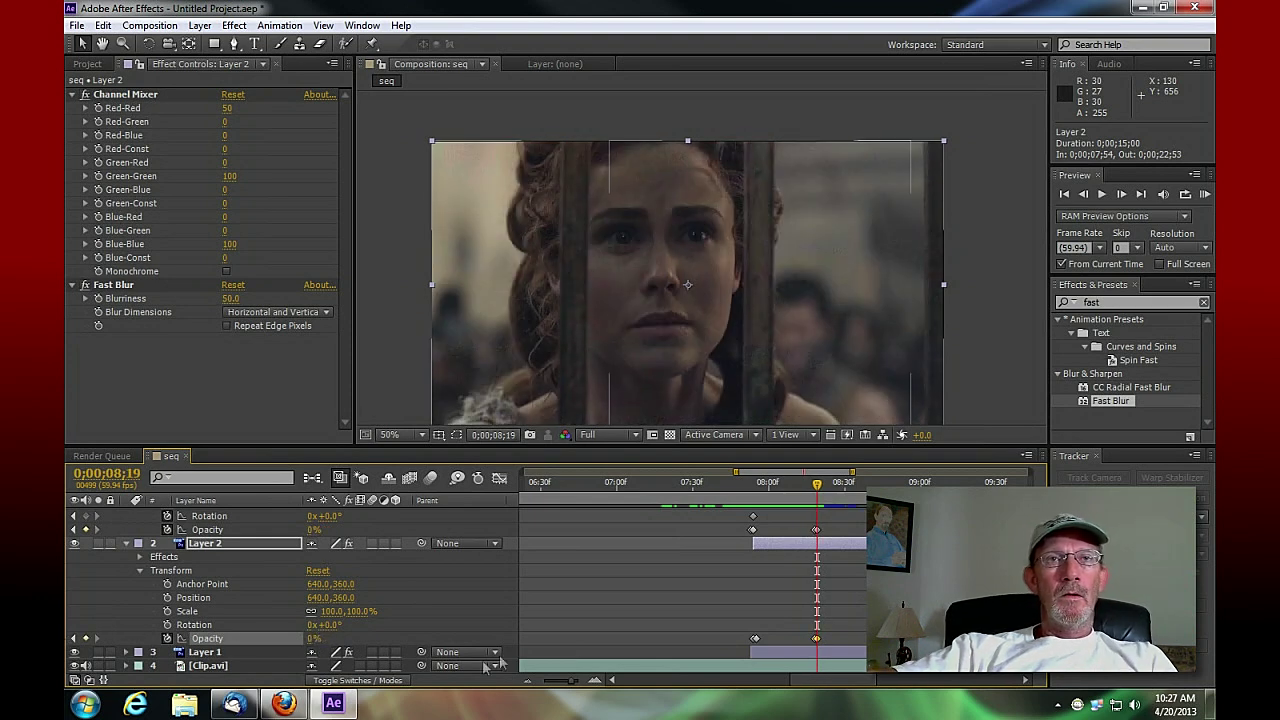
Move the playhead back to 0;00;03;06 and save the project to the Desktop as scene
left_click_drag(826, 486, 490, 518)
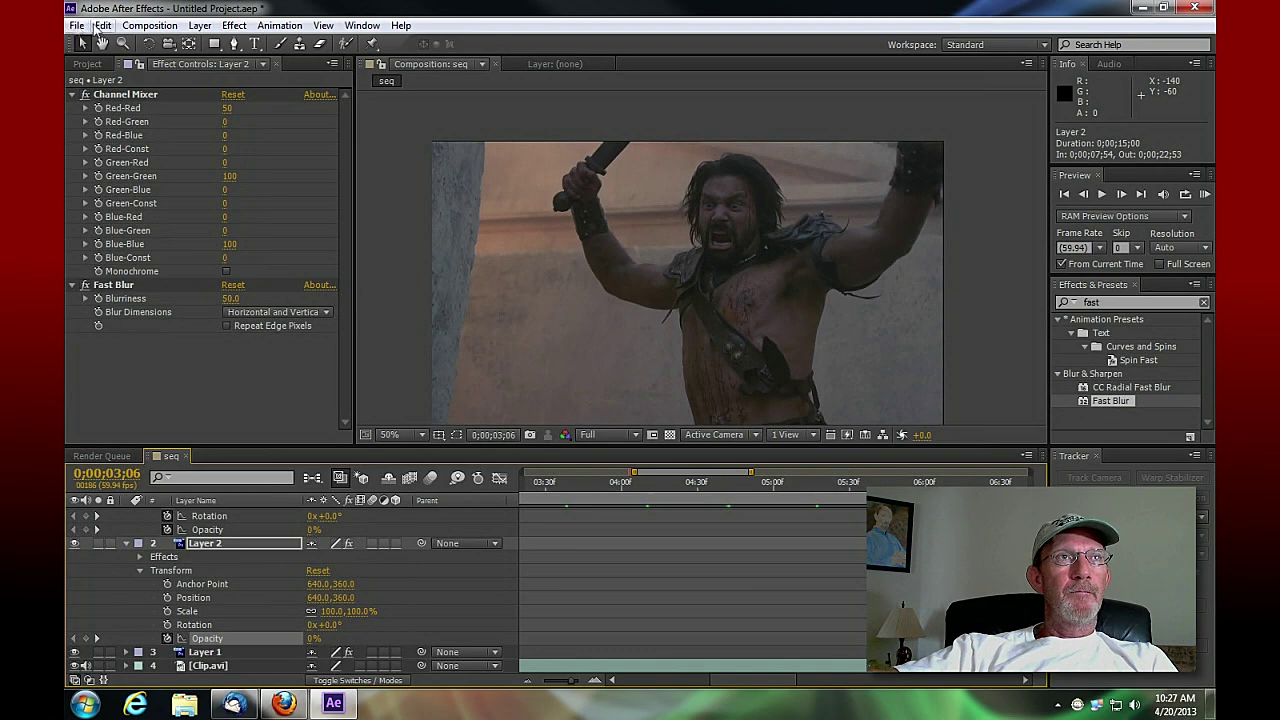
left_click(76, 25)
mouse_move(113, 176)
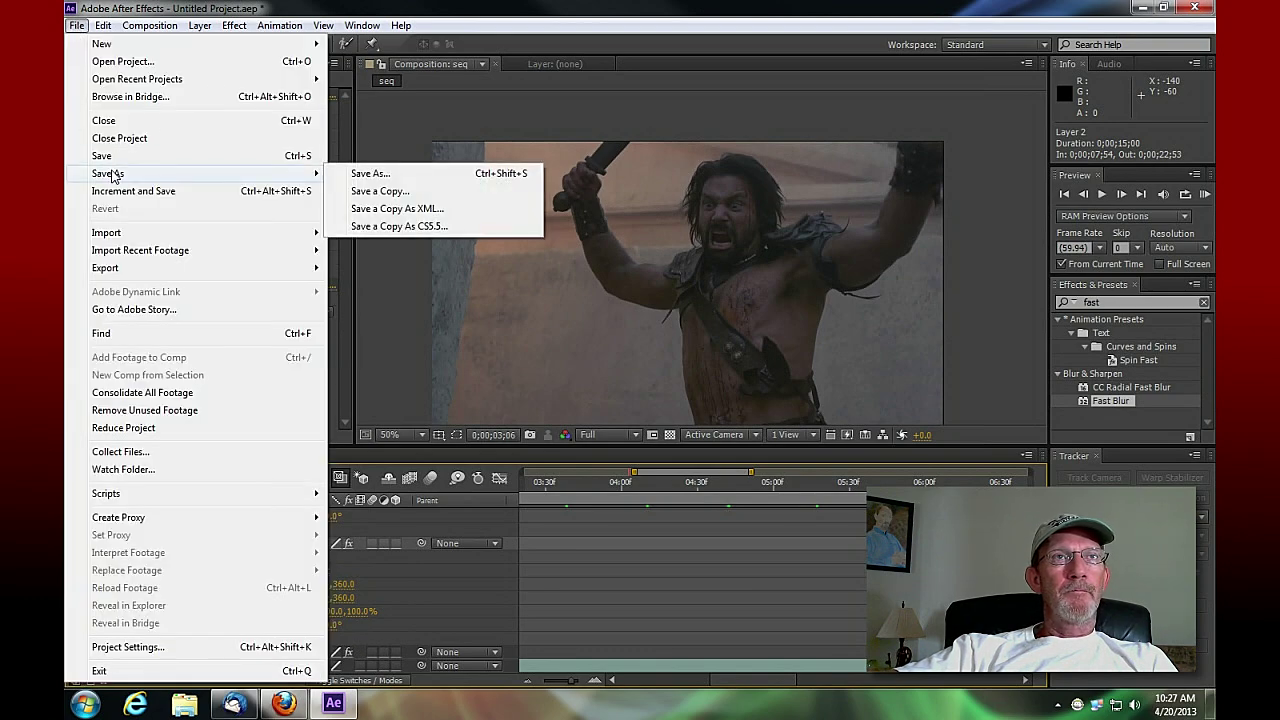
left_click(380, 172)
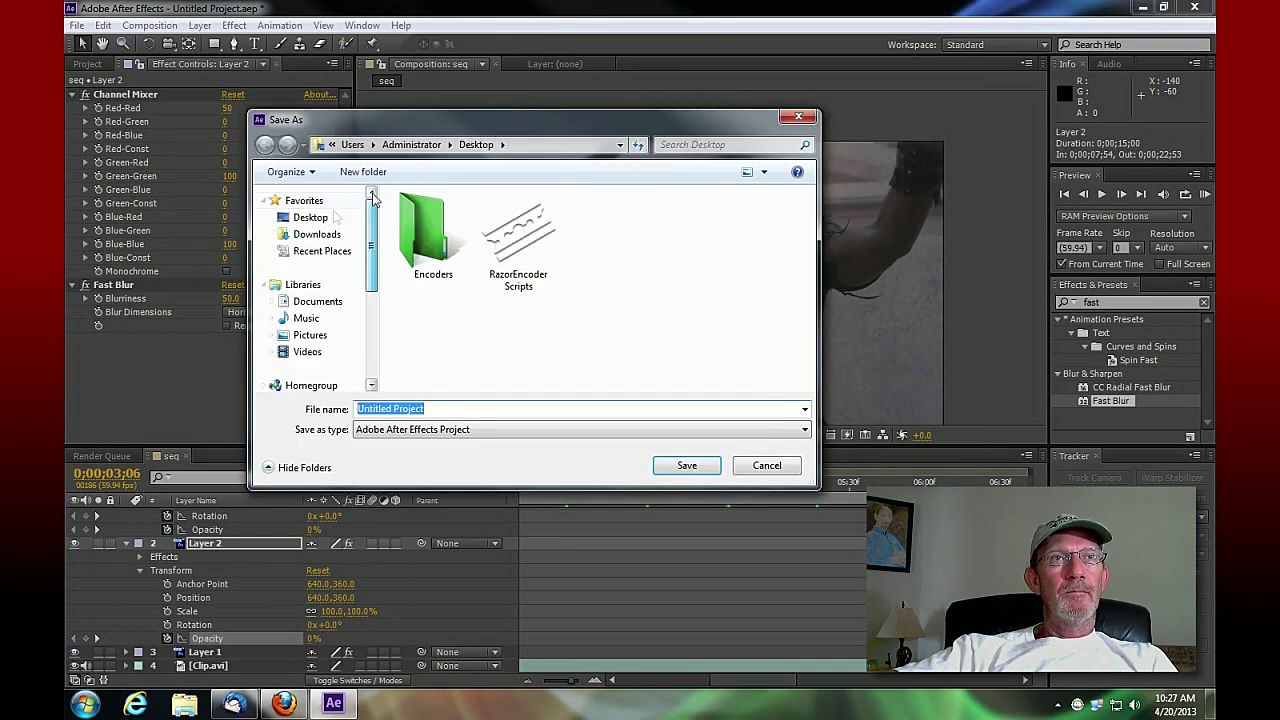
left_click(308, 217)
type("scene")
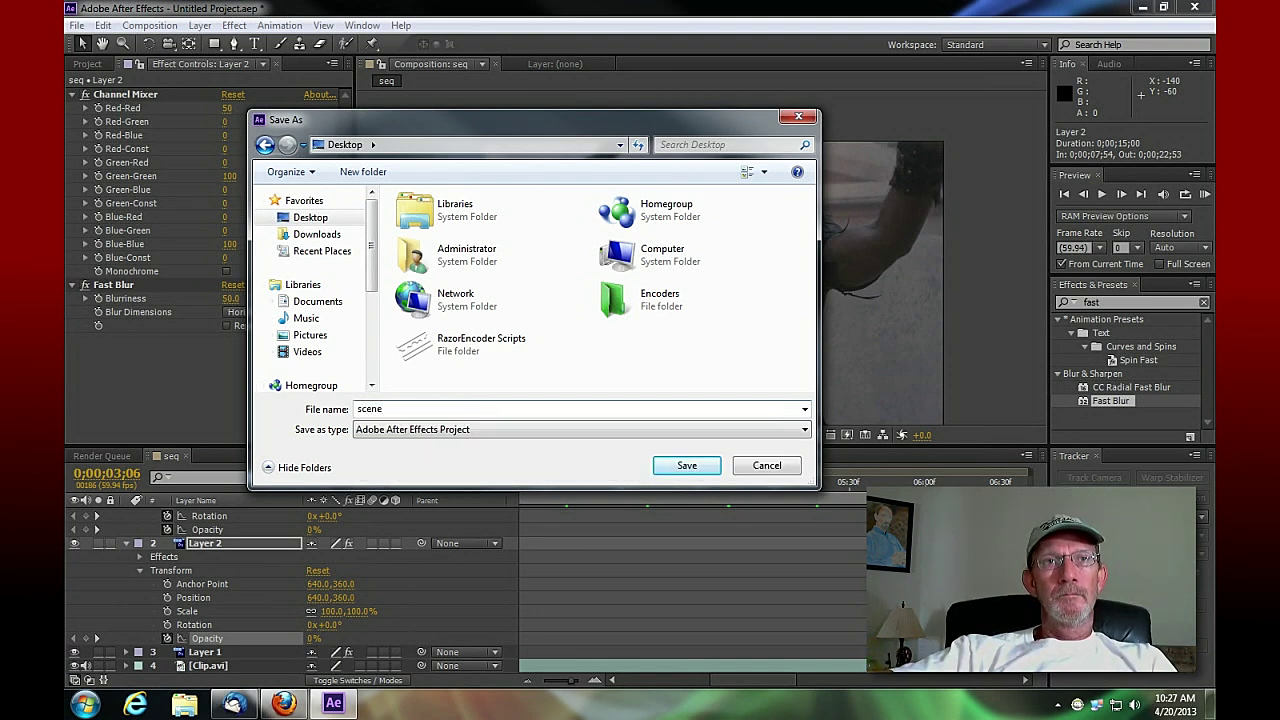
left_click(704, 465)
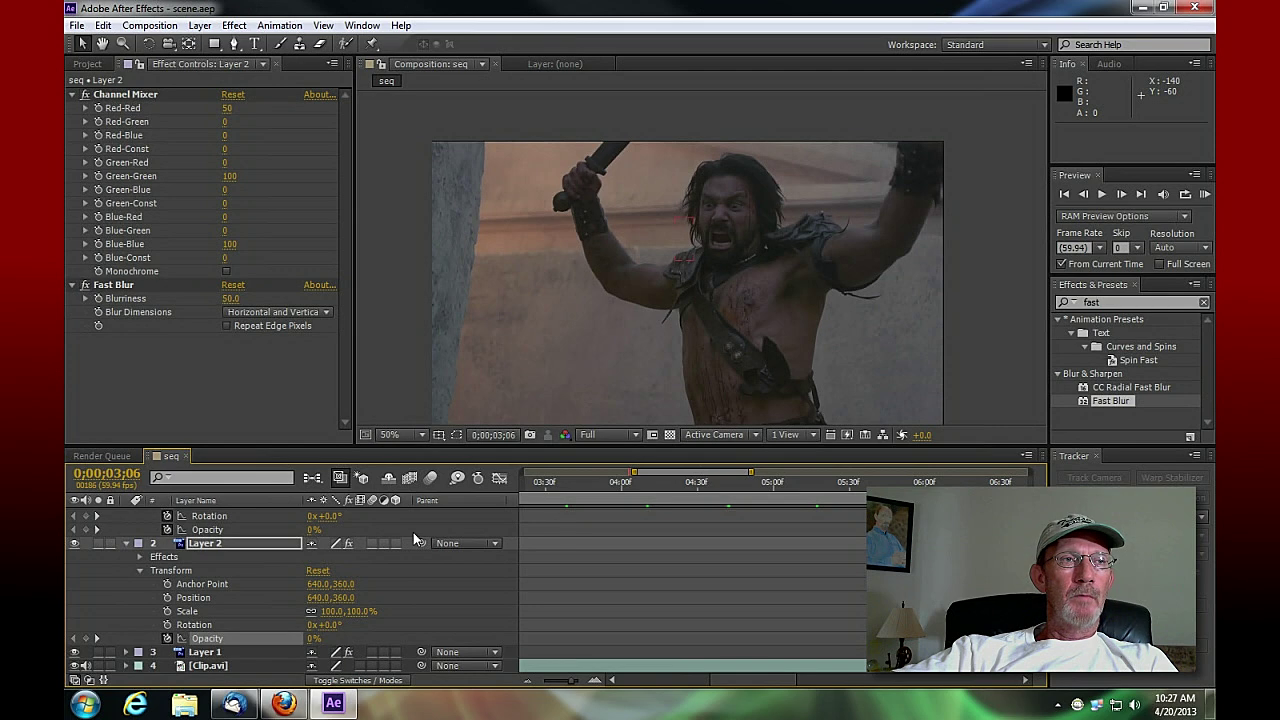
Collapse Layer 2's properties and add the seq composition to the render queue
left_click(127, 543)
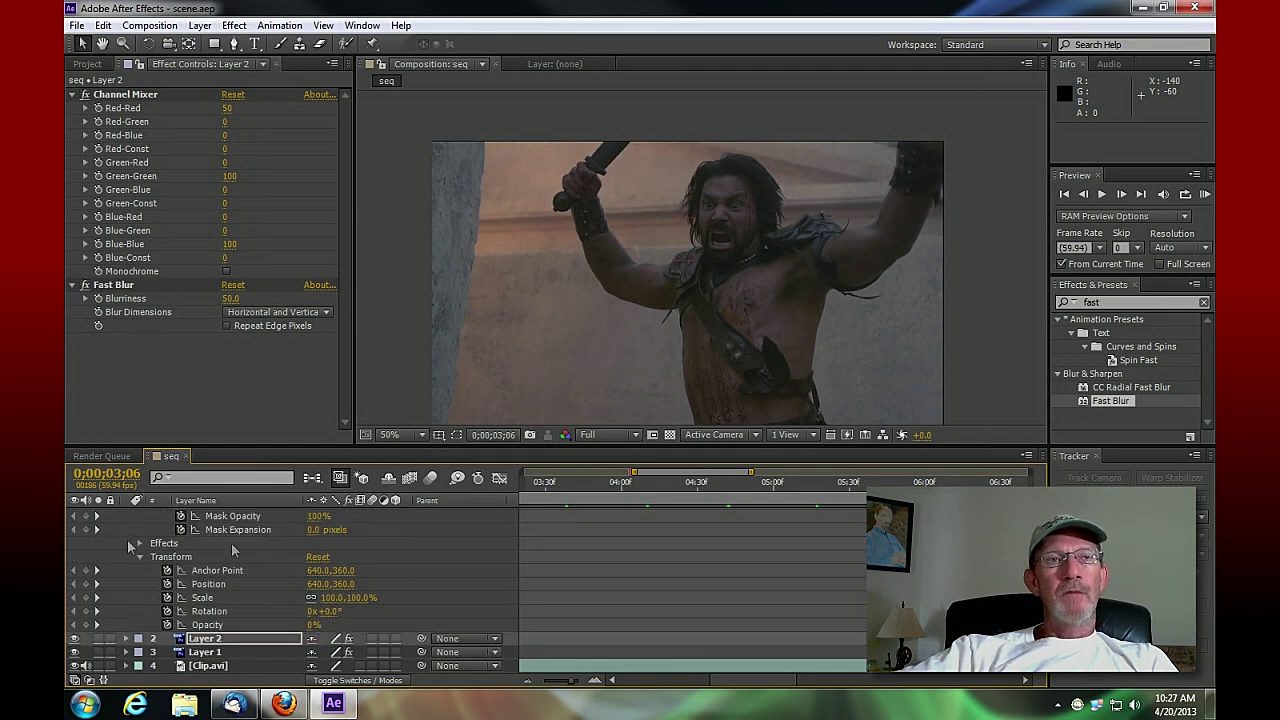
left_click(150, 26)
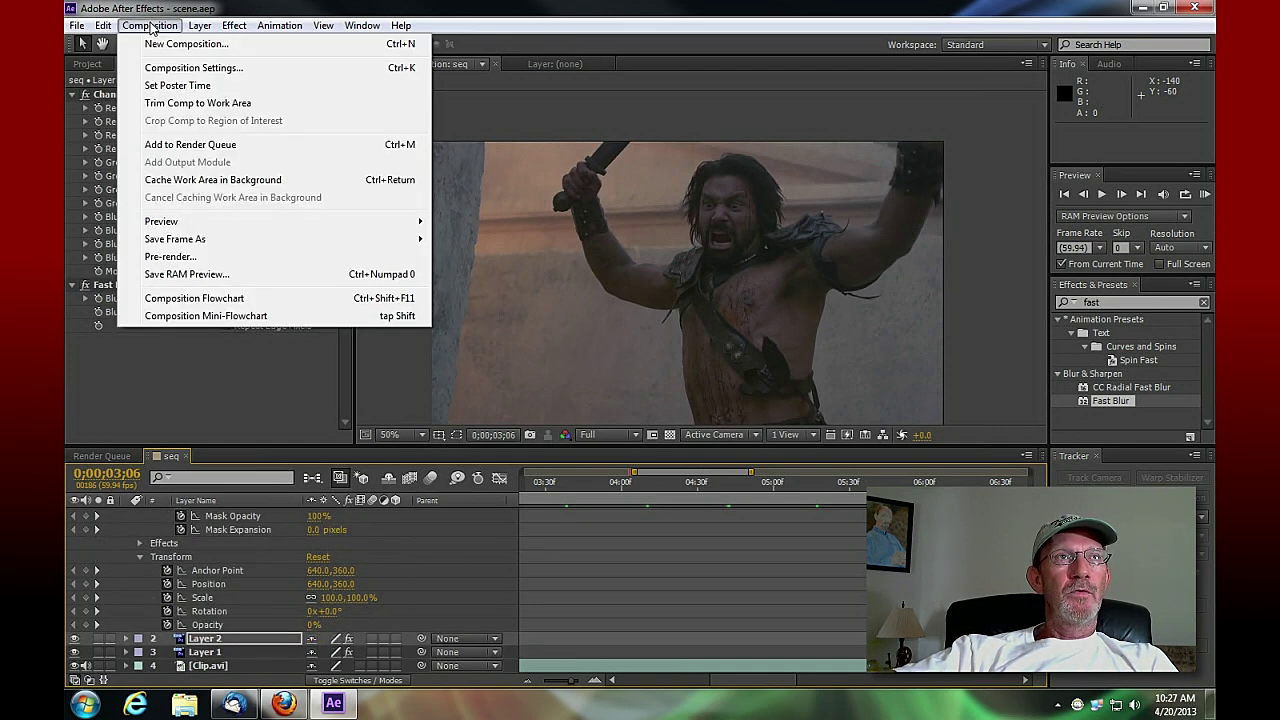
left_click(222, 146)
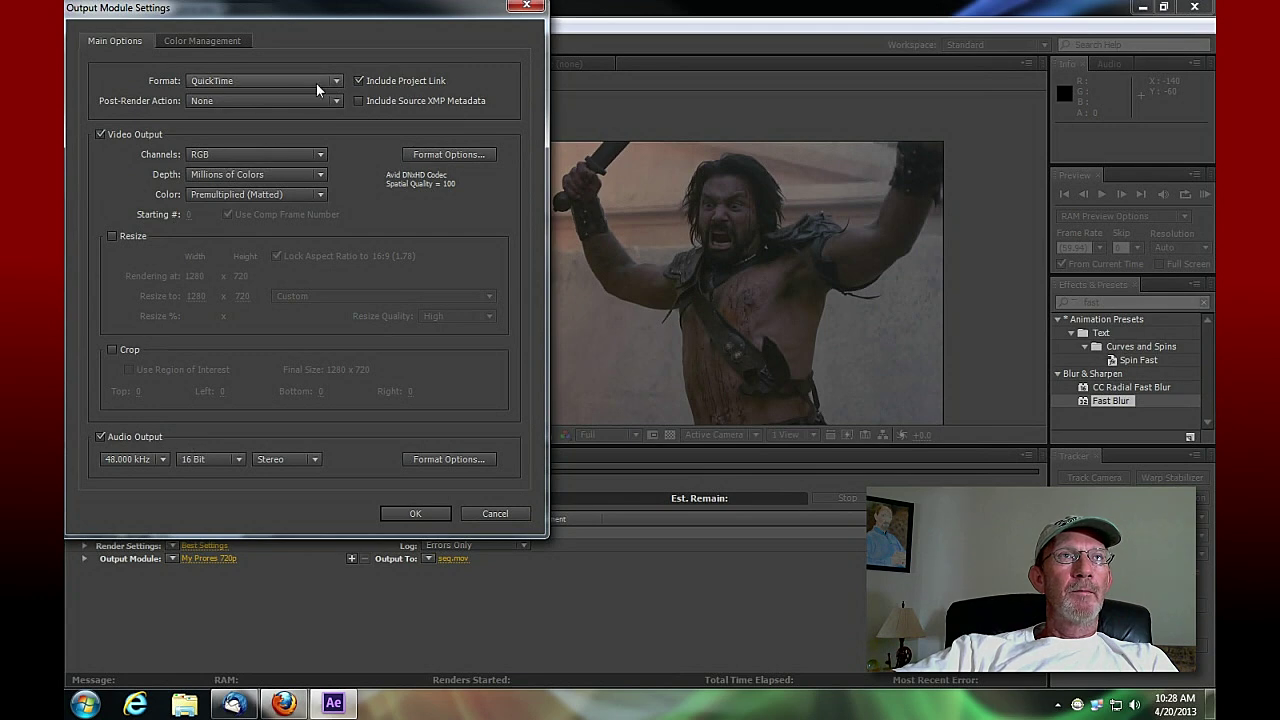
Set the seq render's output module to QuickTime format with the Animation video codec
left_click(336, 82)
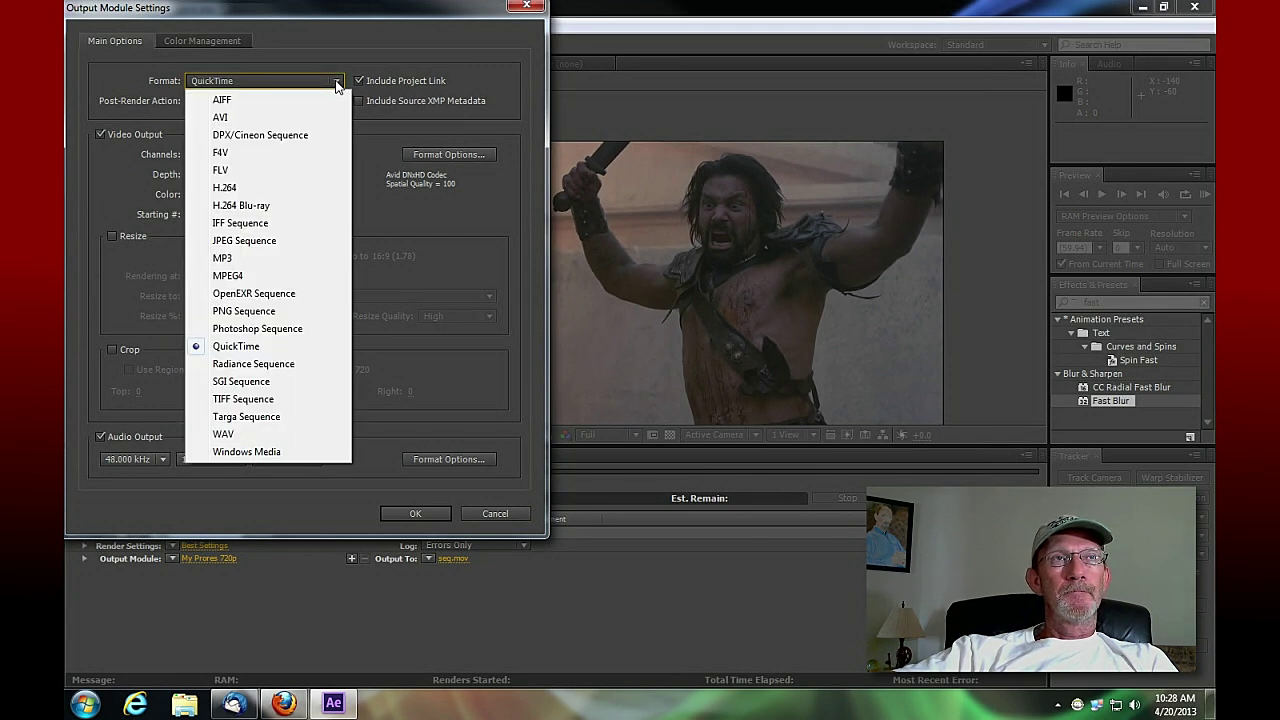
left_click(246, 349)
left_click(449, 154)
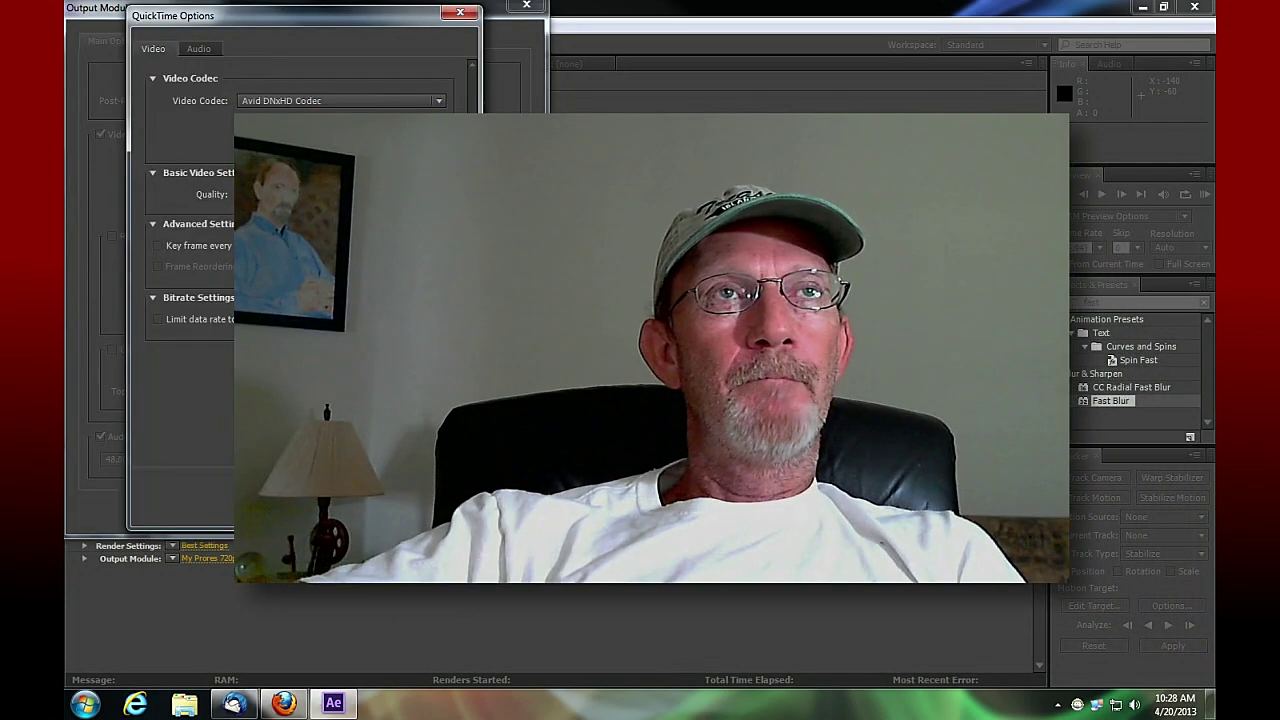
left_click(330, 101)
left_click(532, 26)
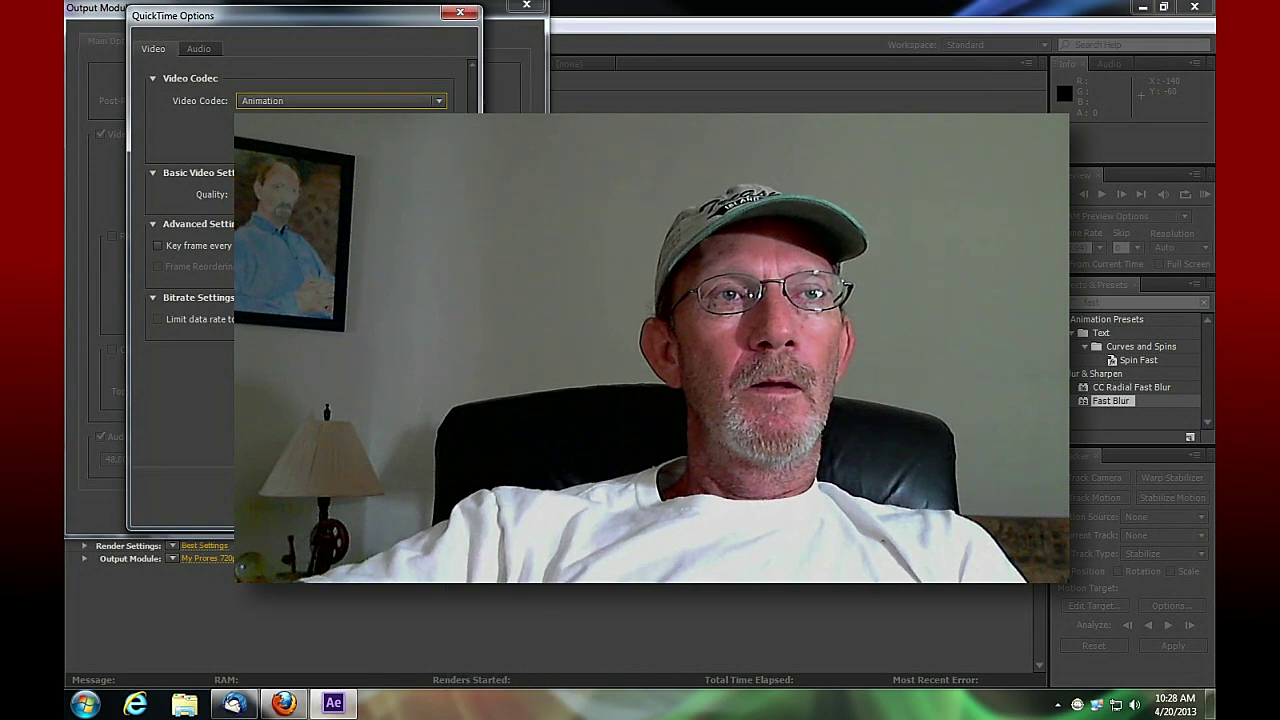
key("Return")
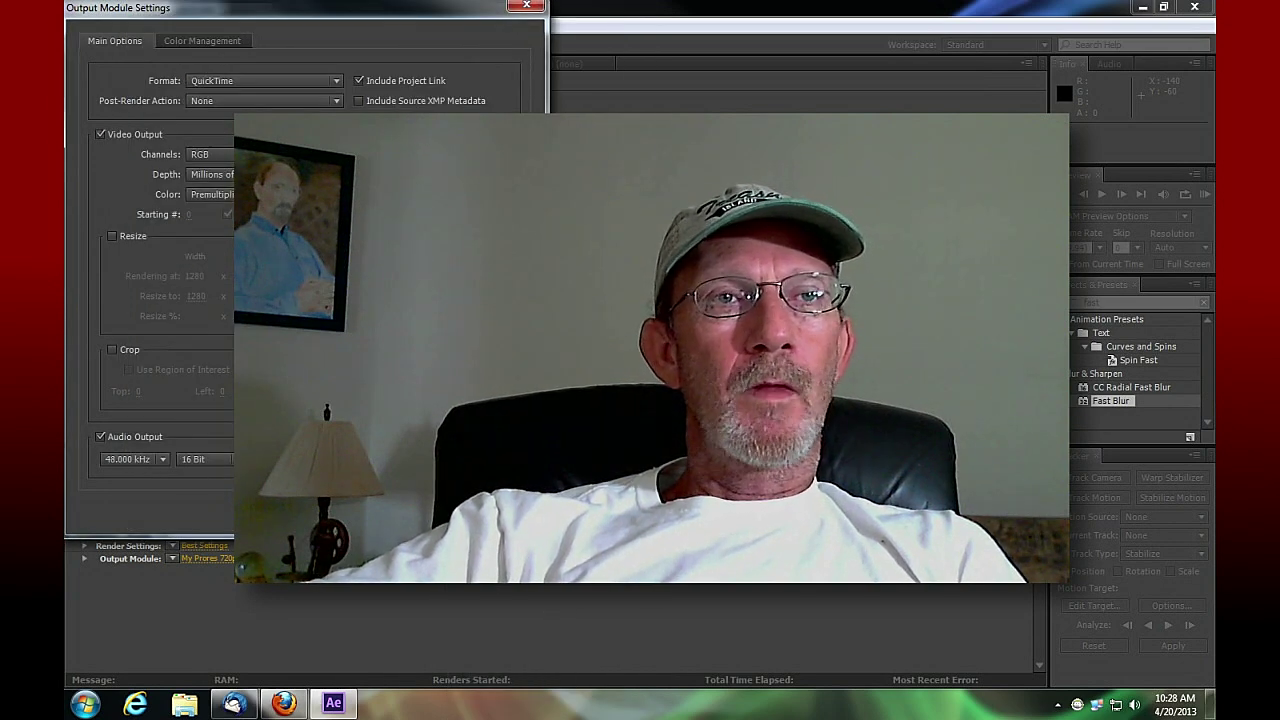
key("Return")
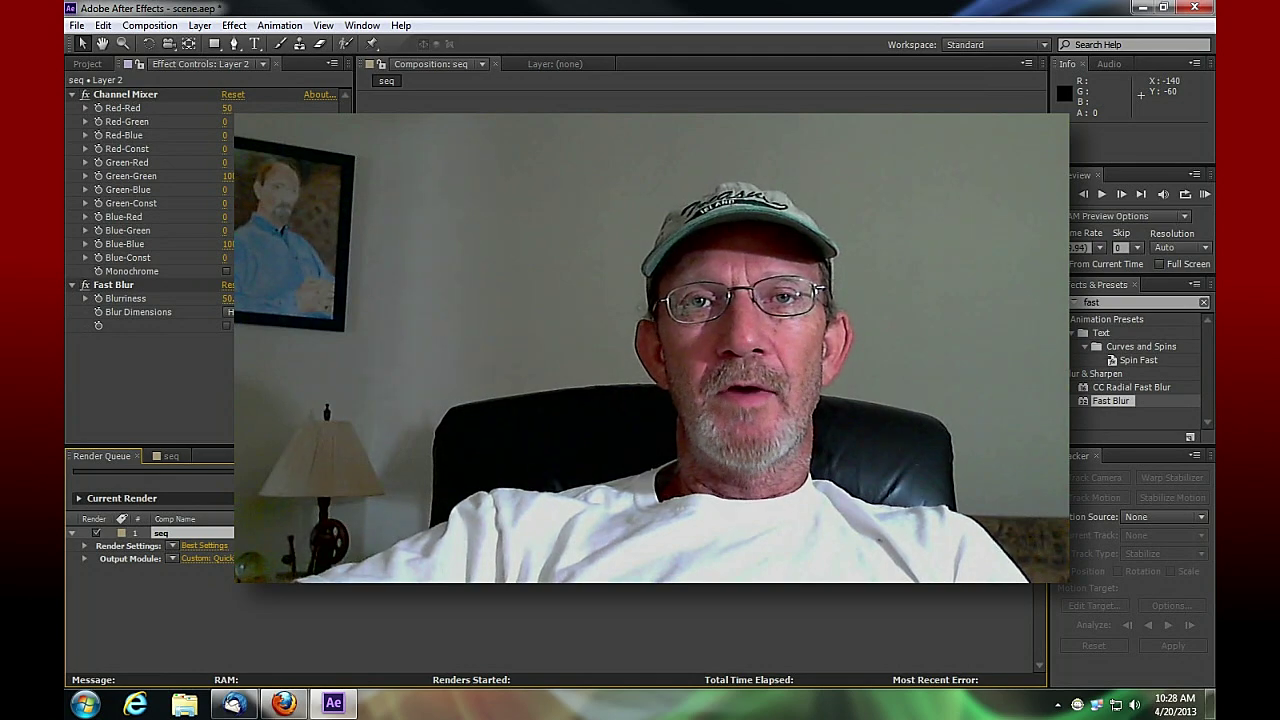
Render the queued seq composition and place the rendered movie, final, below the seq file on the Windows desktop
left_click(1005, 498)
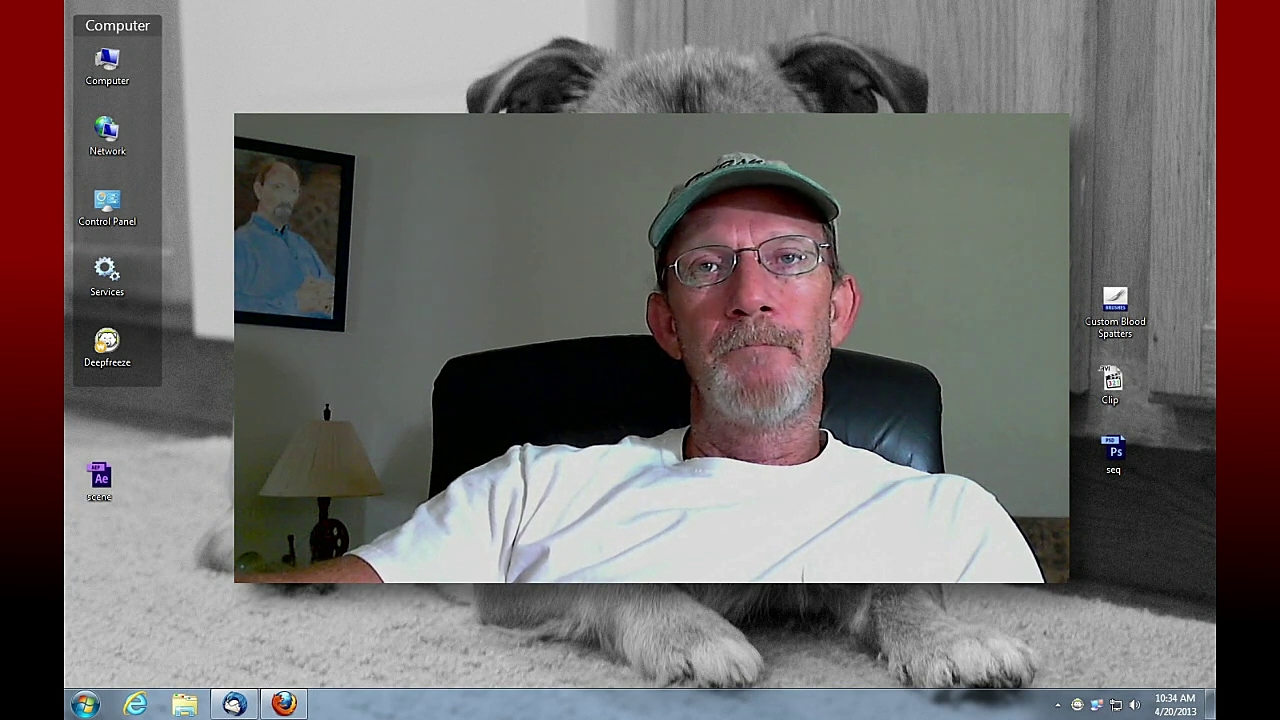
left_click_drag(1214, 582, 1110, 516)
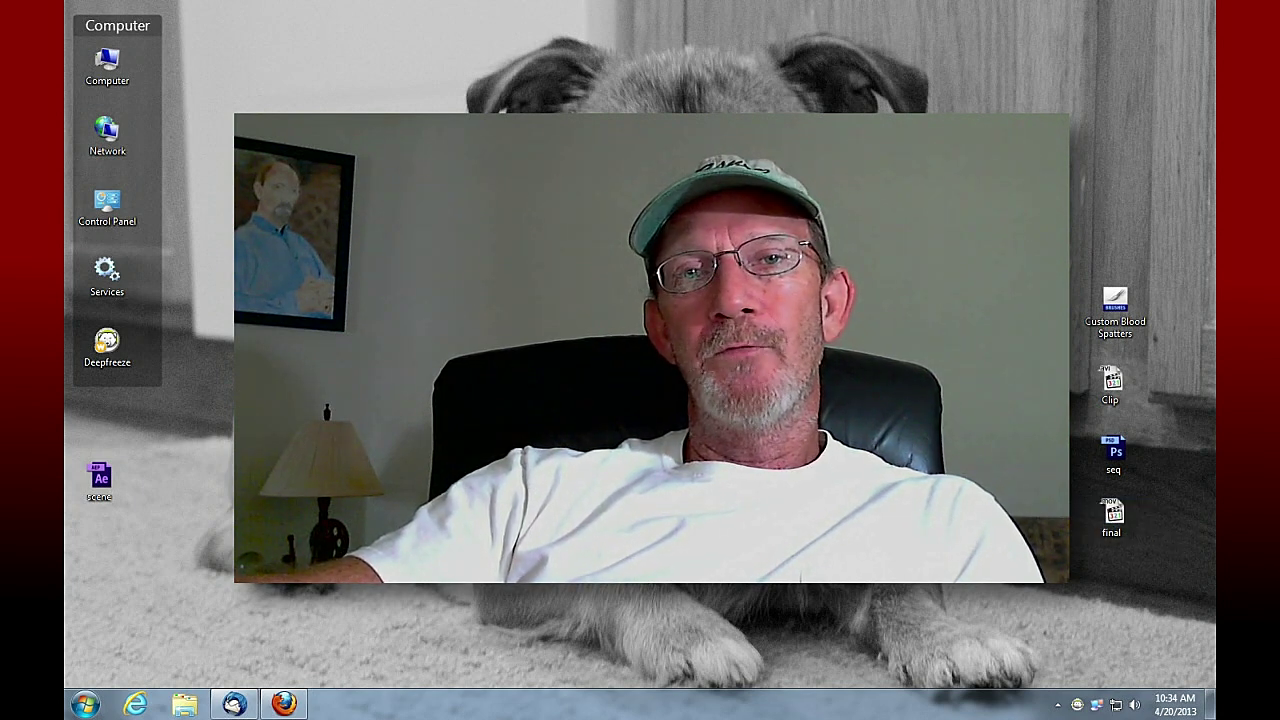